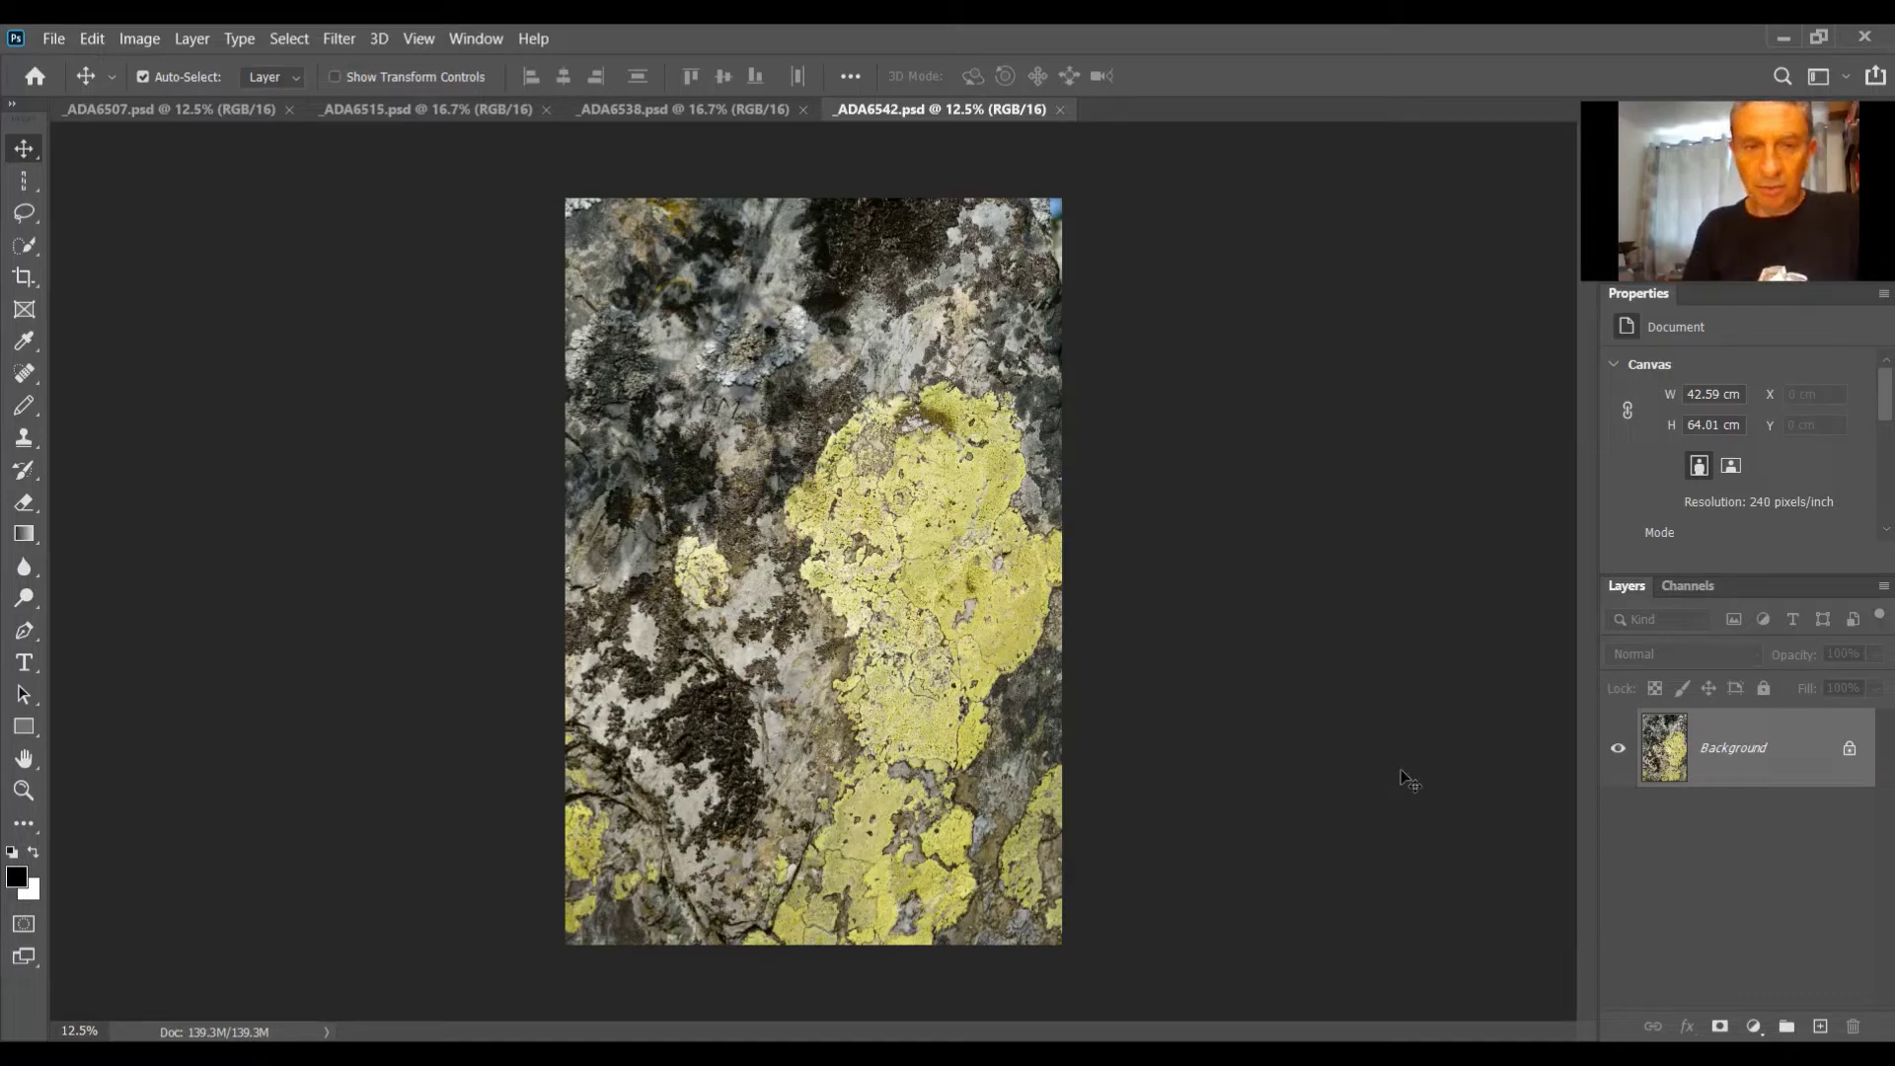
Step: Tile the four open photos, _ADA6538, _ADA6515, _ADA6507 and _ADA6542, in a 4-up grid
click(737, 111)
click(477, 117)
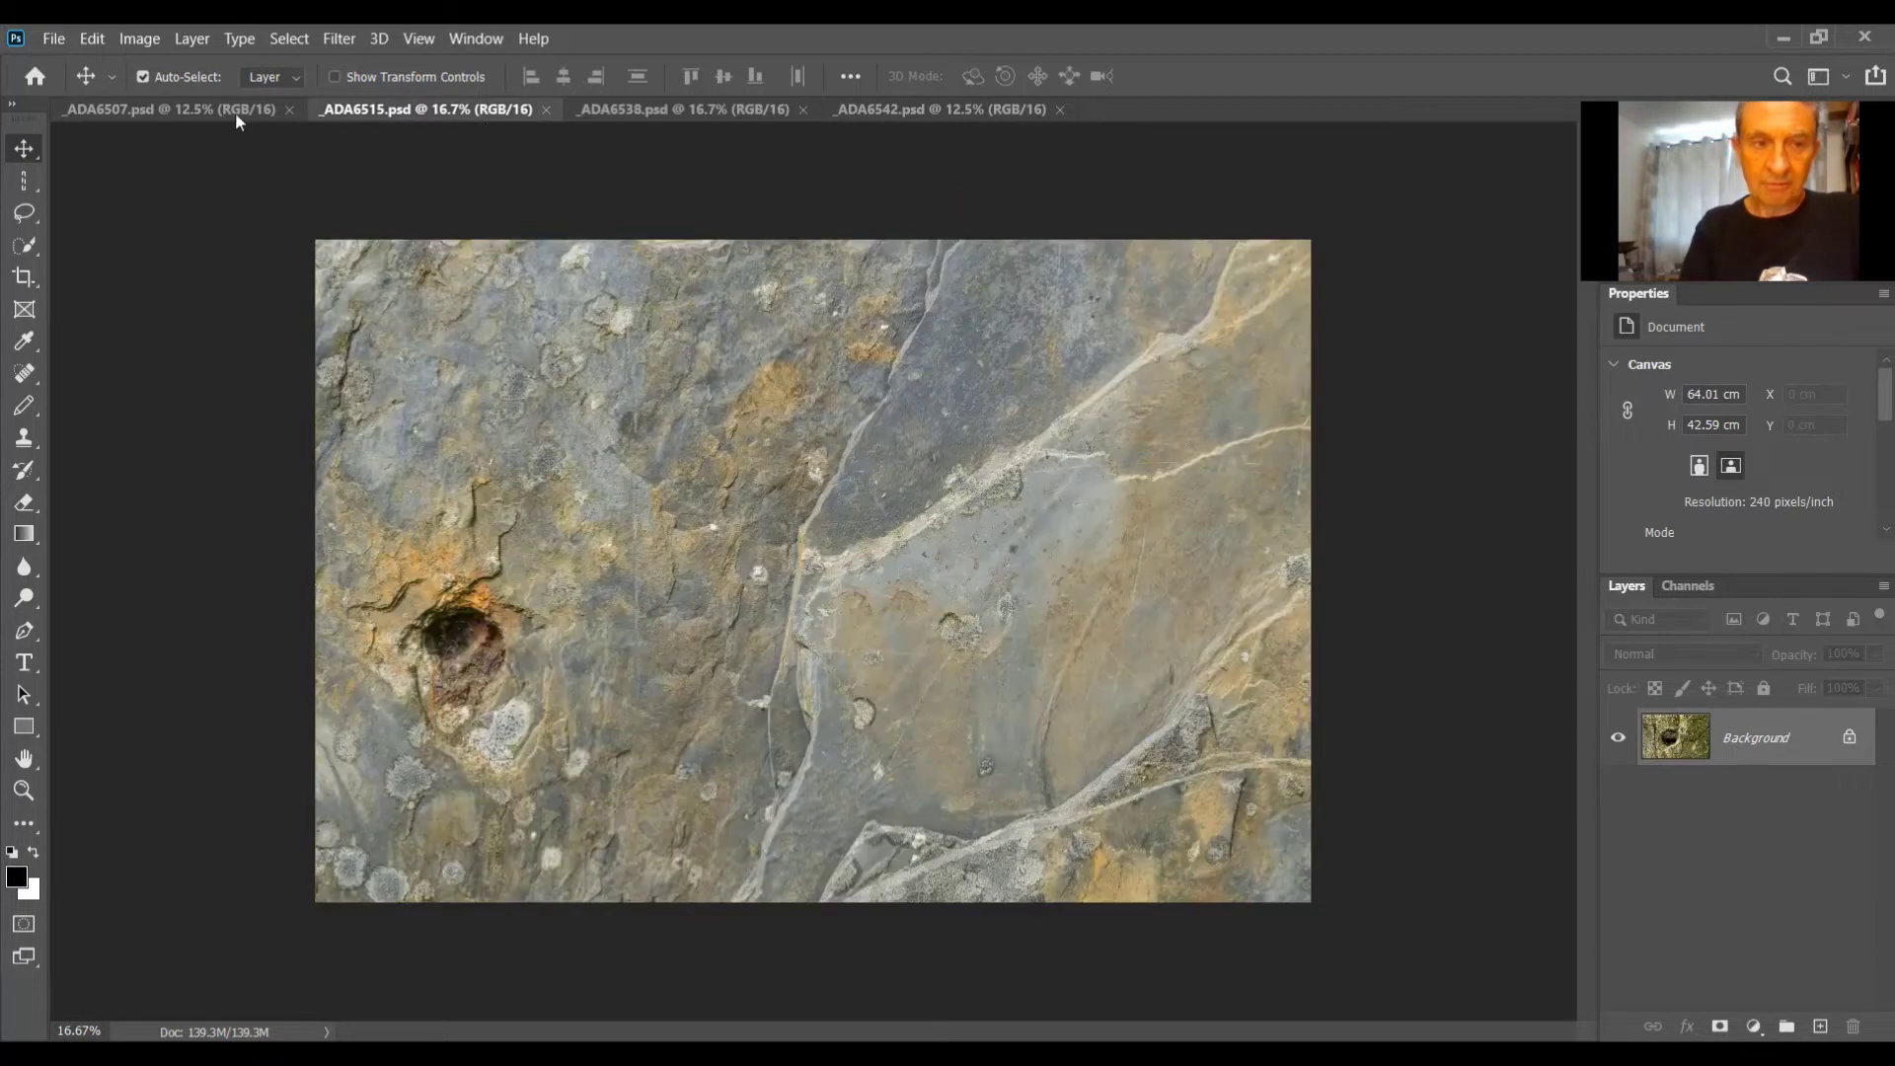
click(219, 111)
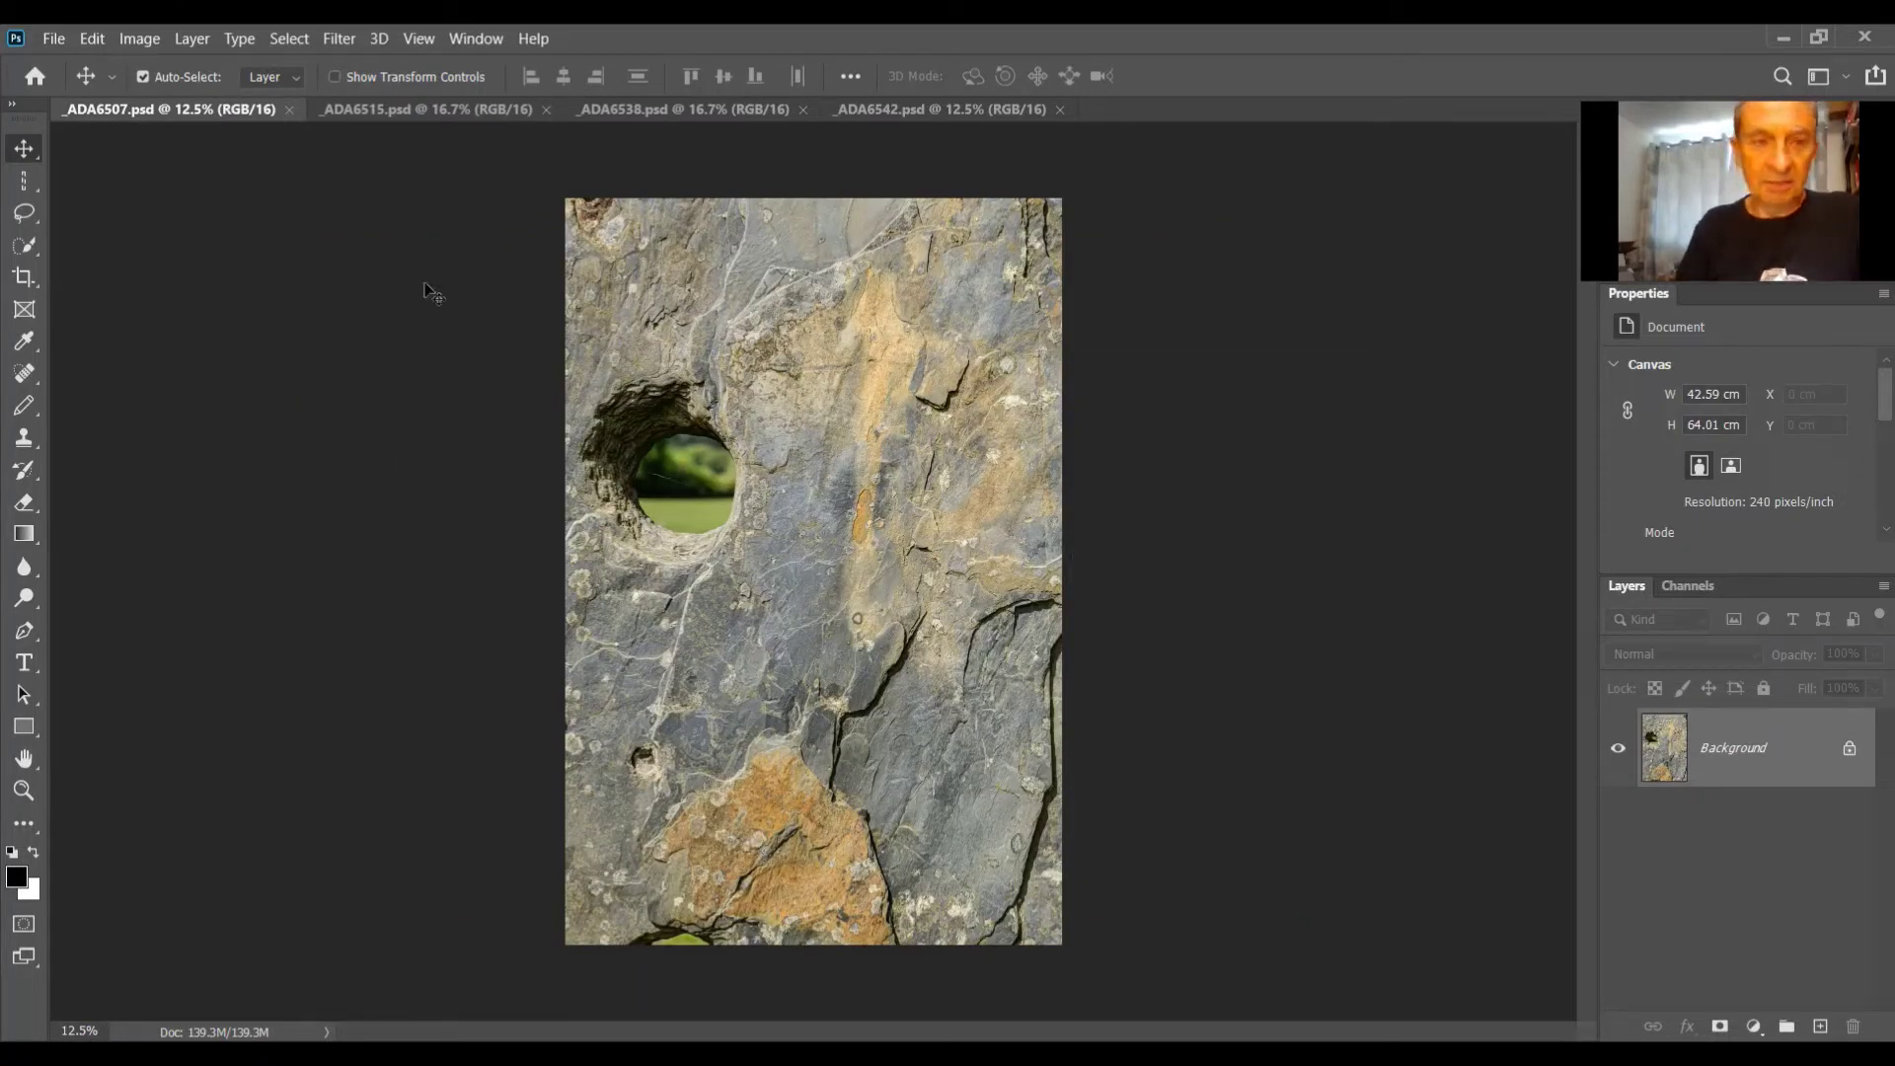
click(491, 42)
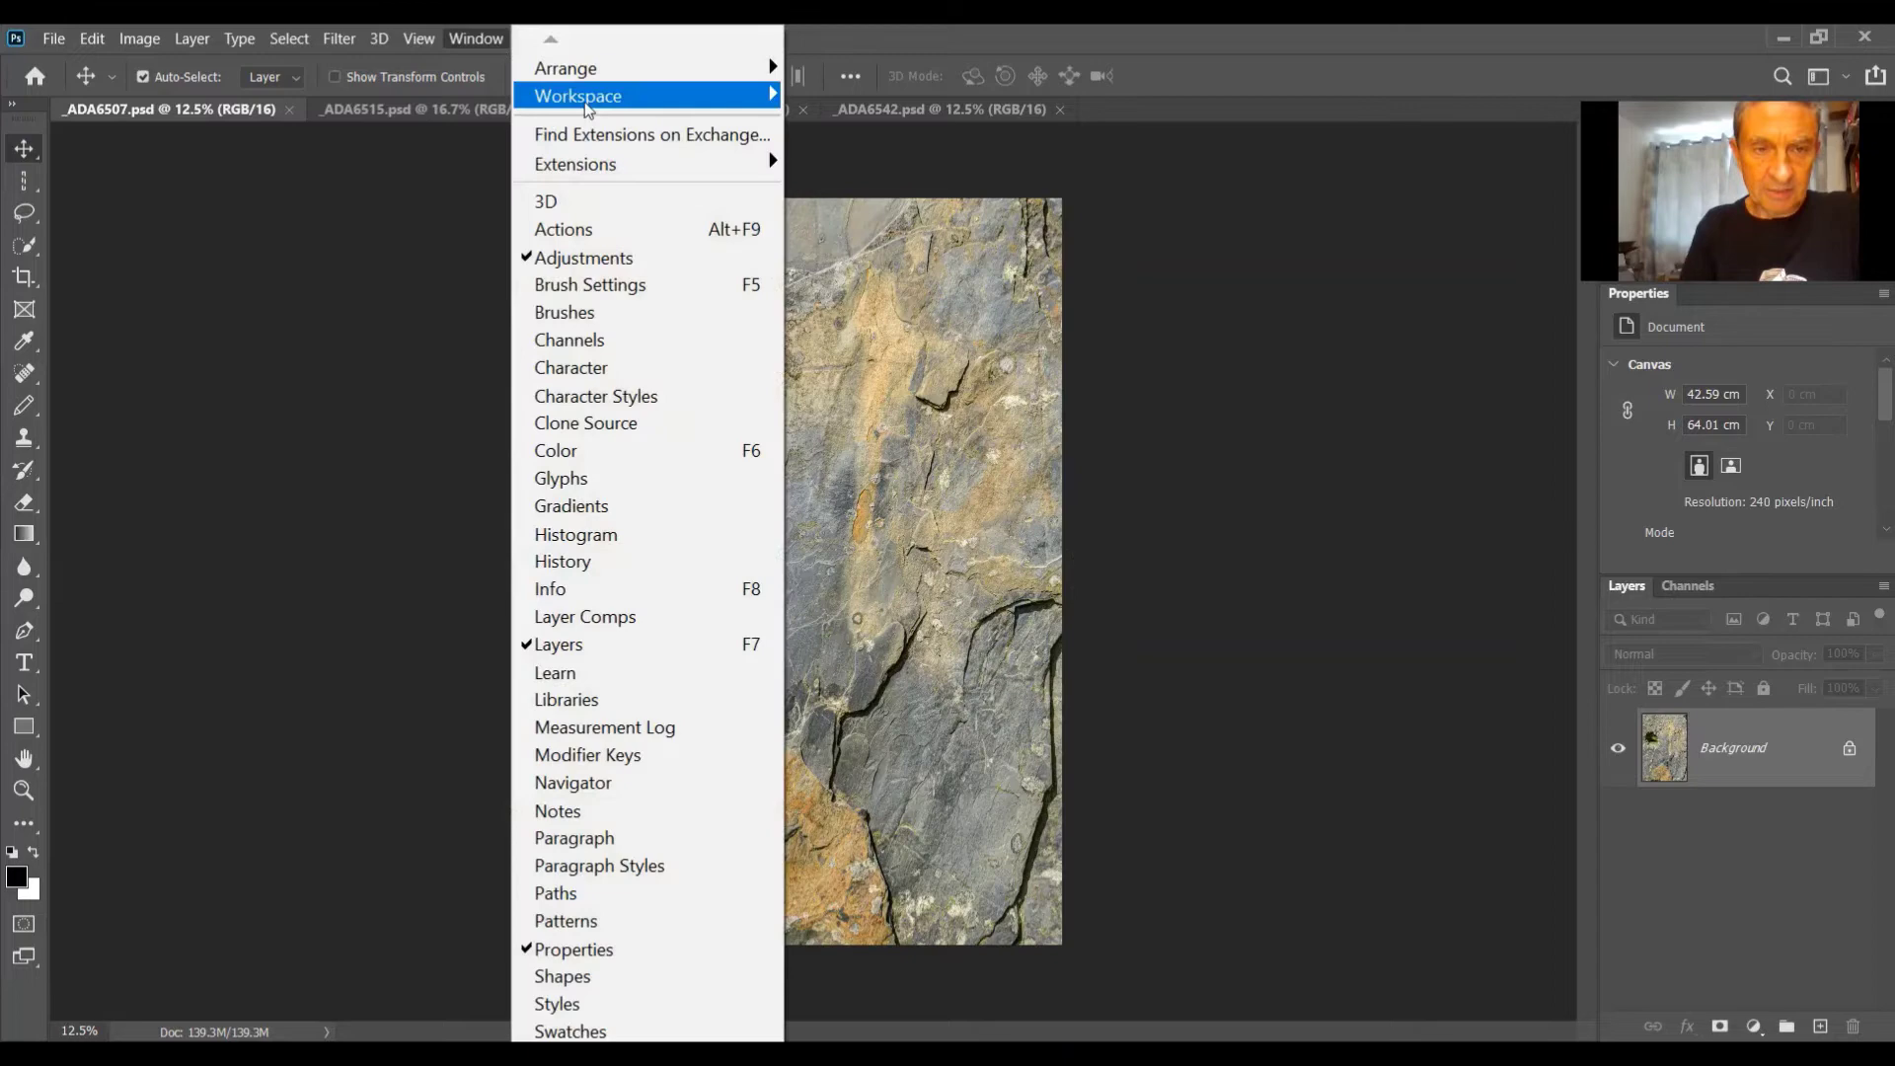
mouse_move(585, 71)
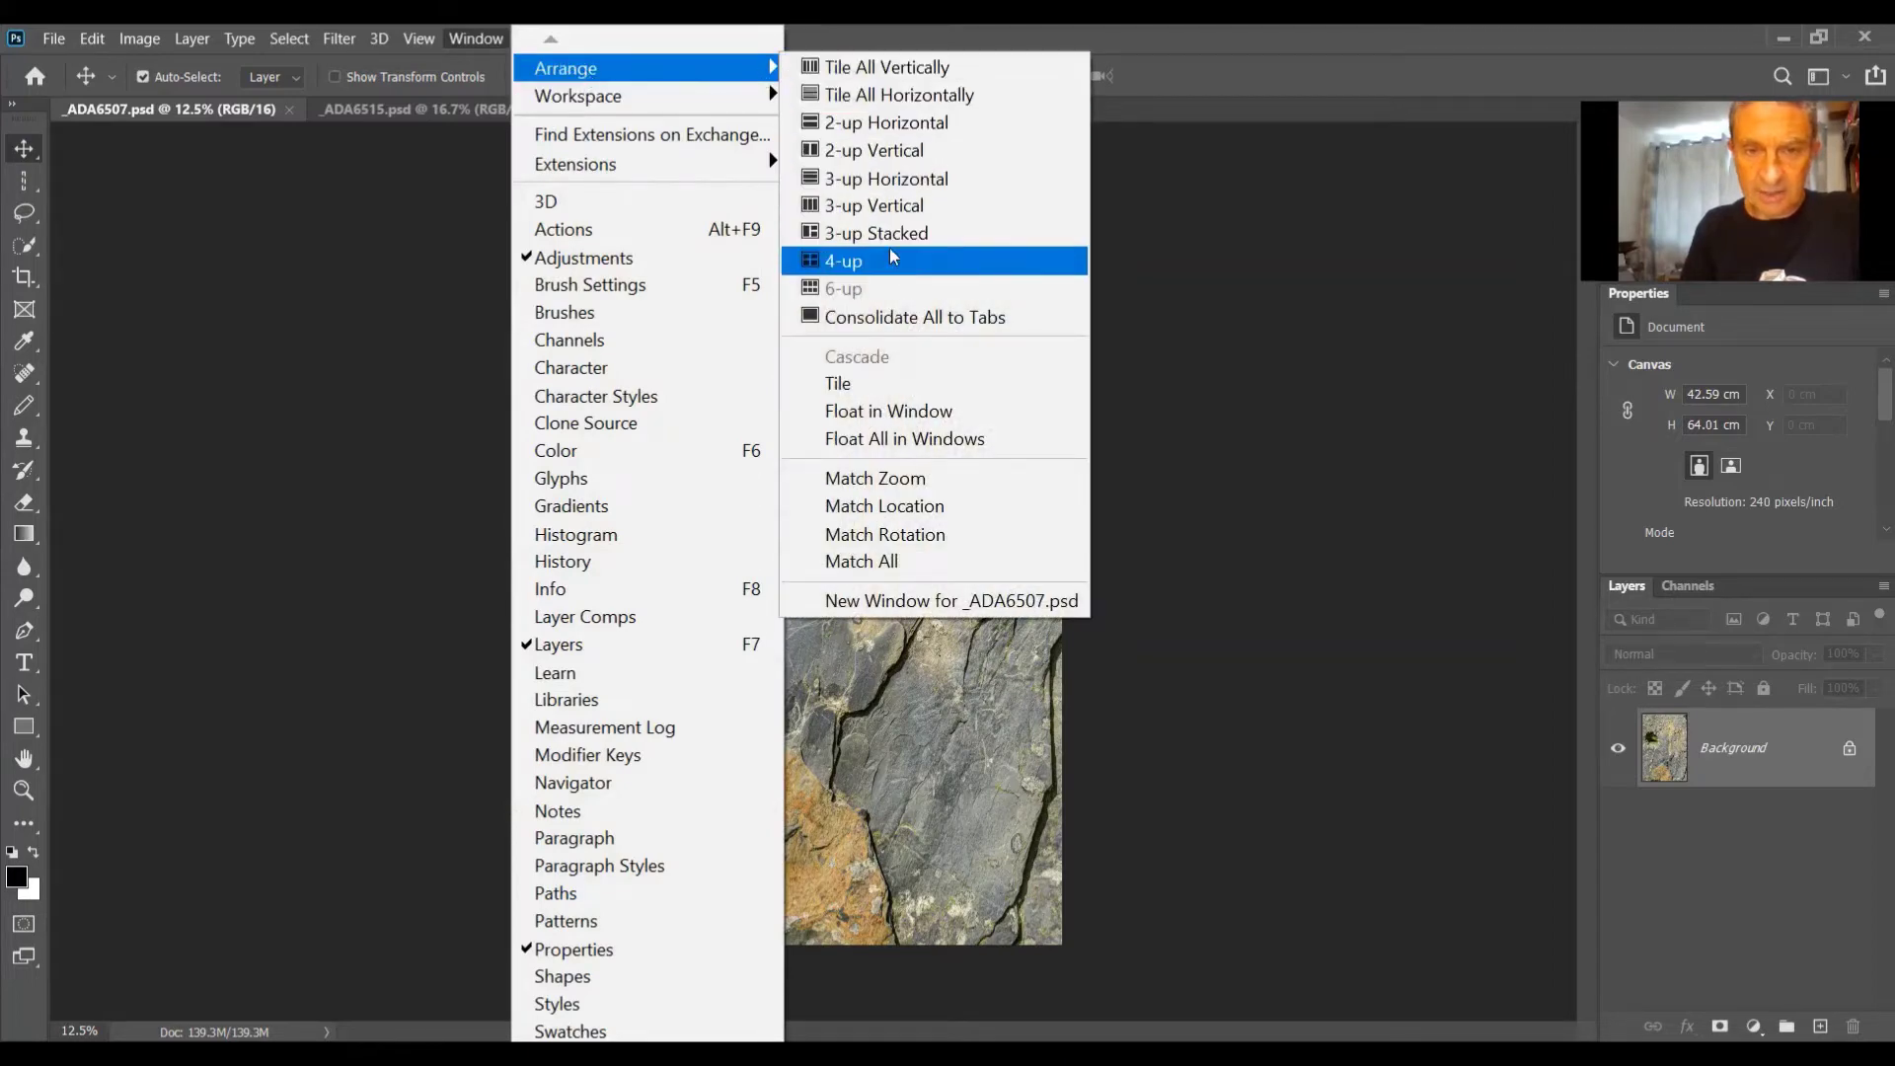
click(891, 259)
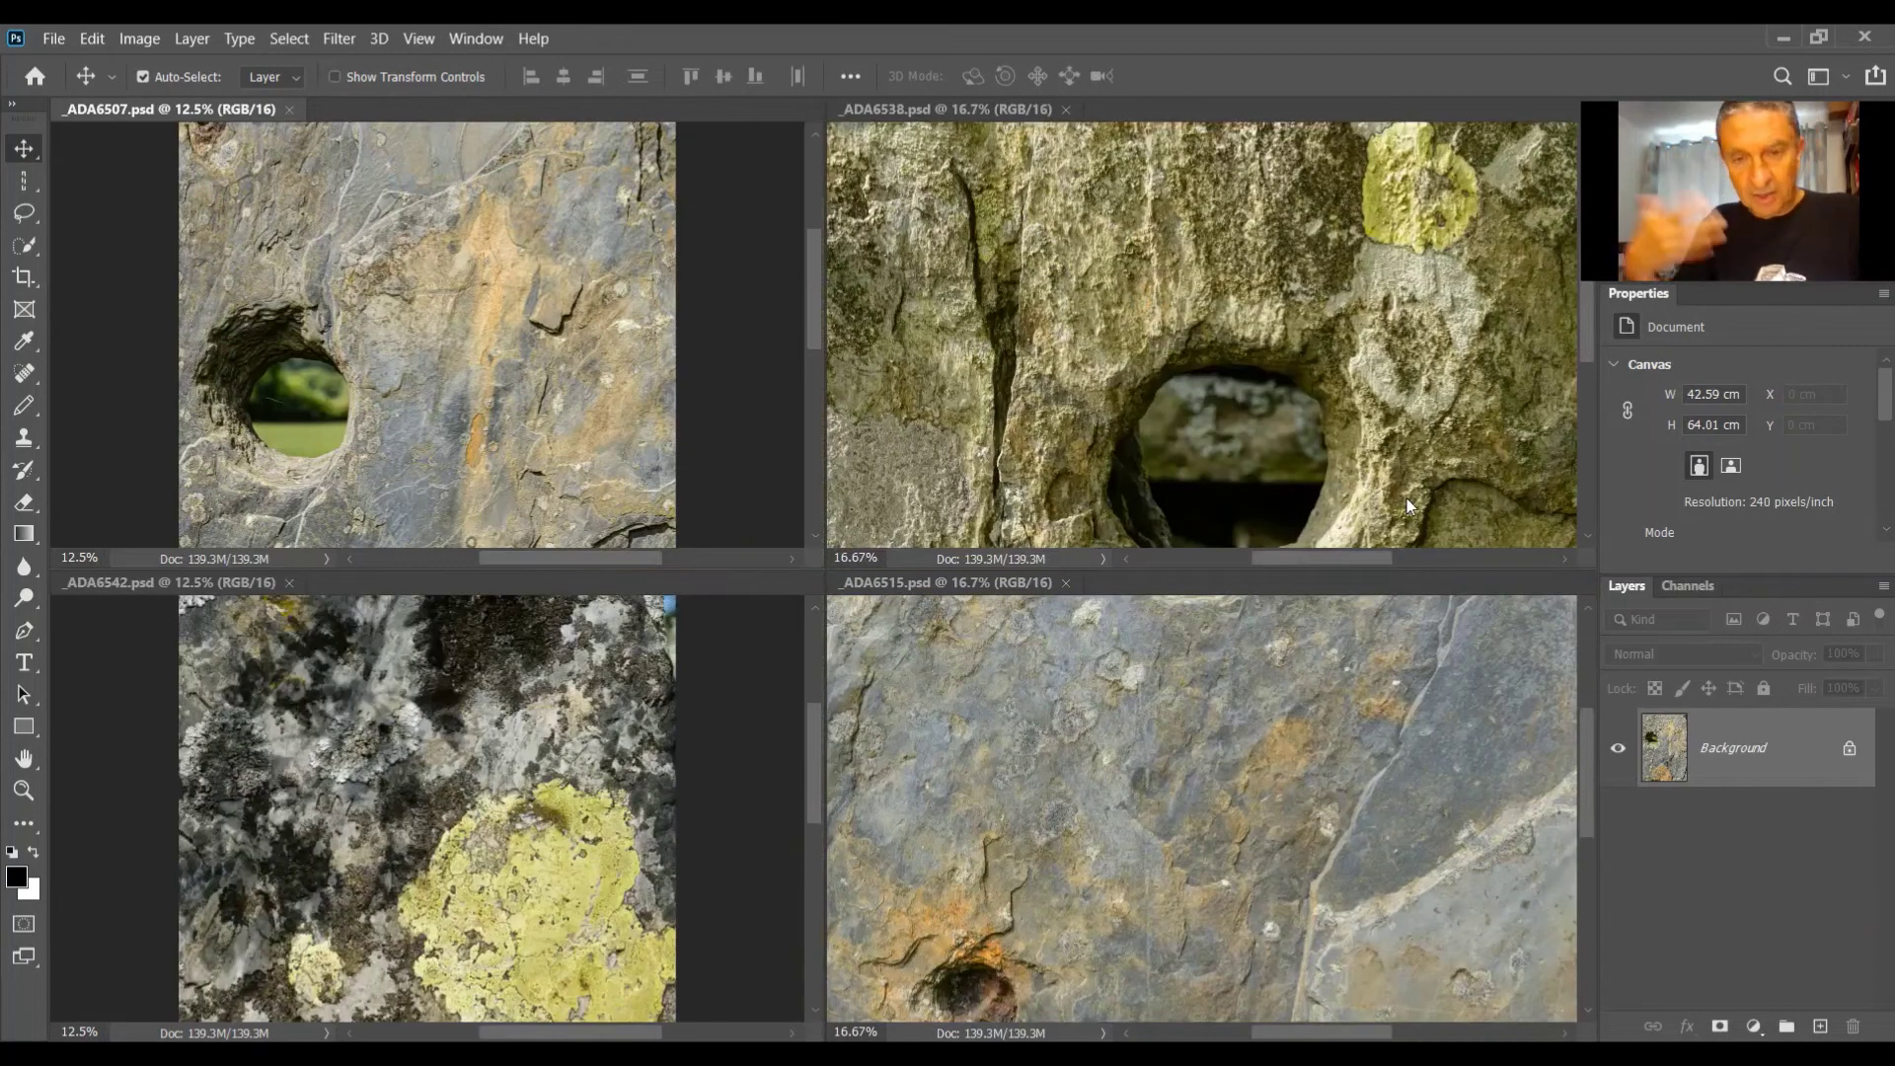
Step: Zoom out each pane so the whole of every photo fits its window
key(ctrl+minus)
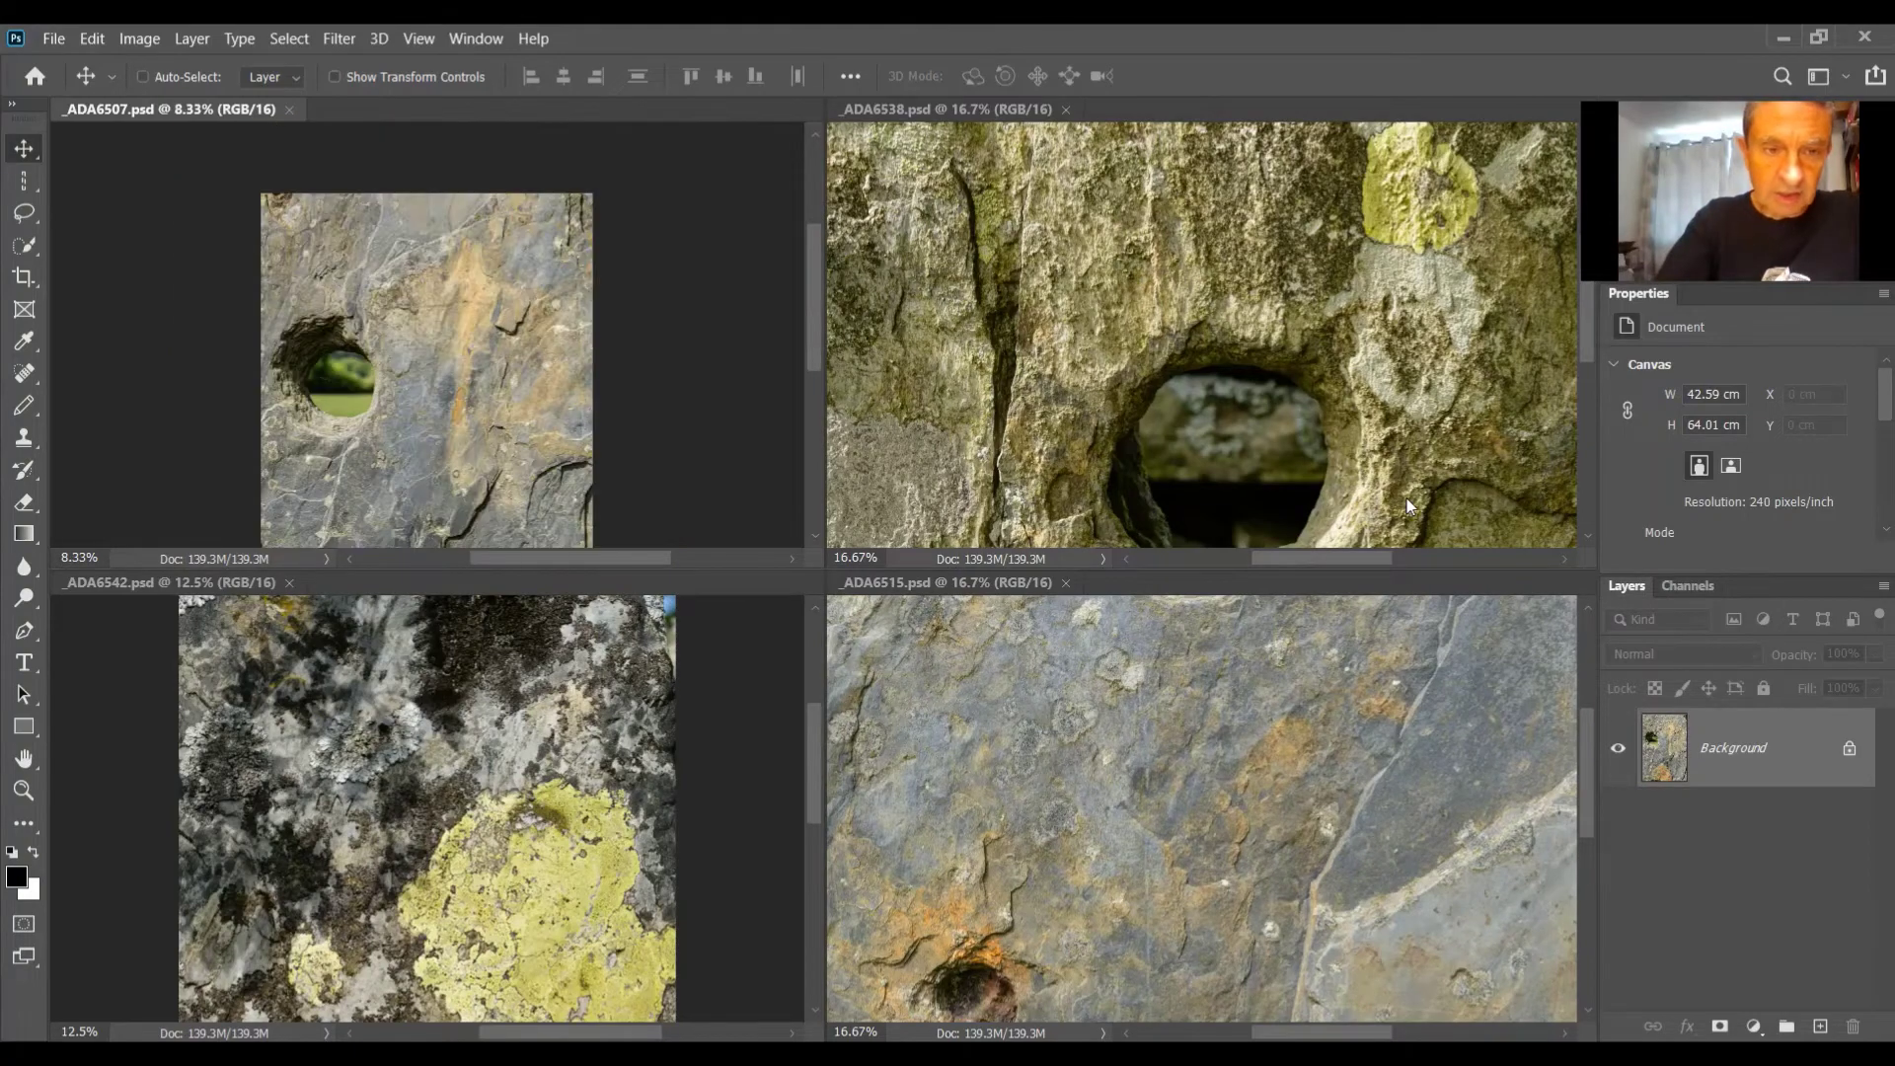
key(ctrl+minus)
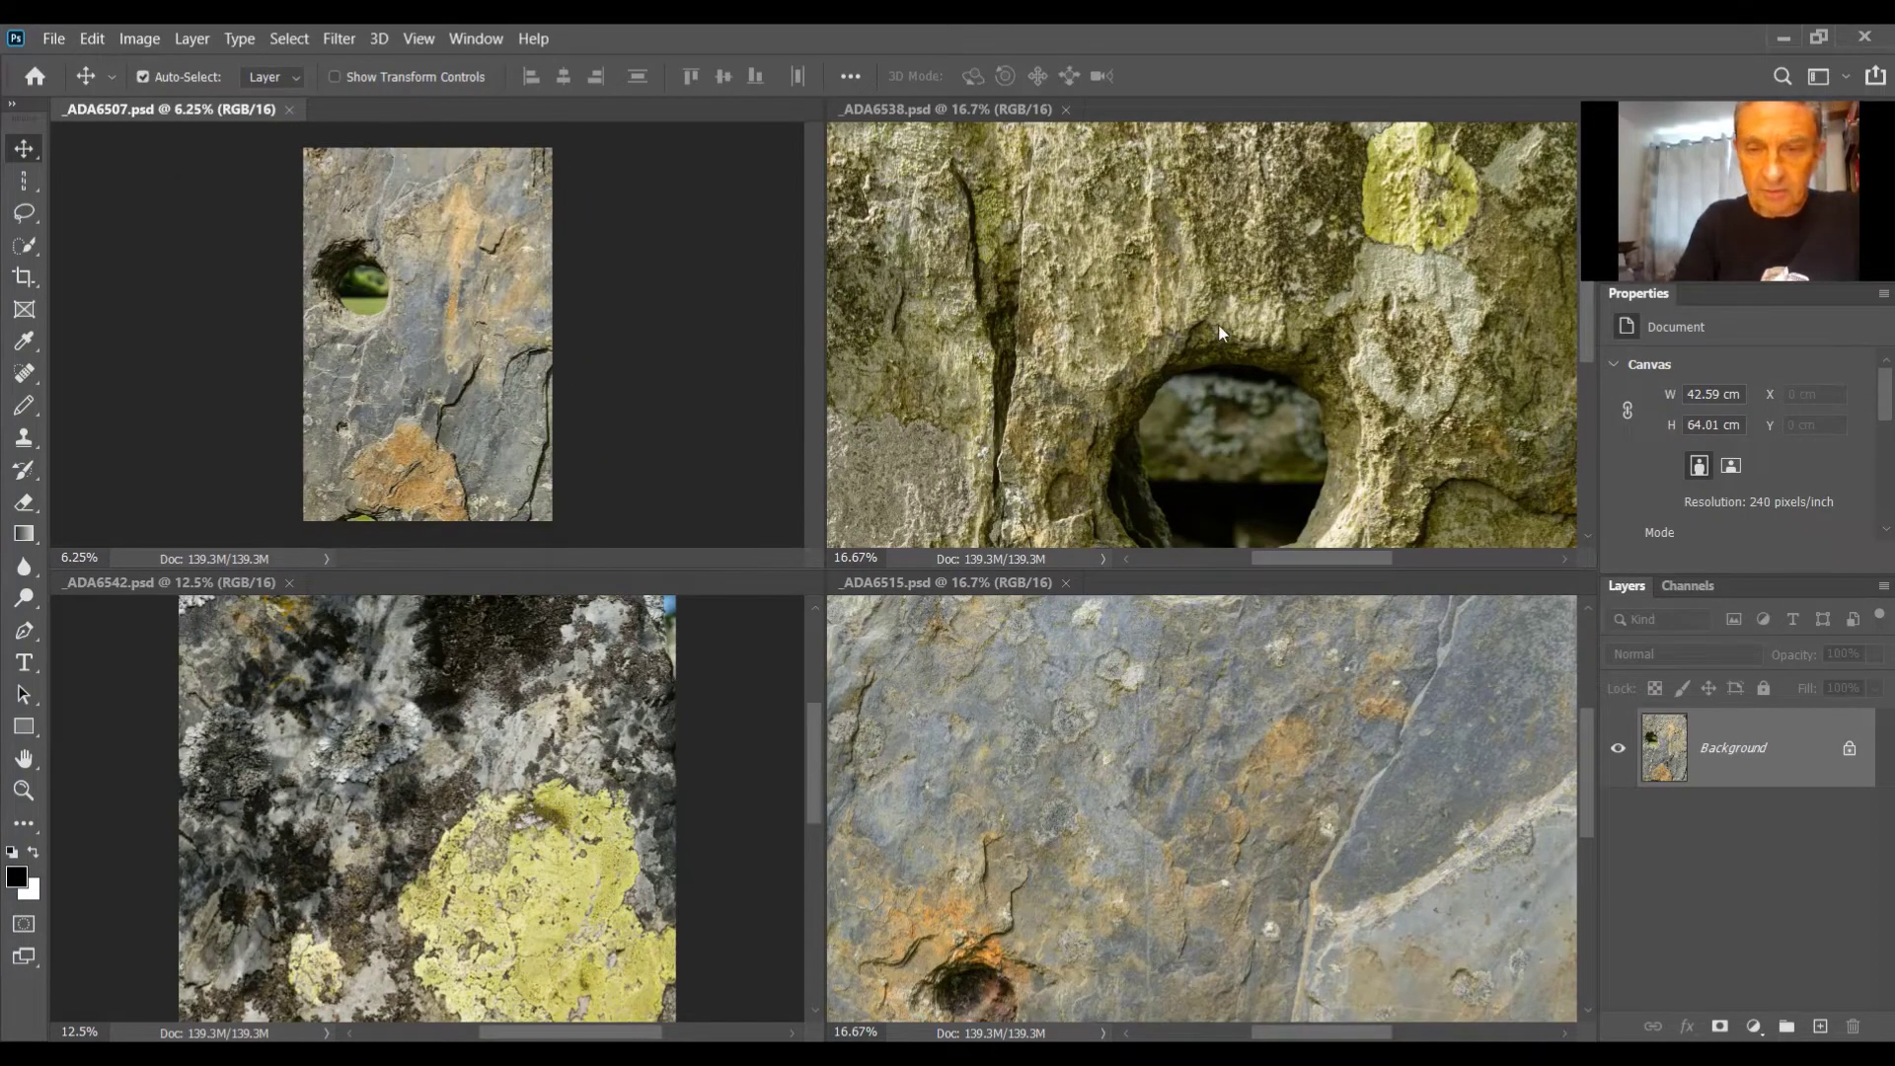
click(1218, 324)
key(ctrl+minus)
key(ctrl+minus)
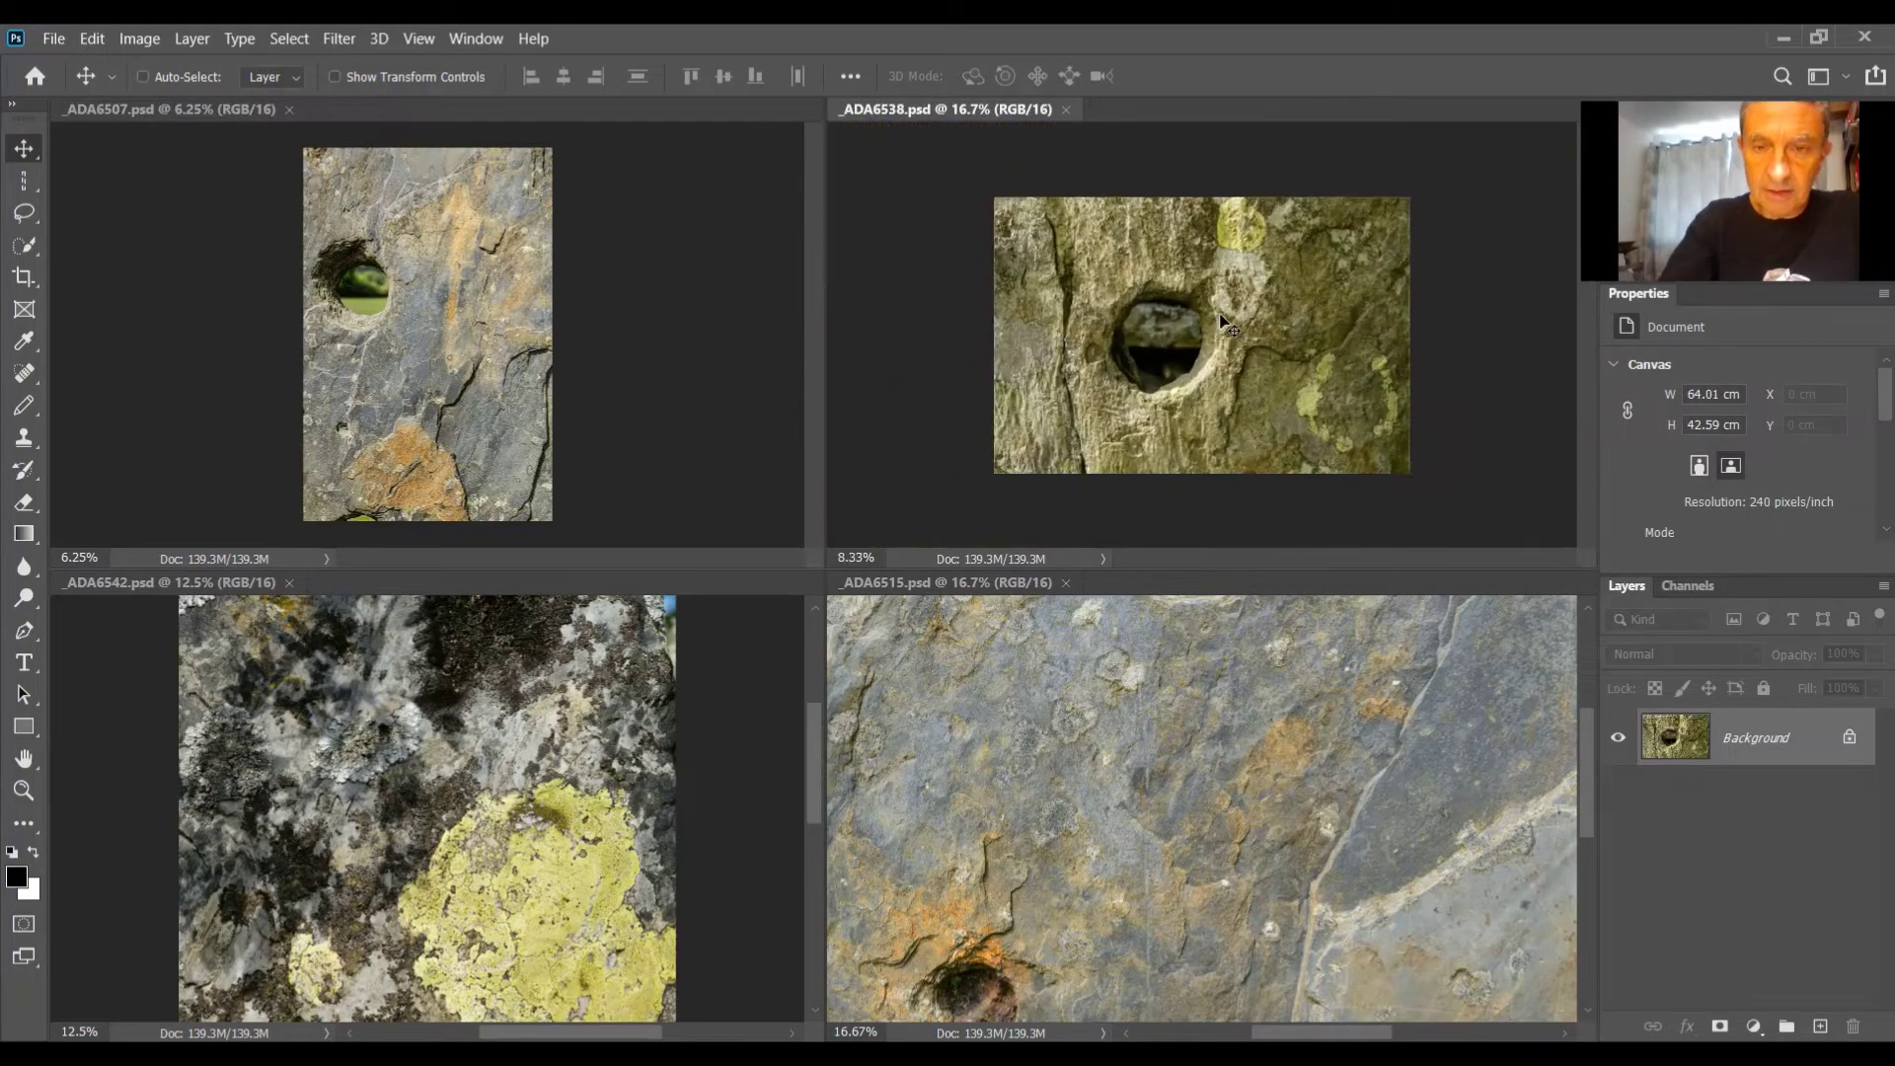
key(ctrl+minus)
click(568, 795)
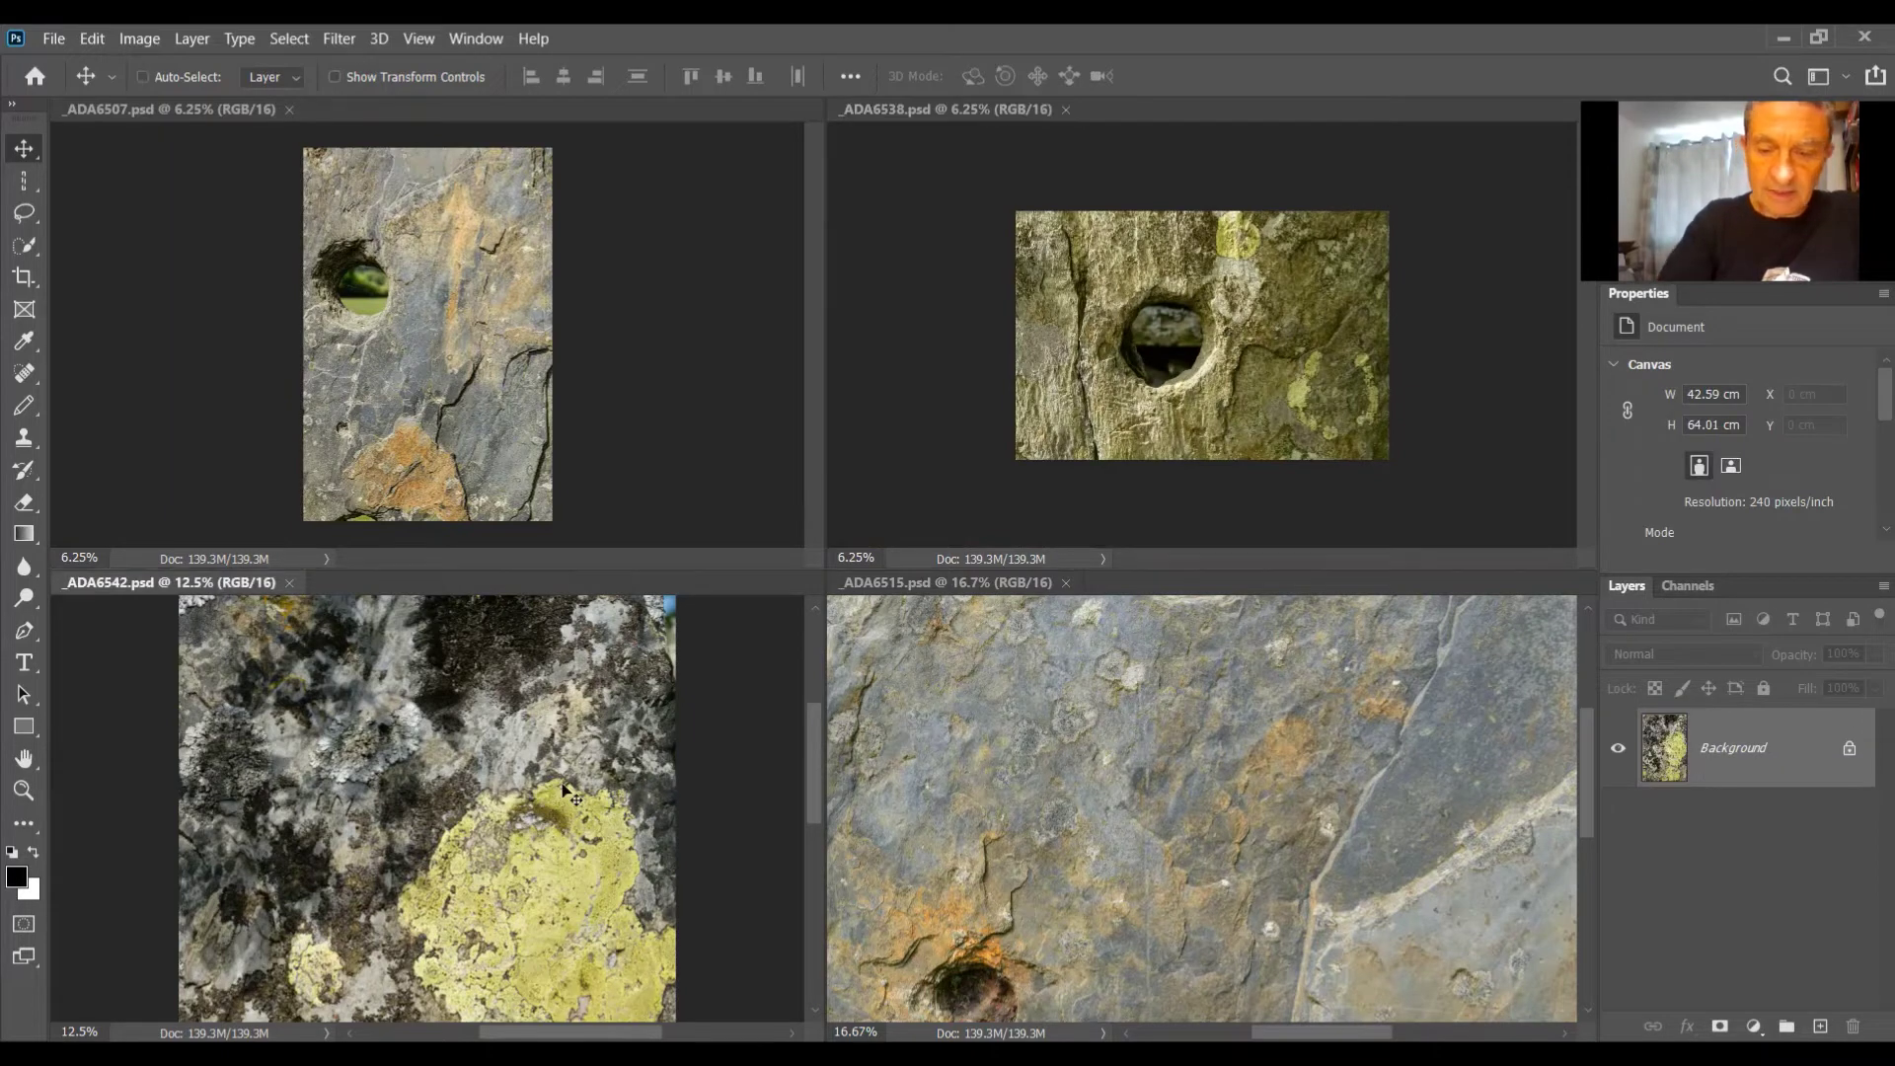
key(ctrl+minus)
key(ctrl+minus)
click(1183, 758)
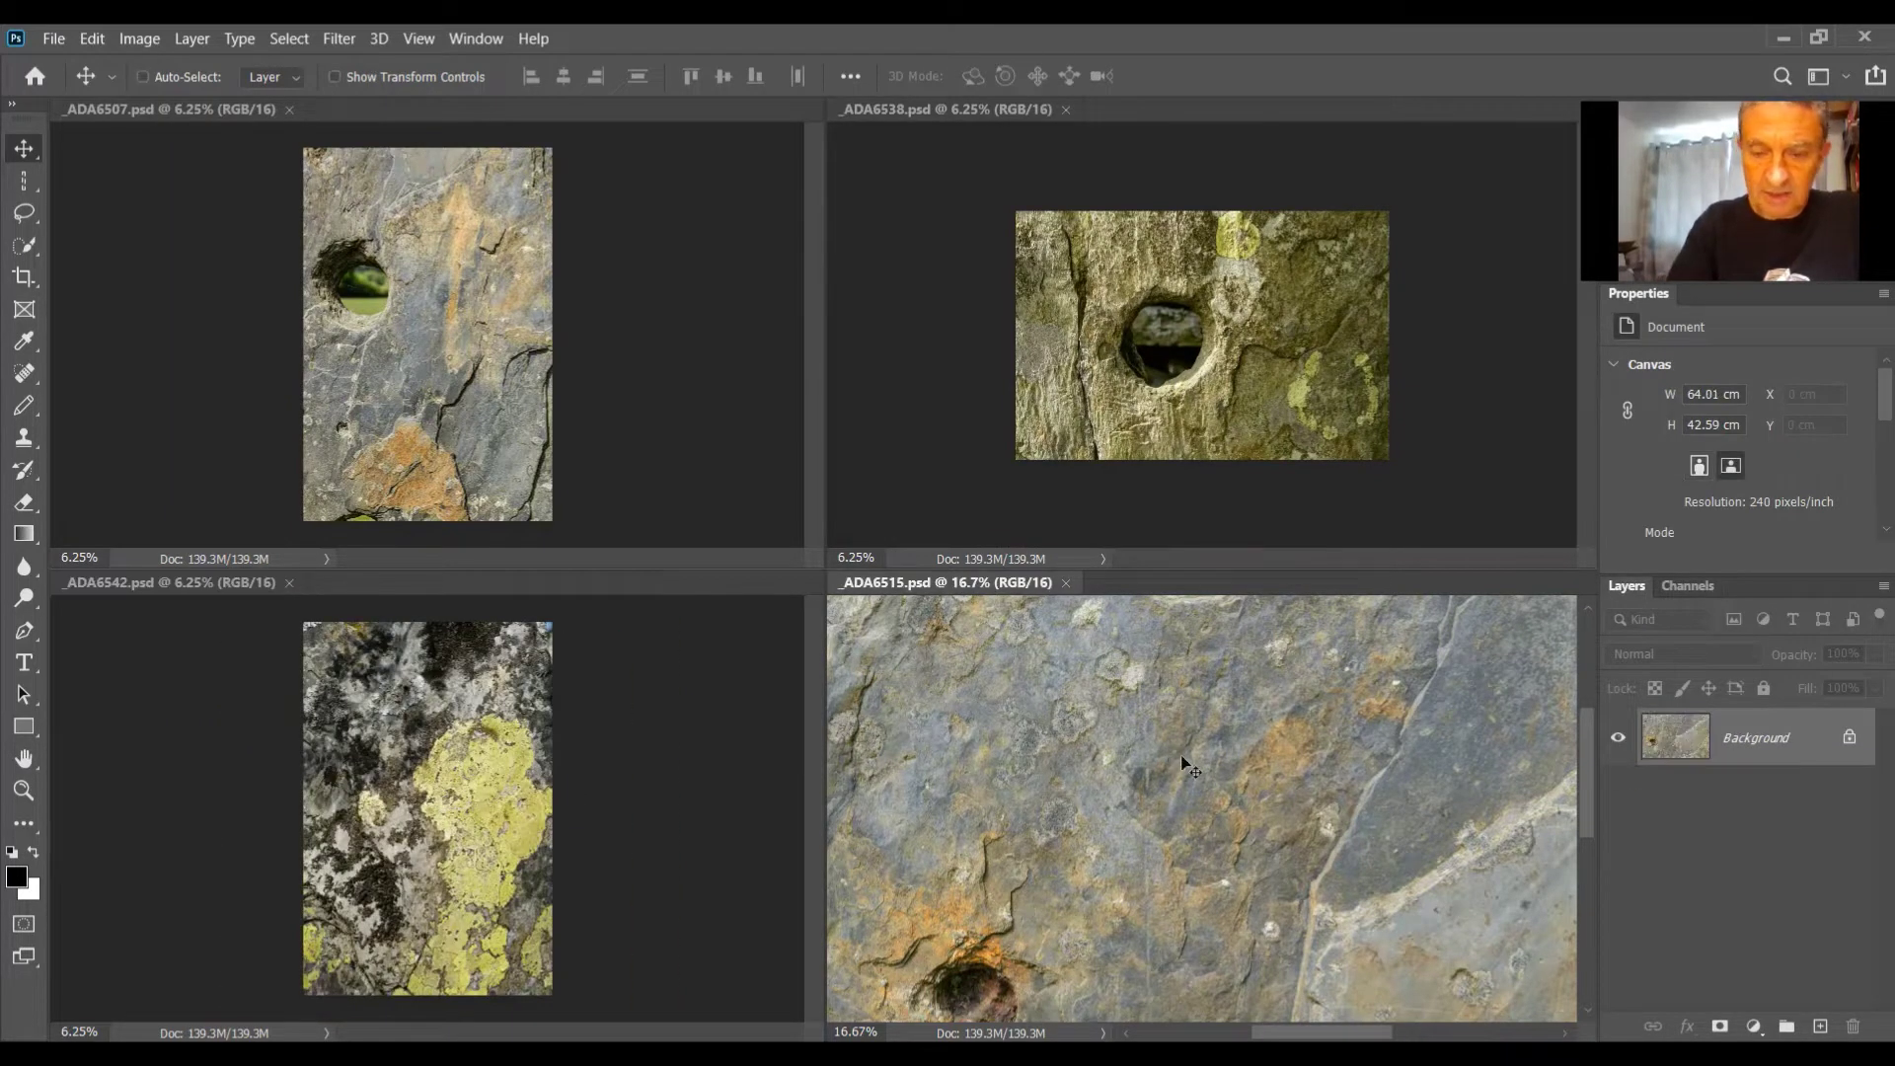
key(ctrl+minus)
key(ctrl+minus)
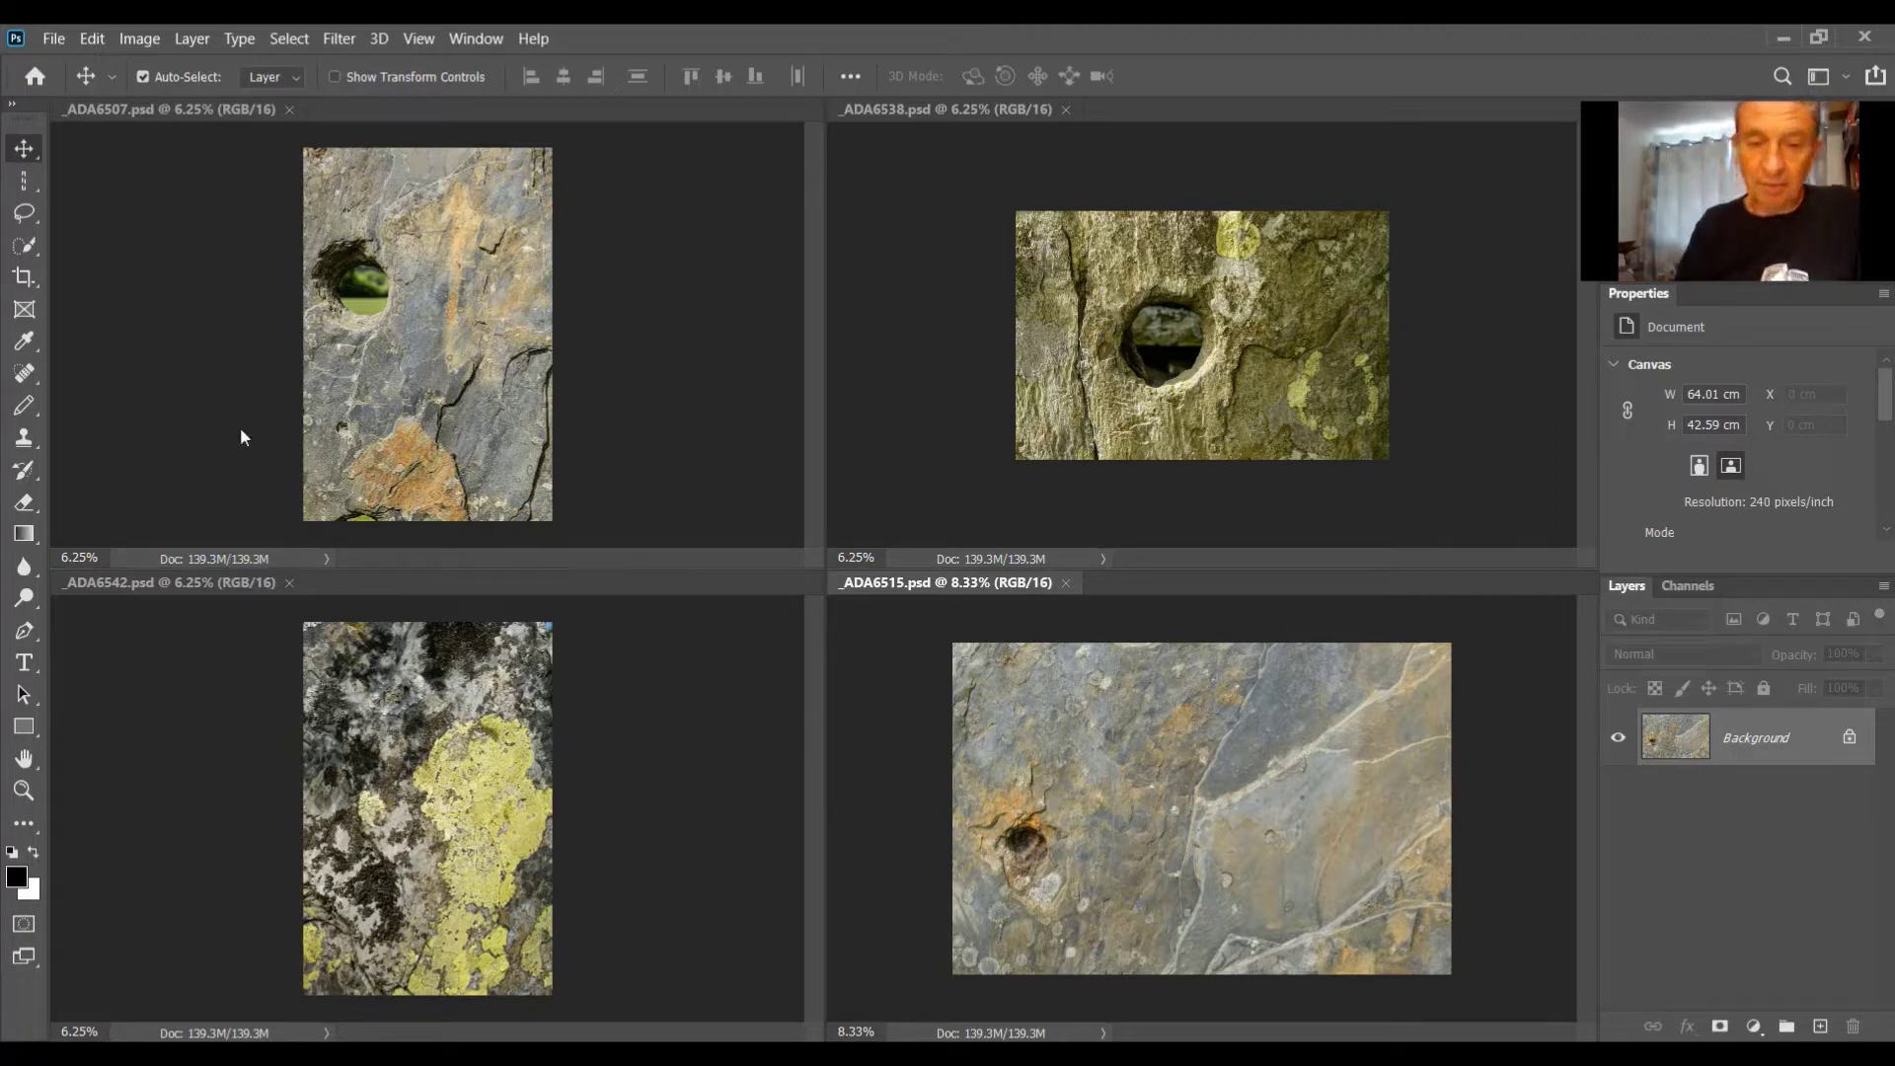
Step: Resize _ADA6515 to 8000 pixels wide, with proportions unlinked so the height stays unchanged
click(139, 39)
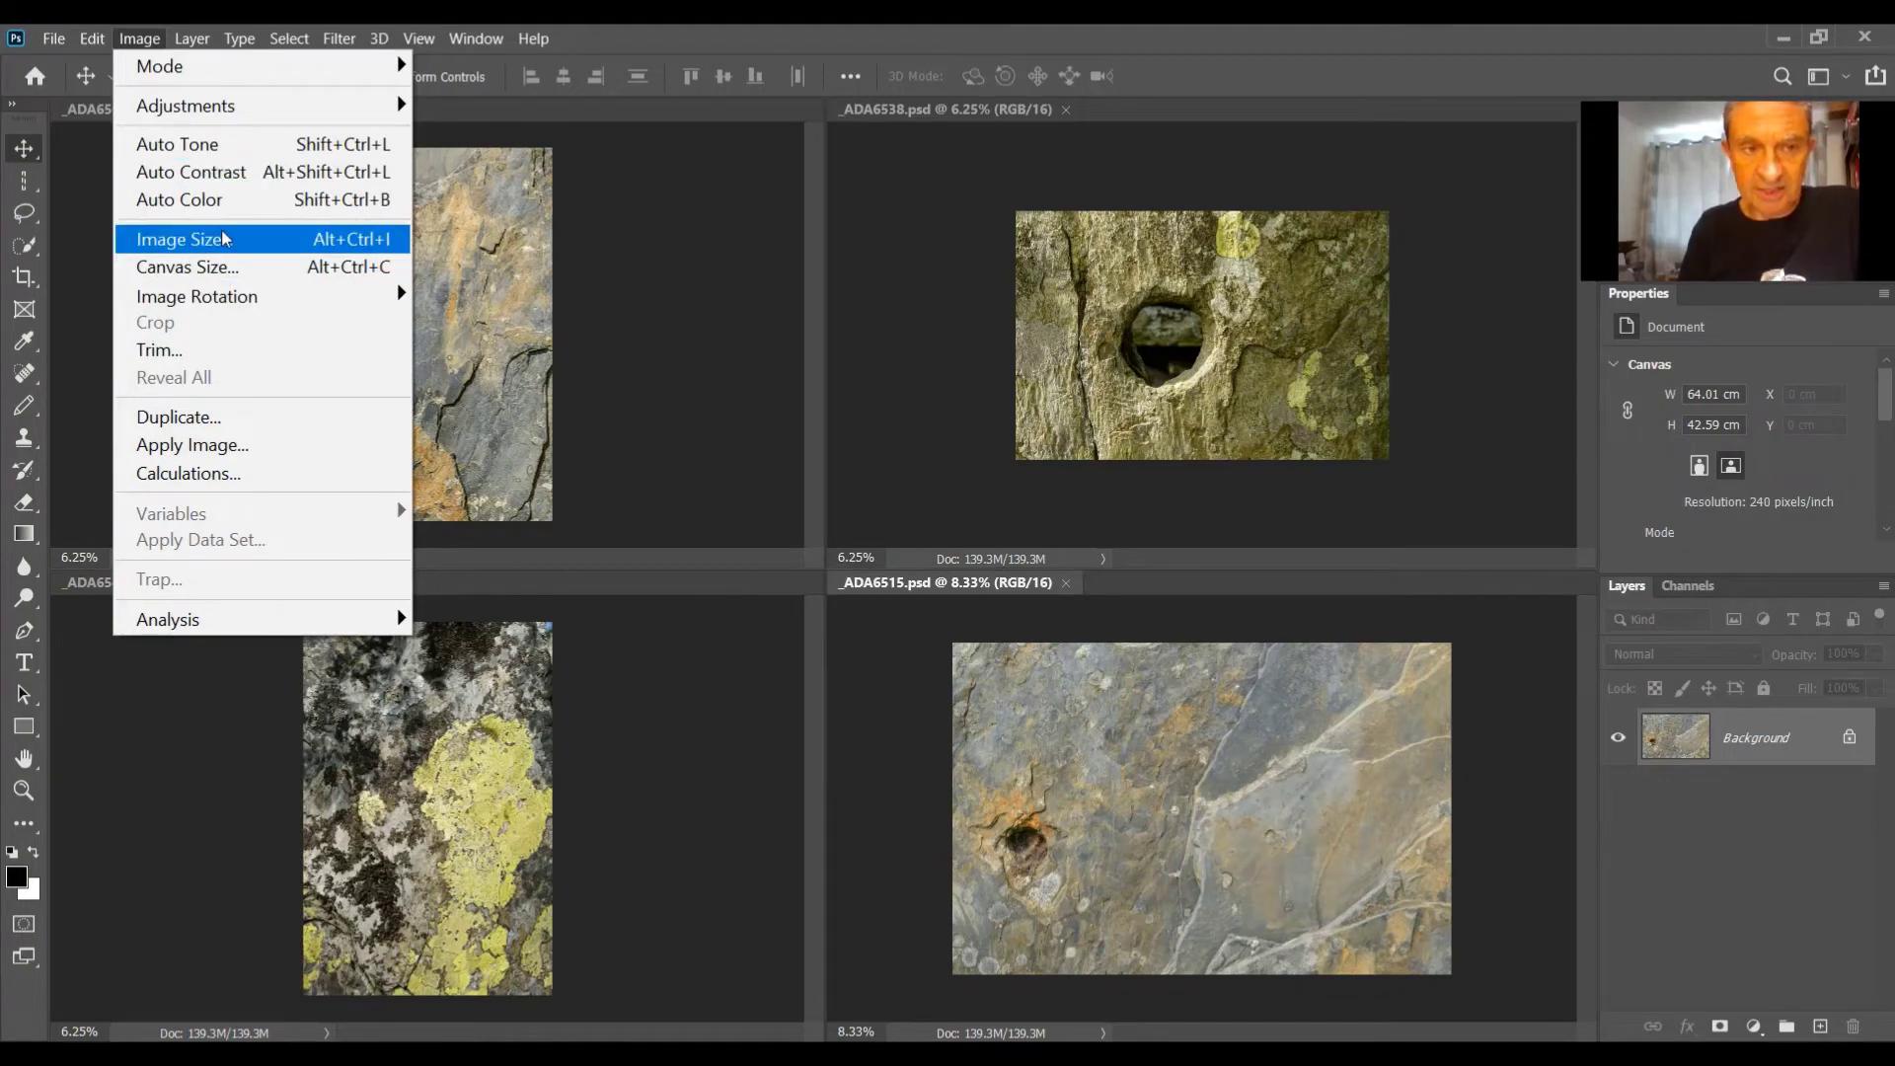
click(223, 238)
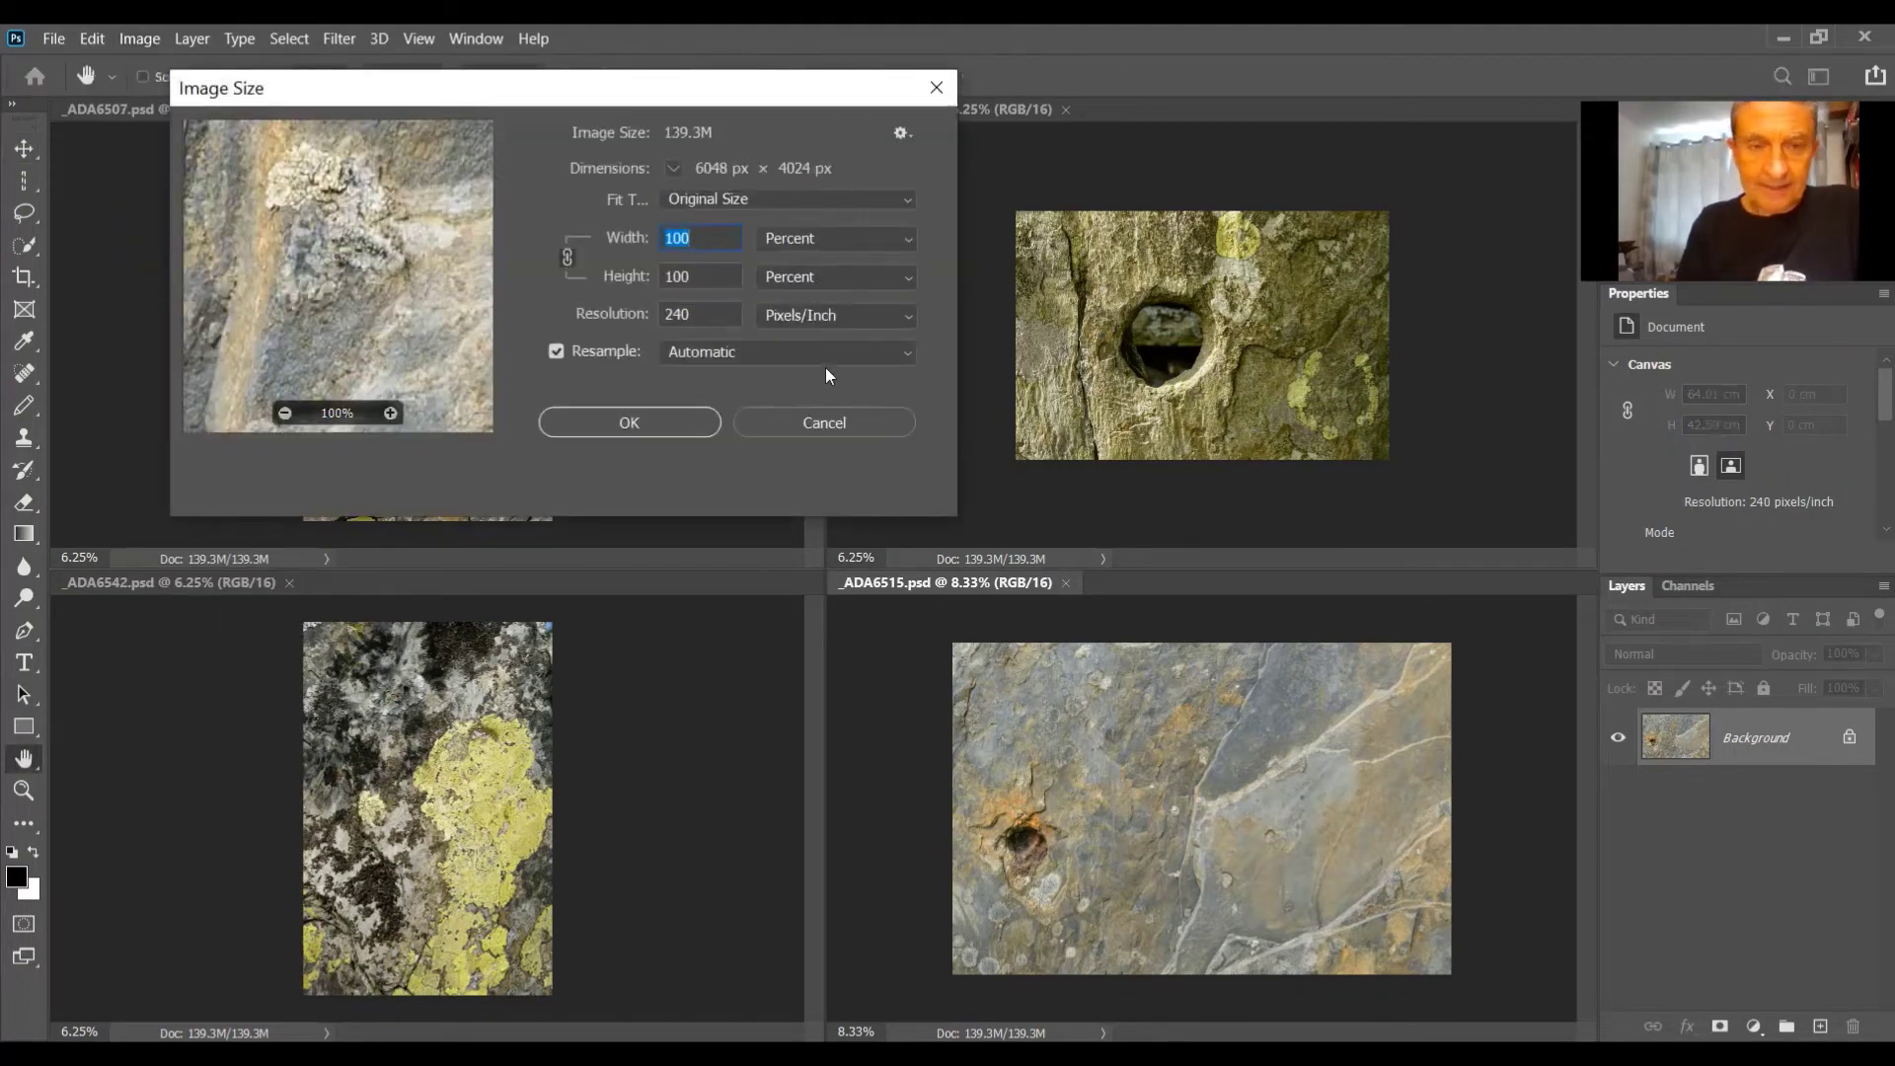
click(818, 241)
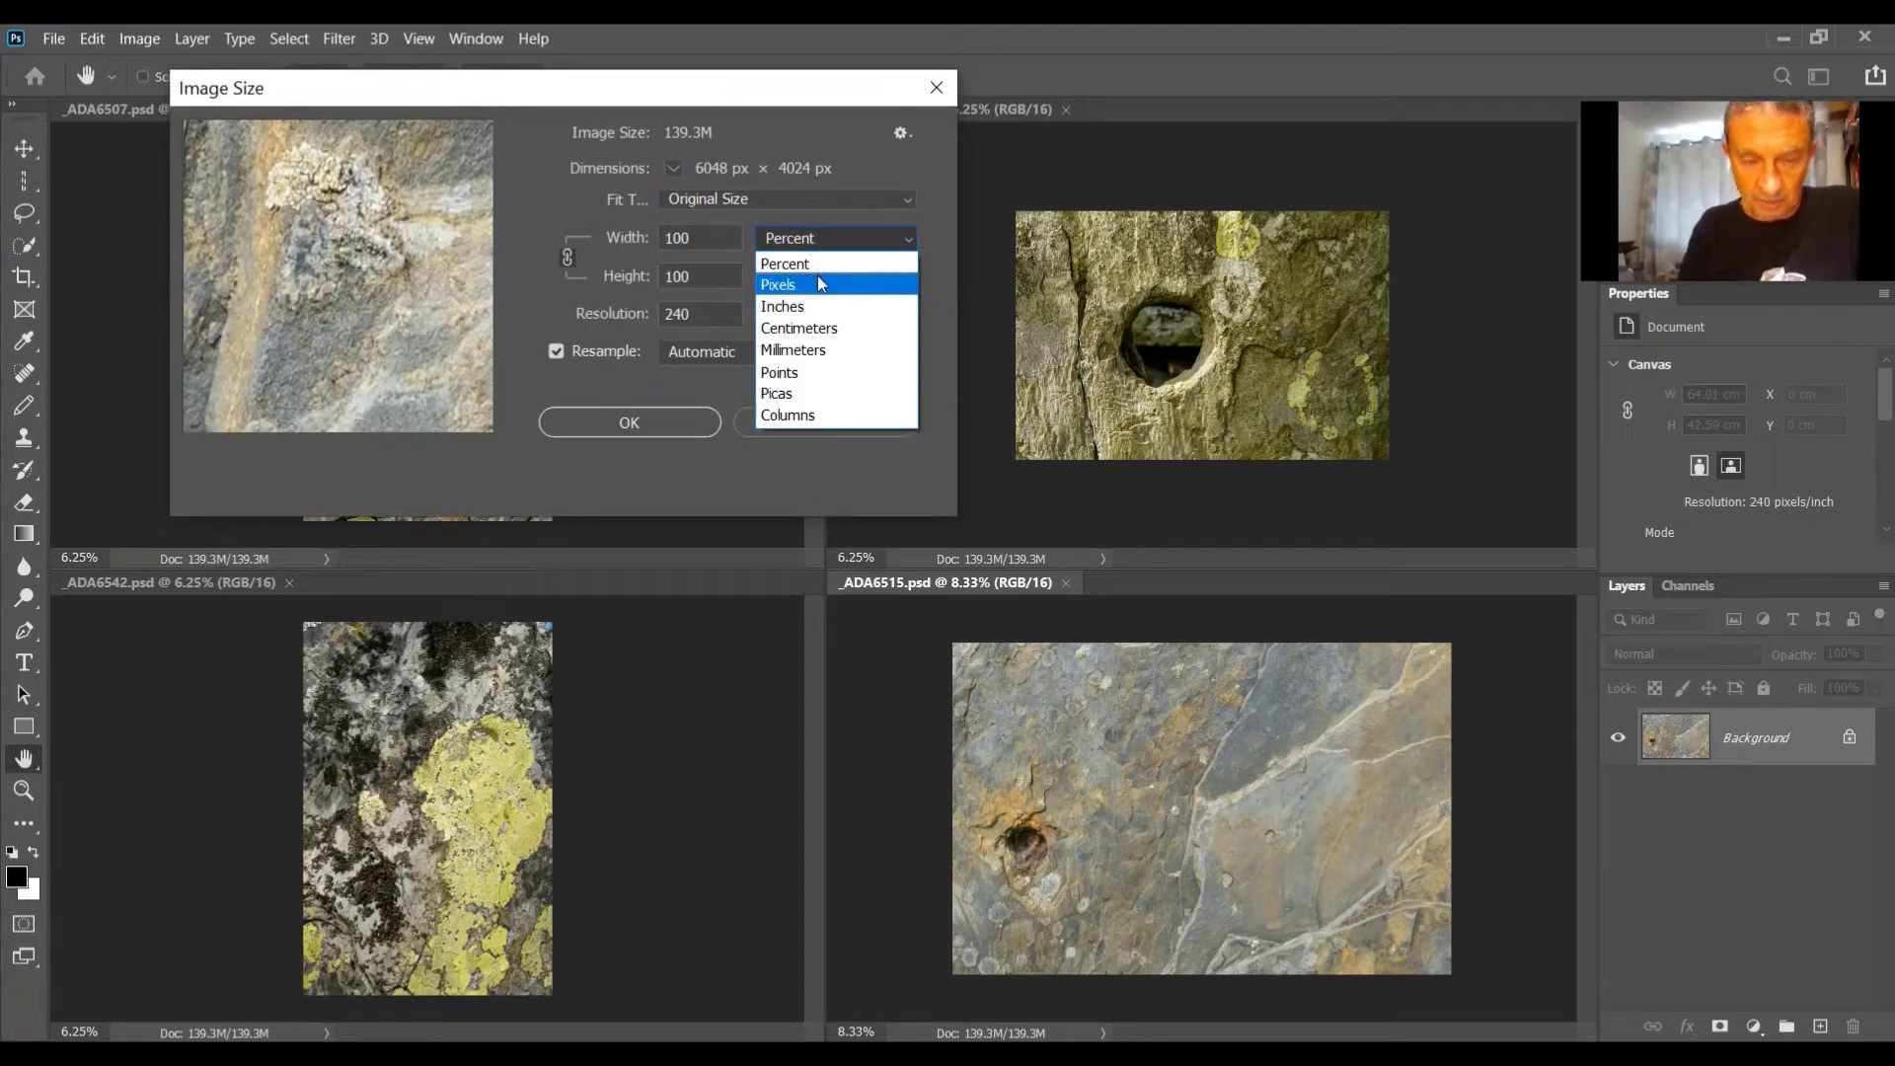
click(819, 283)
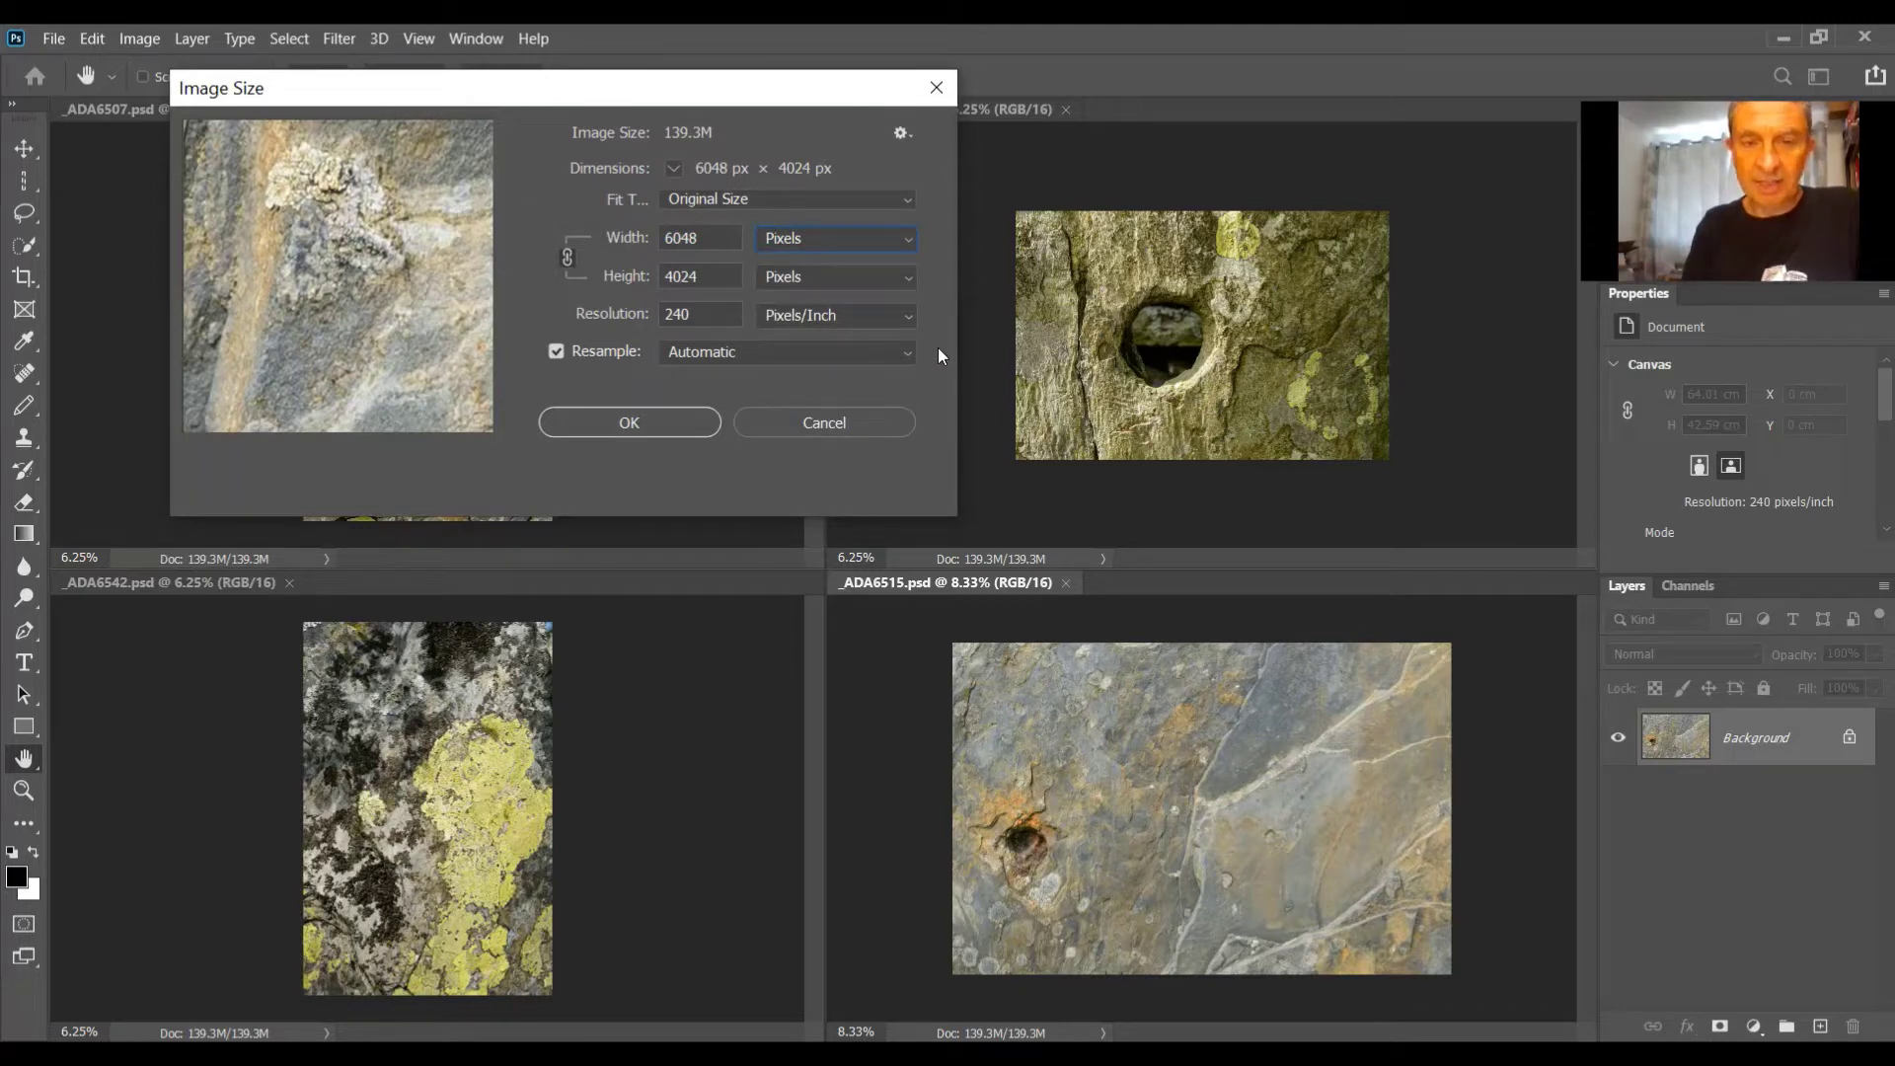
click(568, 258)
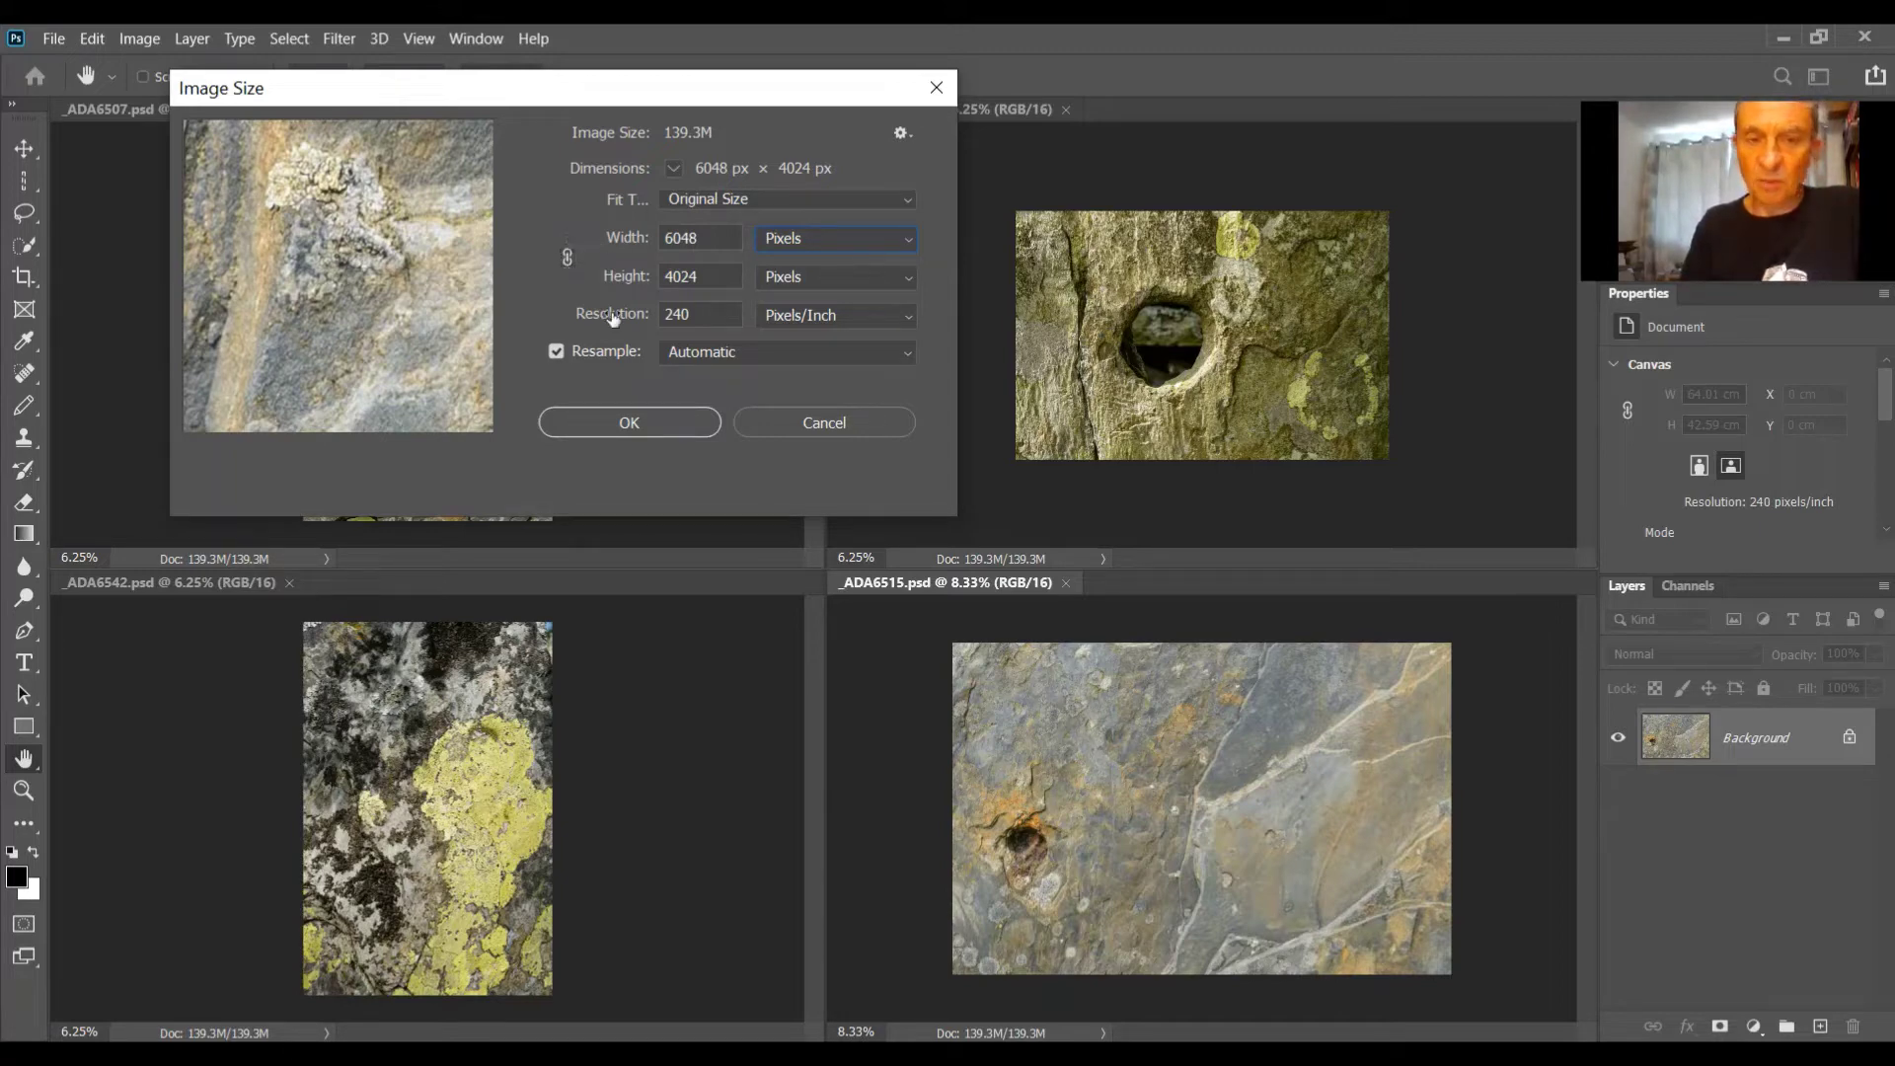
double_click(714, 238)
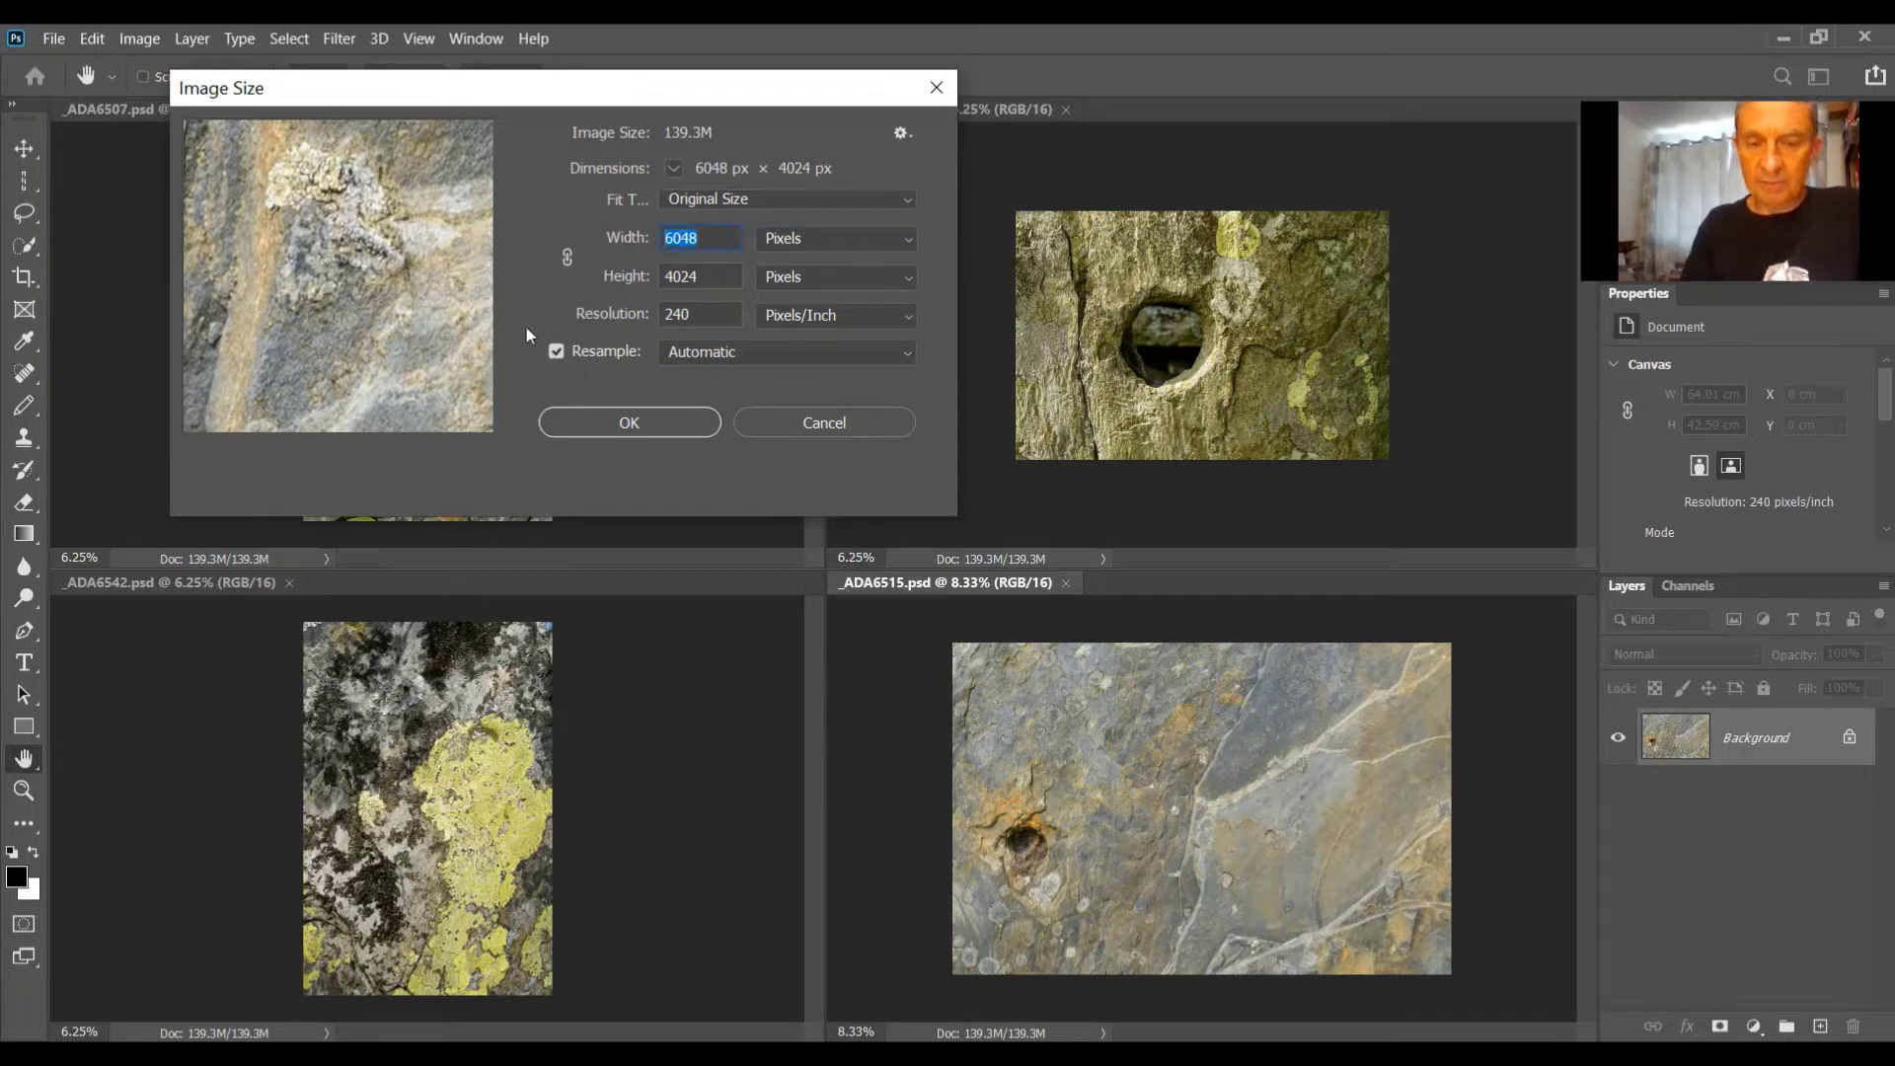
text(8000)
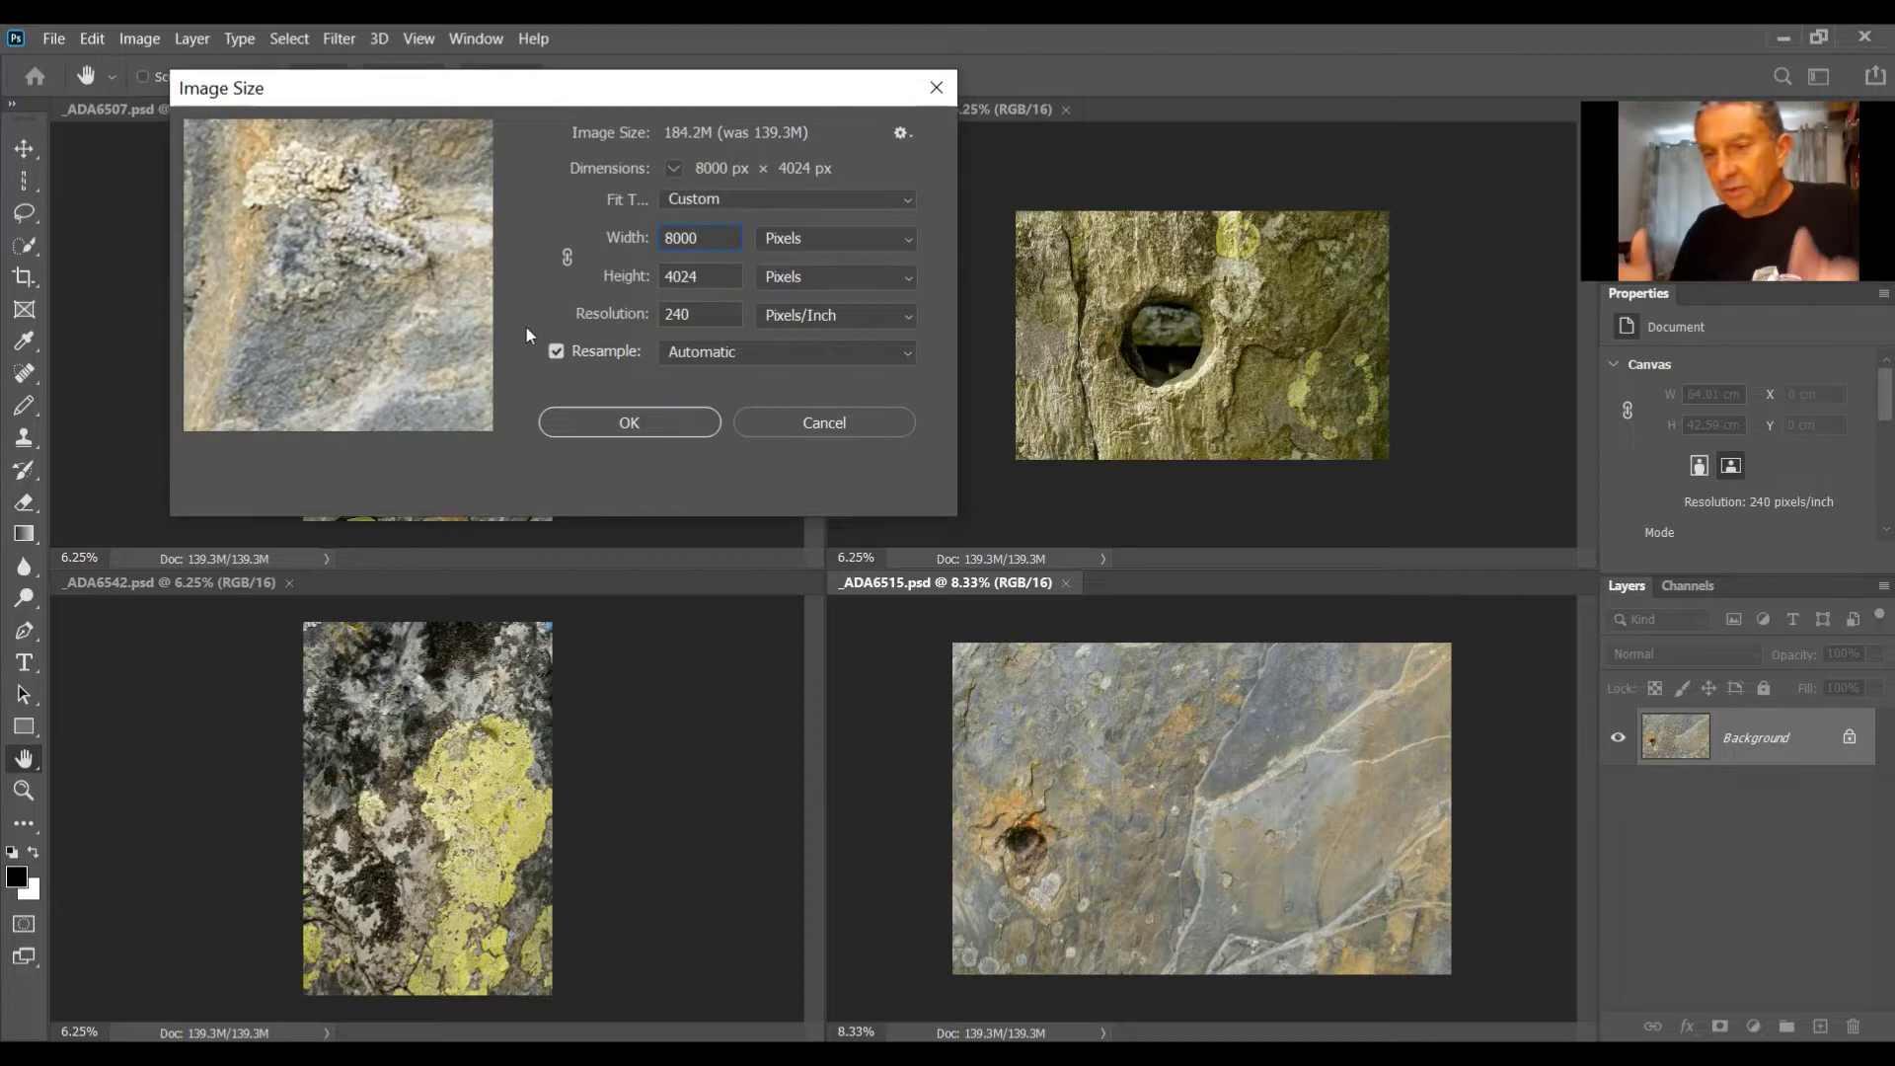
click(665, 425)
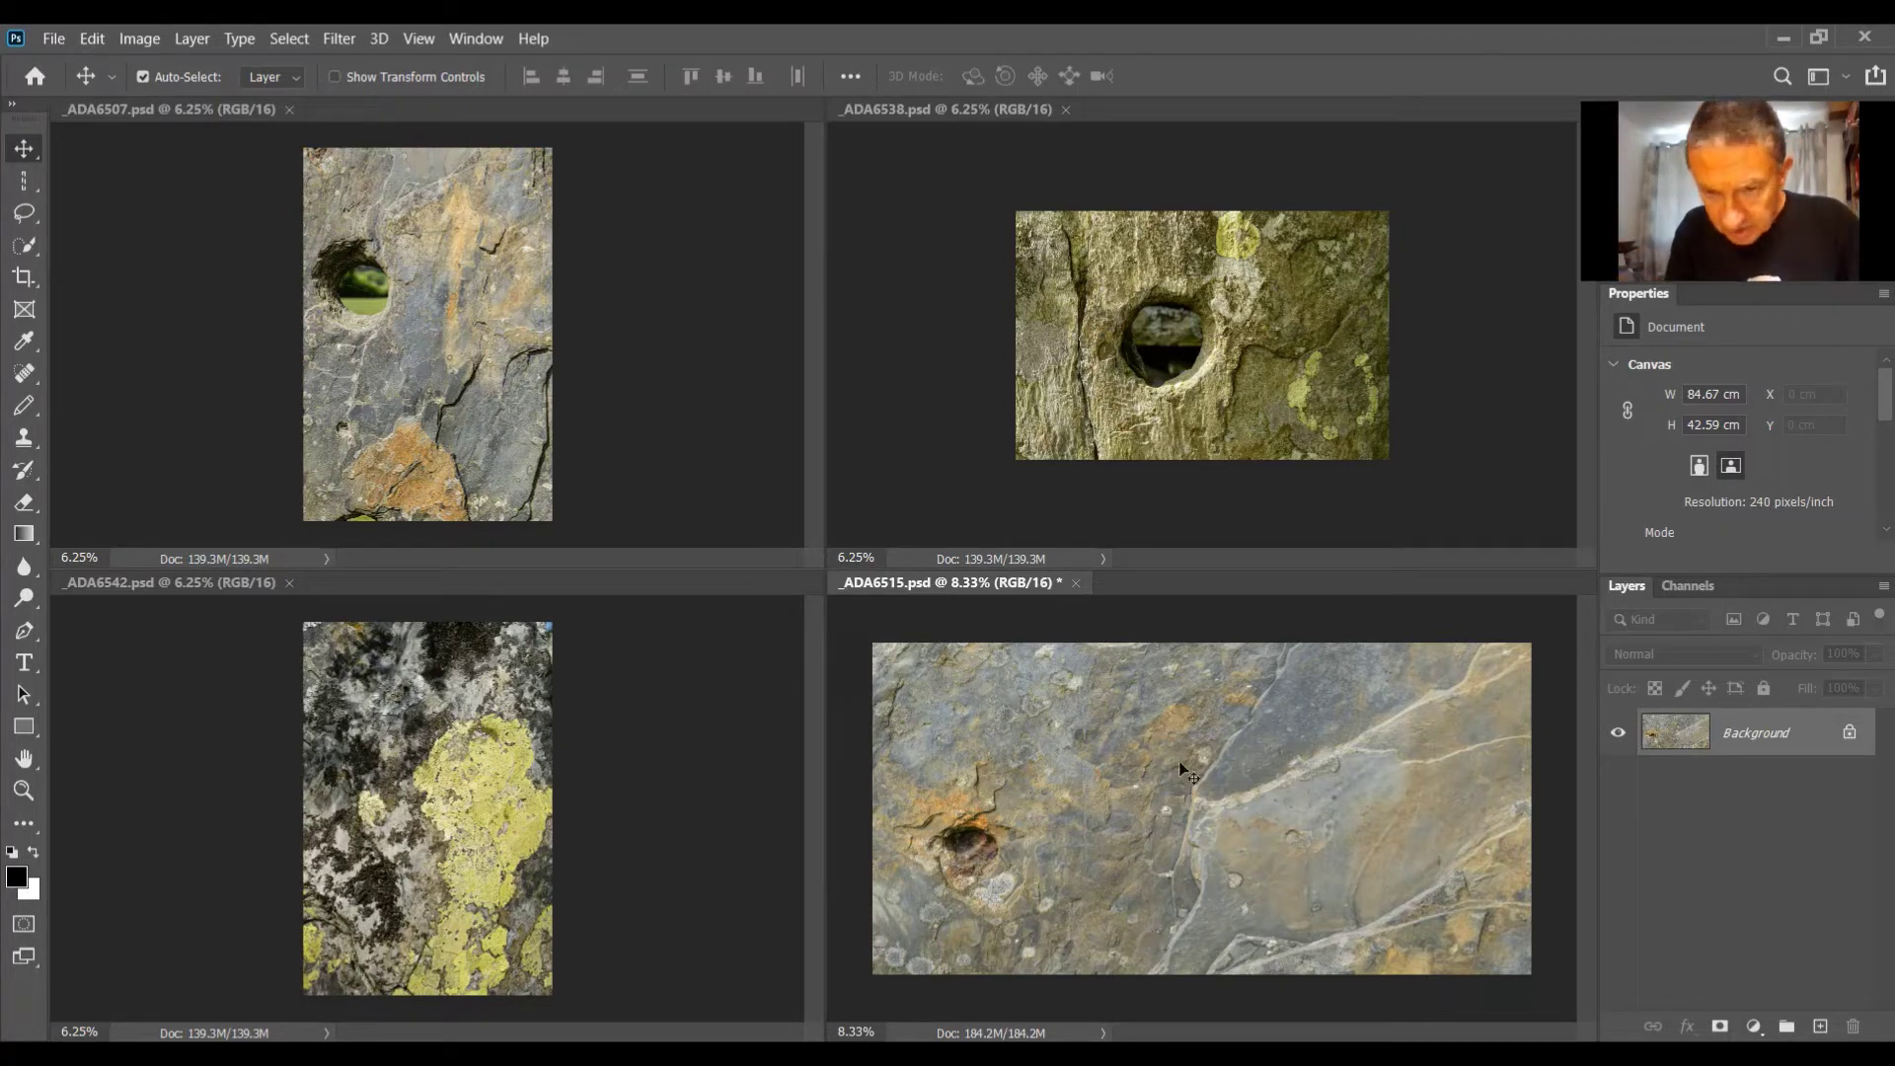
Step: Add Layer 1 above the Background and fill it with white as the foreground colour
click(1819, 1028)
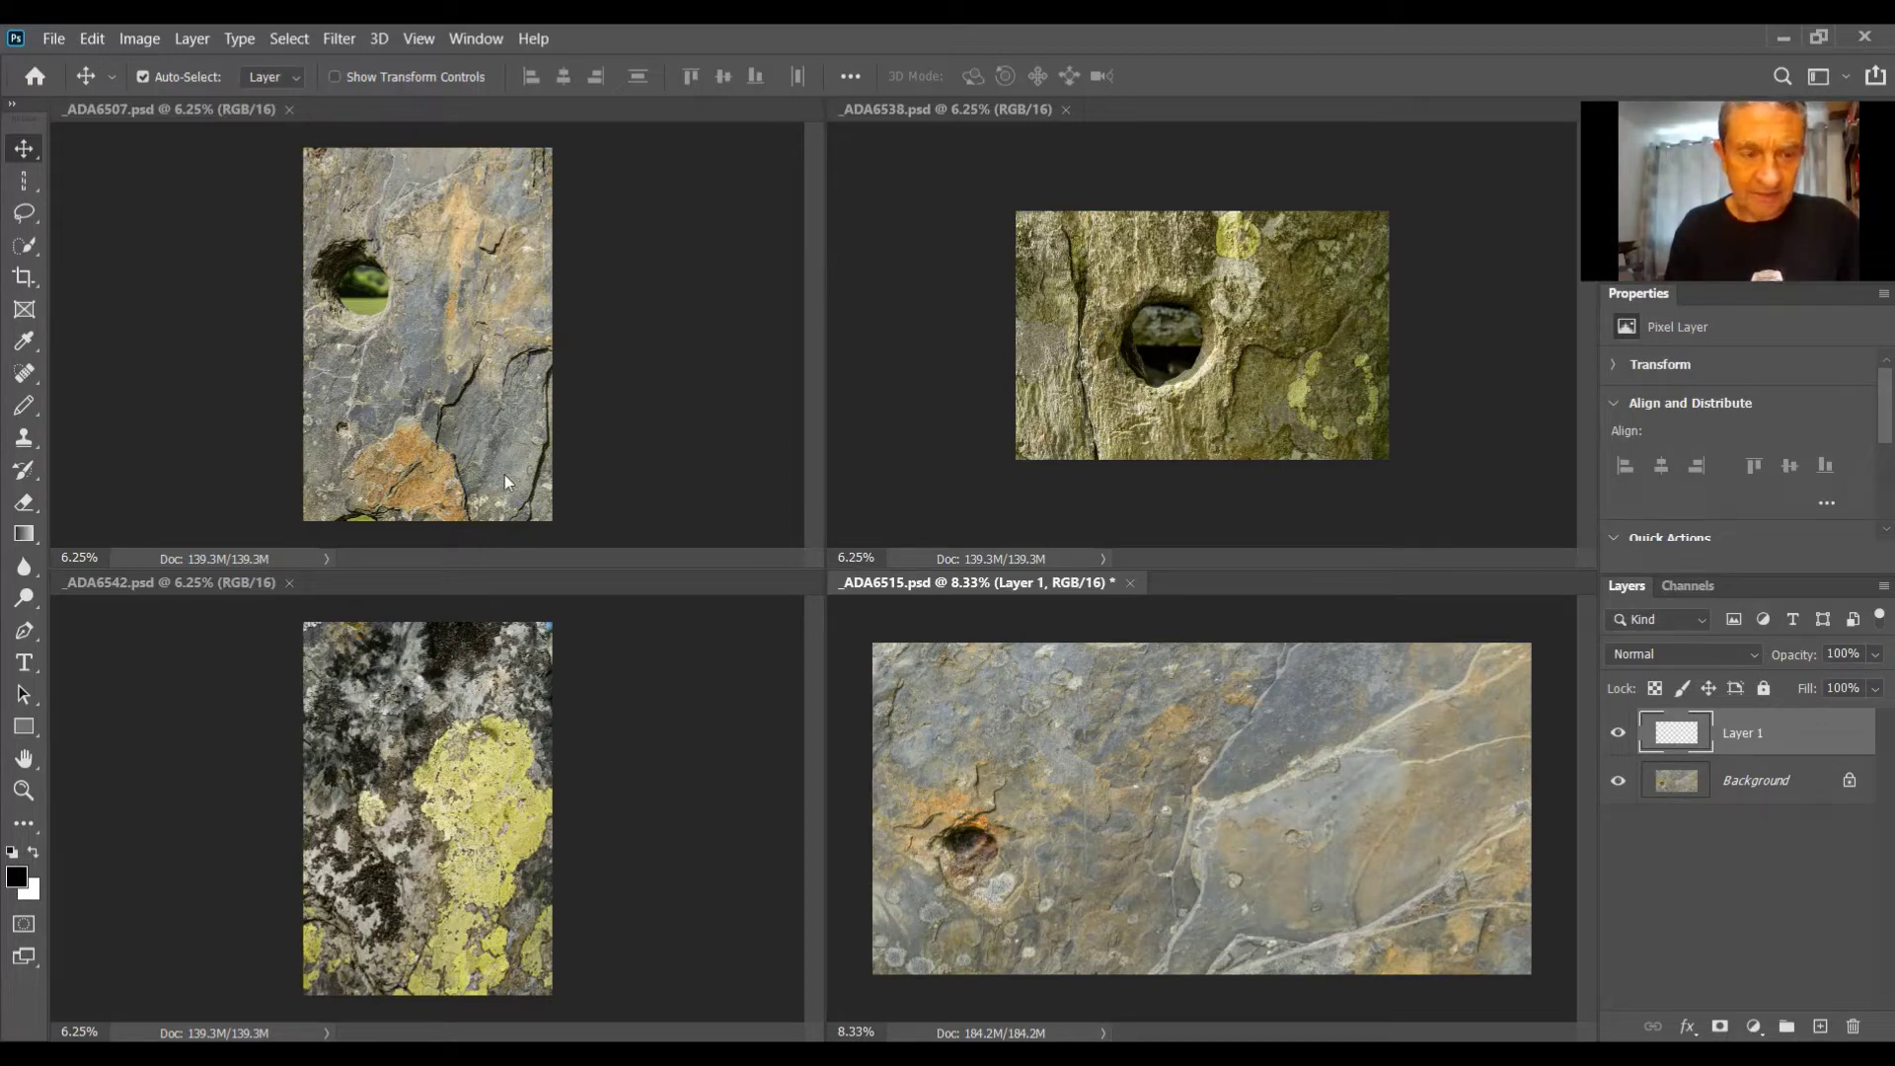
click(36, 853)
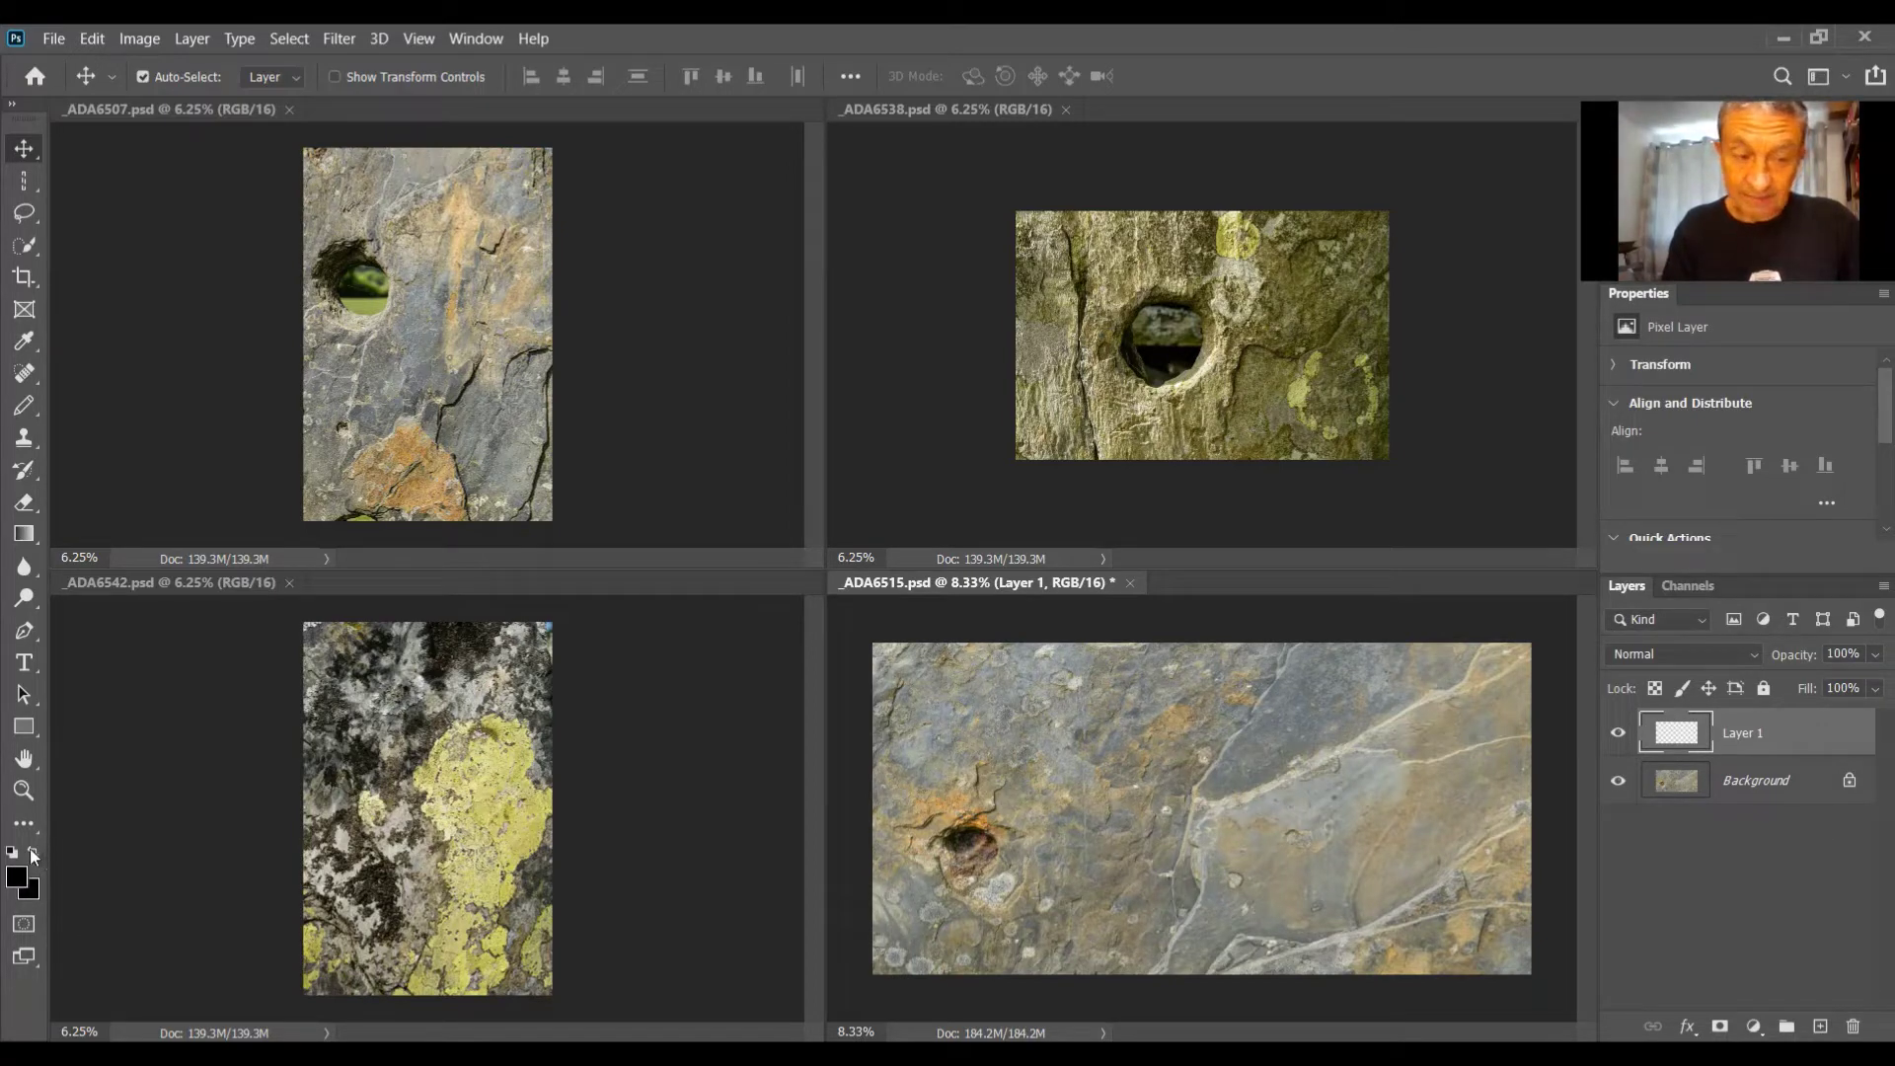
click(89, 38)
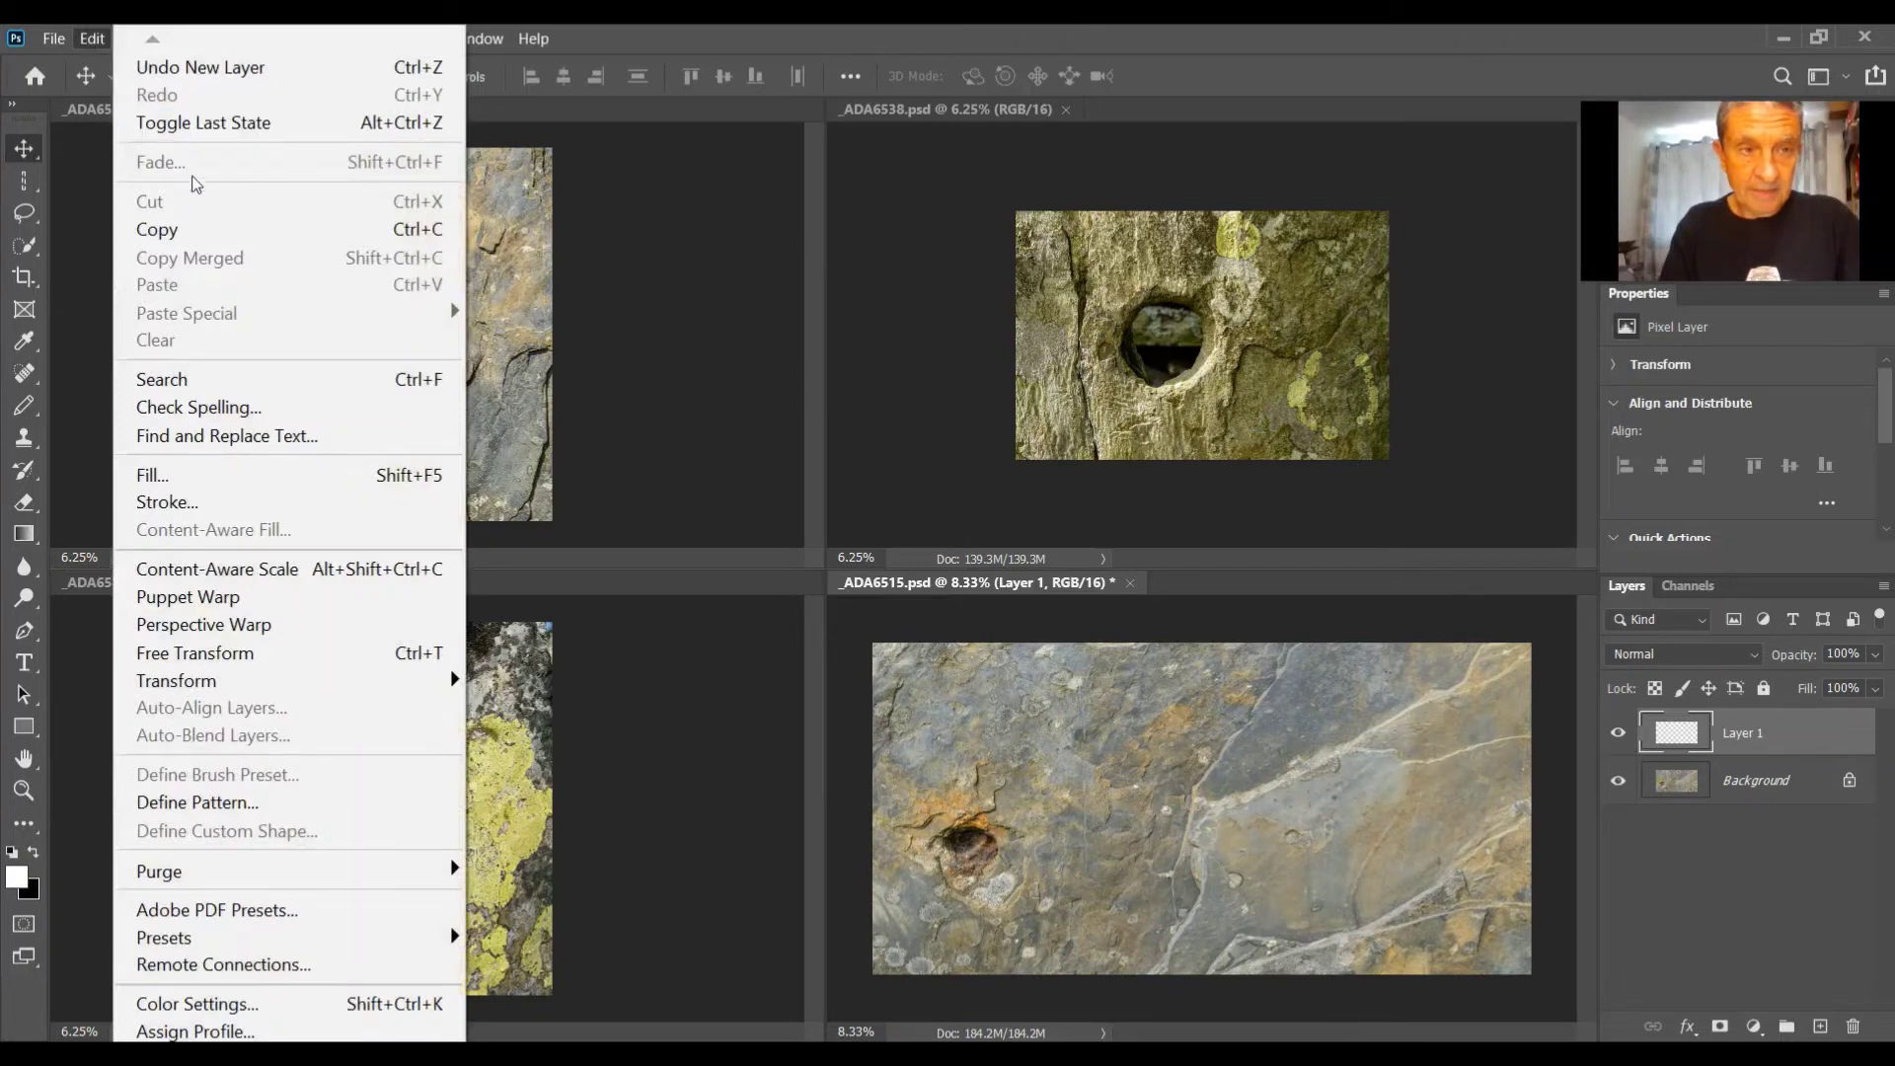
click(252, 475)
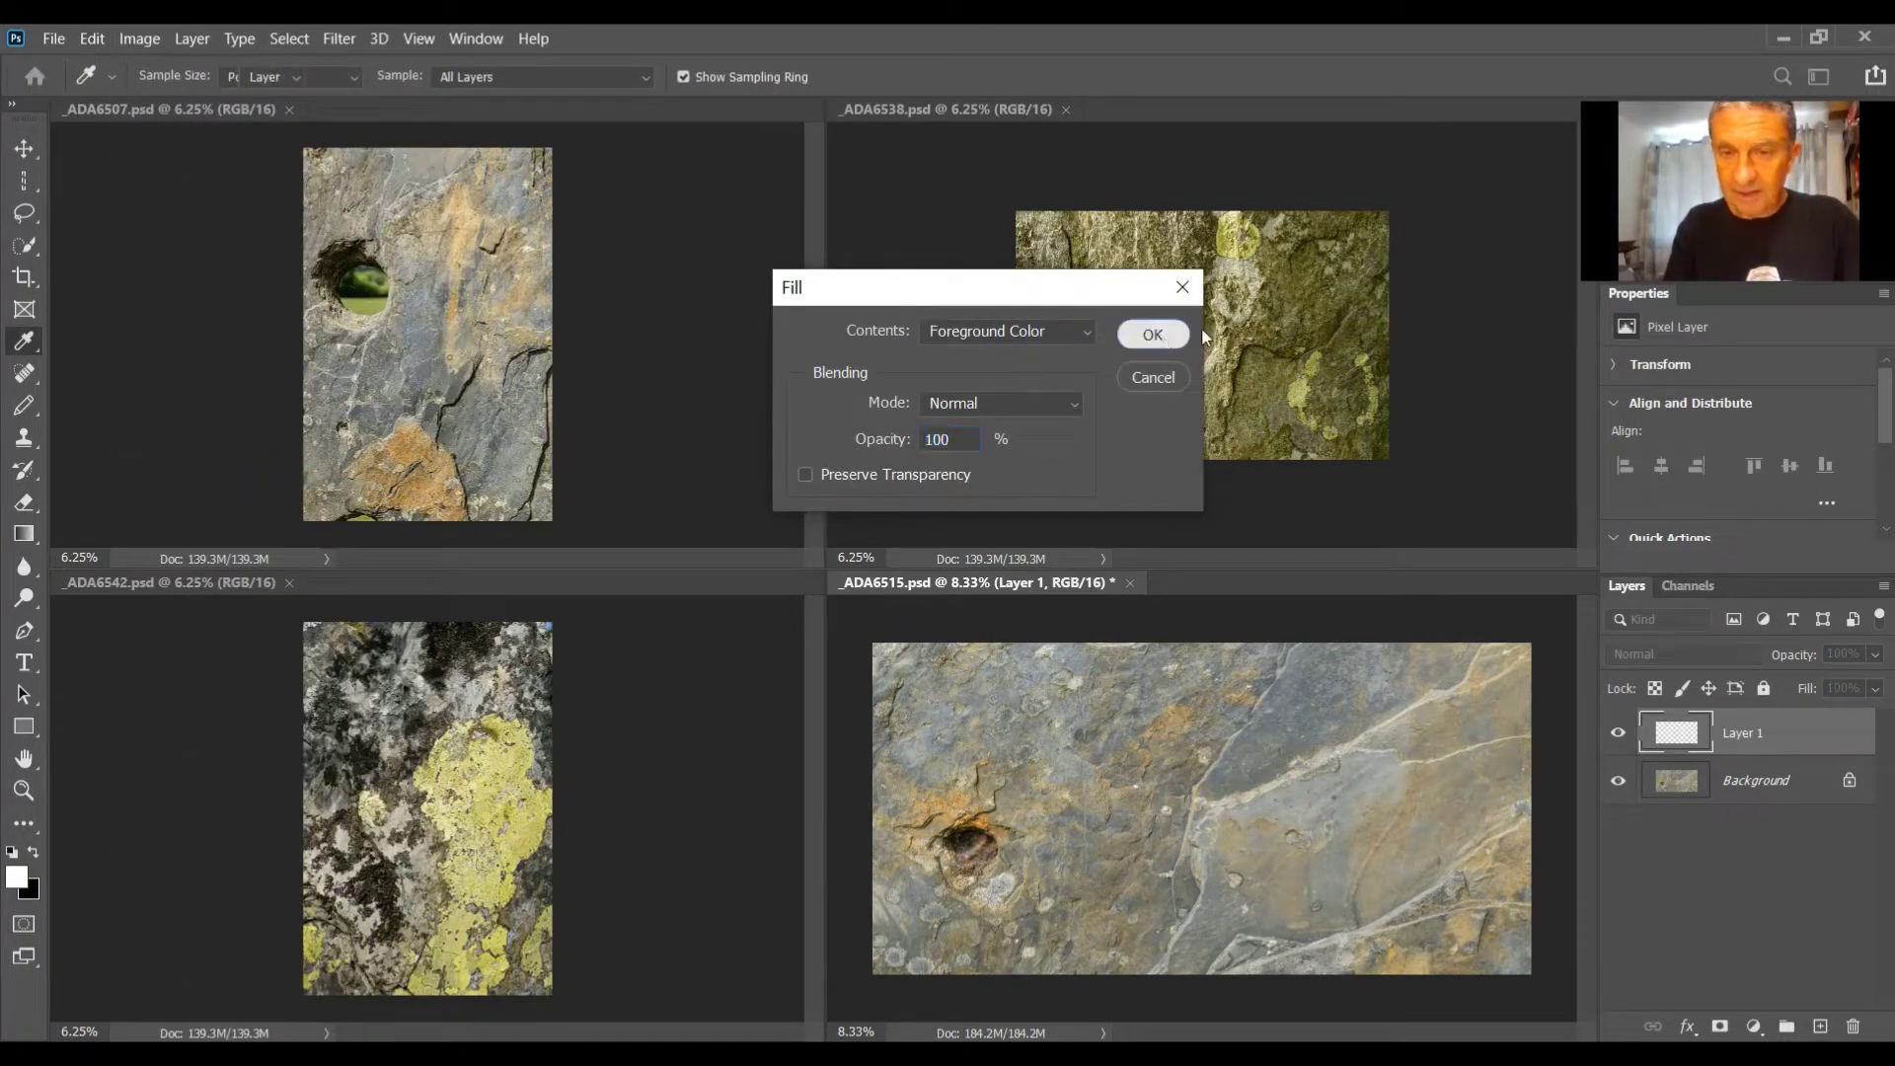
click(1153, 335)
key(v)
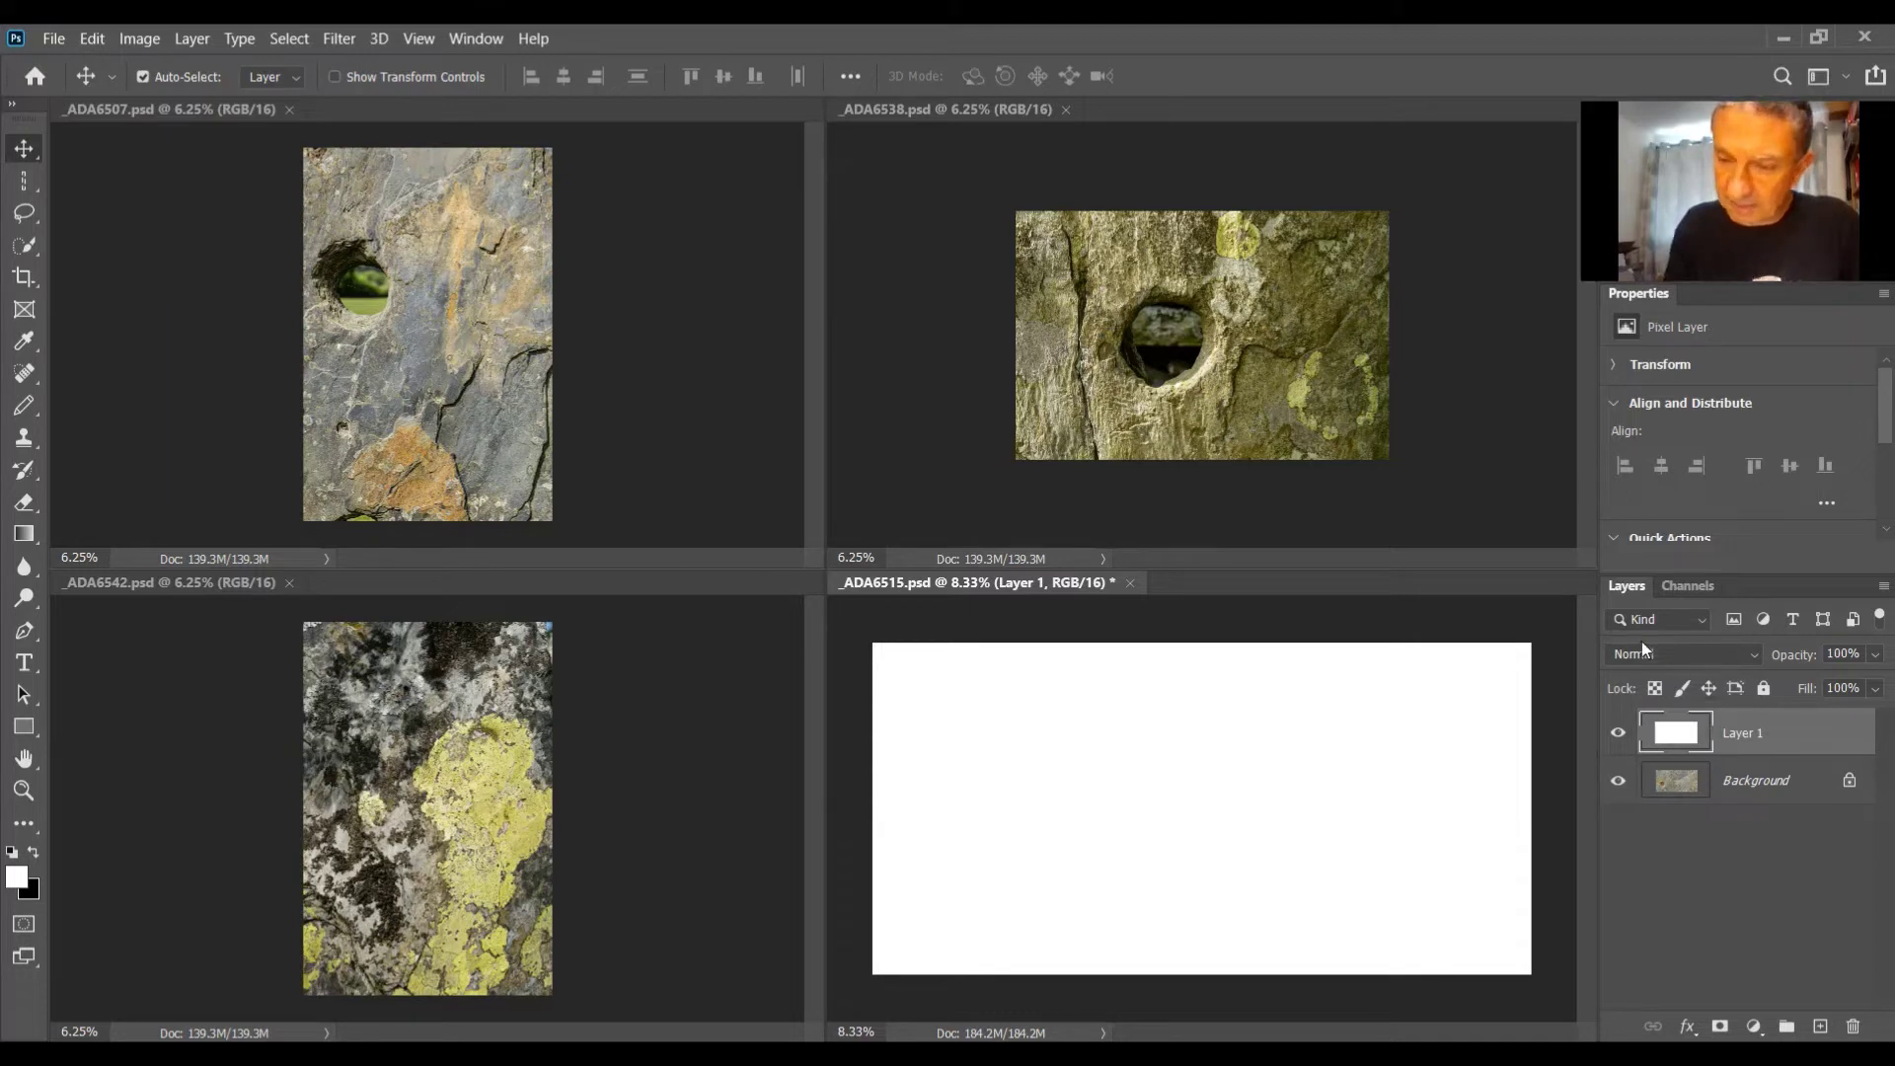
Step: Set Layer 1's blend mode to Soft Light and lower its opacity toward 42%
click(1691, 653)
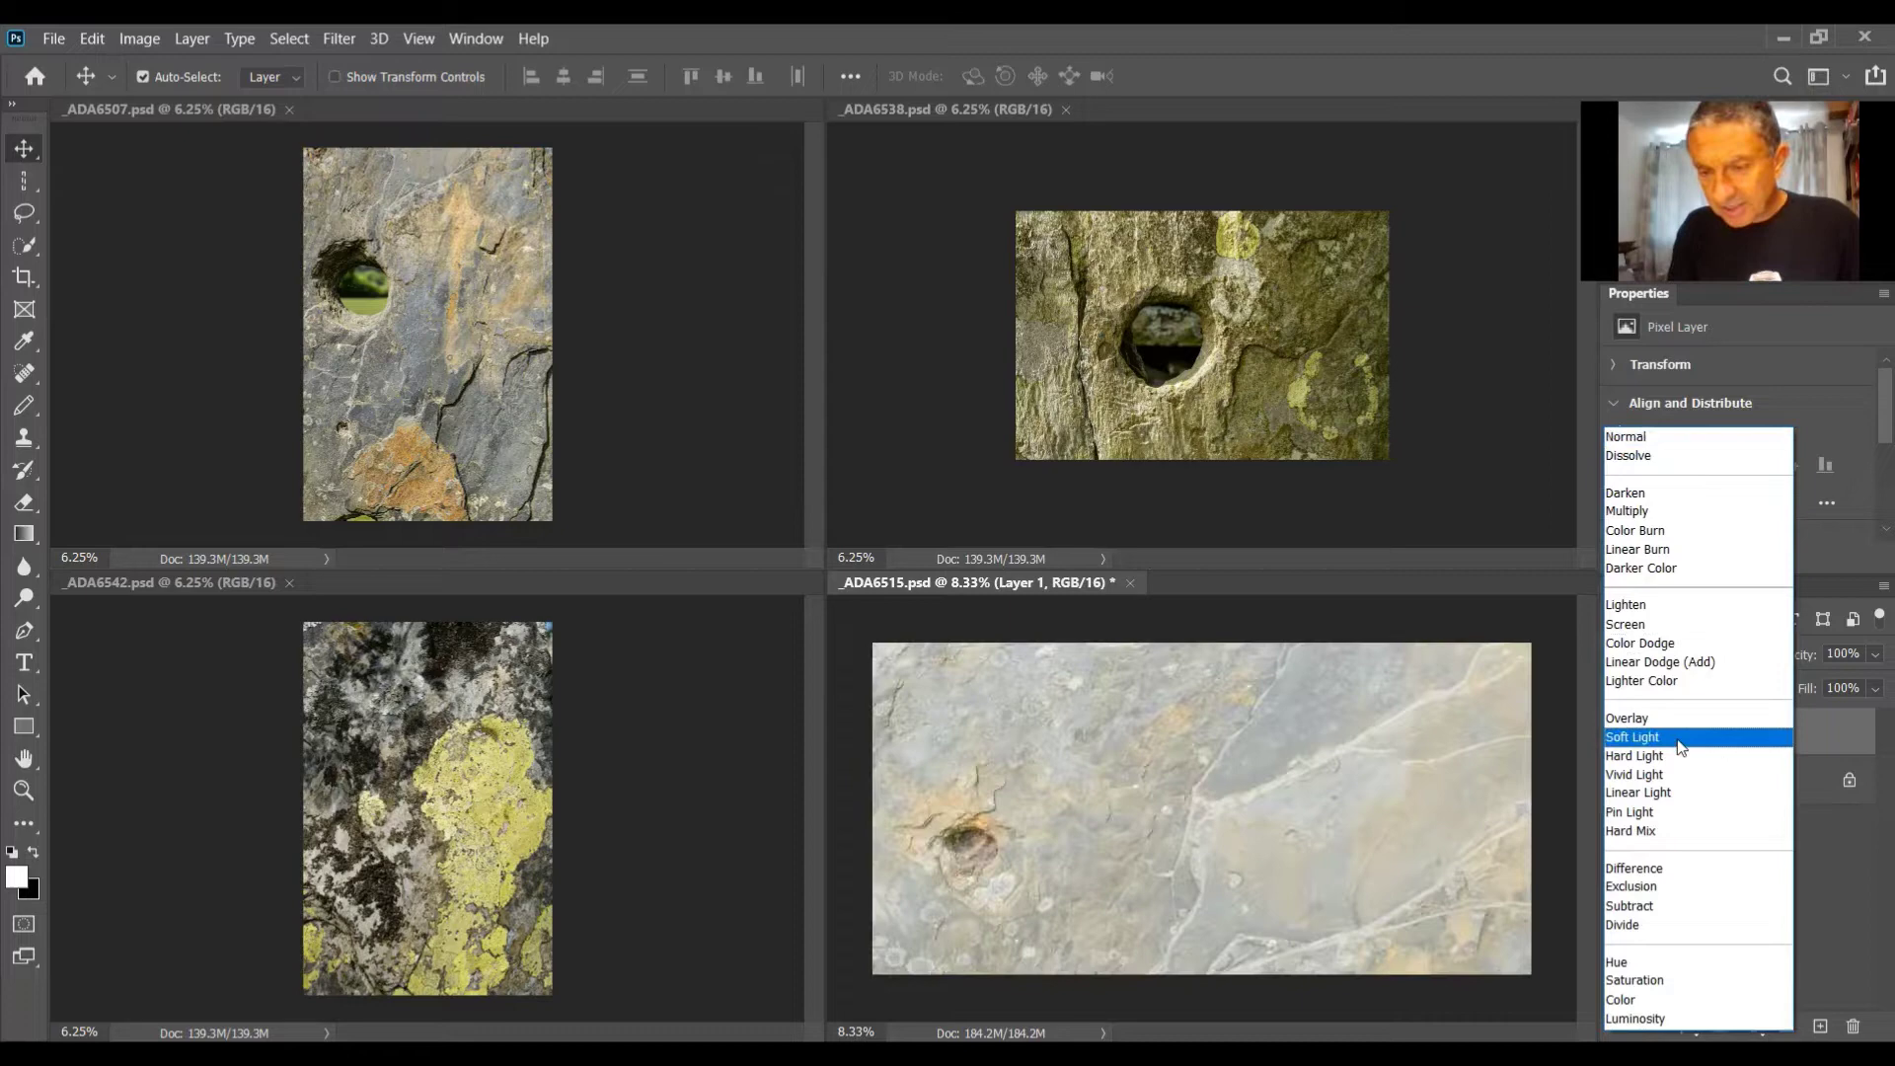
click(1698, 737)
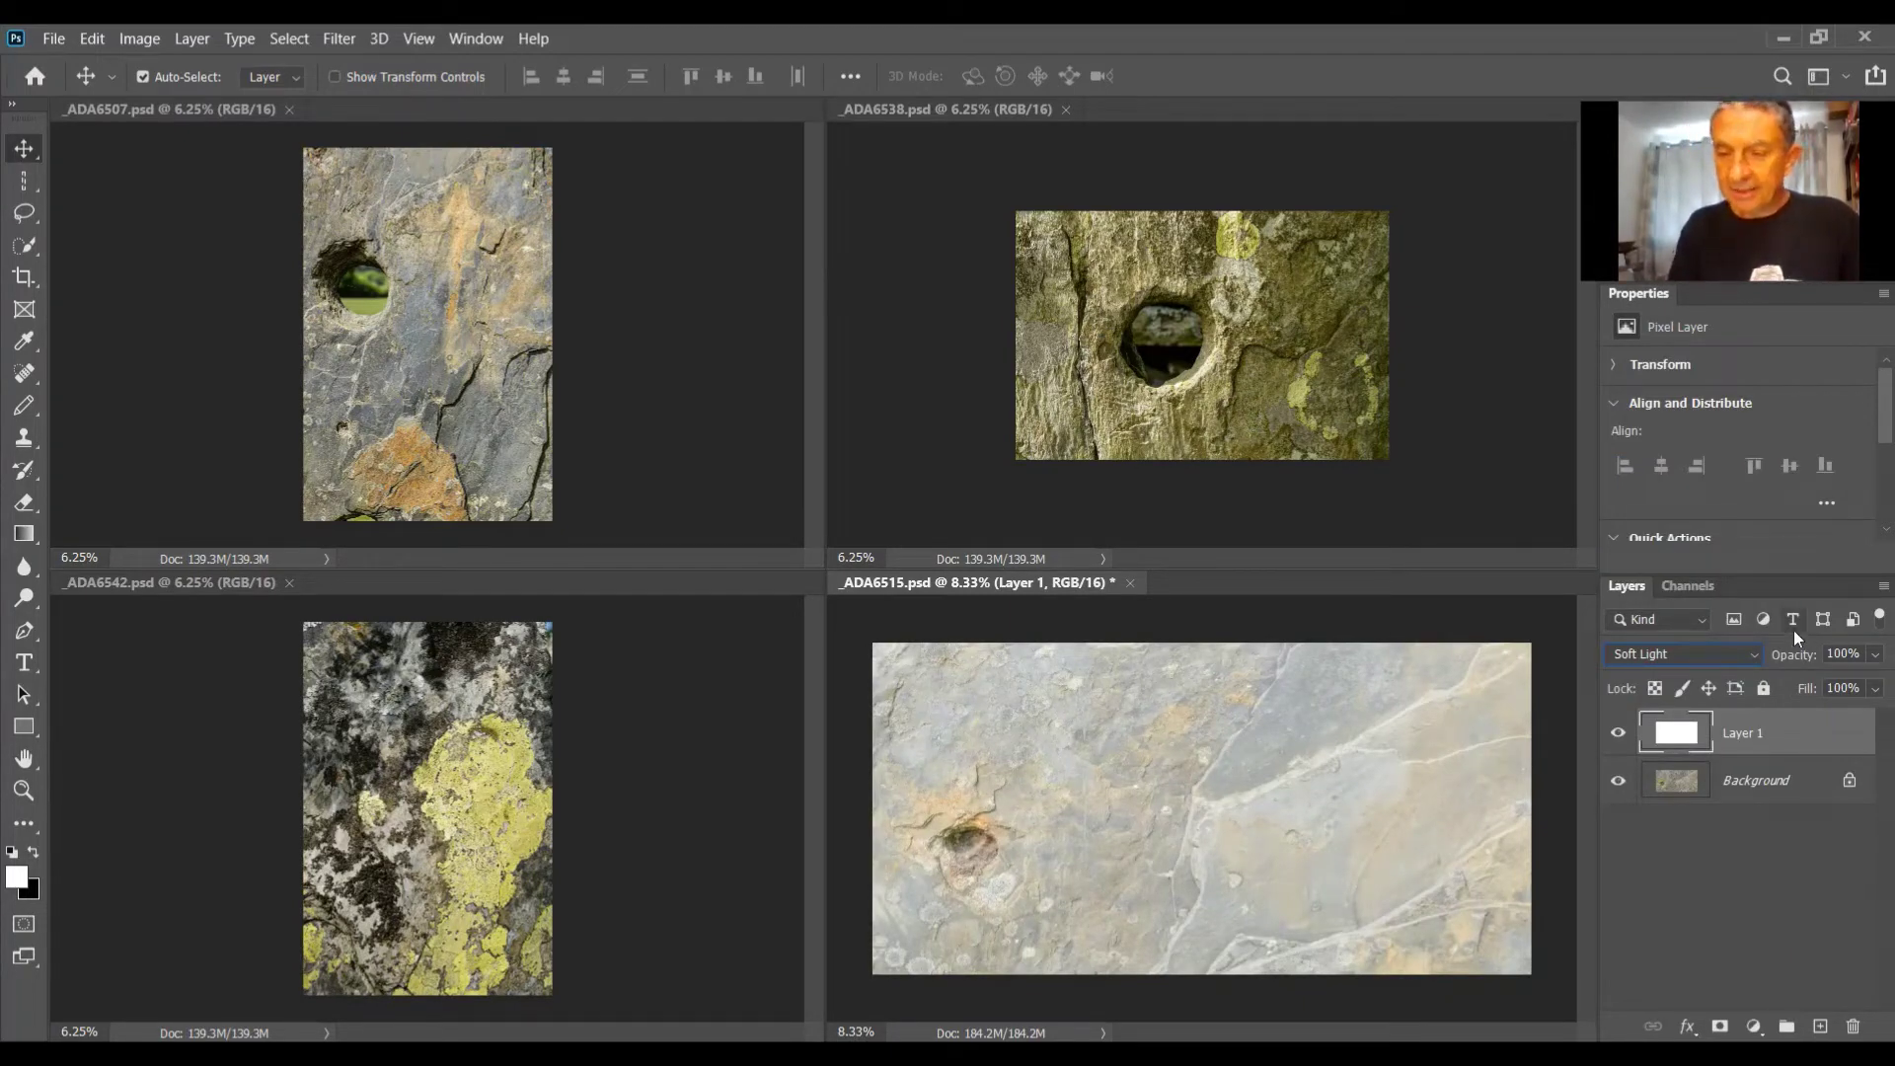
drag(1804, 661, 1600, 665)
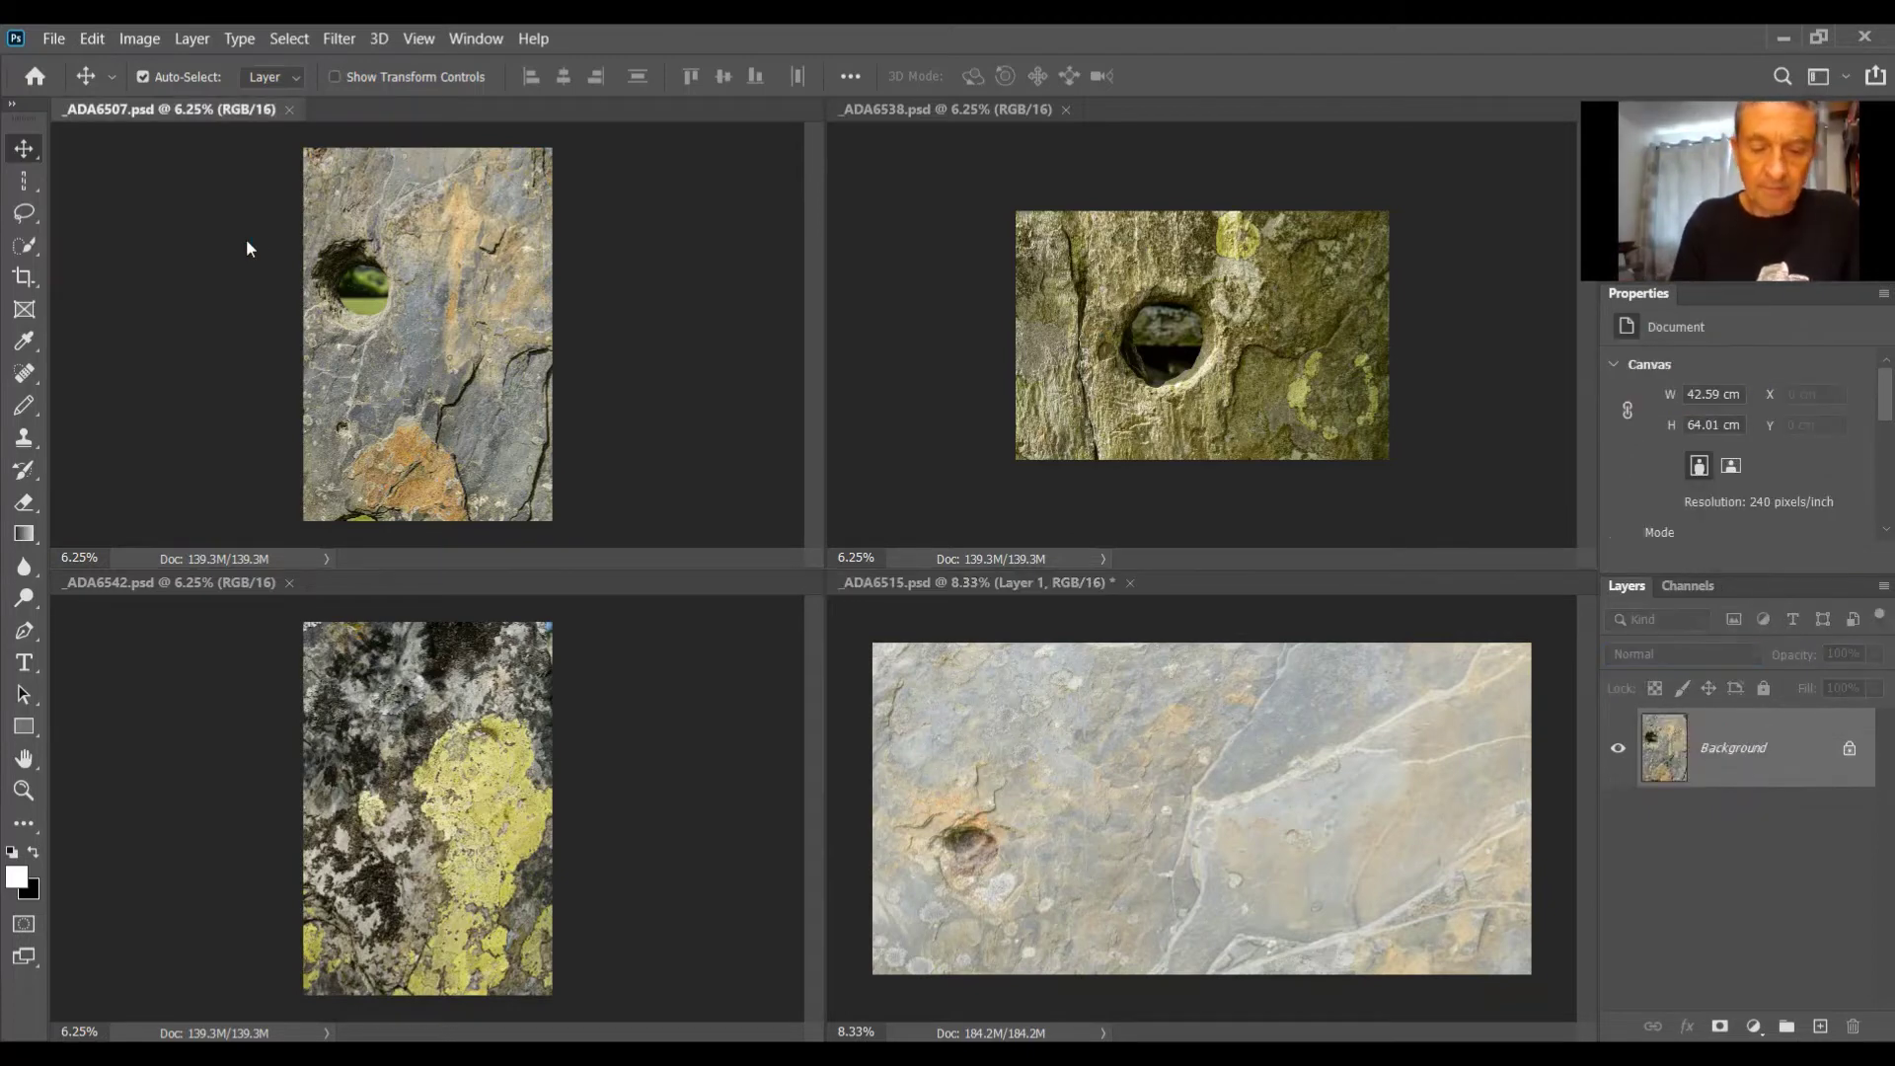
Step: Resize _ADA6507 to 50% width in Image Size using percent units
key(ctrl)
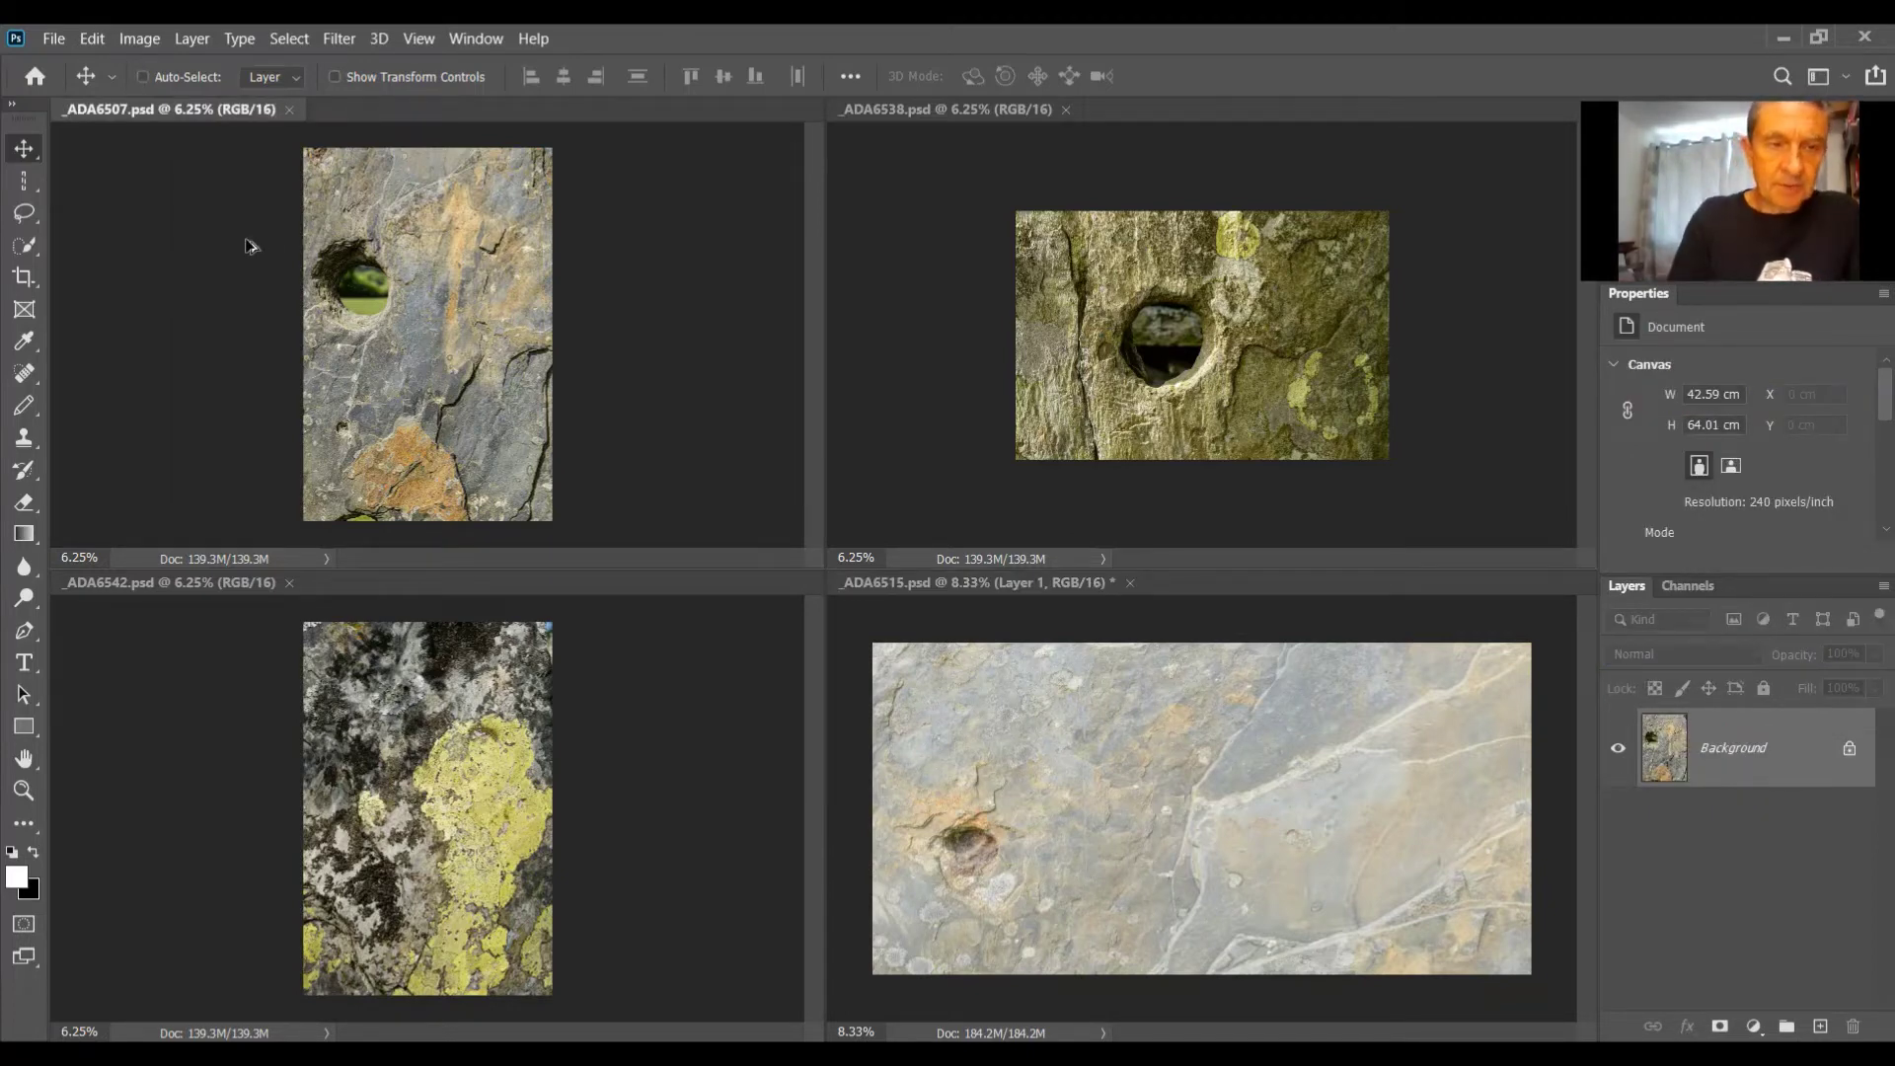
key(ctrl+alt+i)
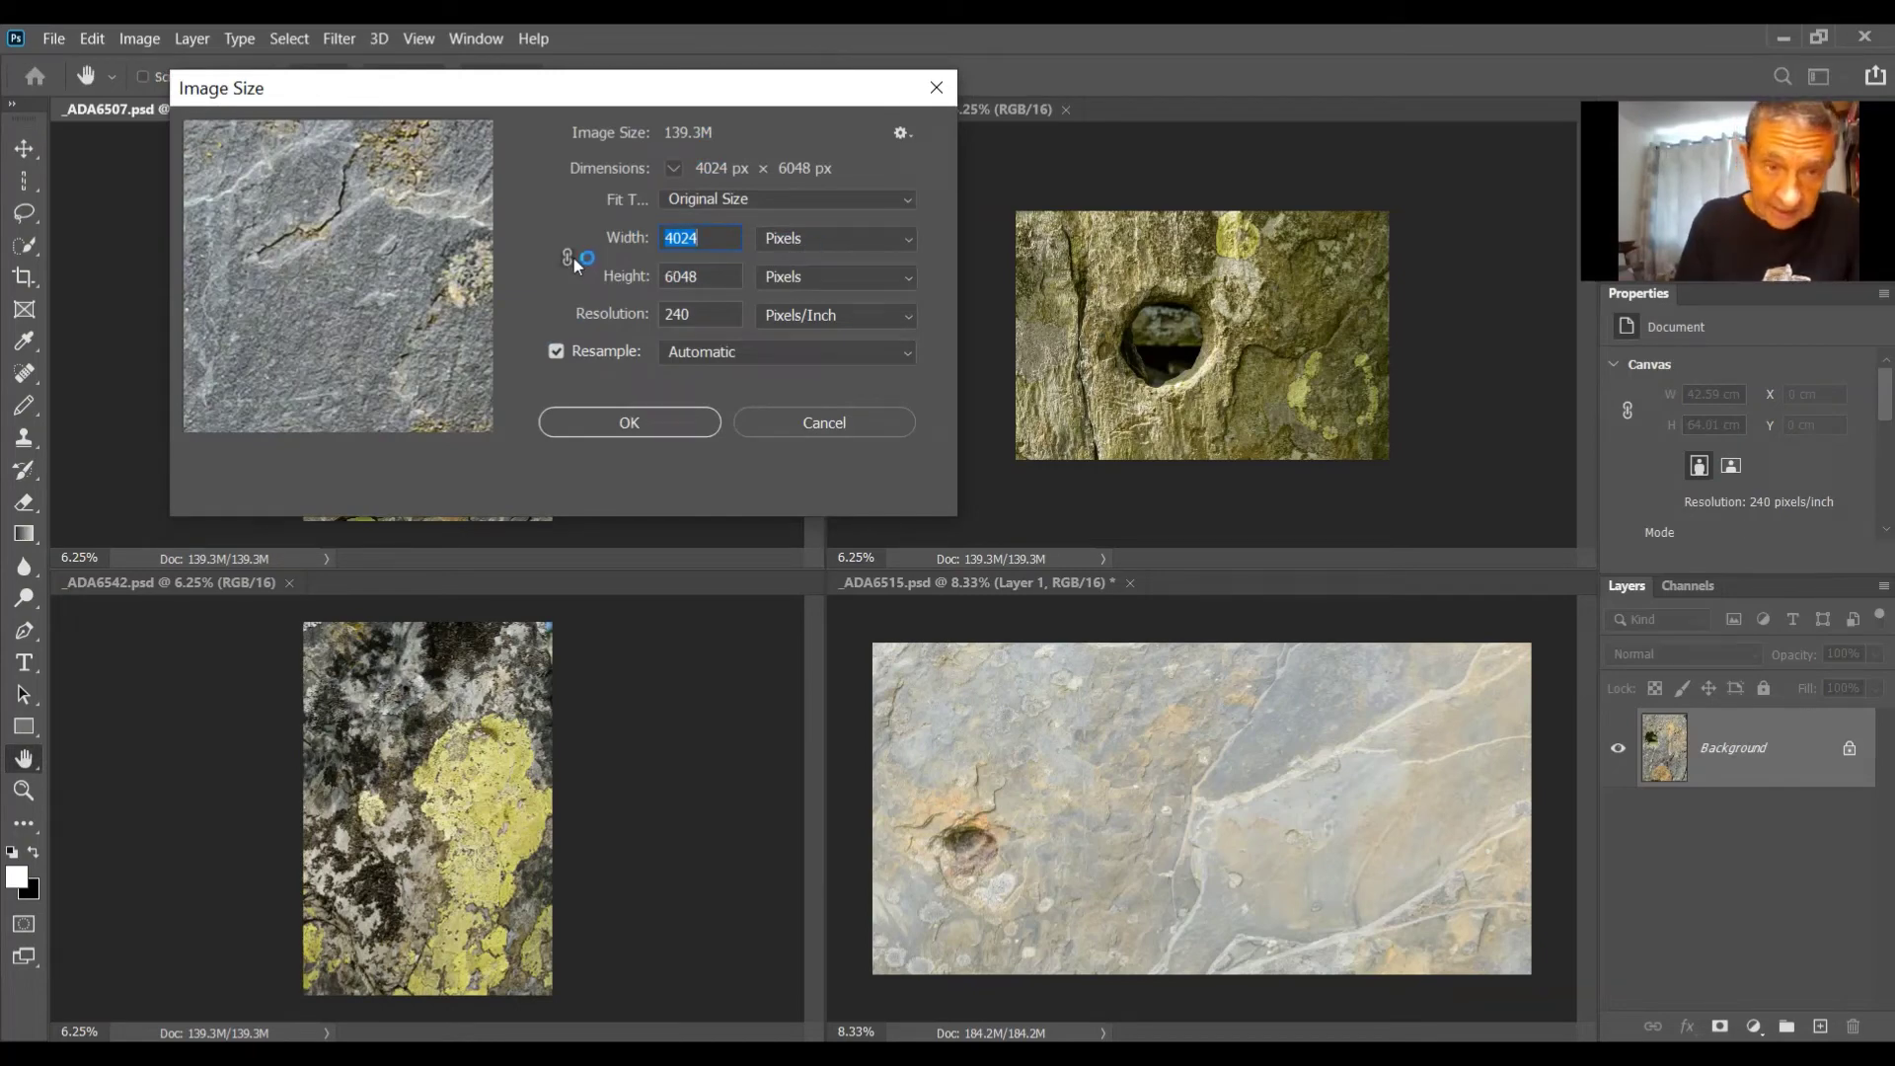
click(803, 240)
click(801, 258)
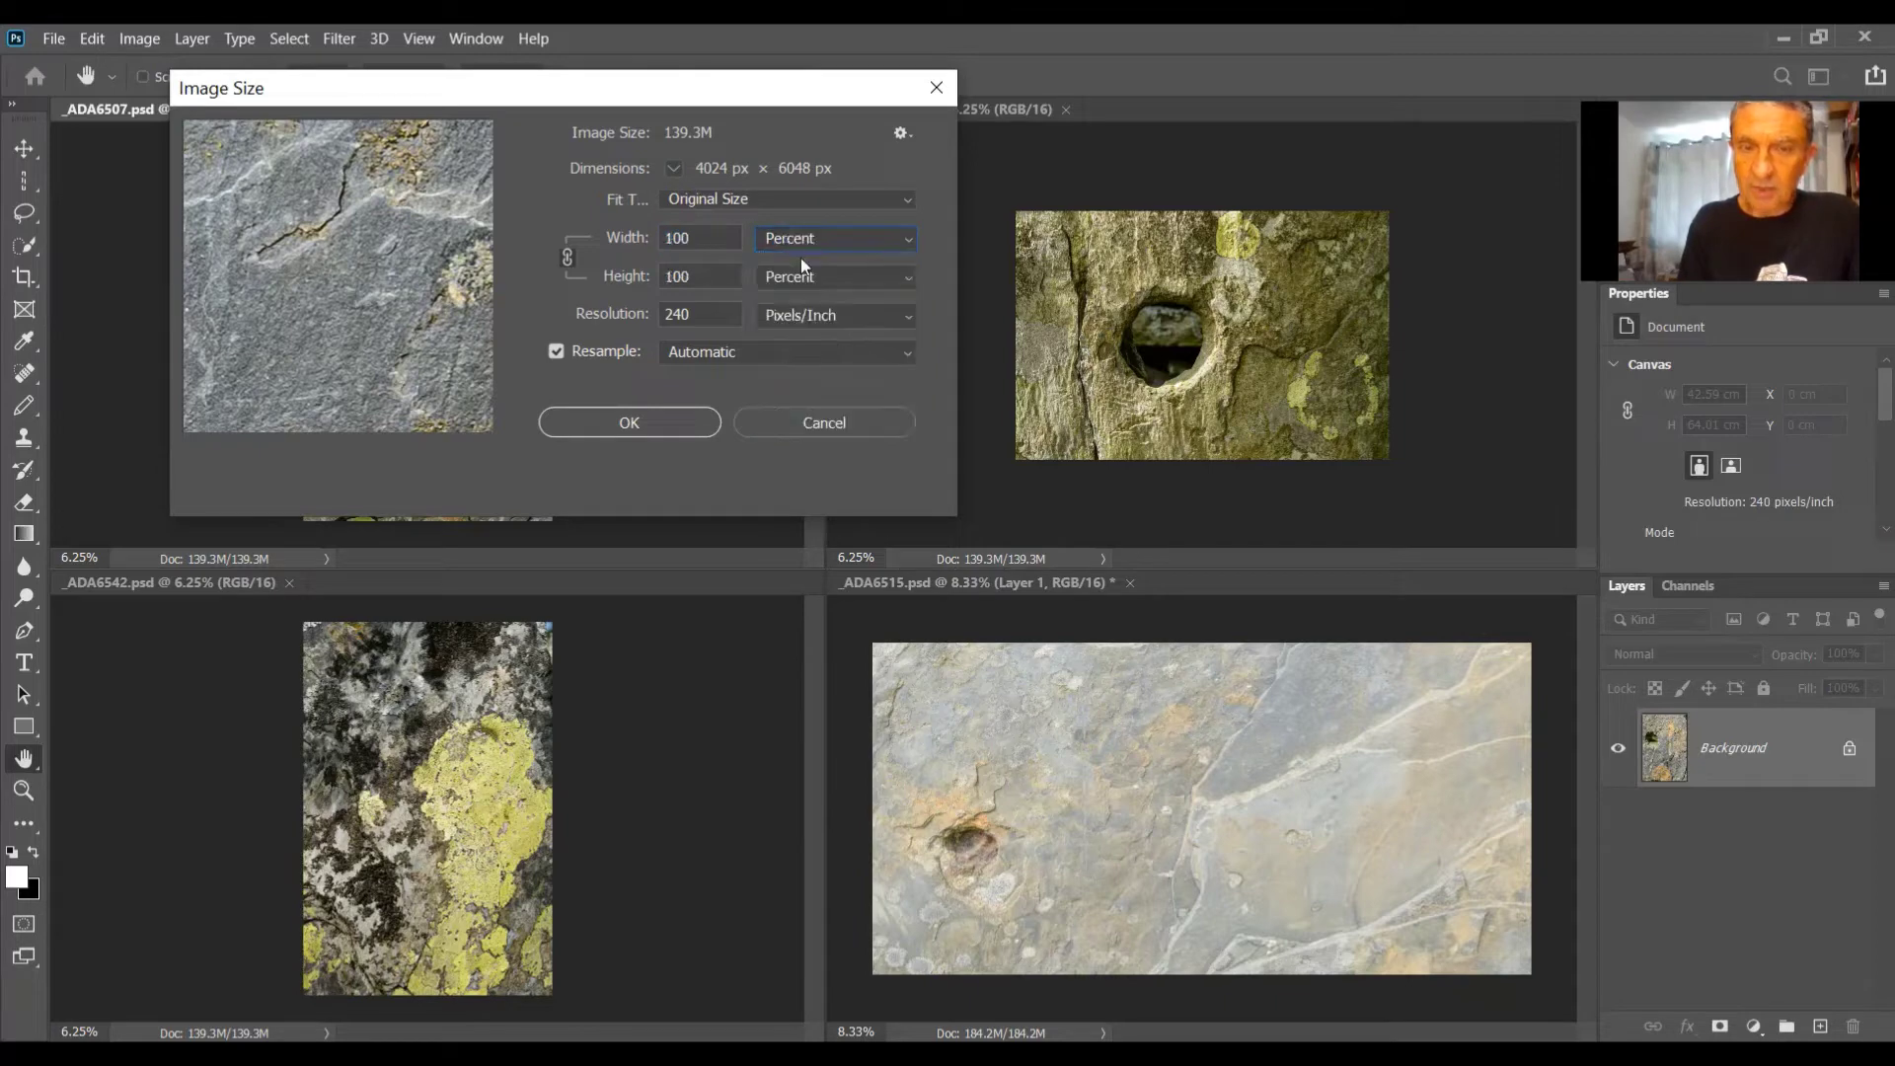
drag(715, 237, 661, 239)
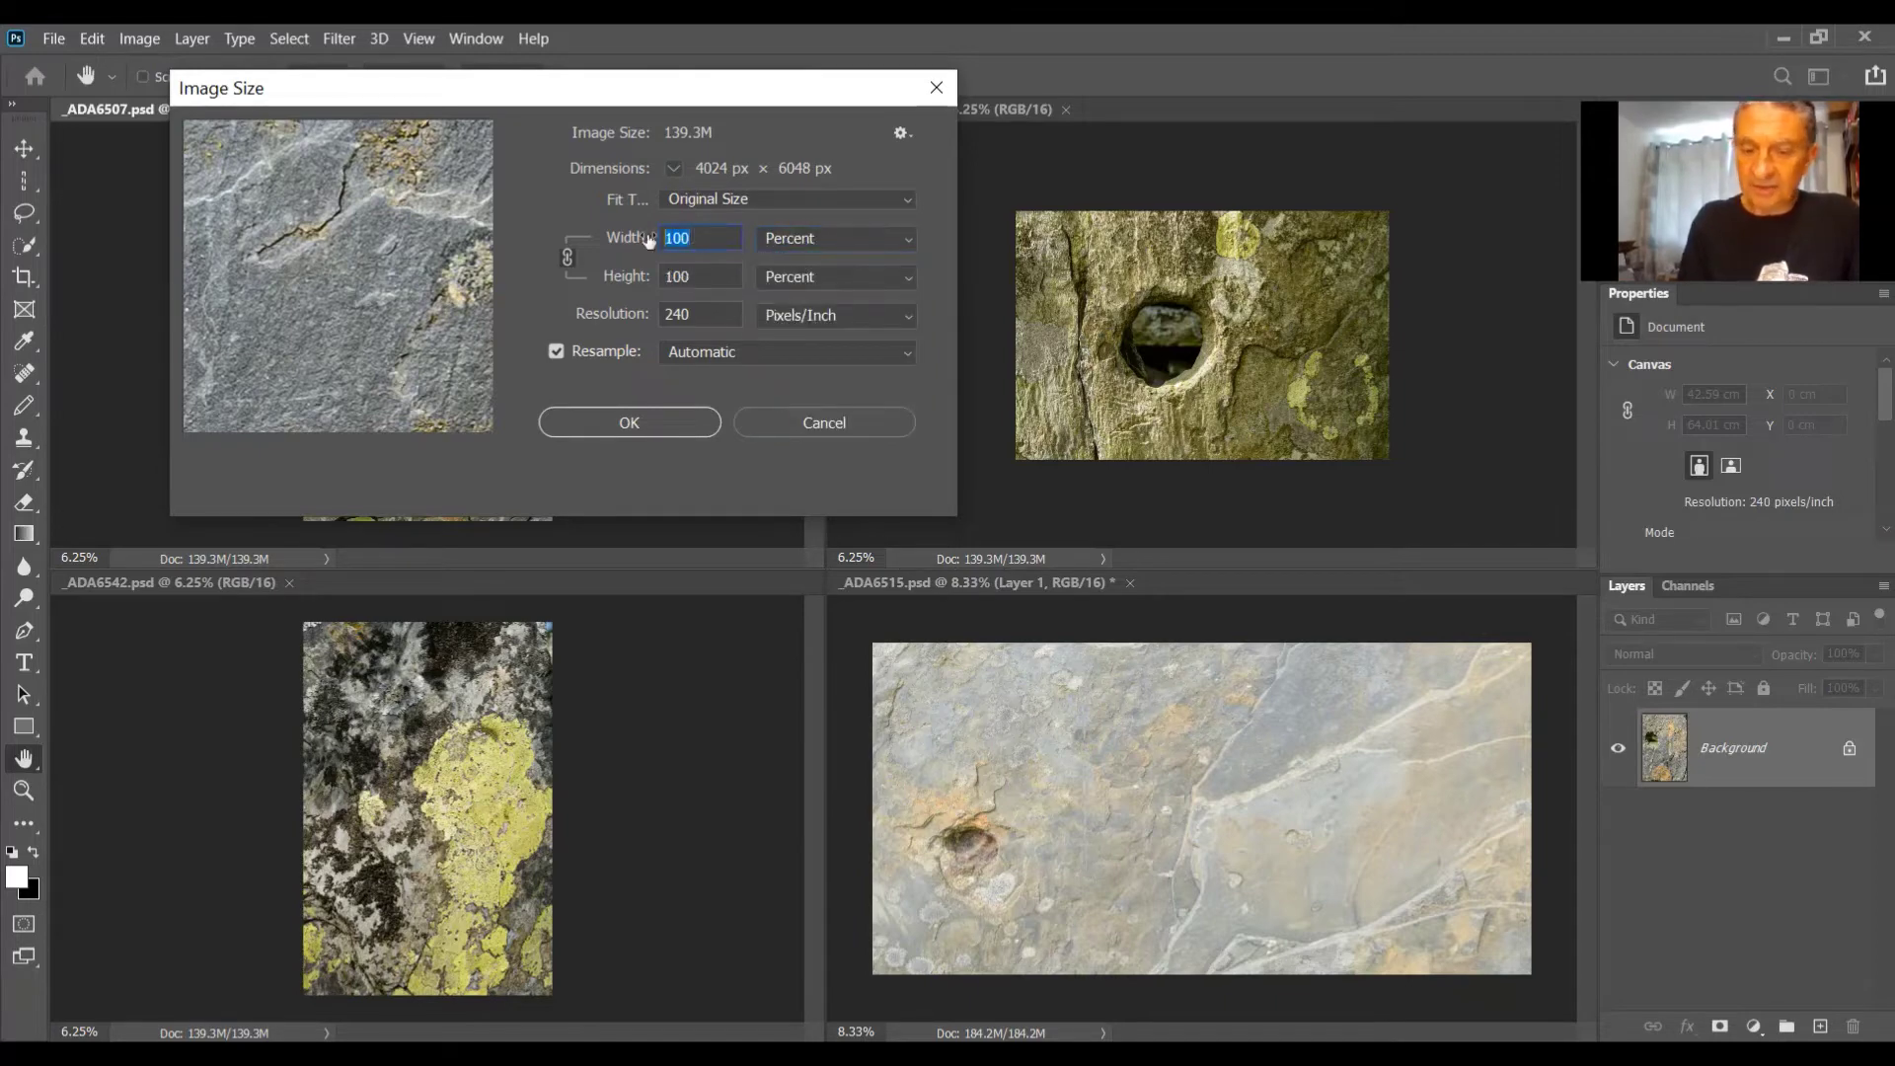
text(50)
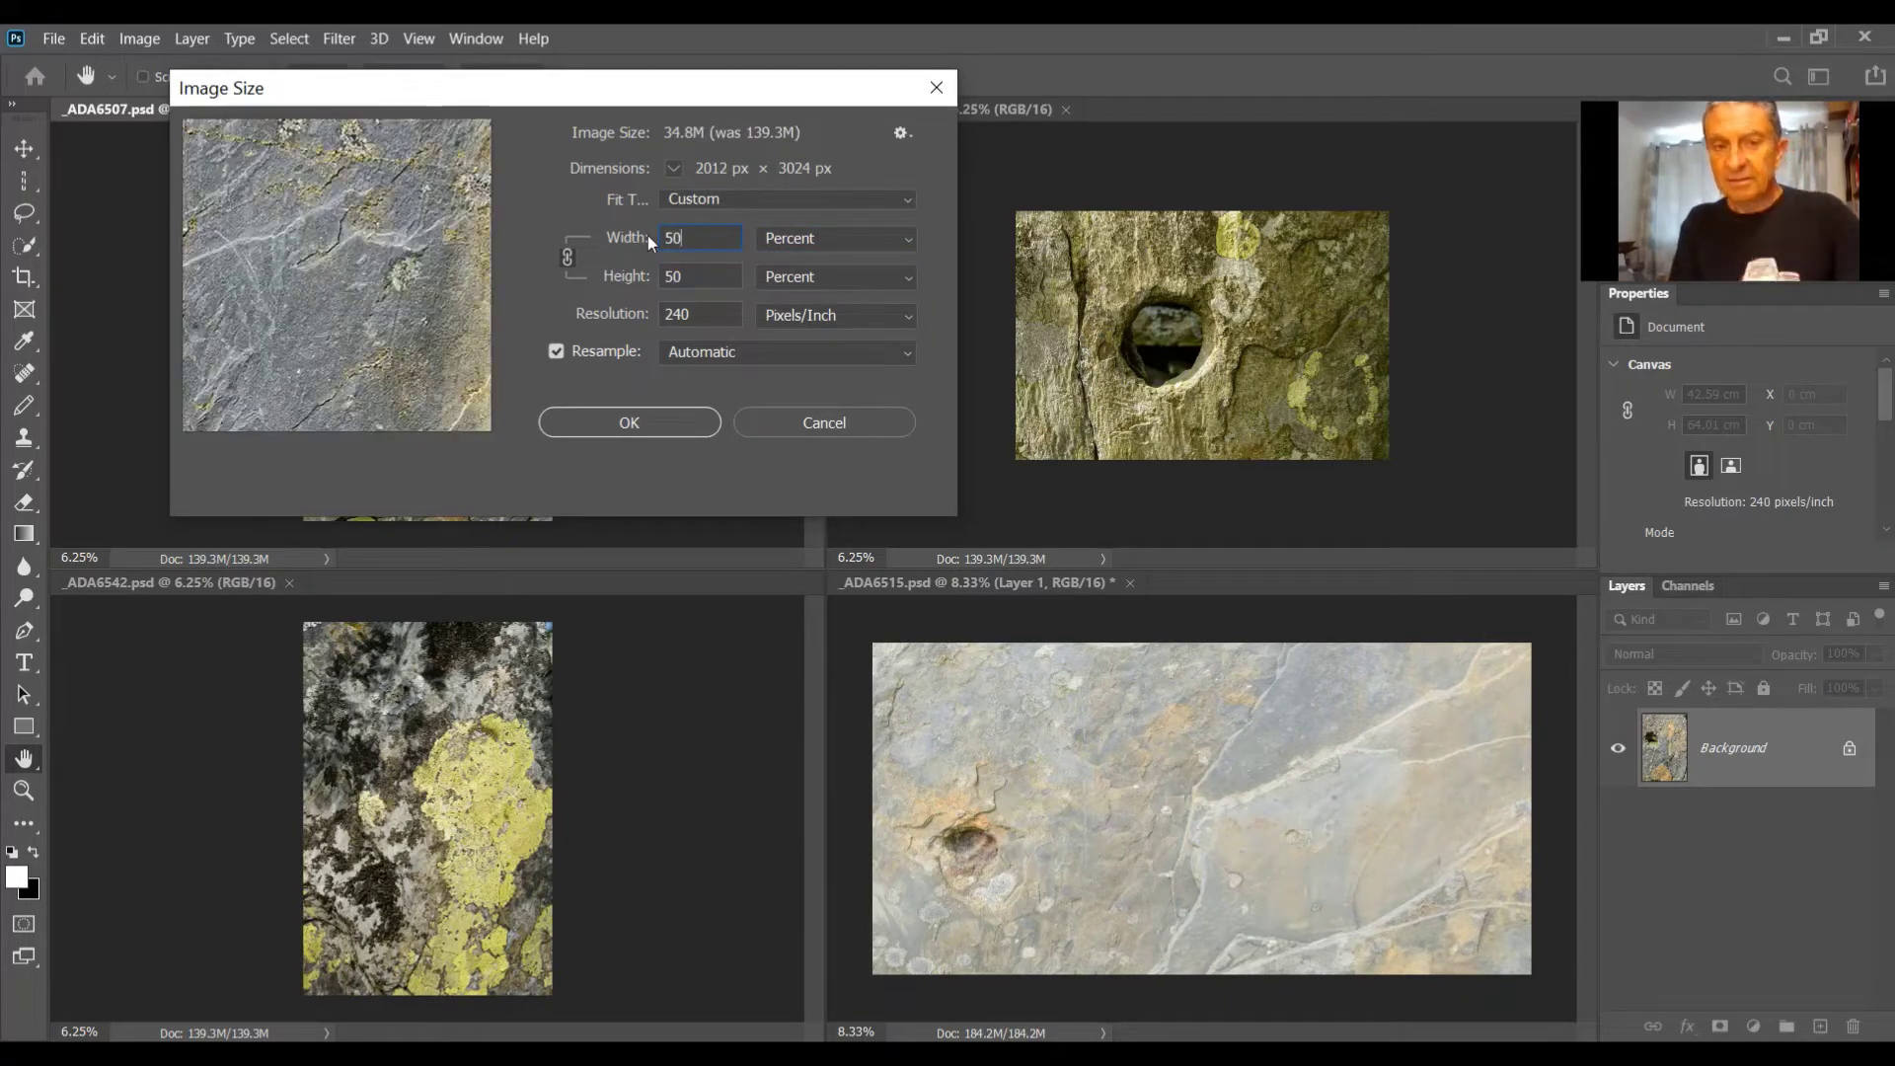
click(671, 417)
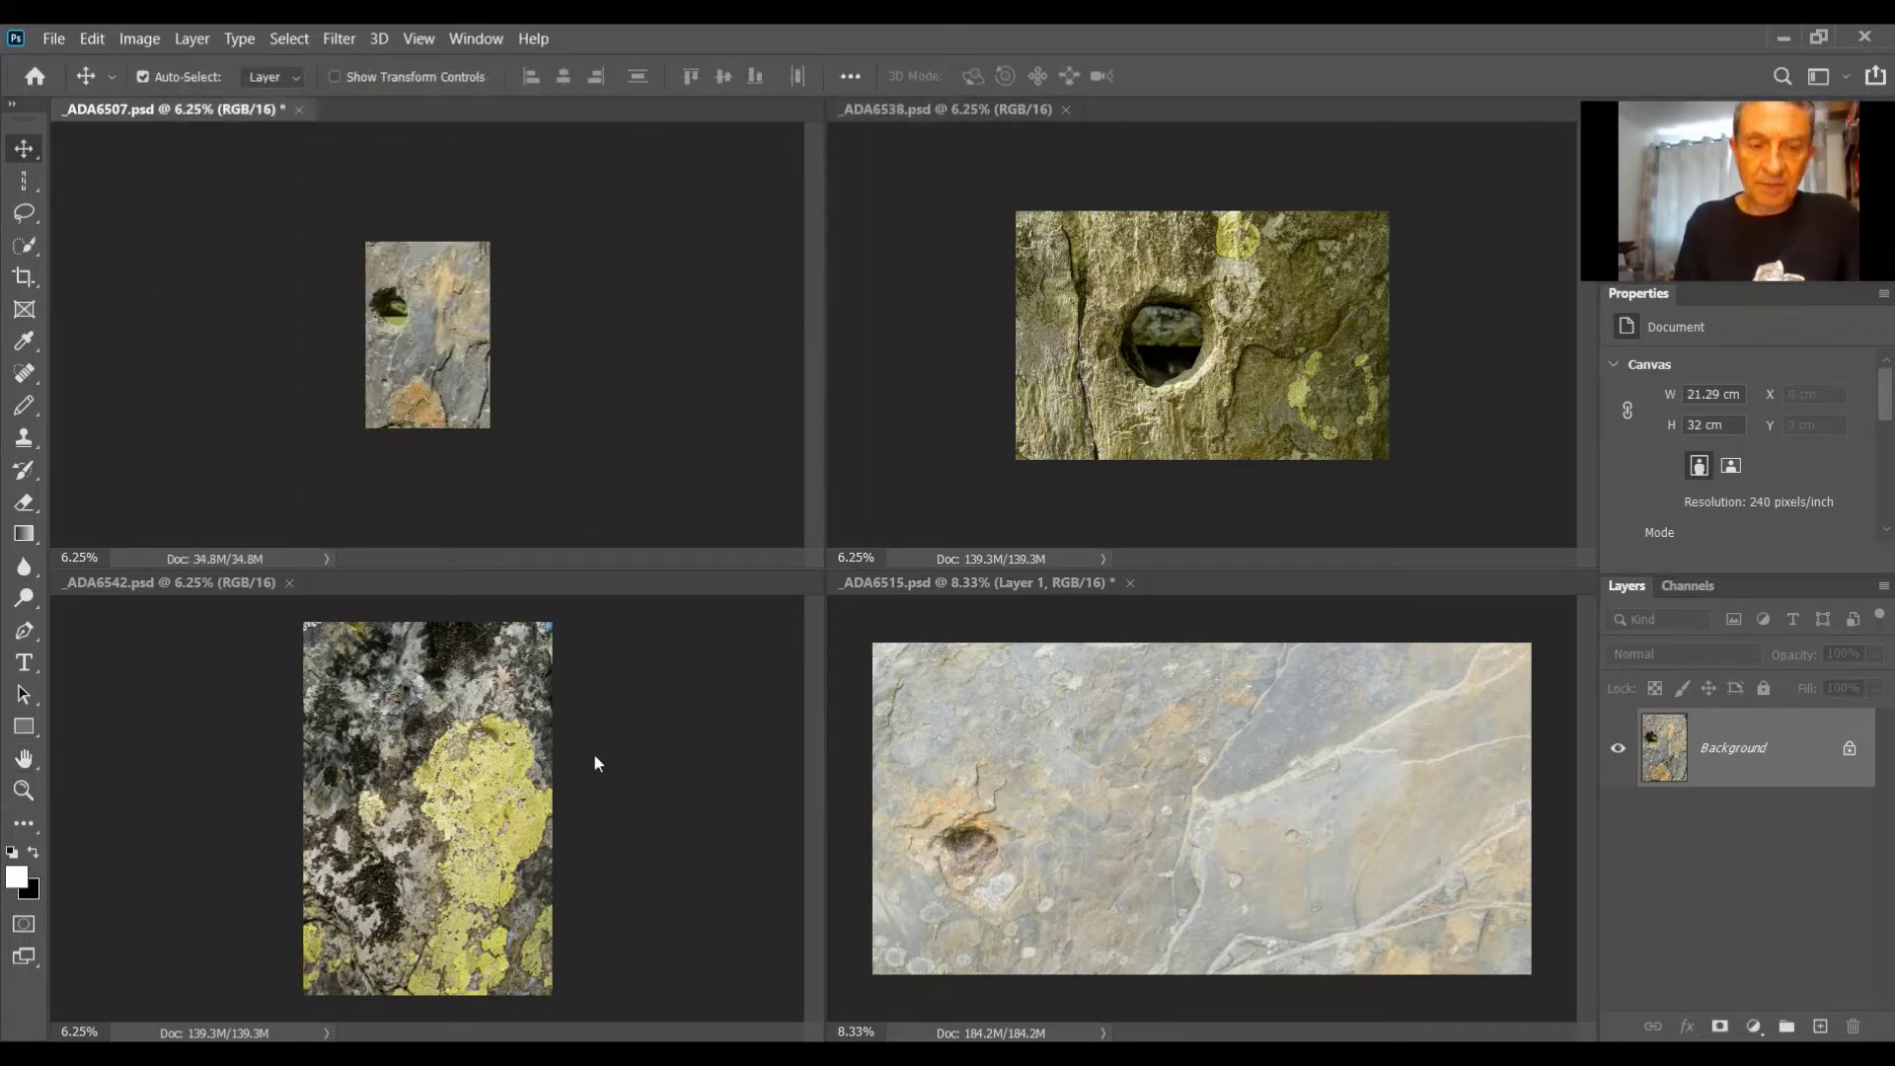
Step: Resize the lichen photo _ADA6542 to 50% as well
click(588, 754)
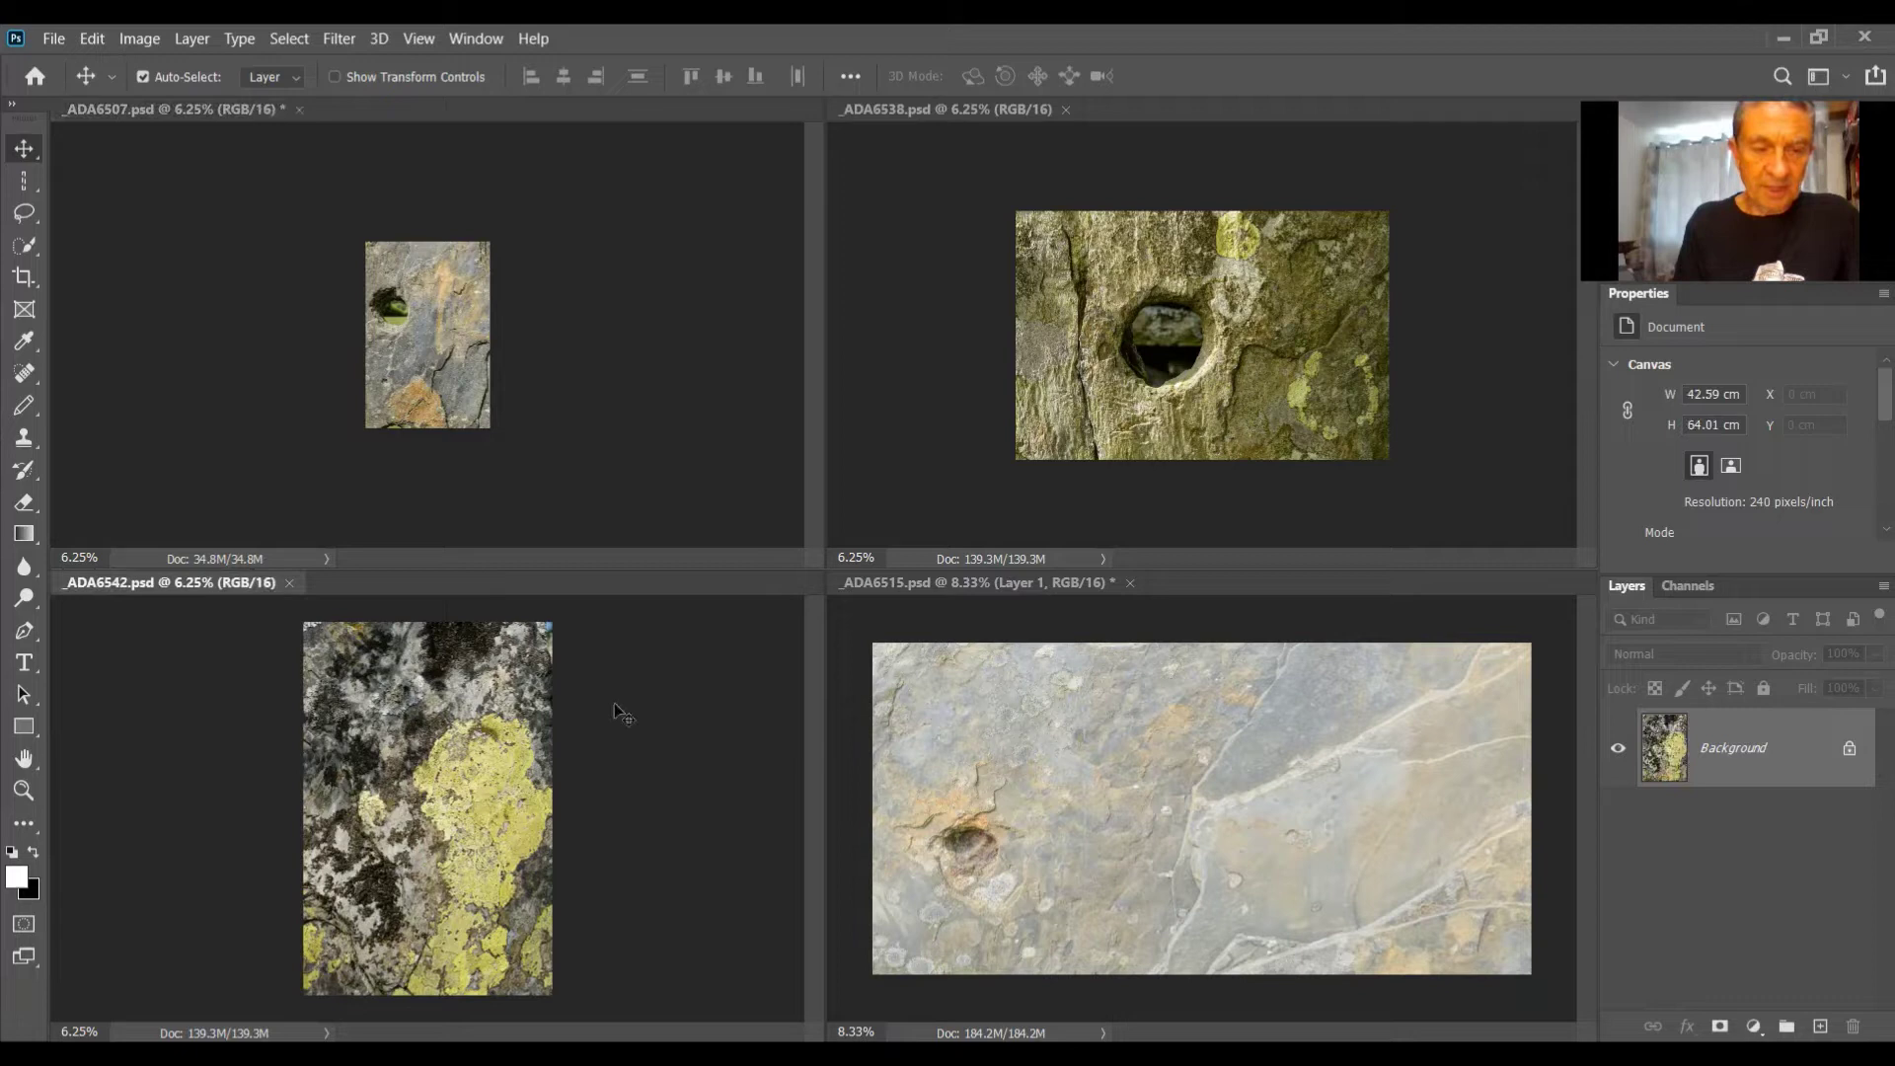
key(ctrl)
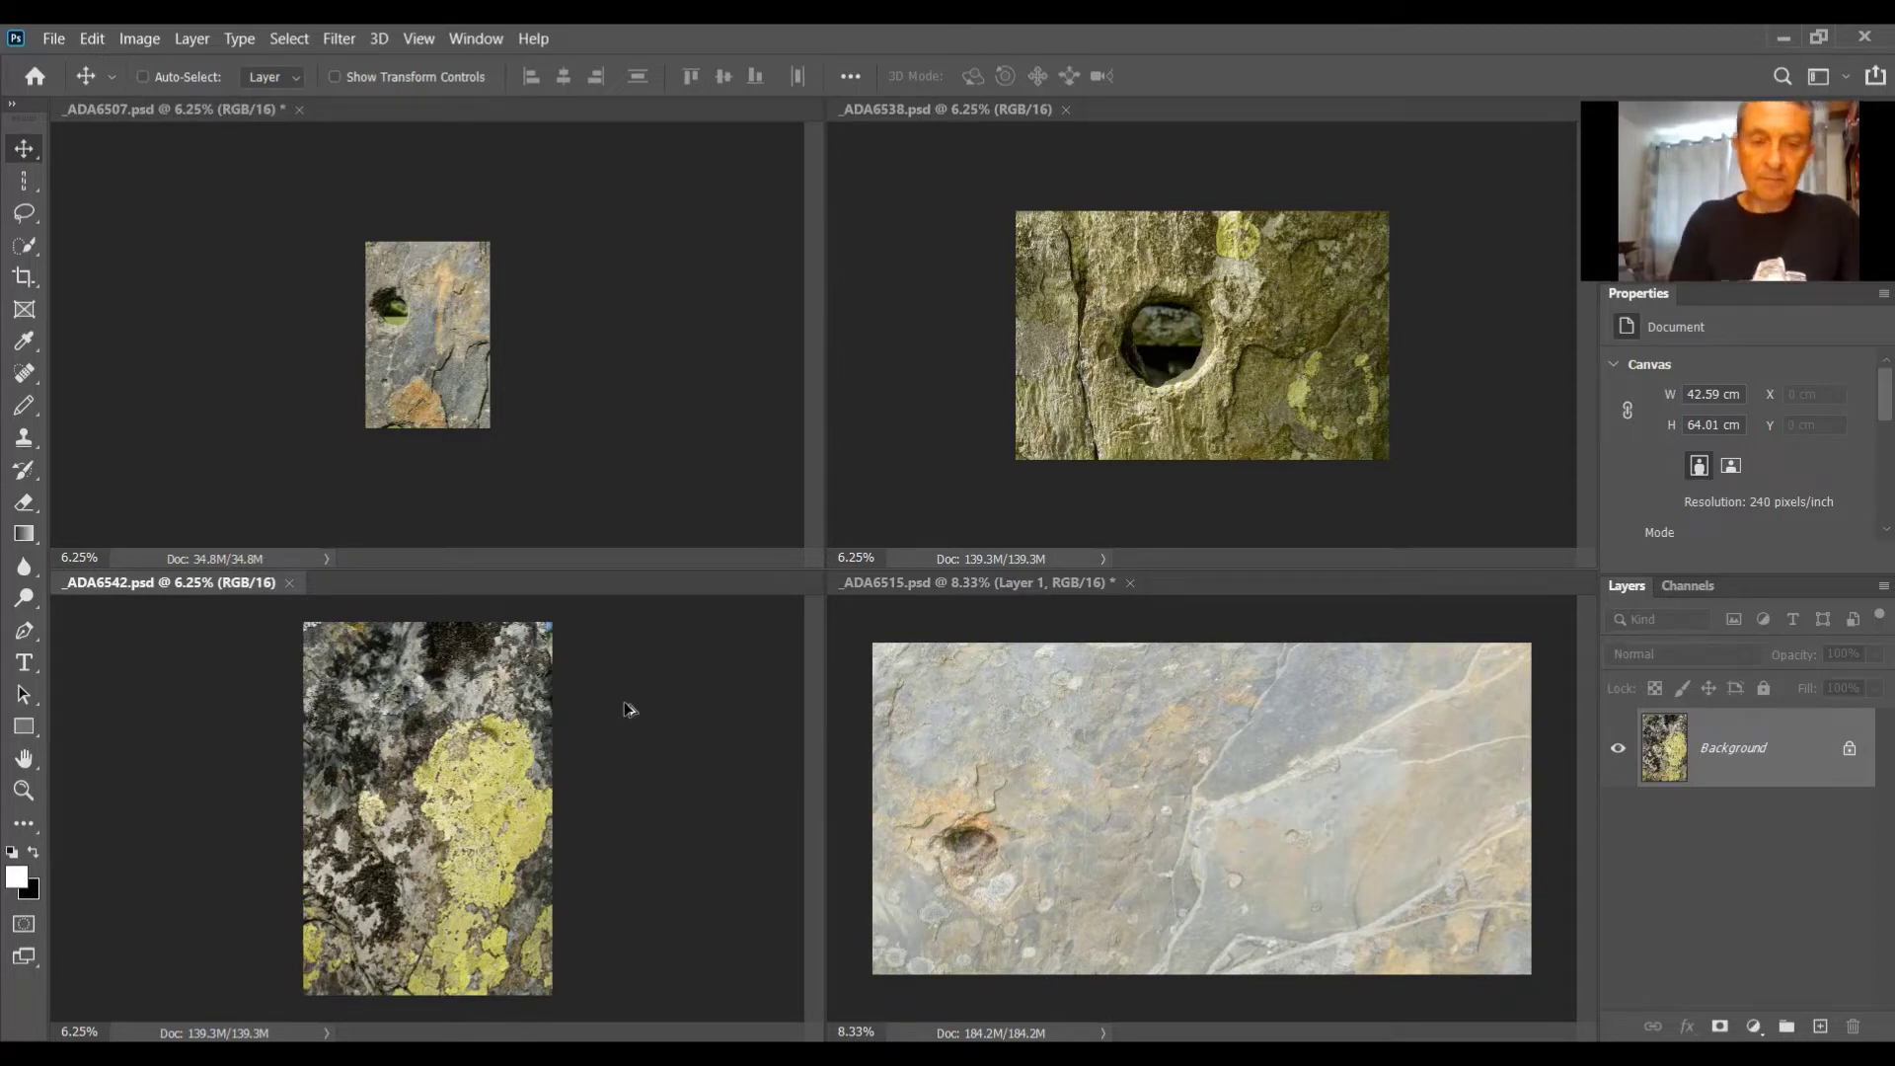
key(ctrl+alt+i)
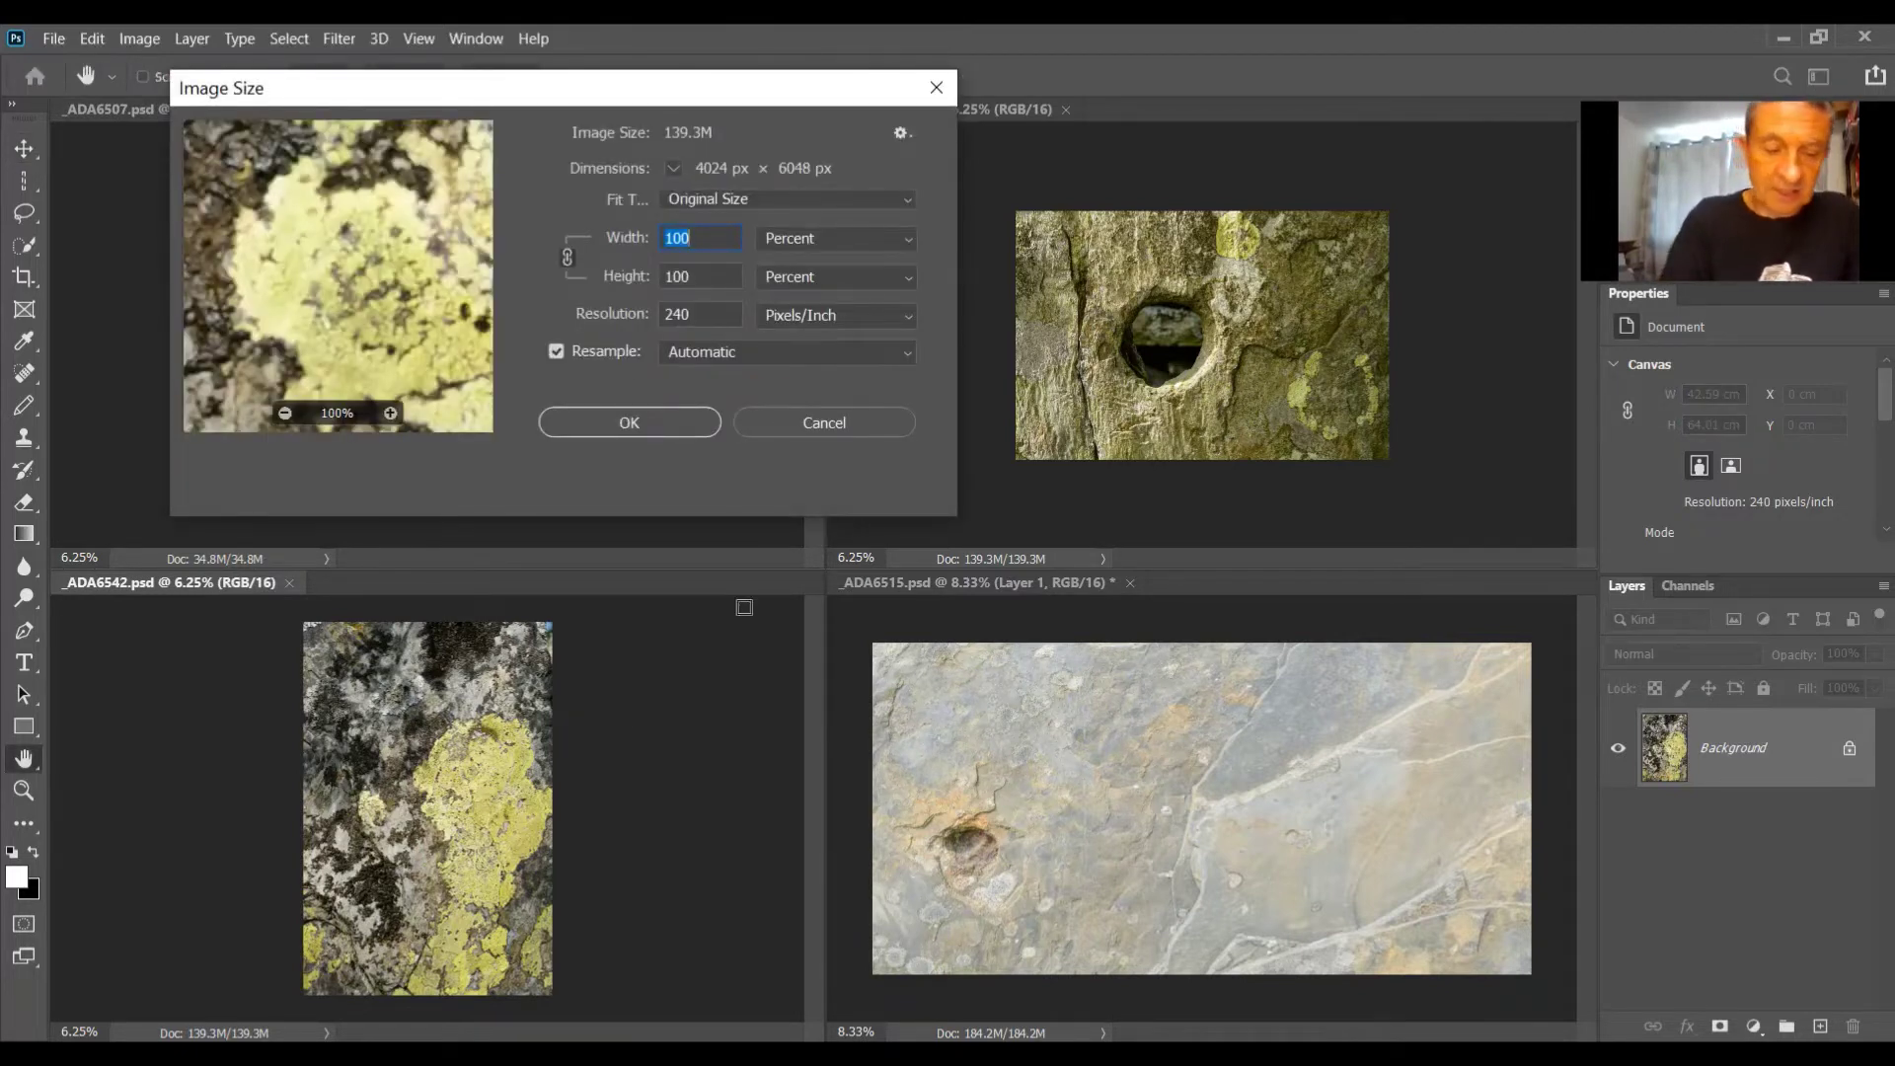
text(50)
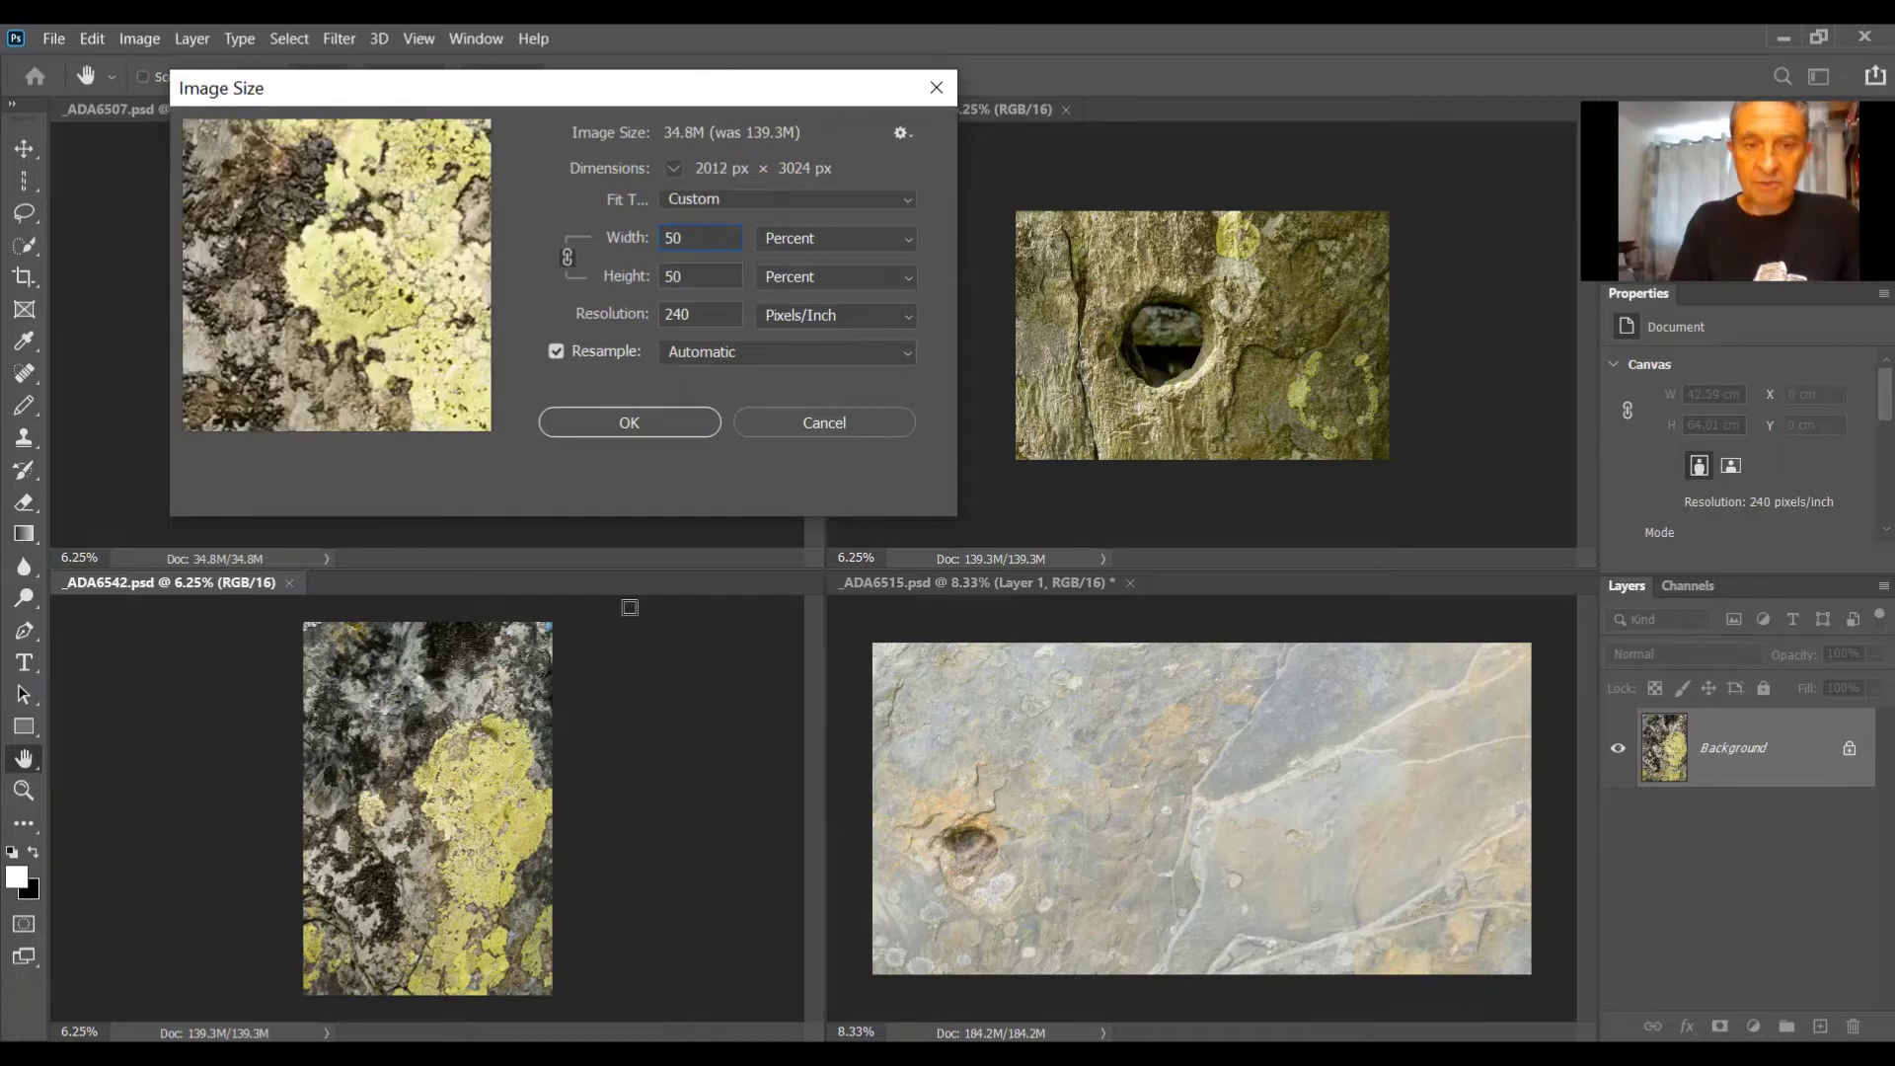
click(649, 425)
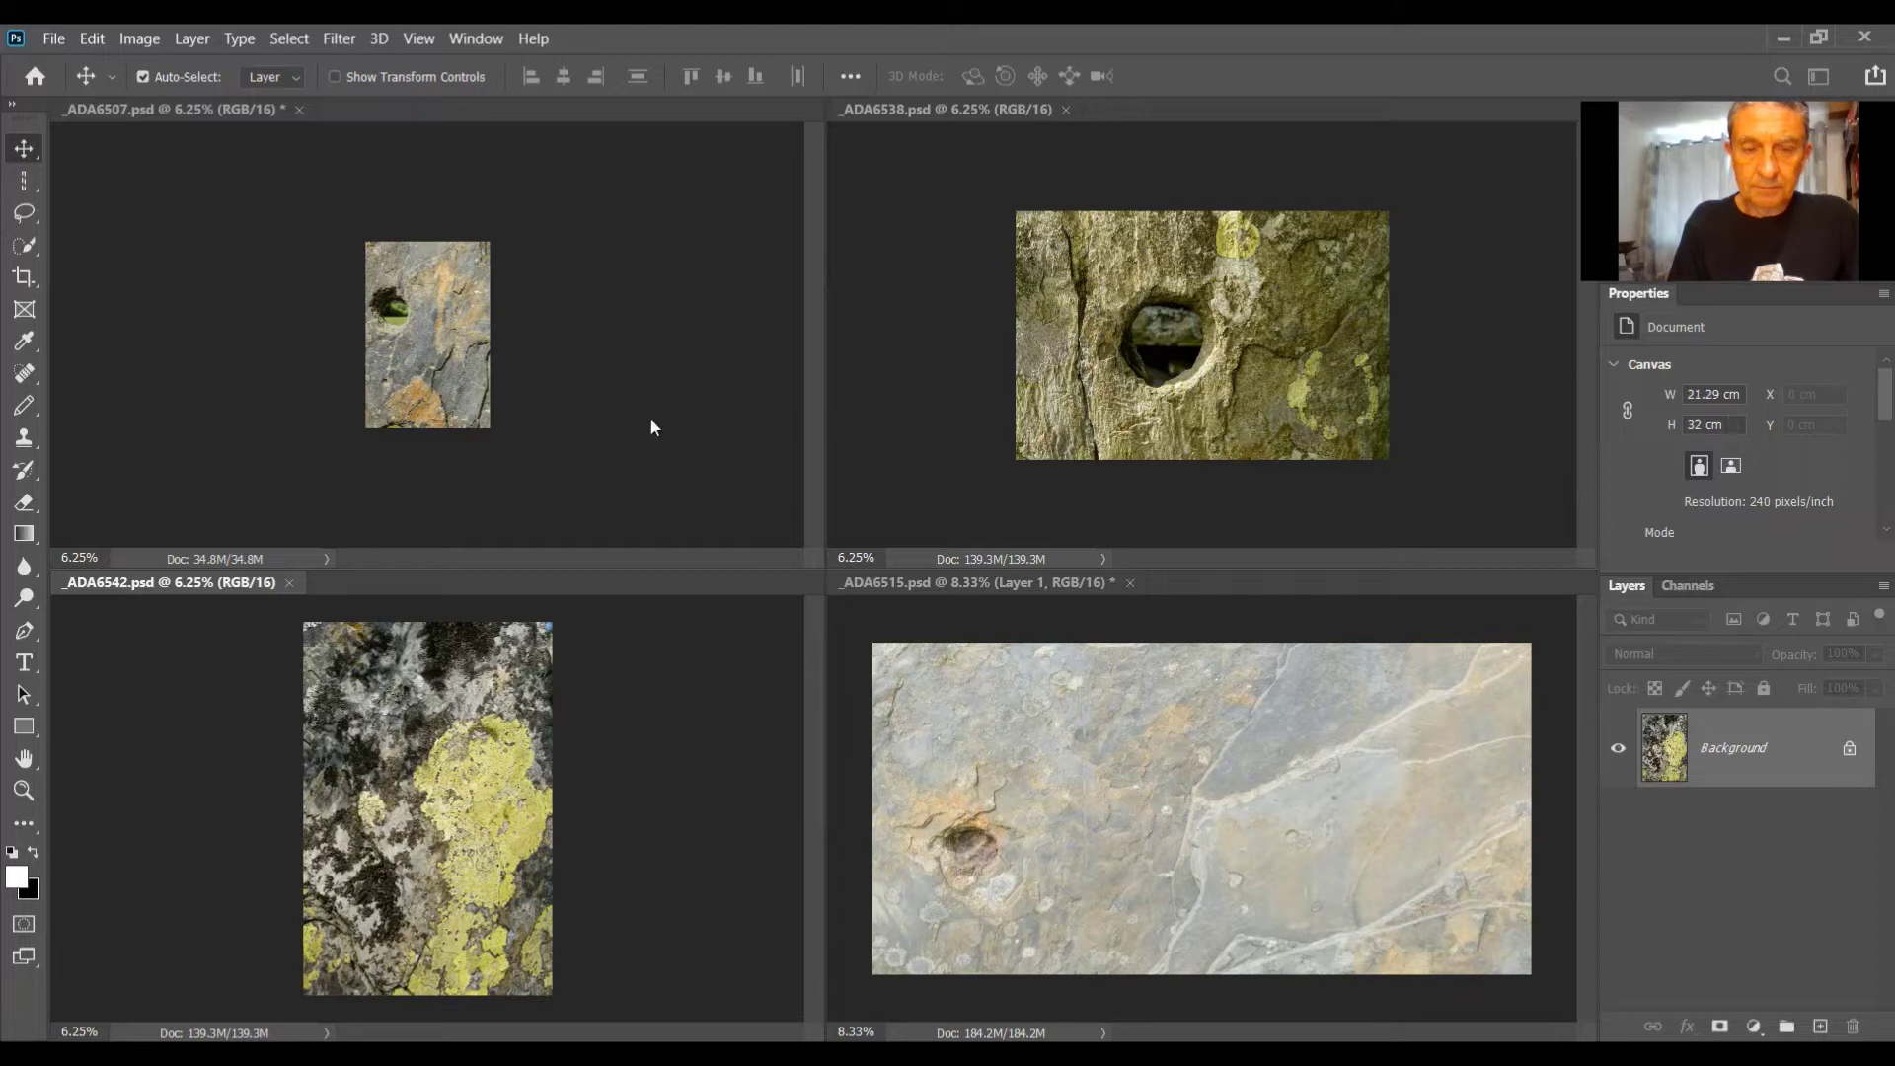
key(F2)
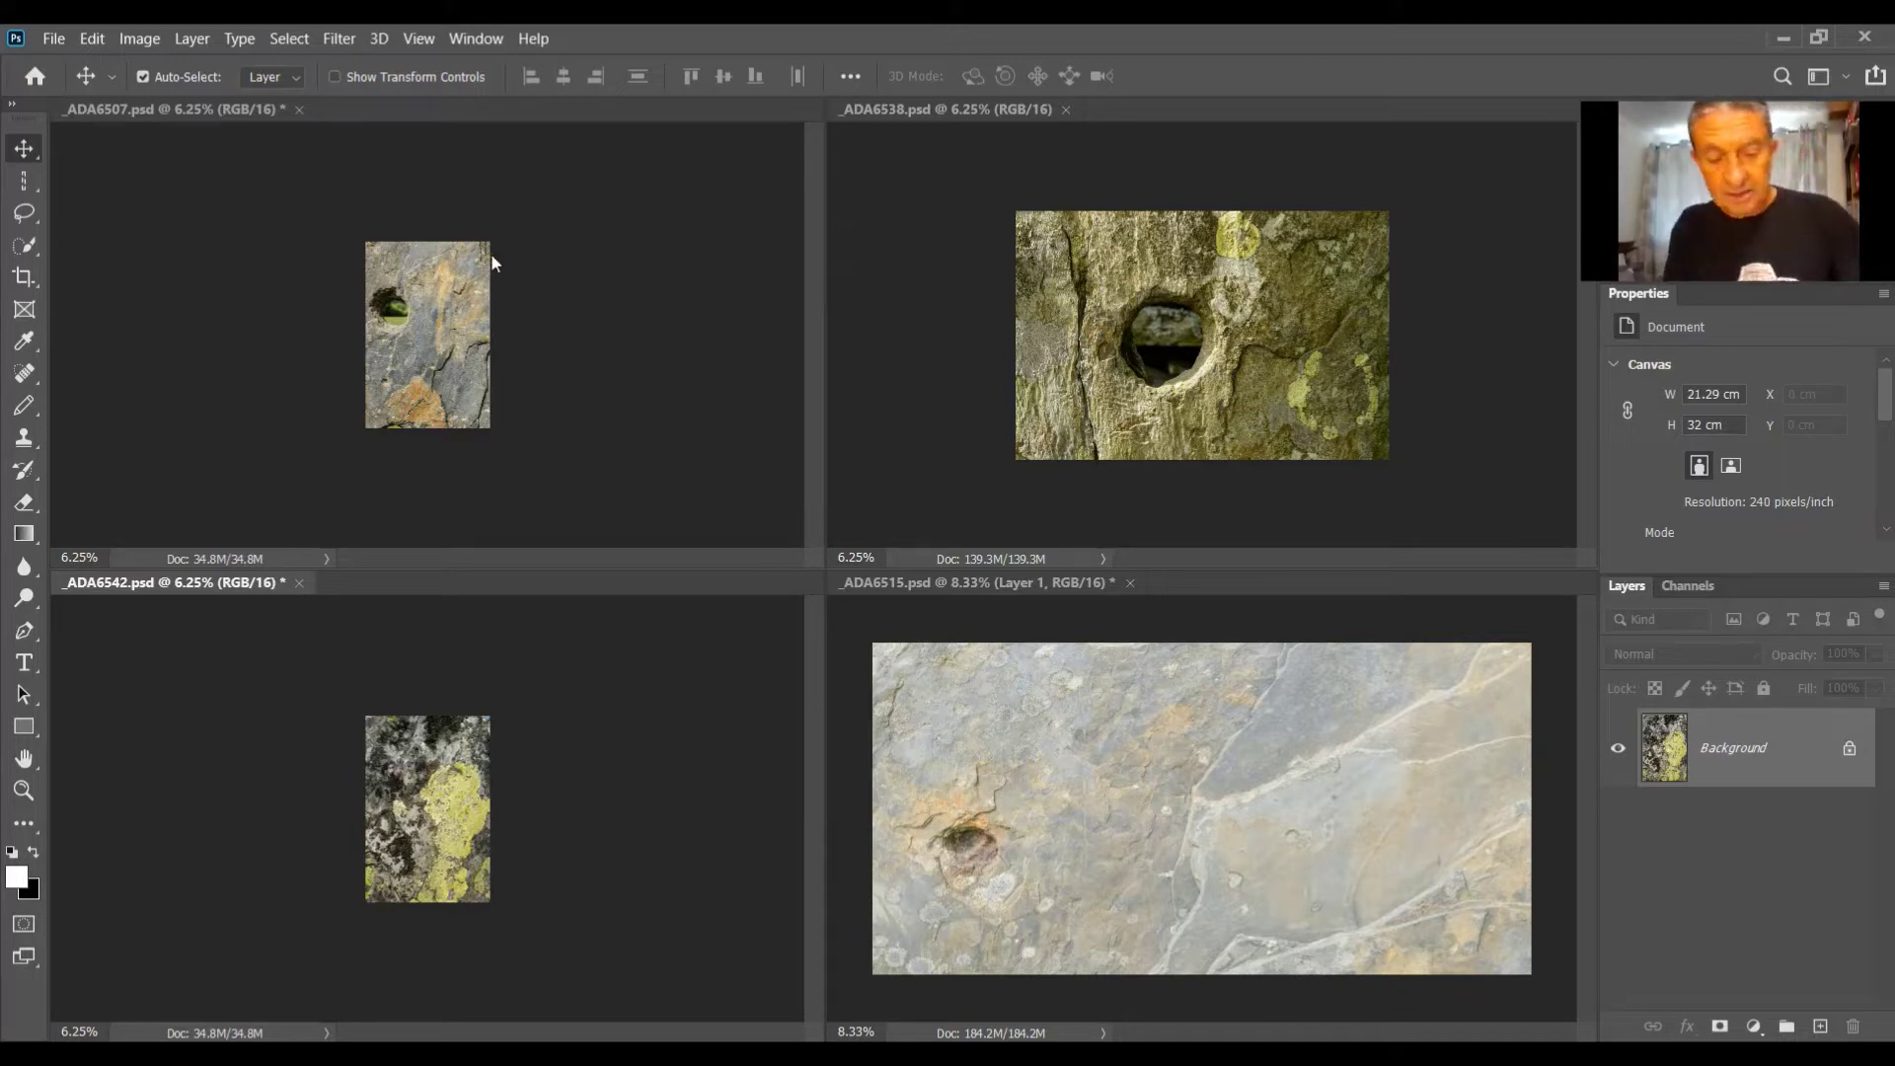
key(c)
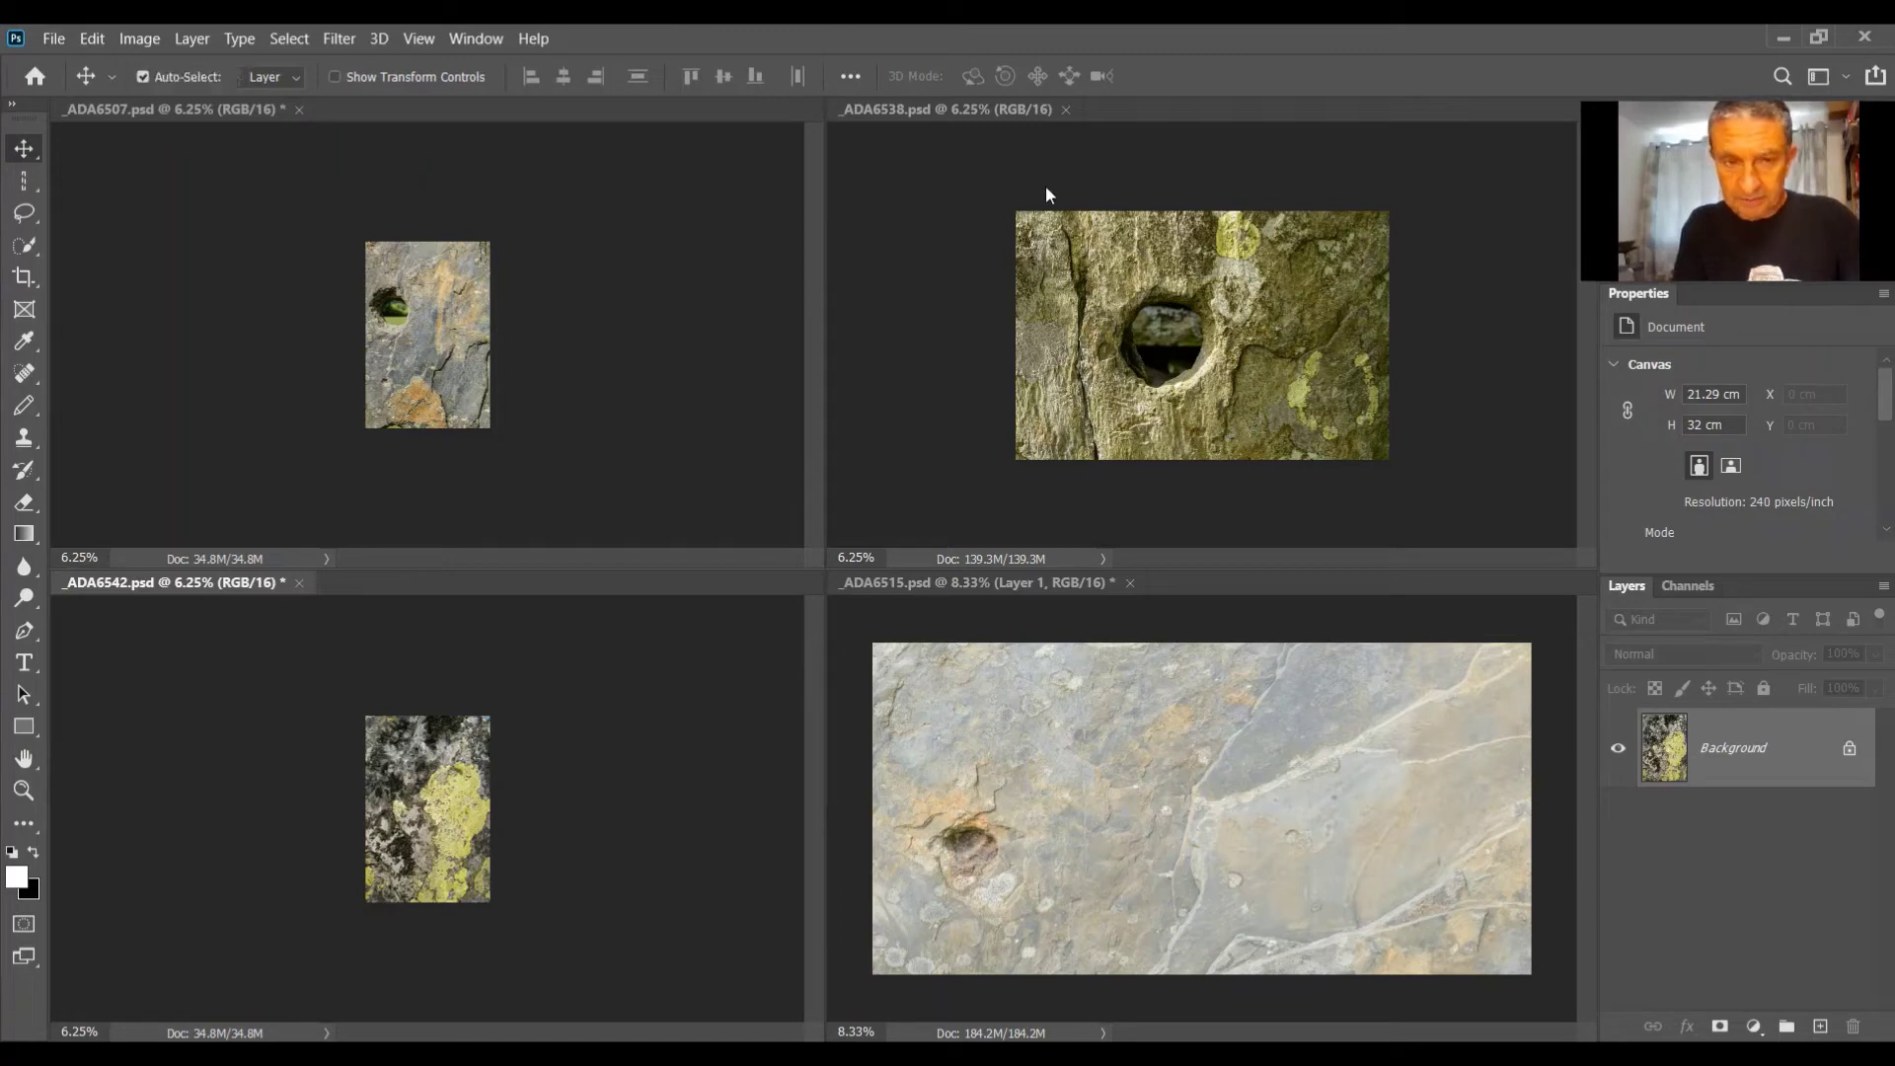
Step: Crop _ADA6538 to a 2:3 portrait frame with the hole in the rock centred
click(1041, 185)
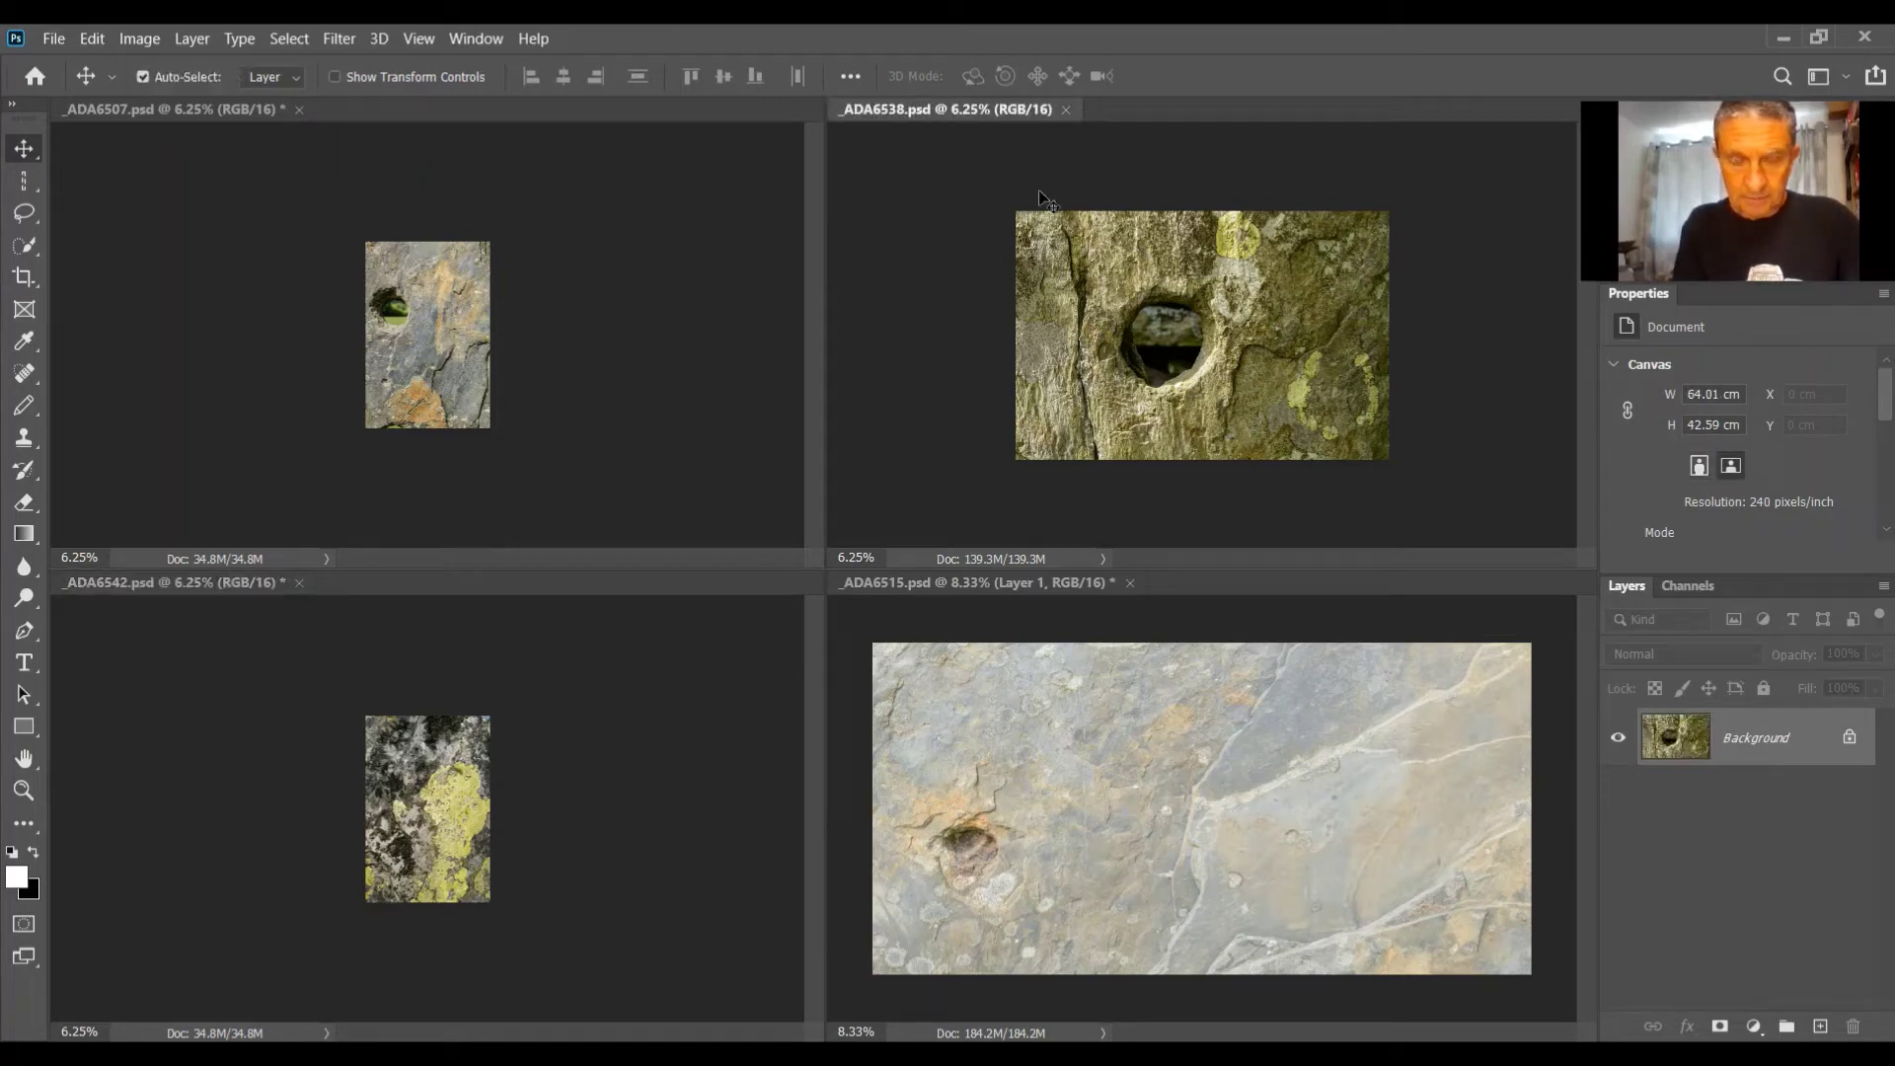
key(c)
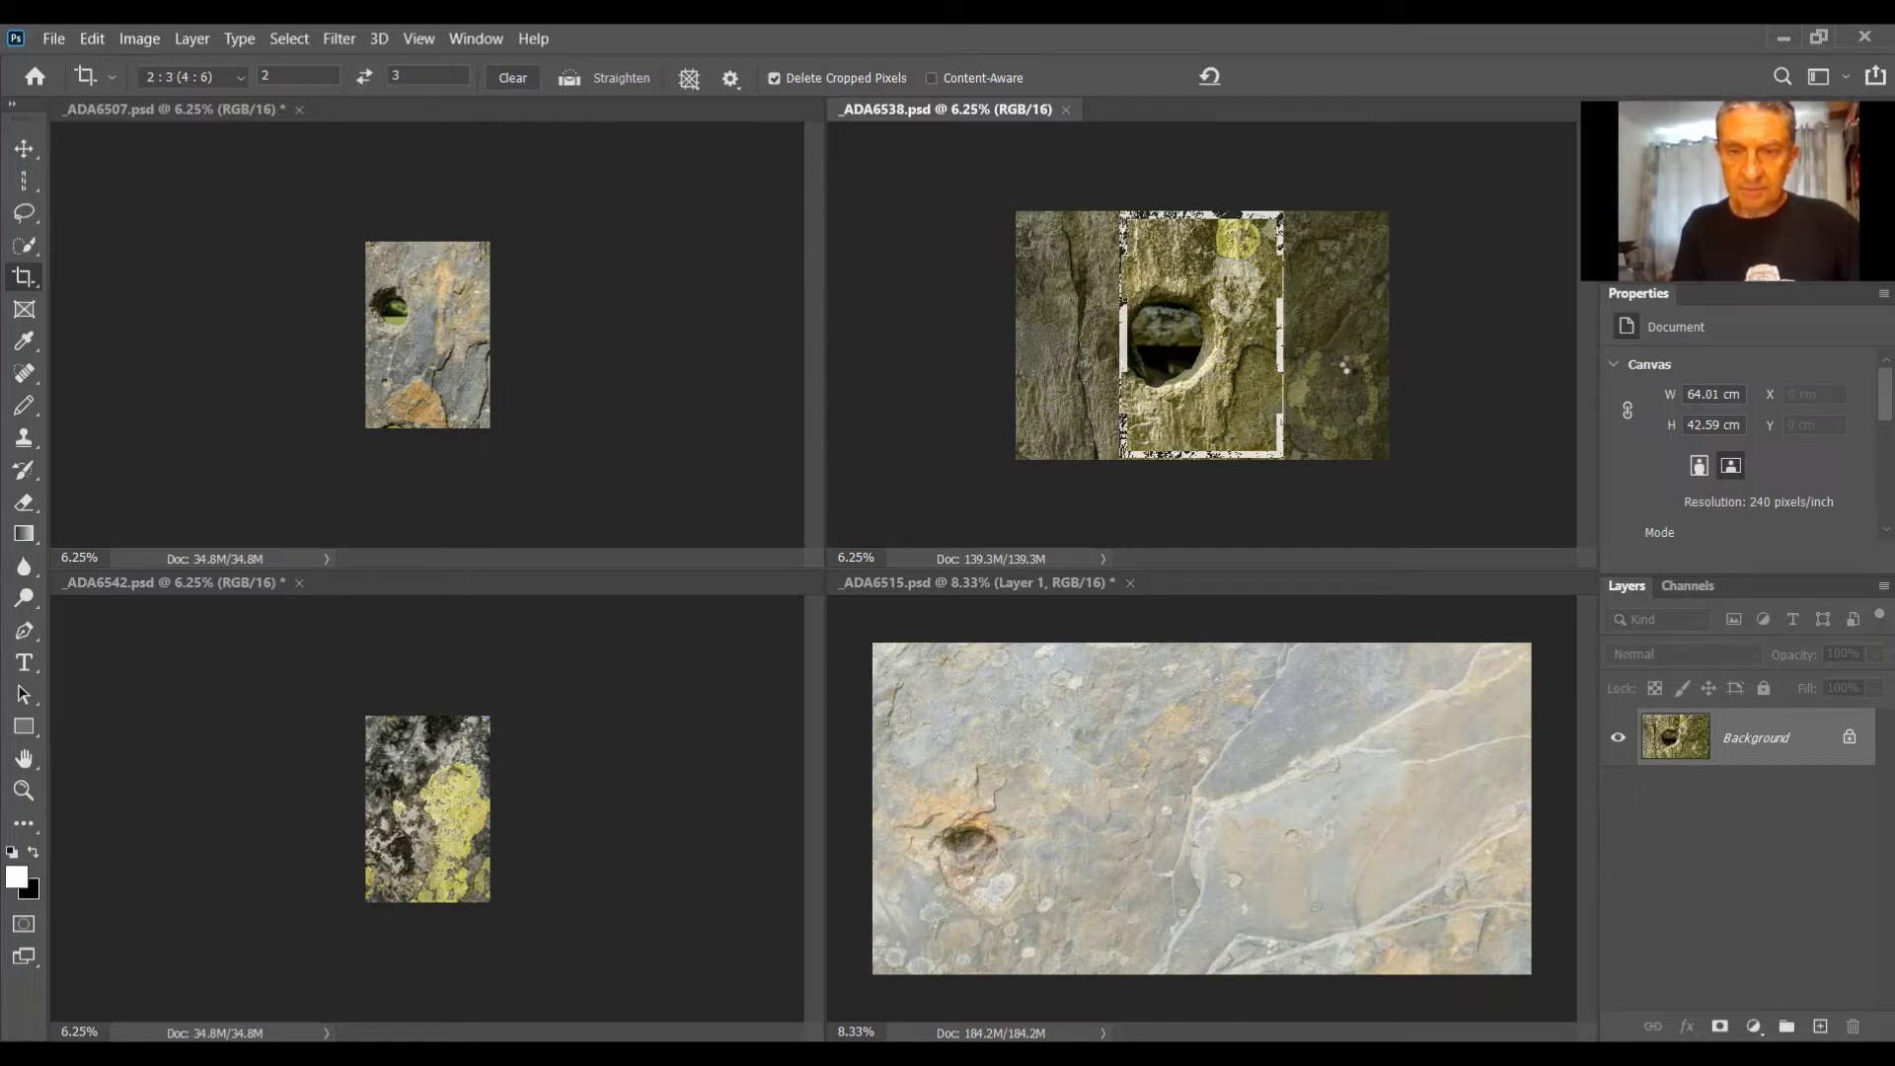
drag(1345, 362, 1350, 365)
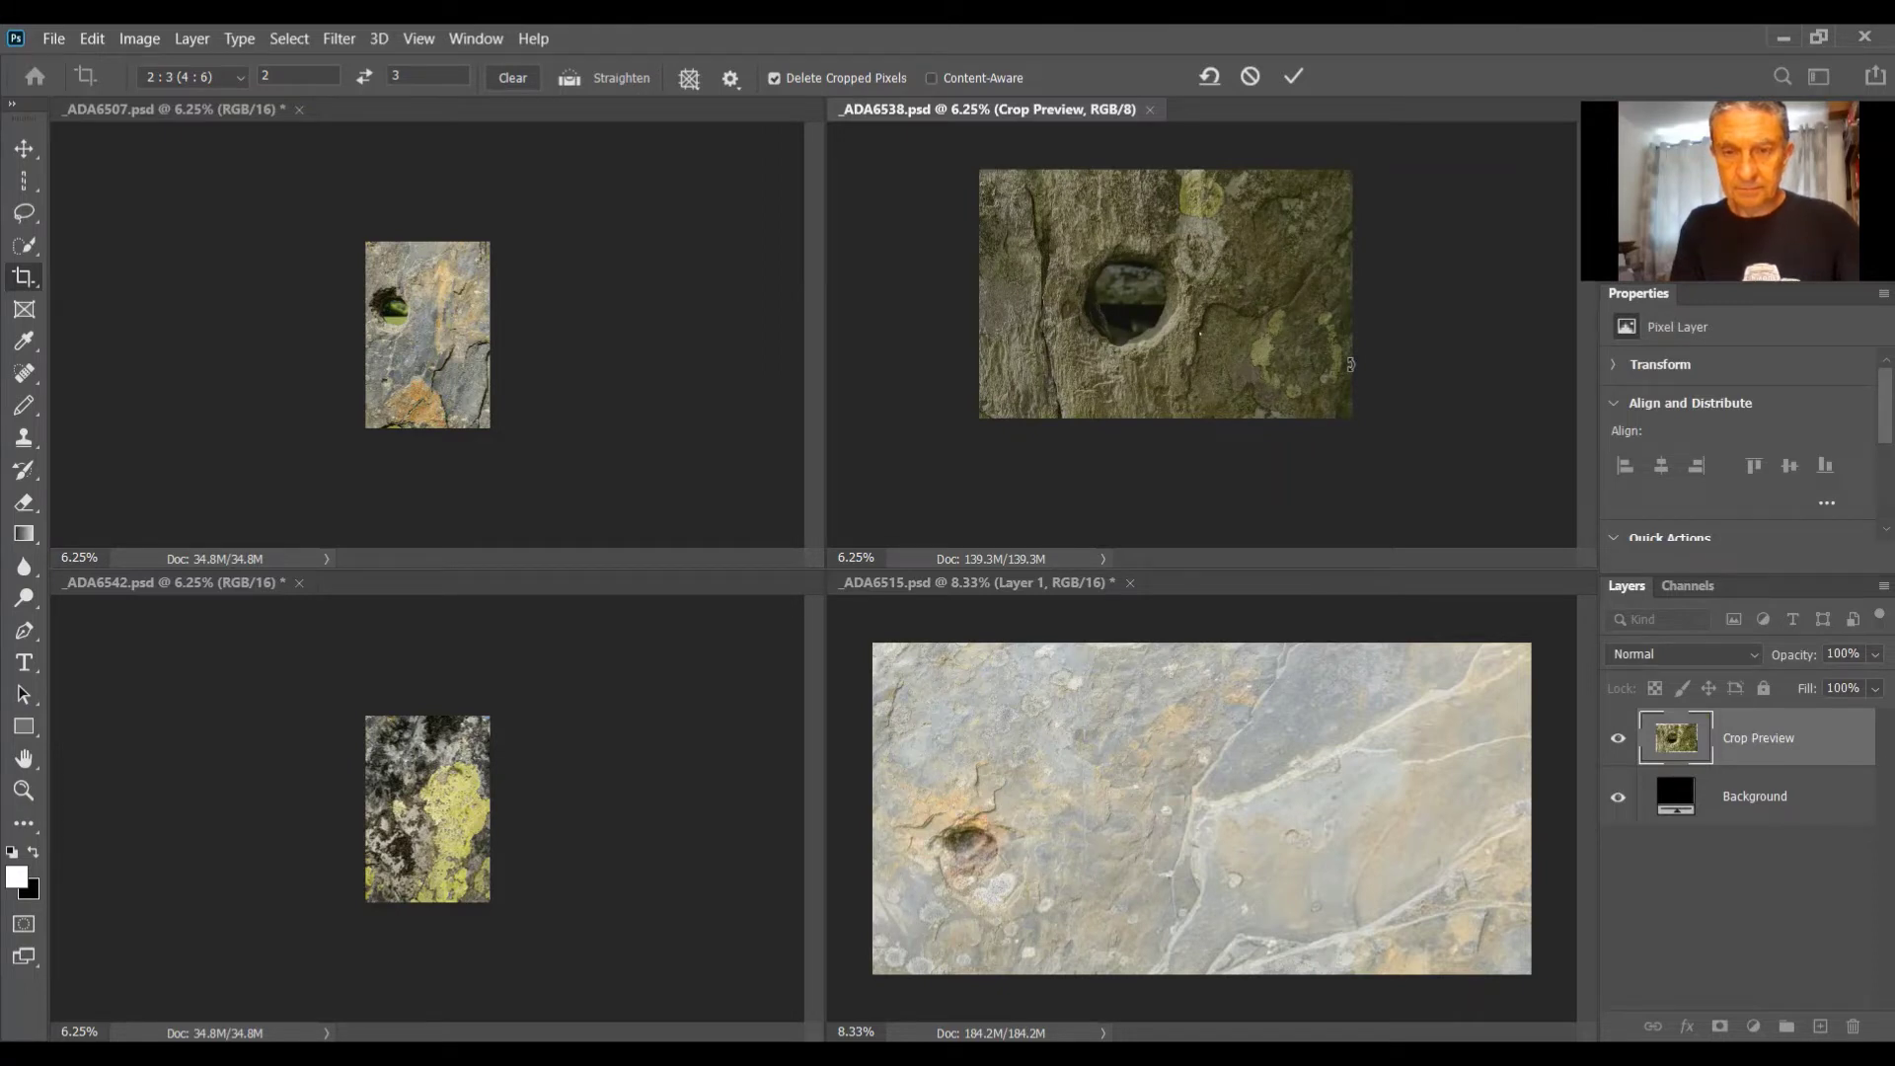
key(Return)
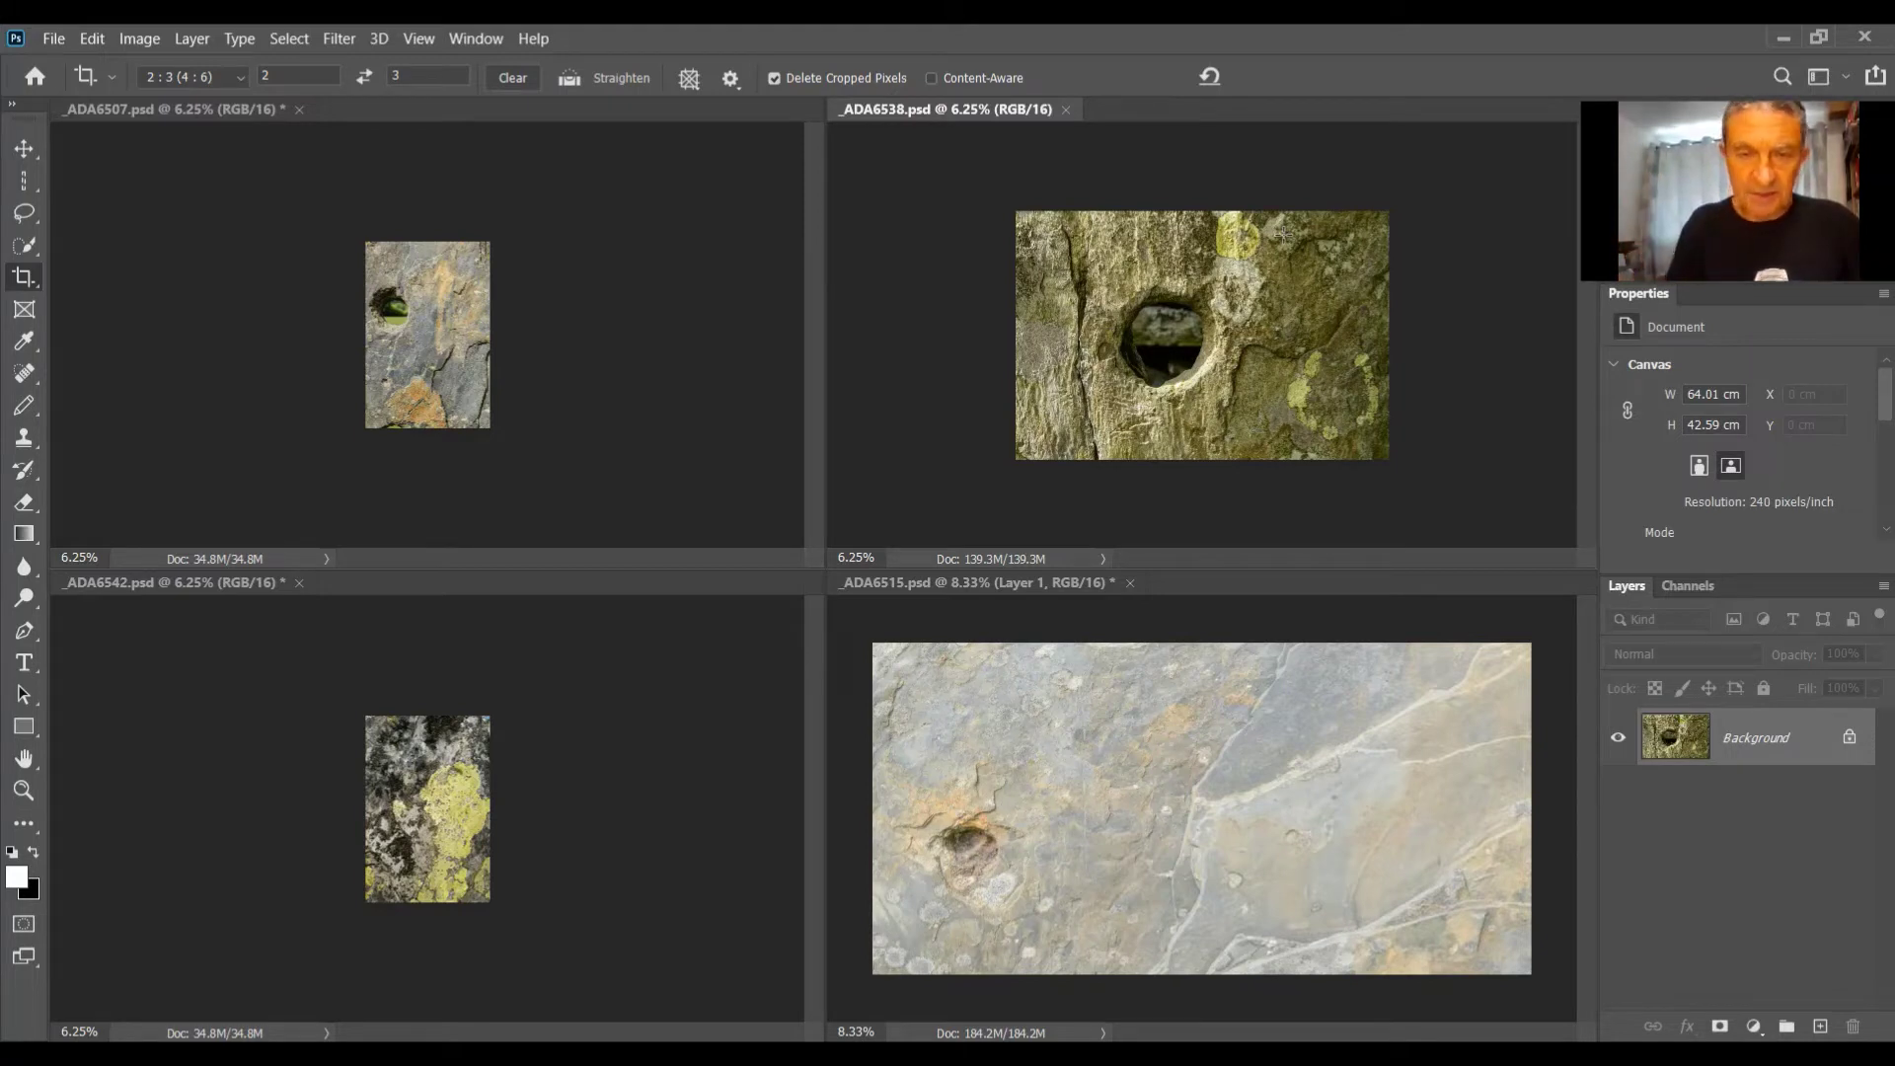
click(36, 284)
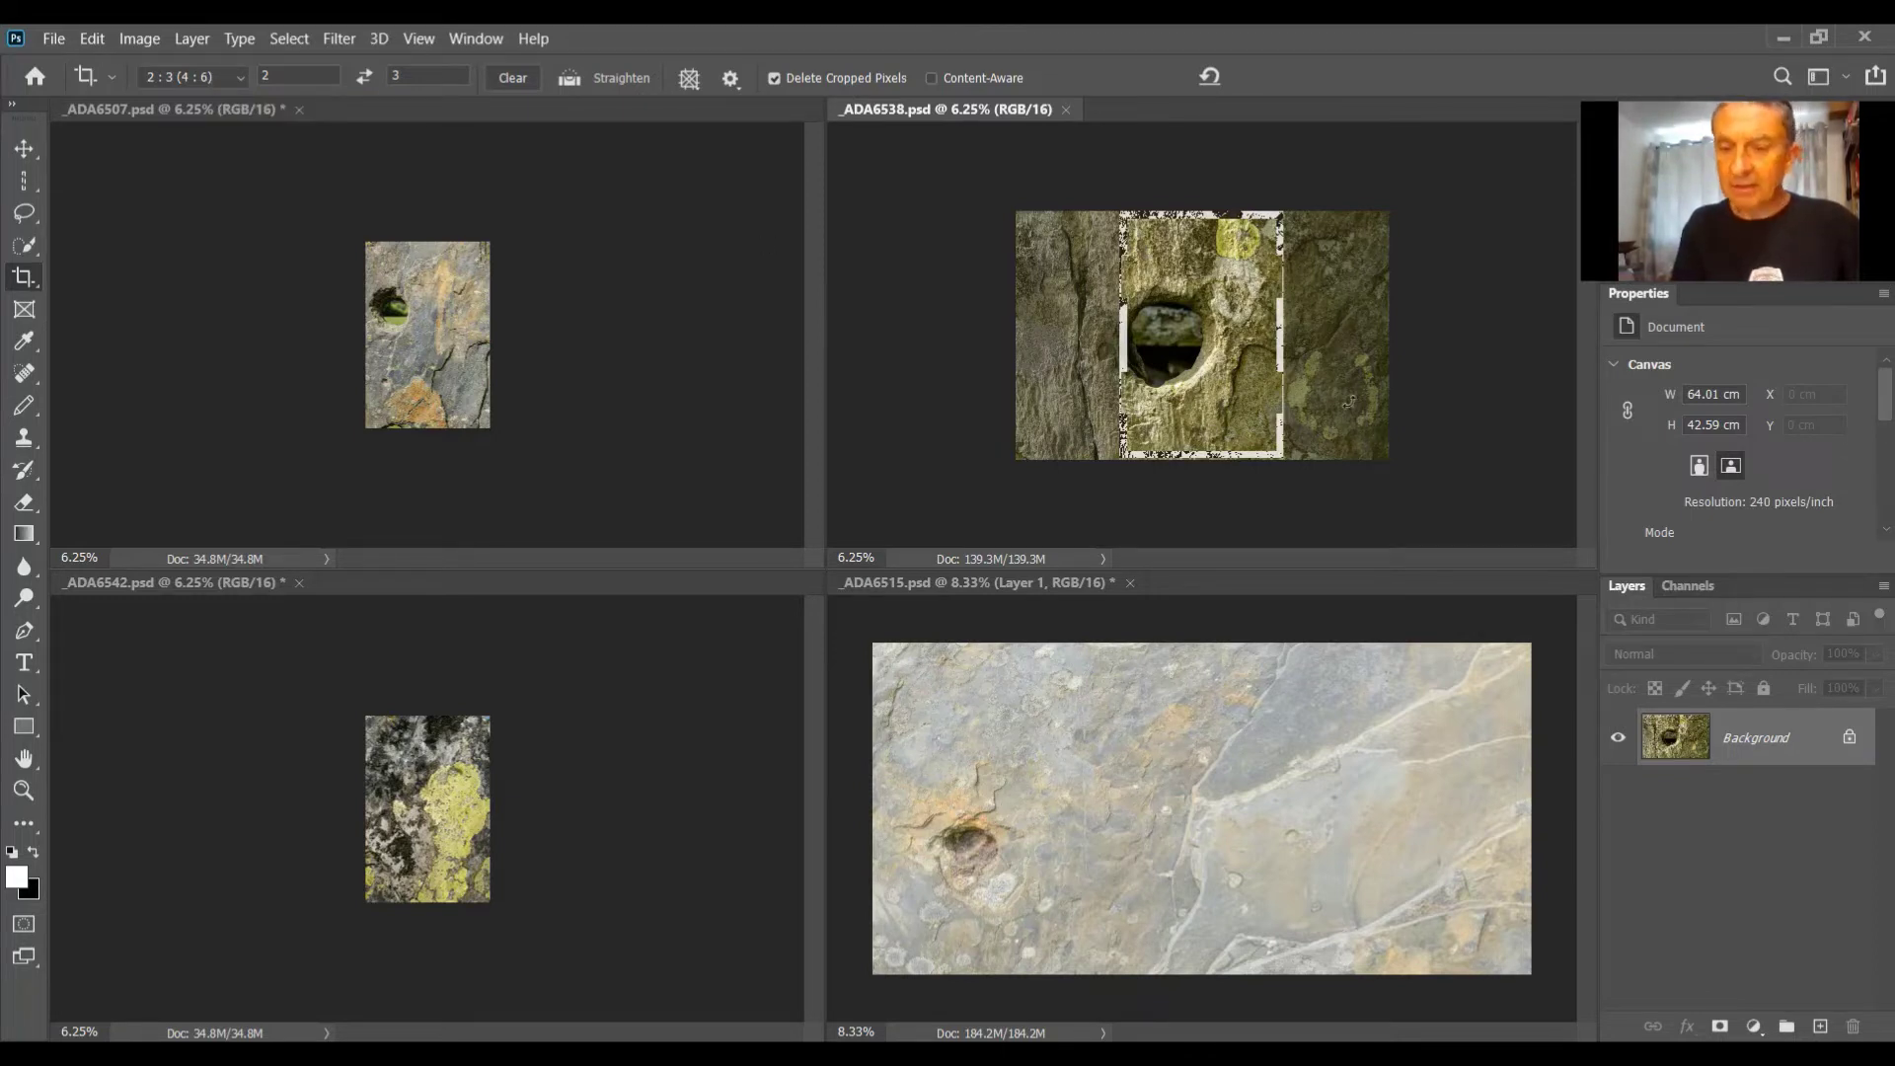
click(1279, 335)
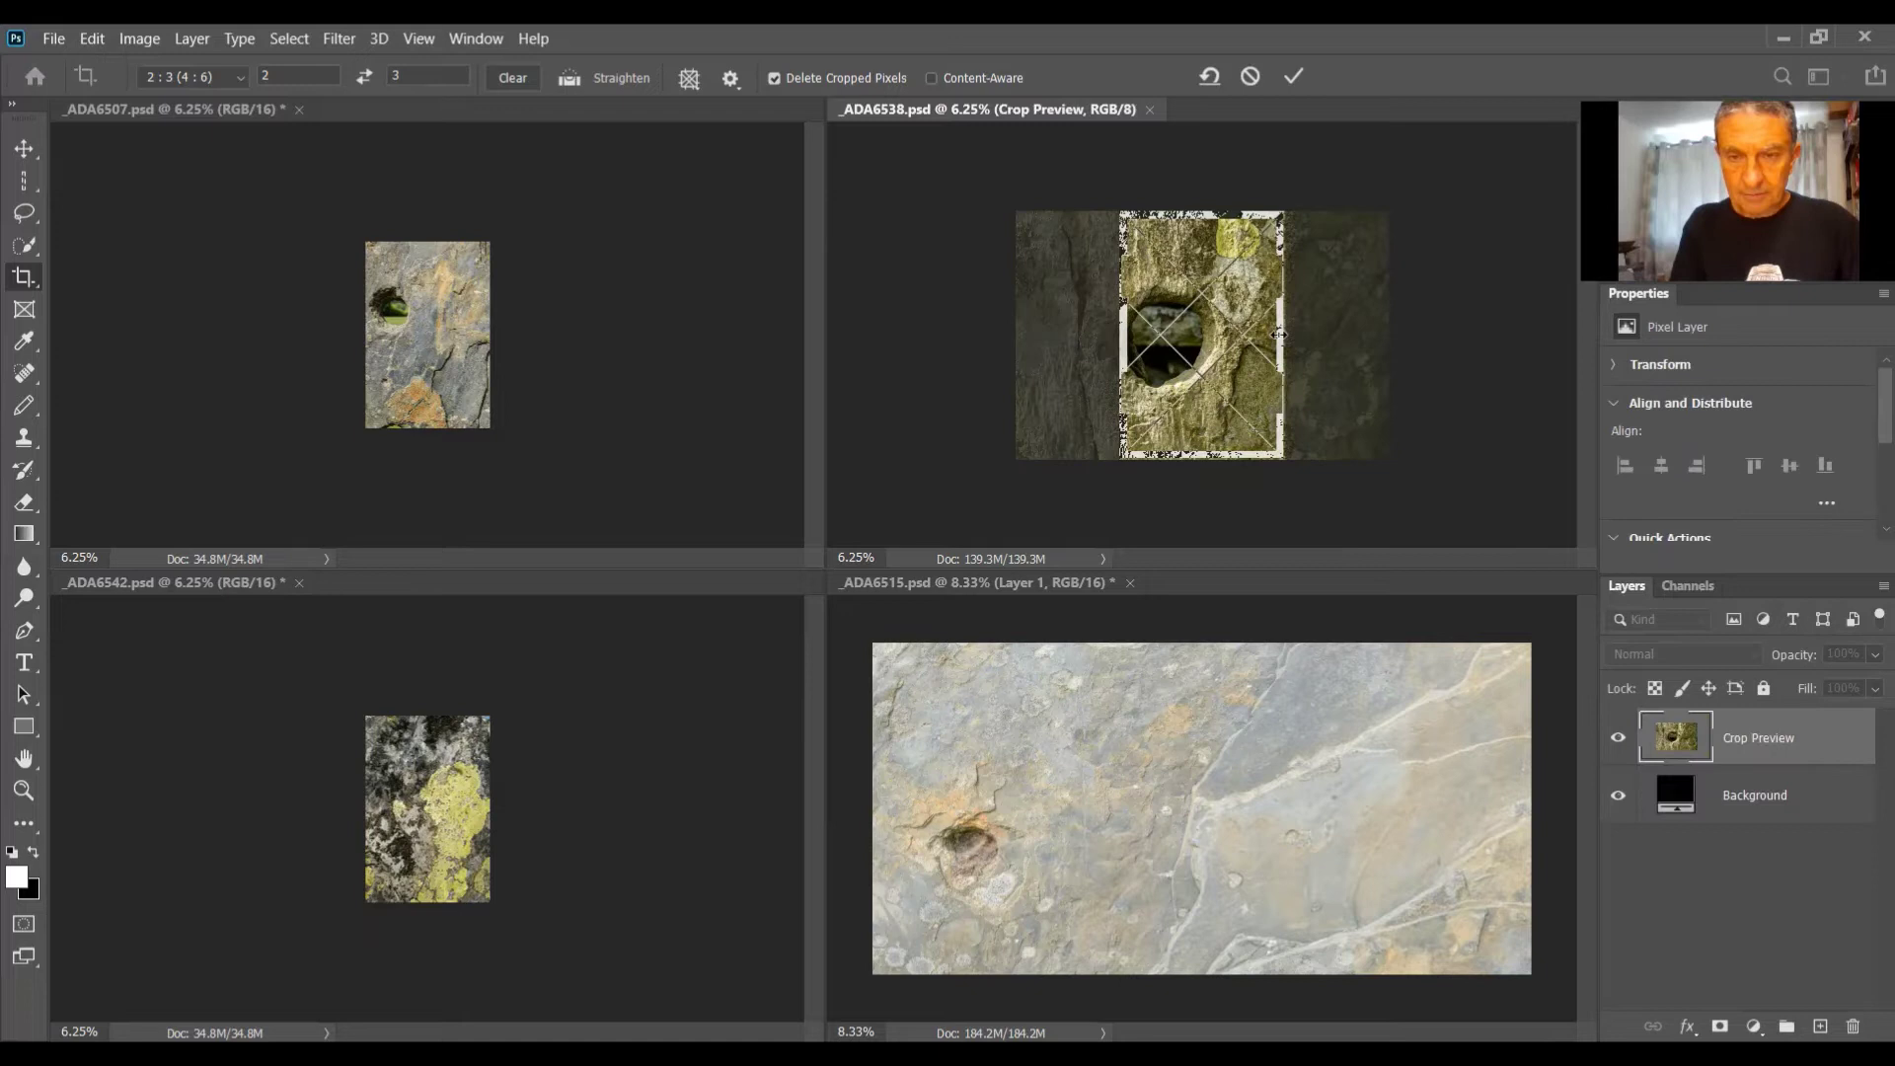
mouse_move(1167, 398)
mouse_down()
mouse_move(1137, 398)
mouse_move(1172, 397)
mouse_up()
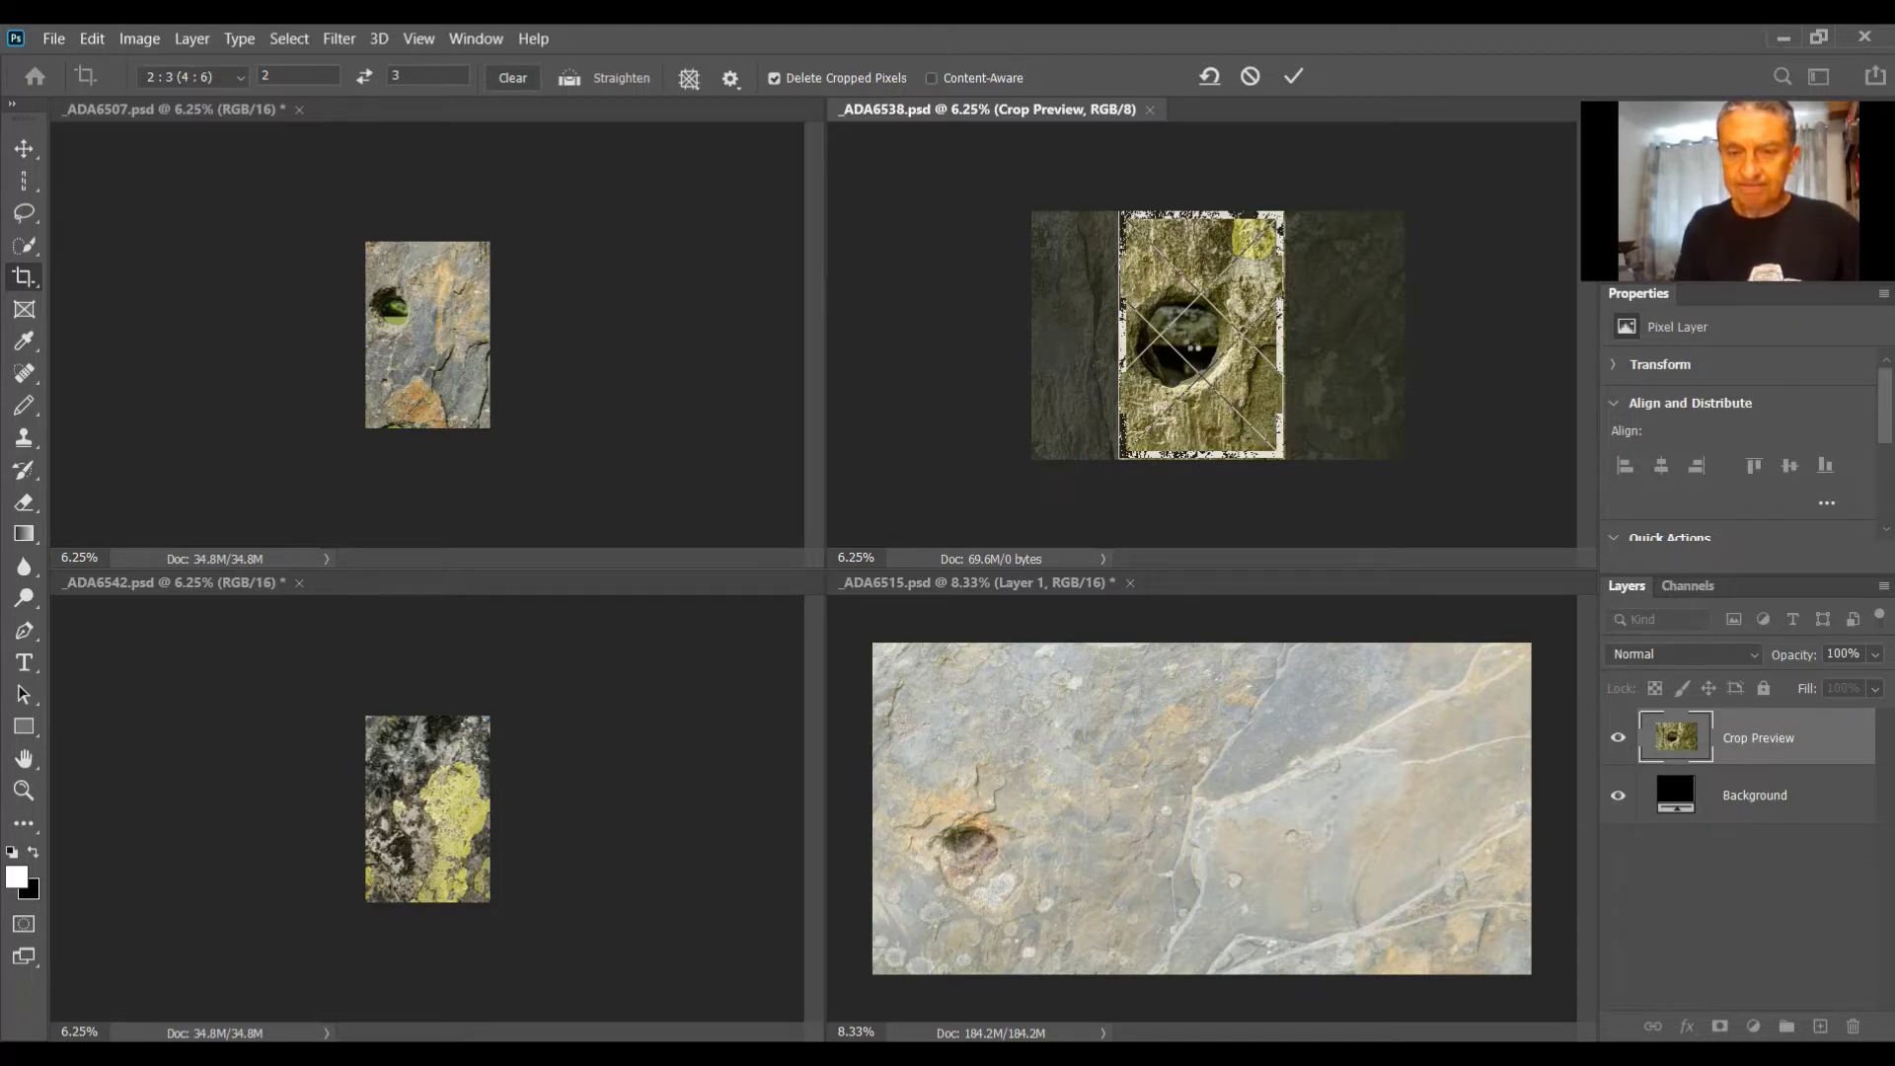
key(Return)
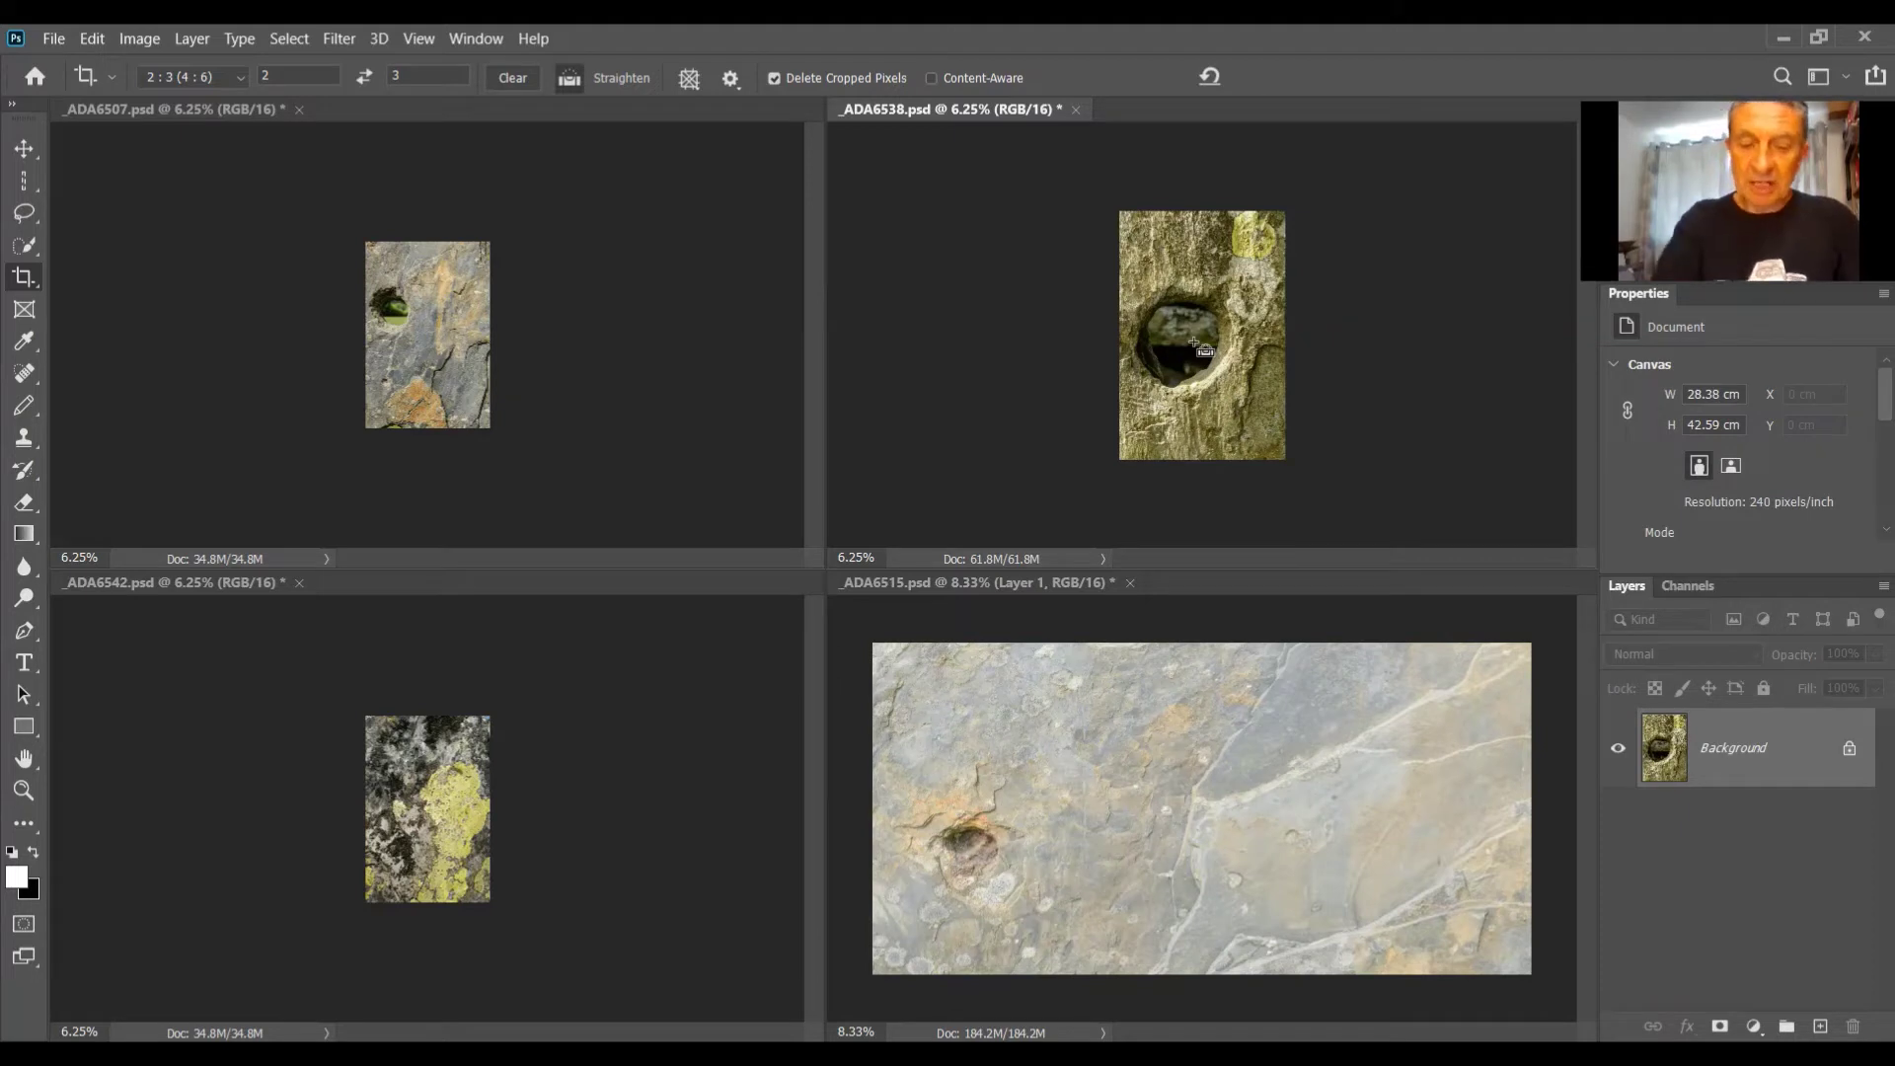
Step: Resize the cropped _ADA6538 to 75% width in percent units, giving 2012 × 3018 px
key(ctrl+alt+i)
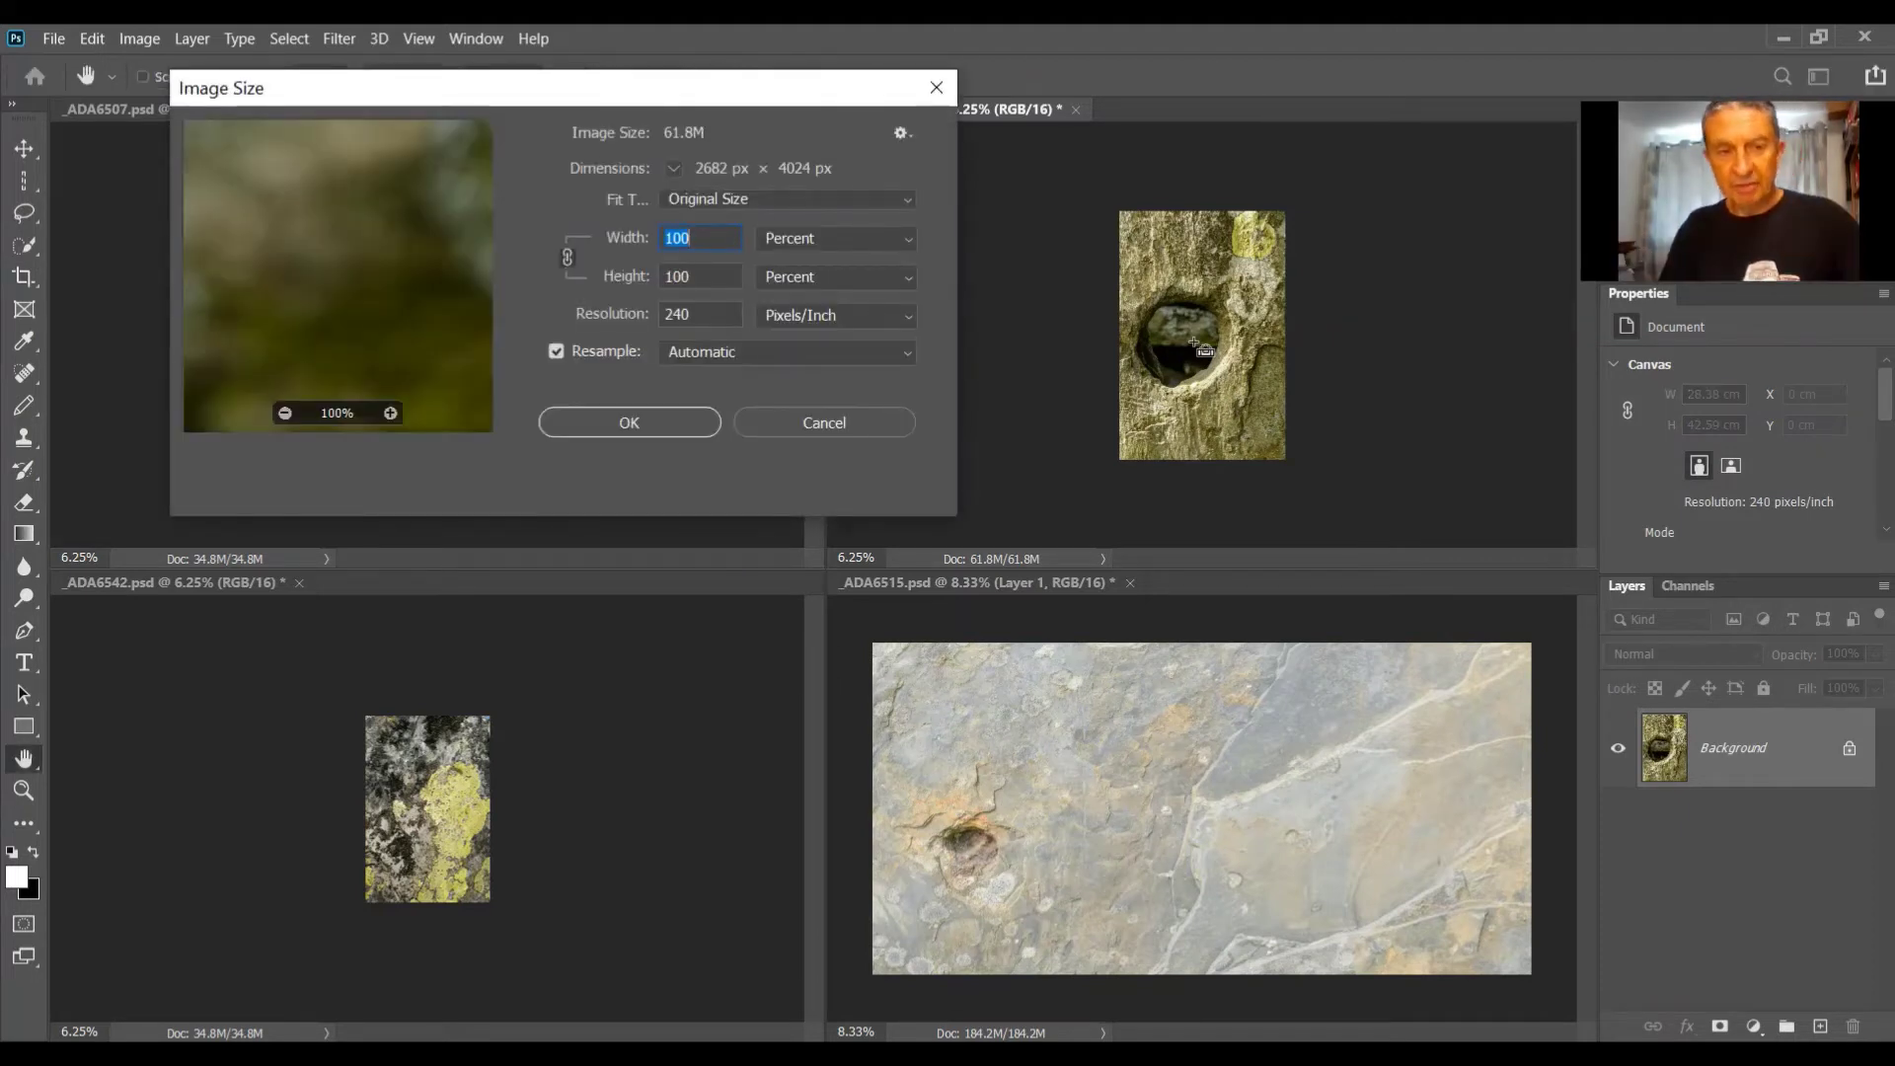
click(786, 243)
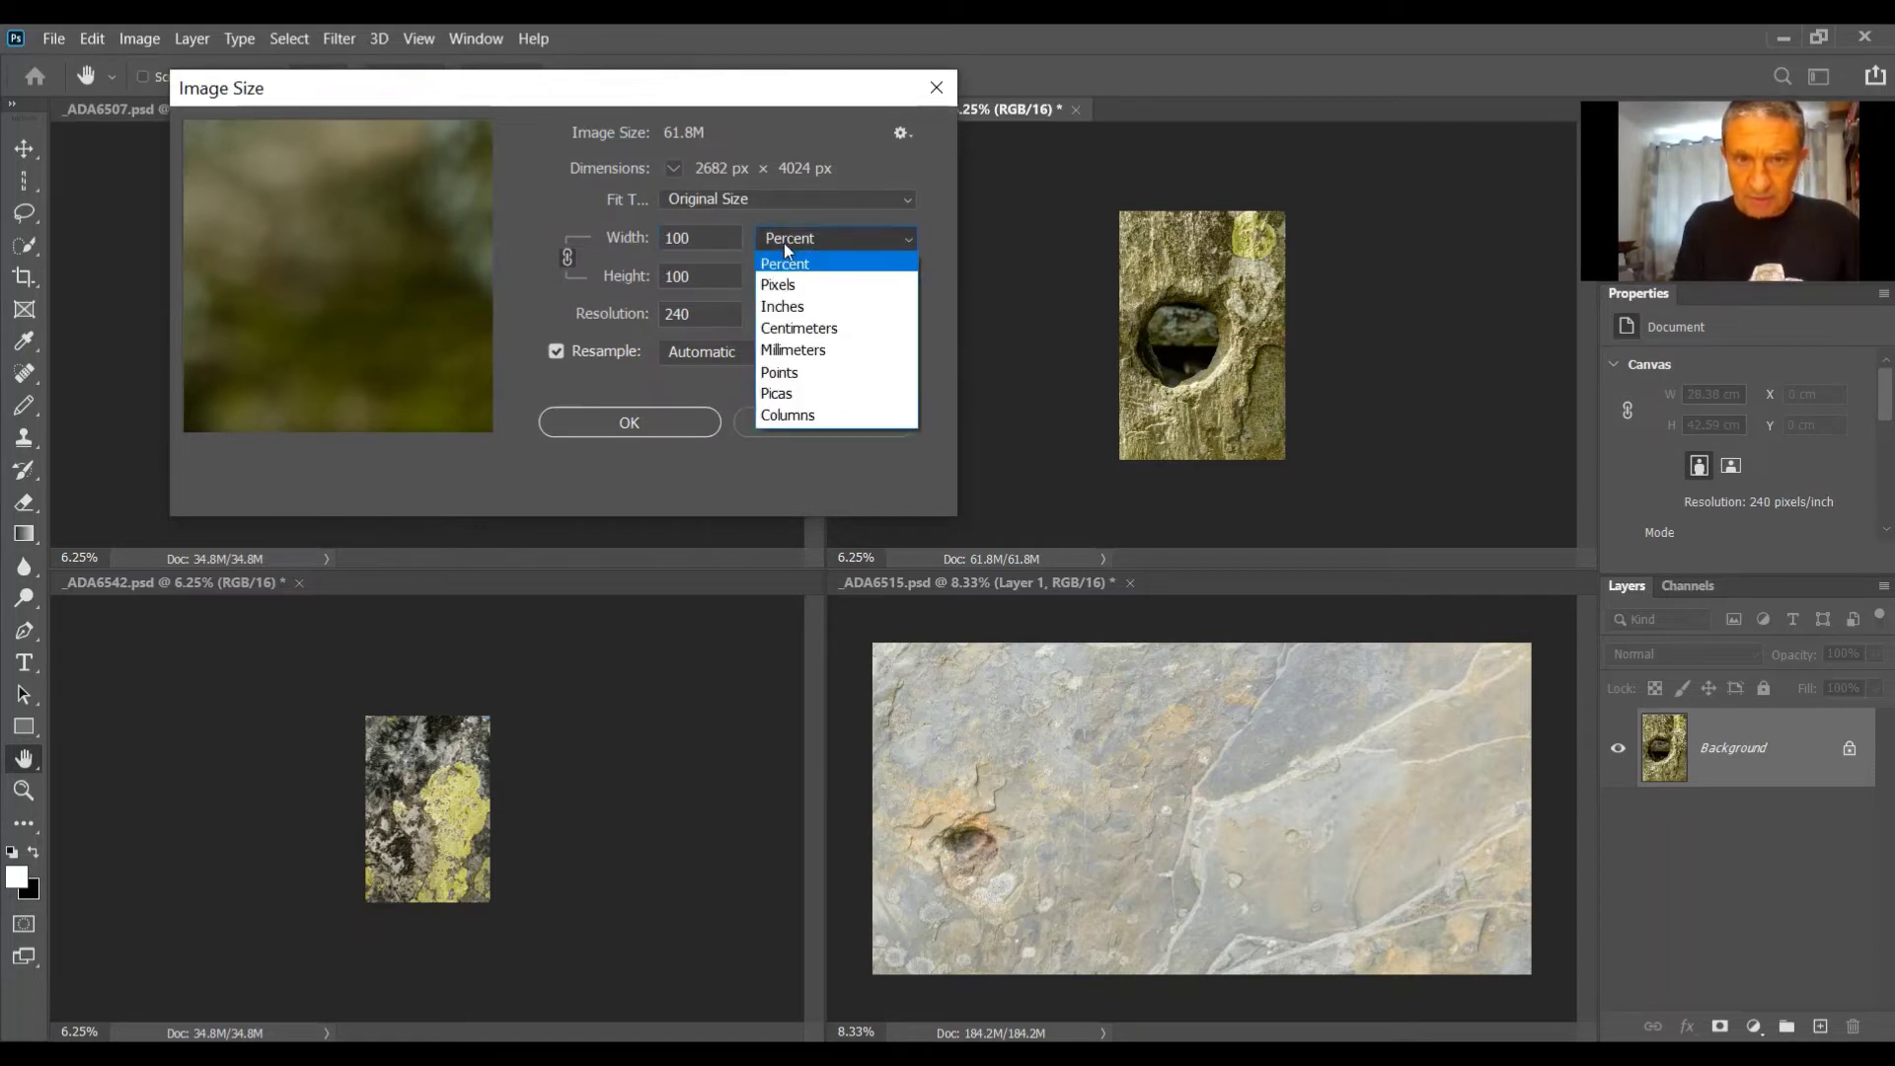
click(793, 267)
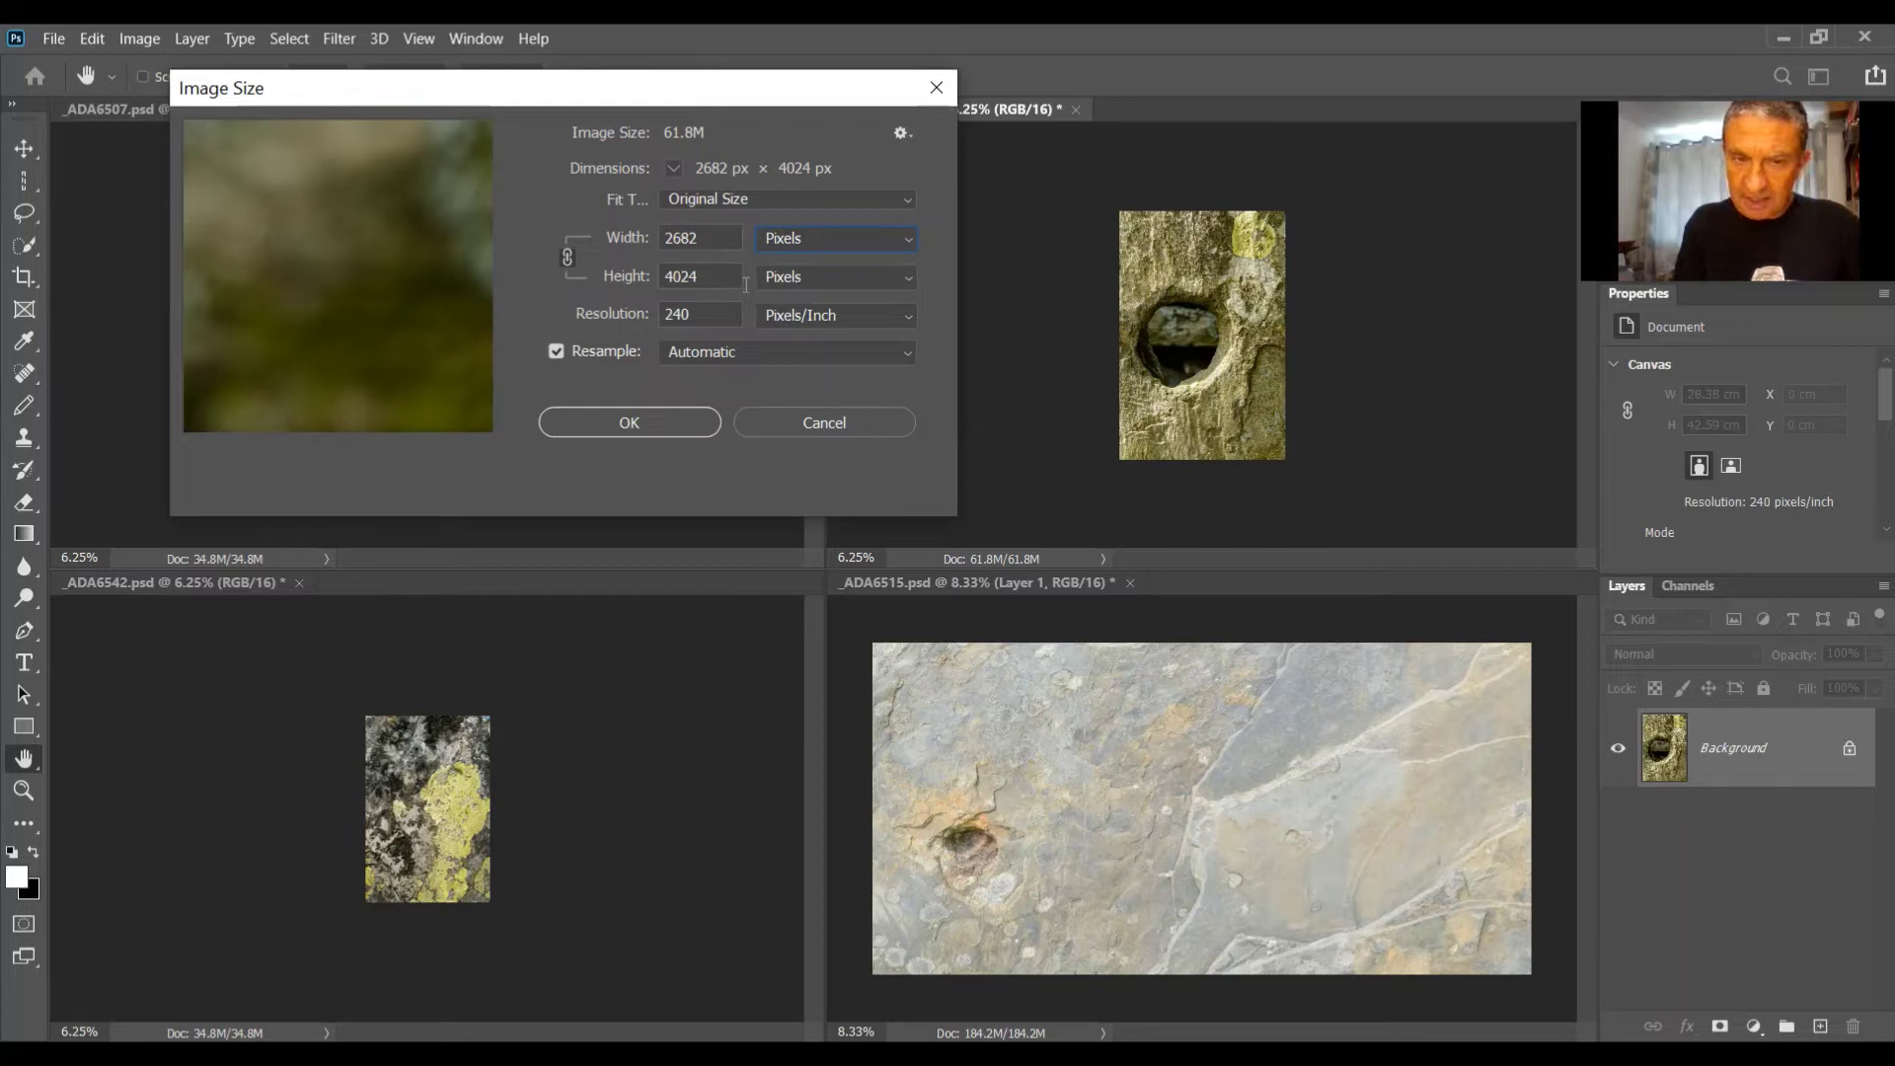
click(772, 251)
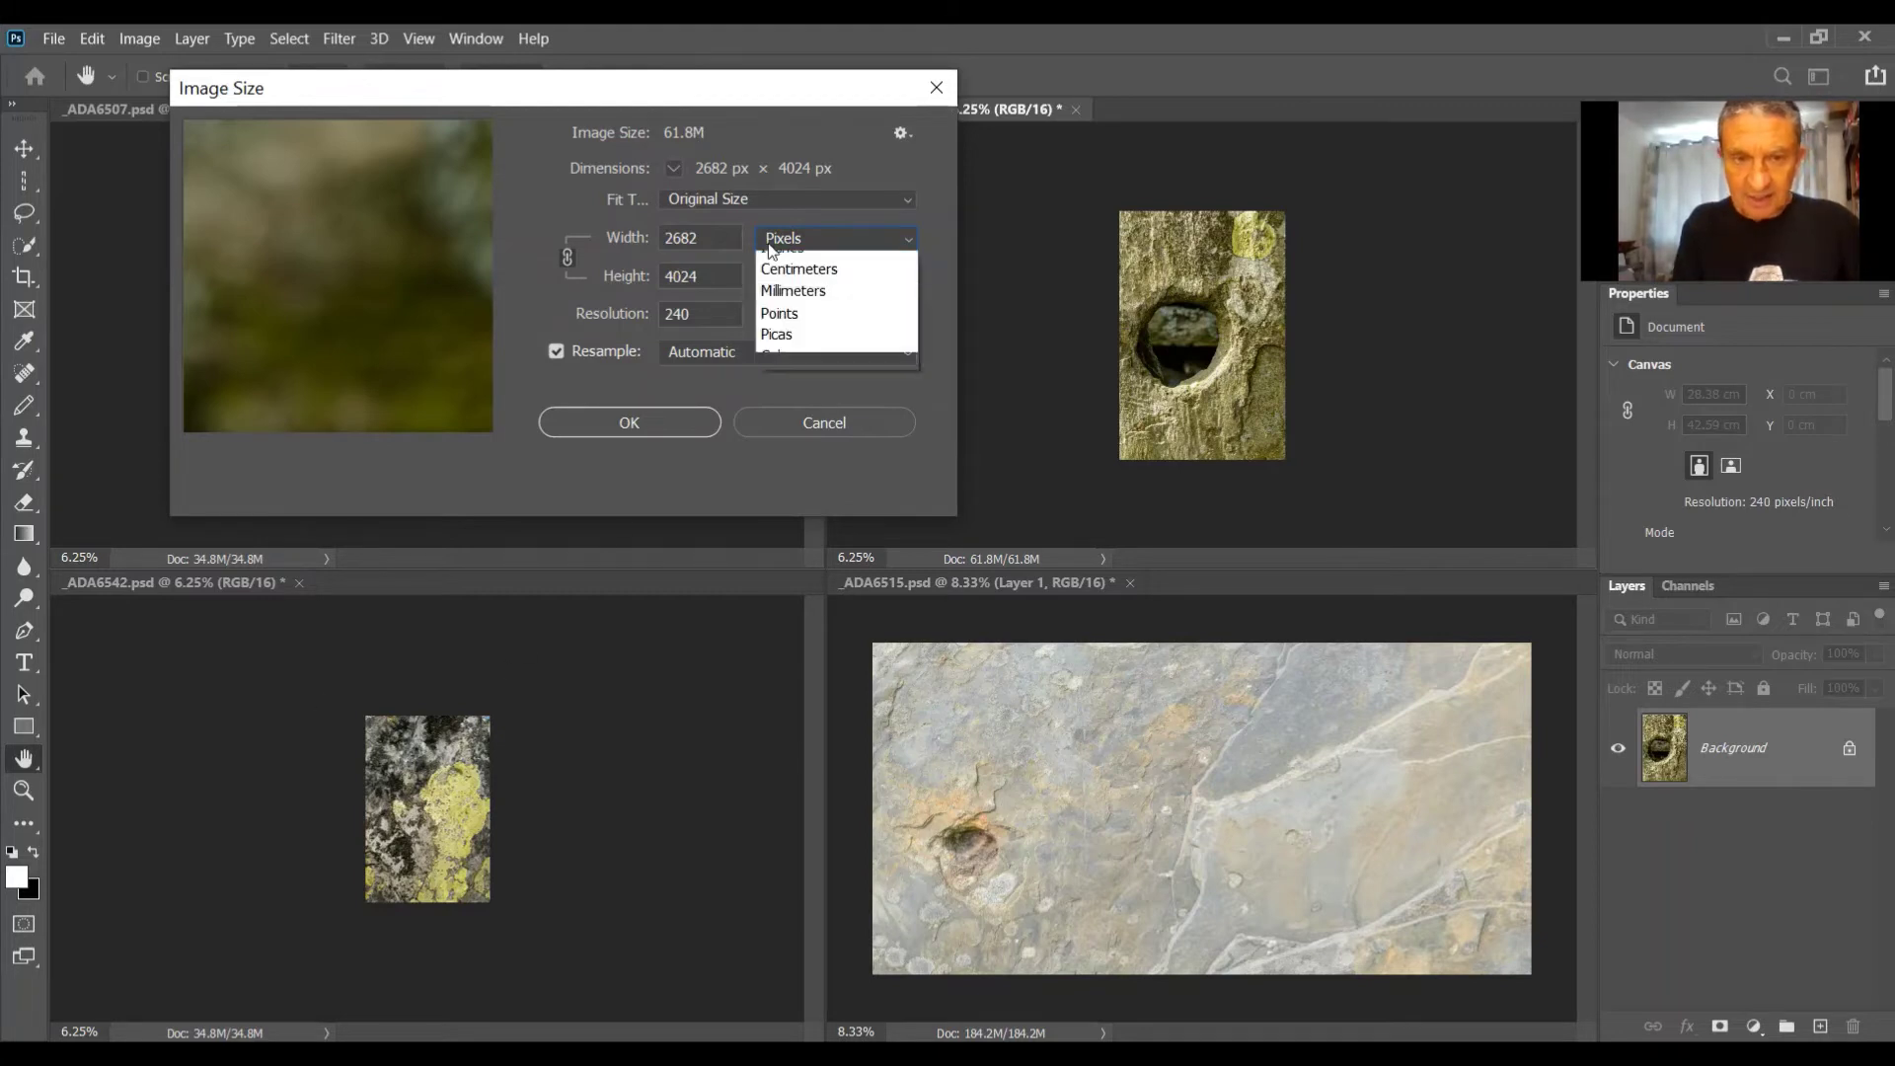
scroll(772, 250, up, 1)
click(775, 262)
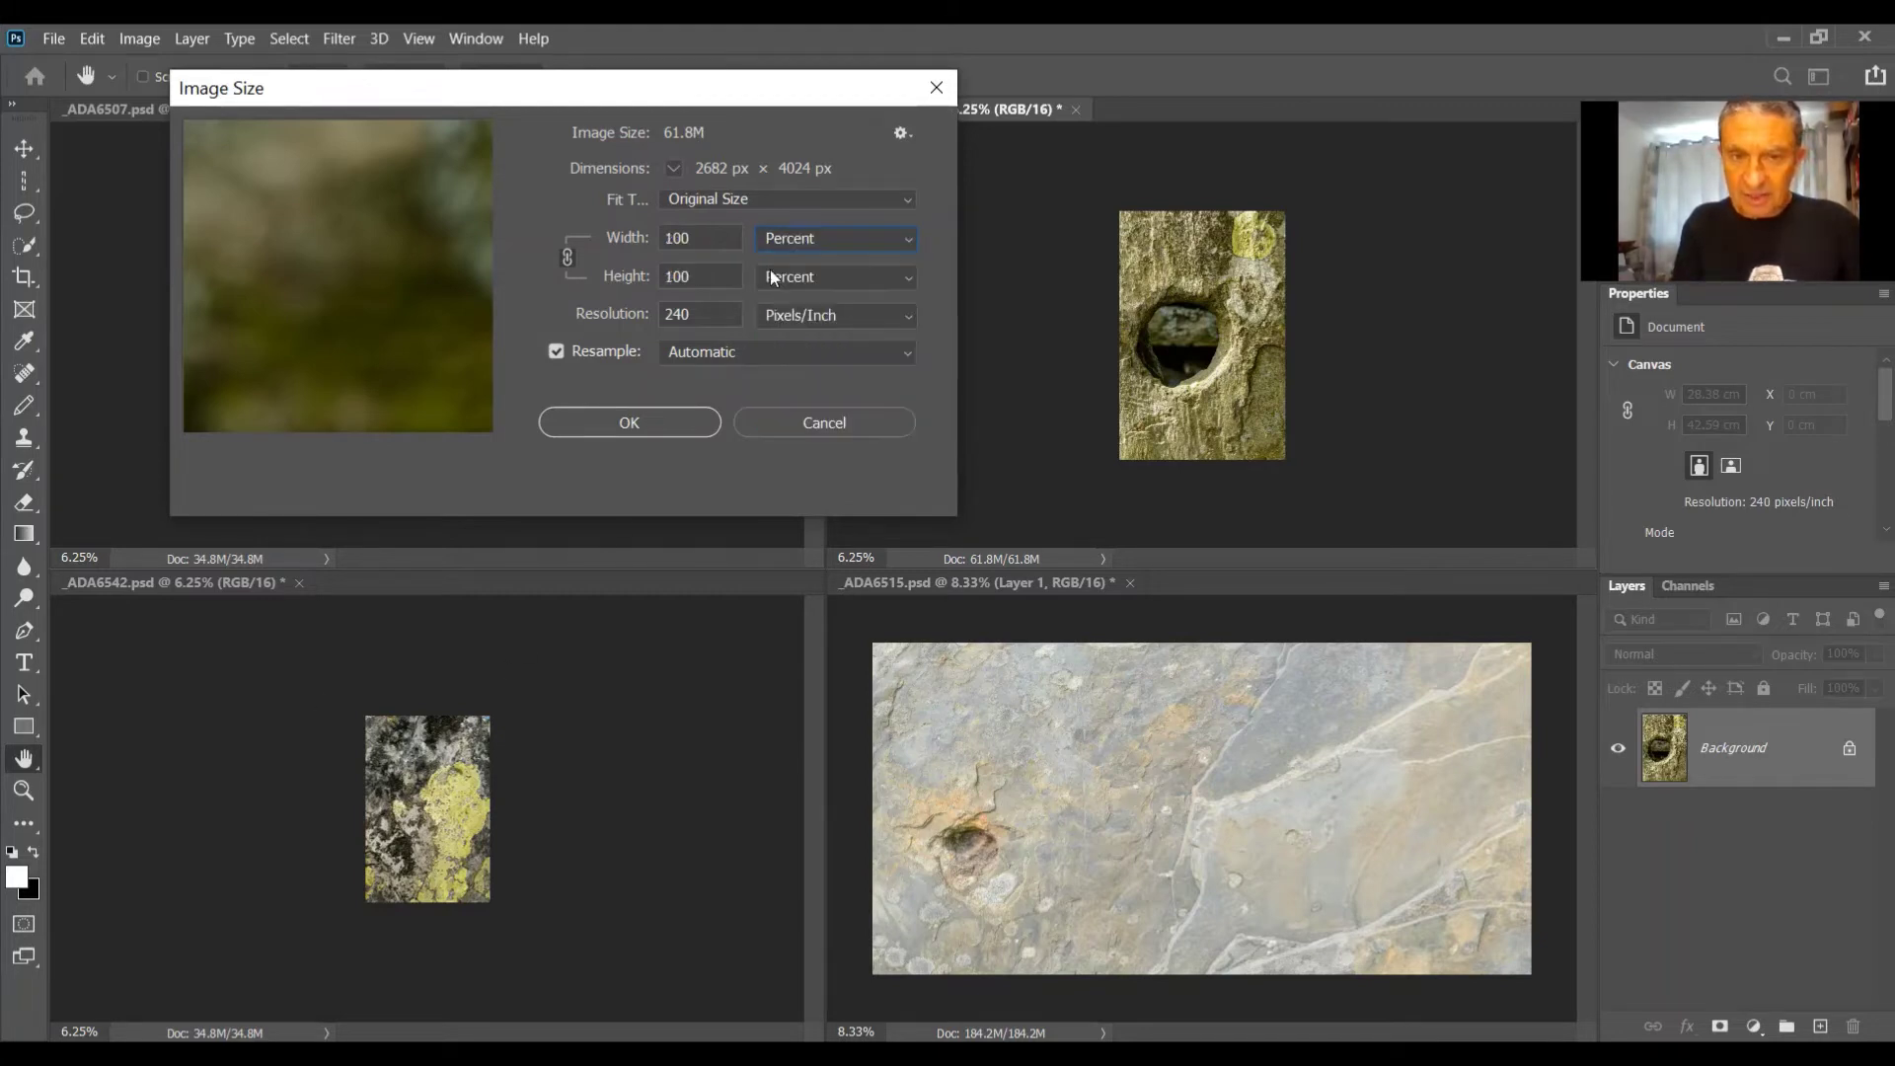
double_click(702, 238)
text(75)
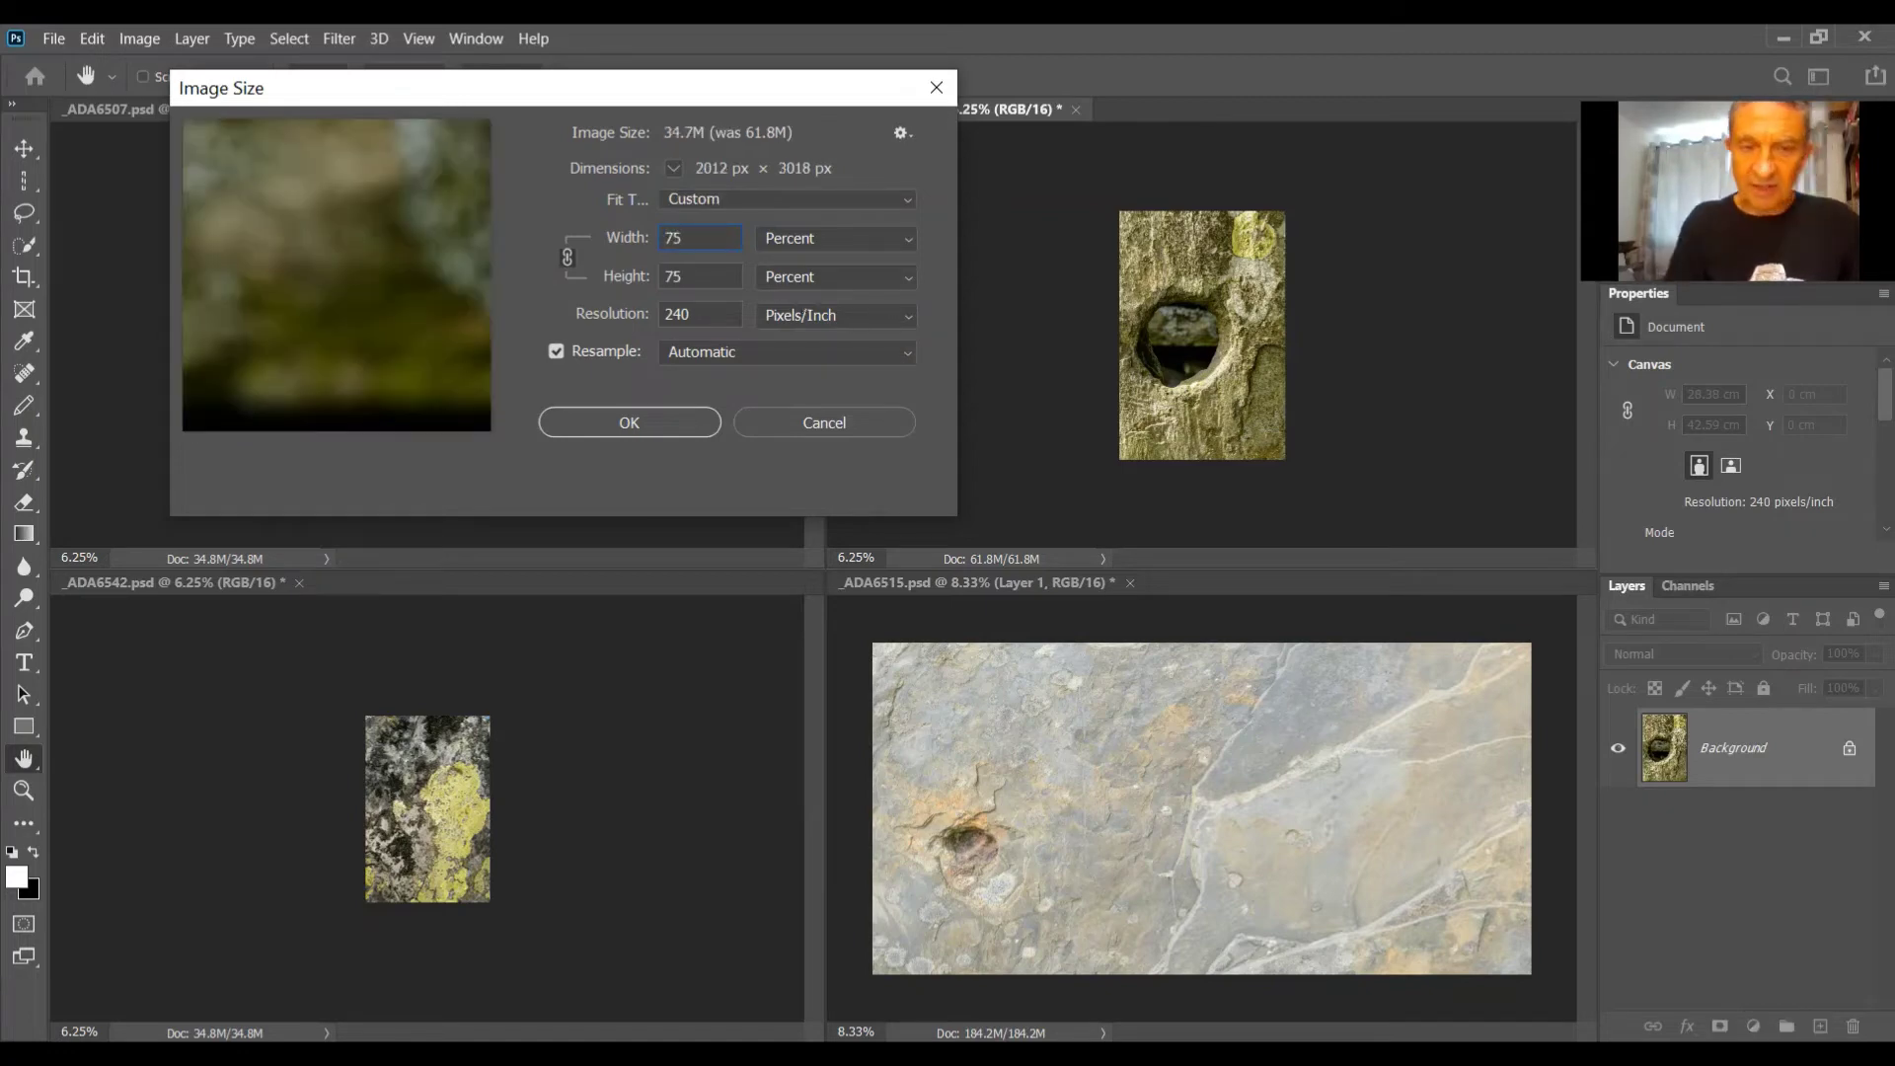
click(682, 419)
key(c)
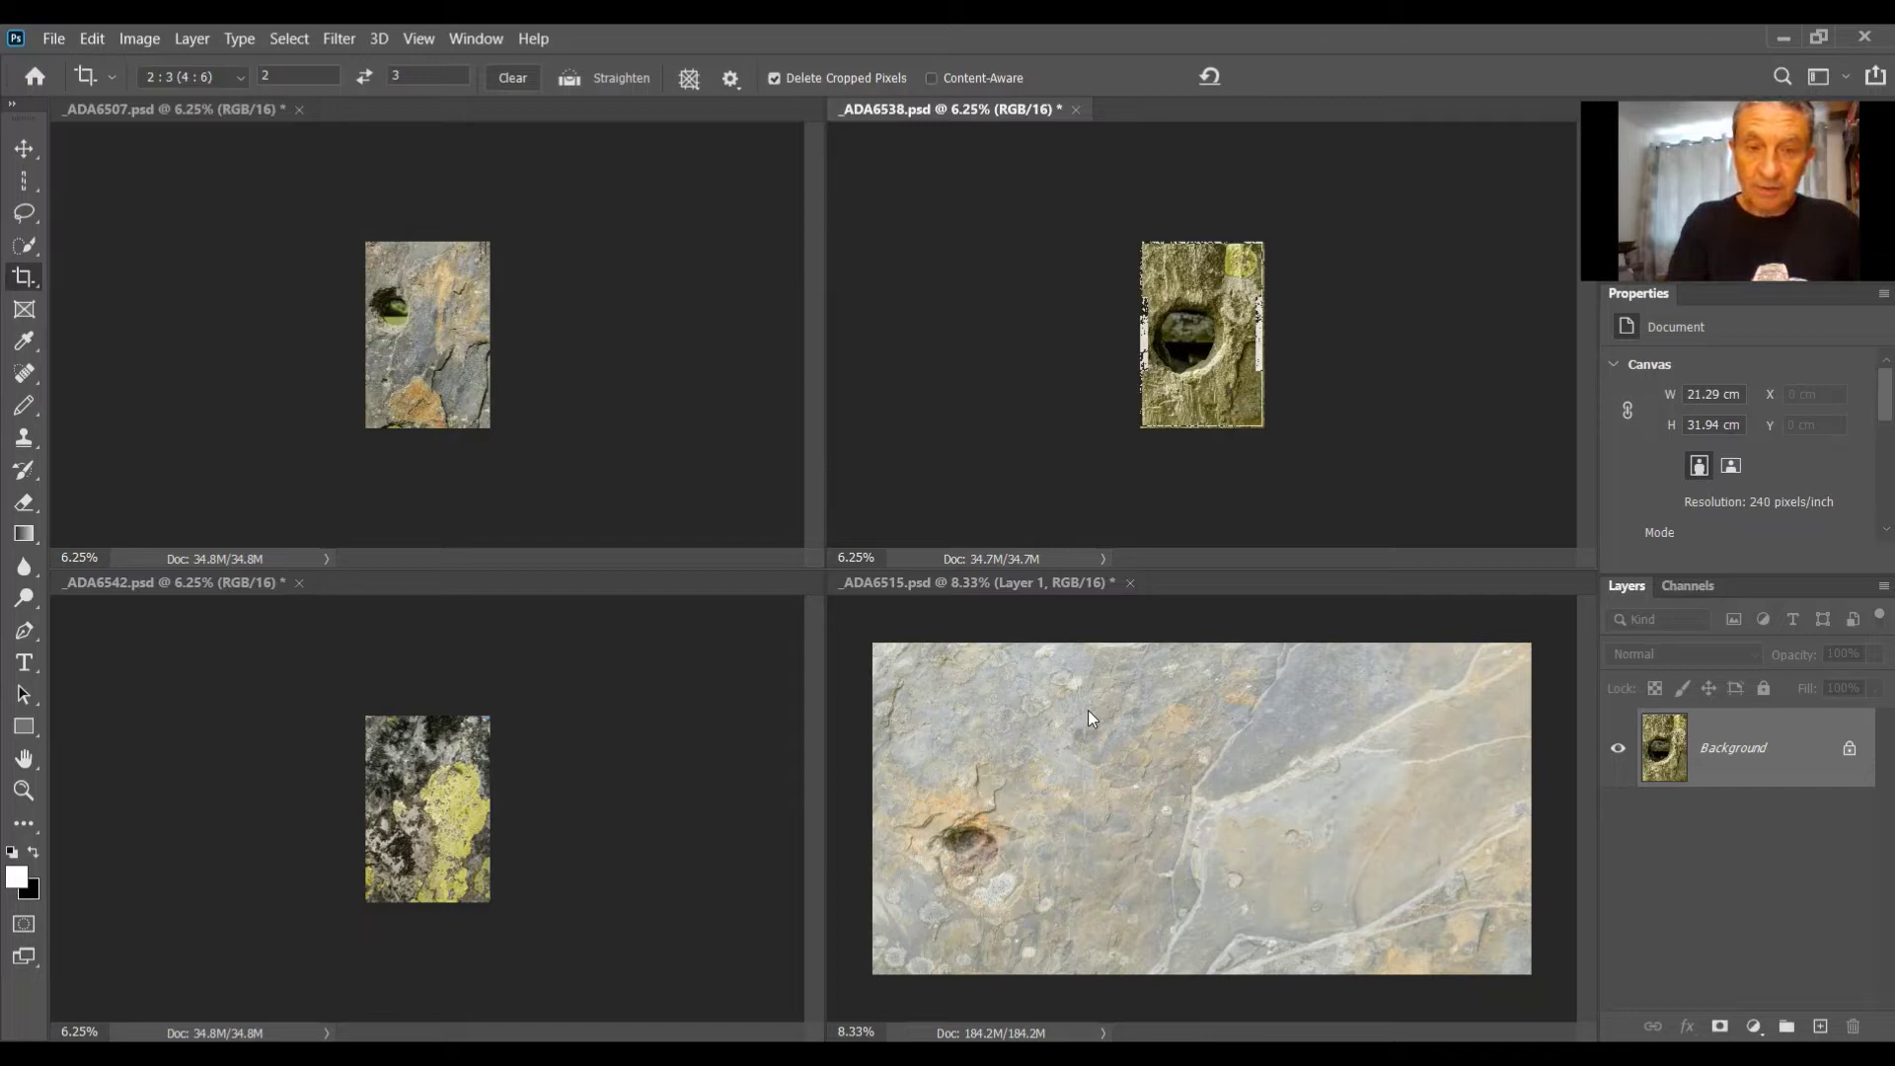
Step: Copy the holed rock photo _ADA6507 into _ADA6515 and position it as the left panel
key(v)
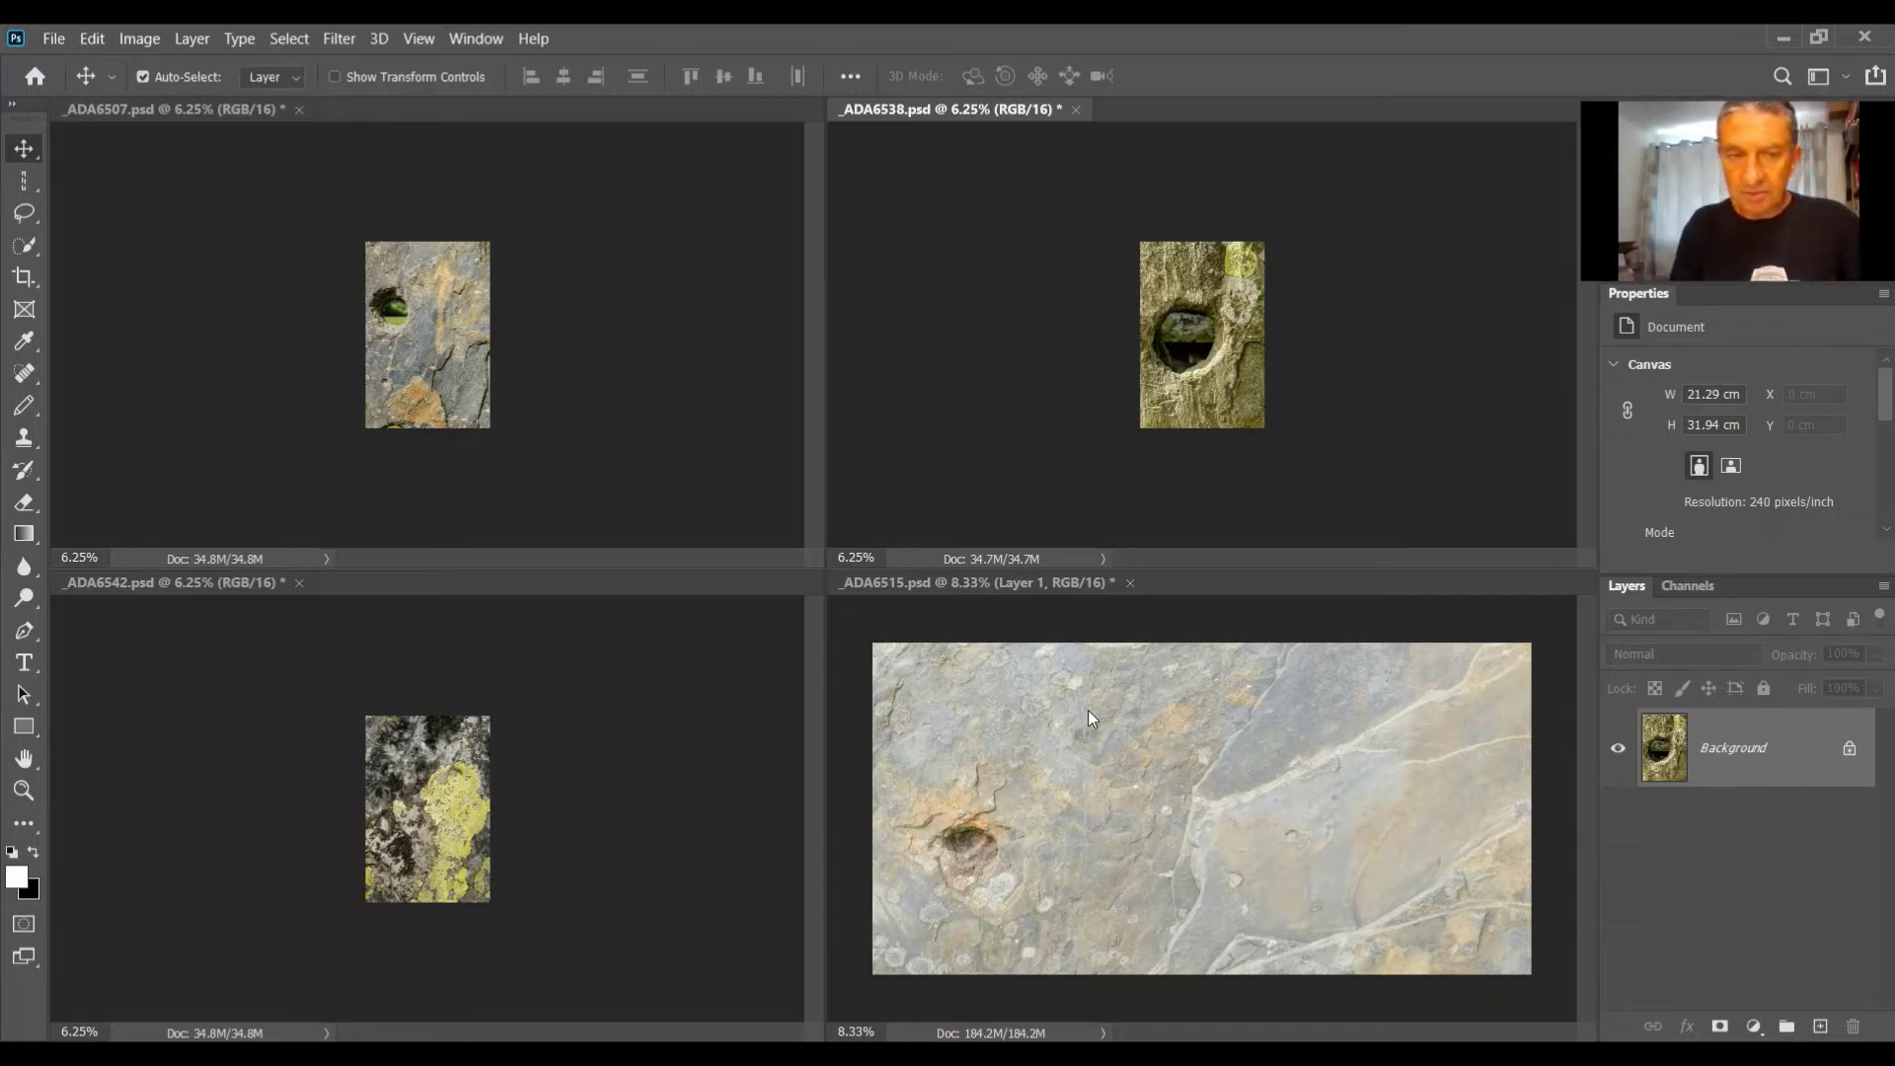
click(434, 356)
drag(422, 340, 1019, 807)
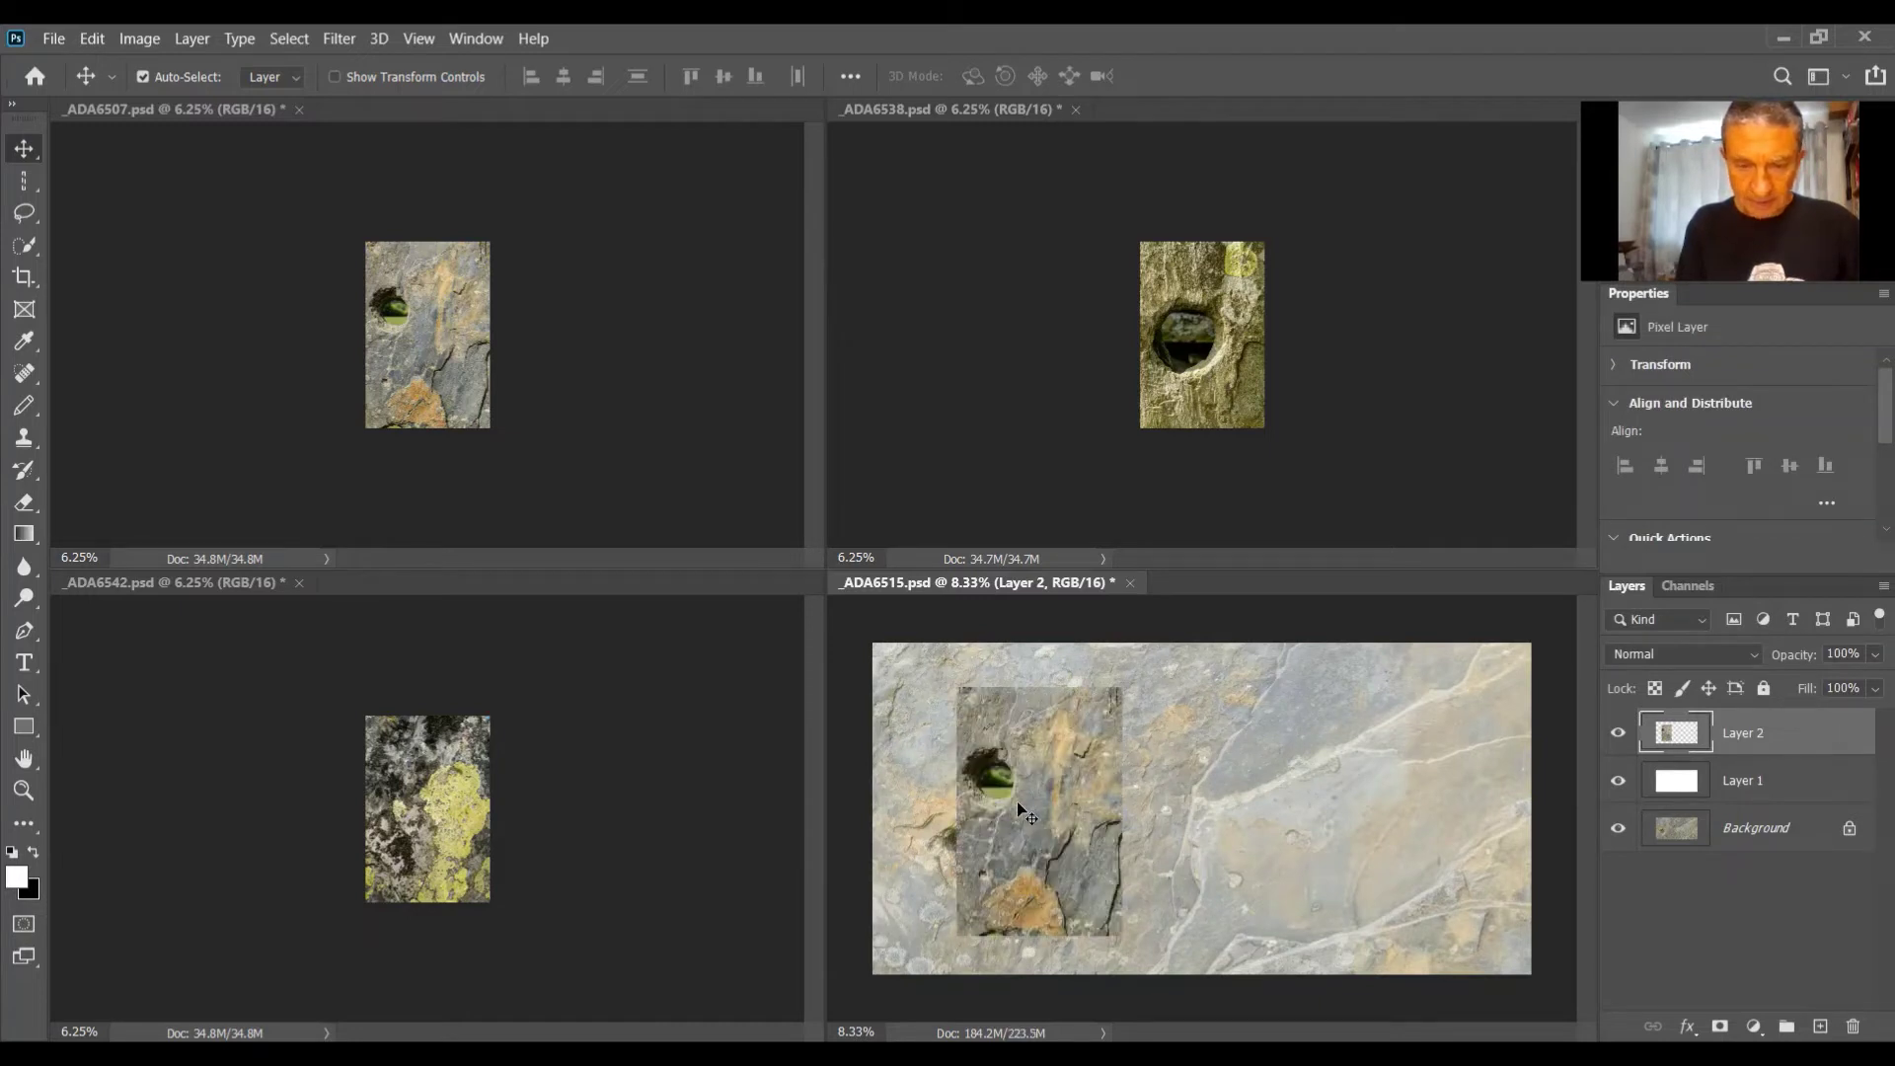
drag(1022, 810, 987, 802)
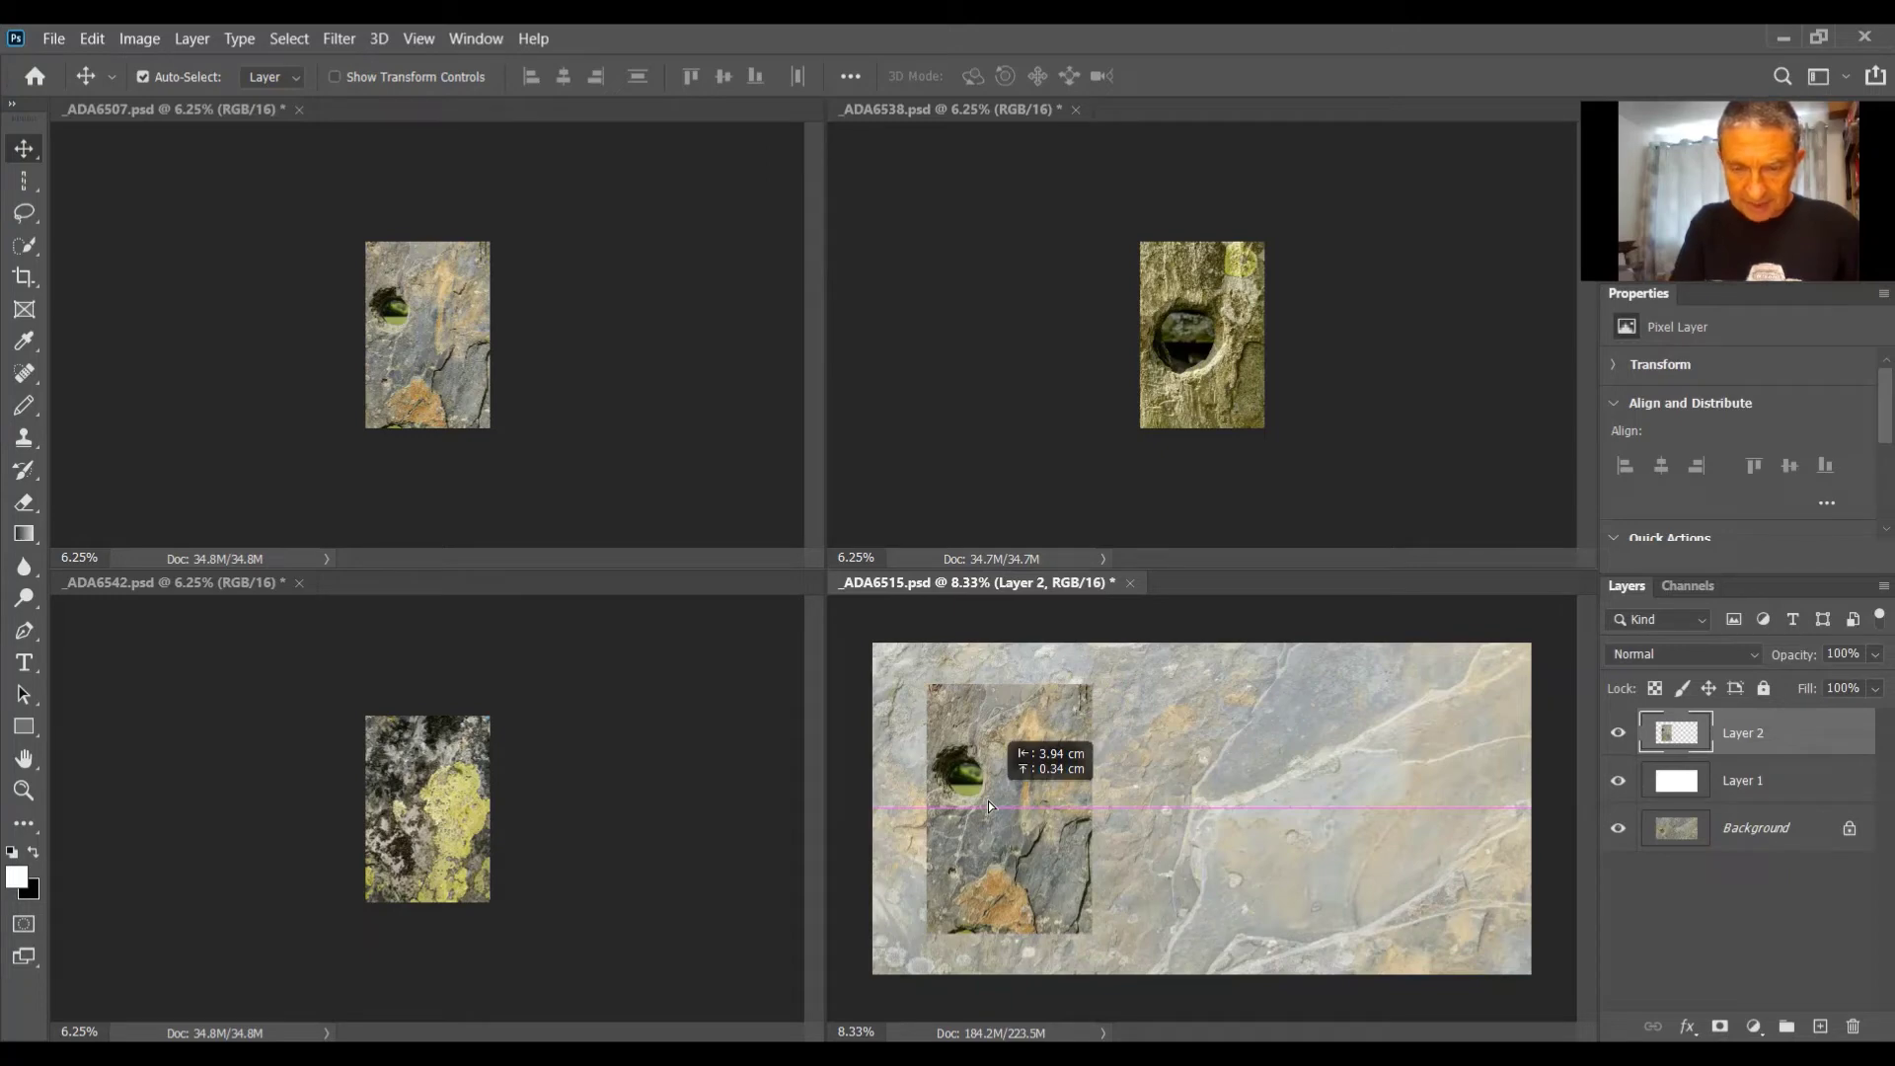
drag(987, 802, 987, 801)
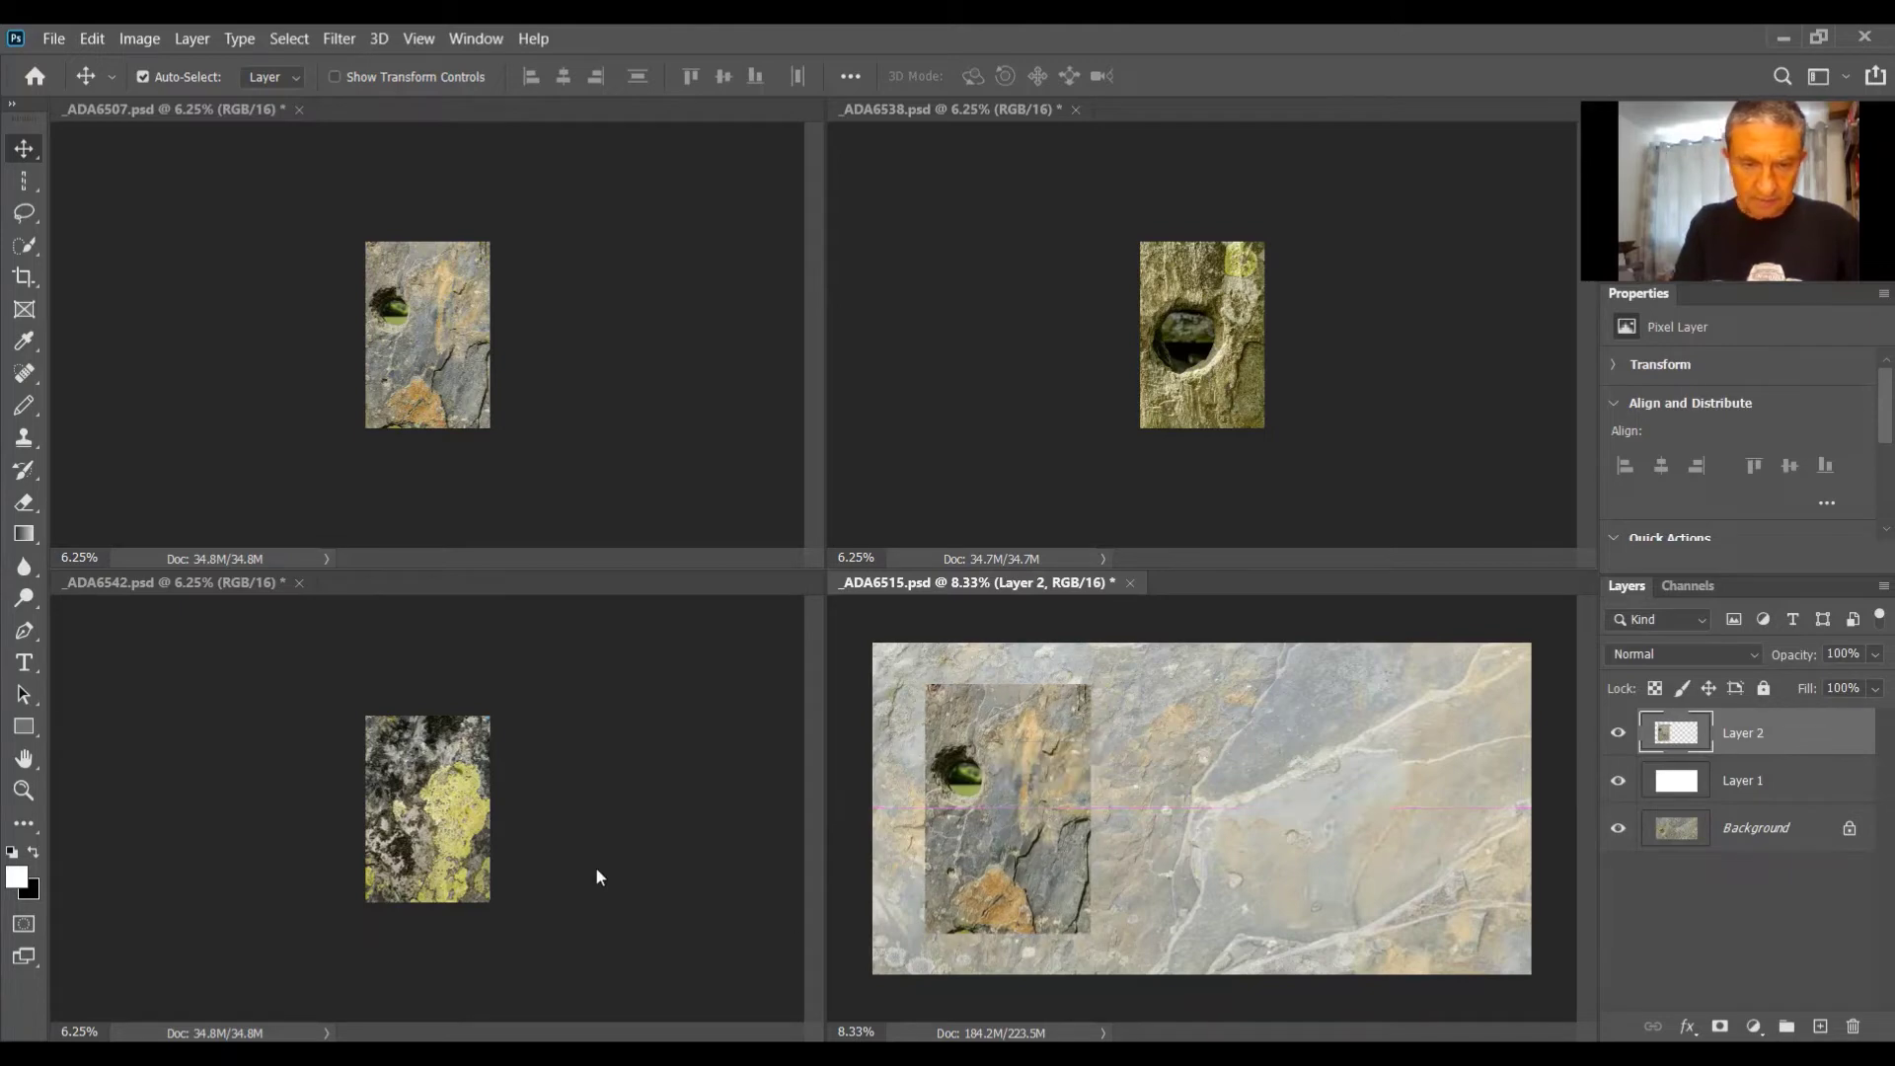
Step: Copy the lichen photo _ADA6542 into _ADA6515 beside it, top-aligned, as the middle panel
click(450, 820)
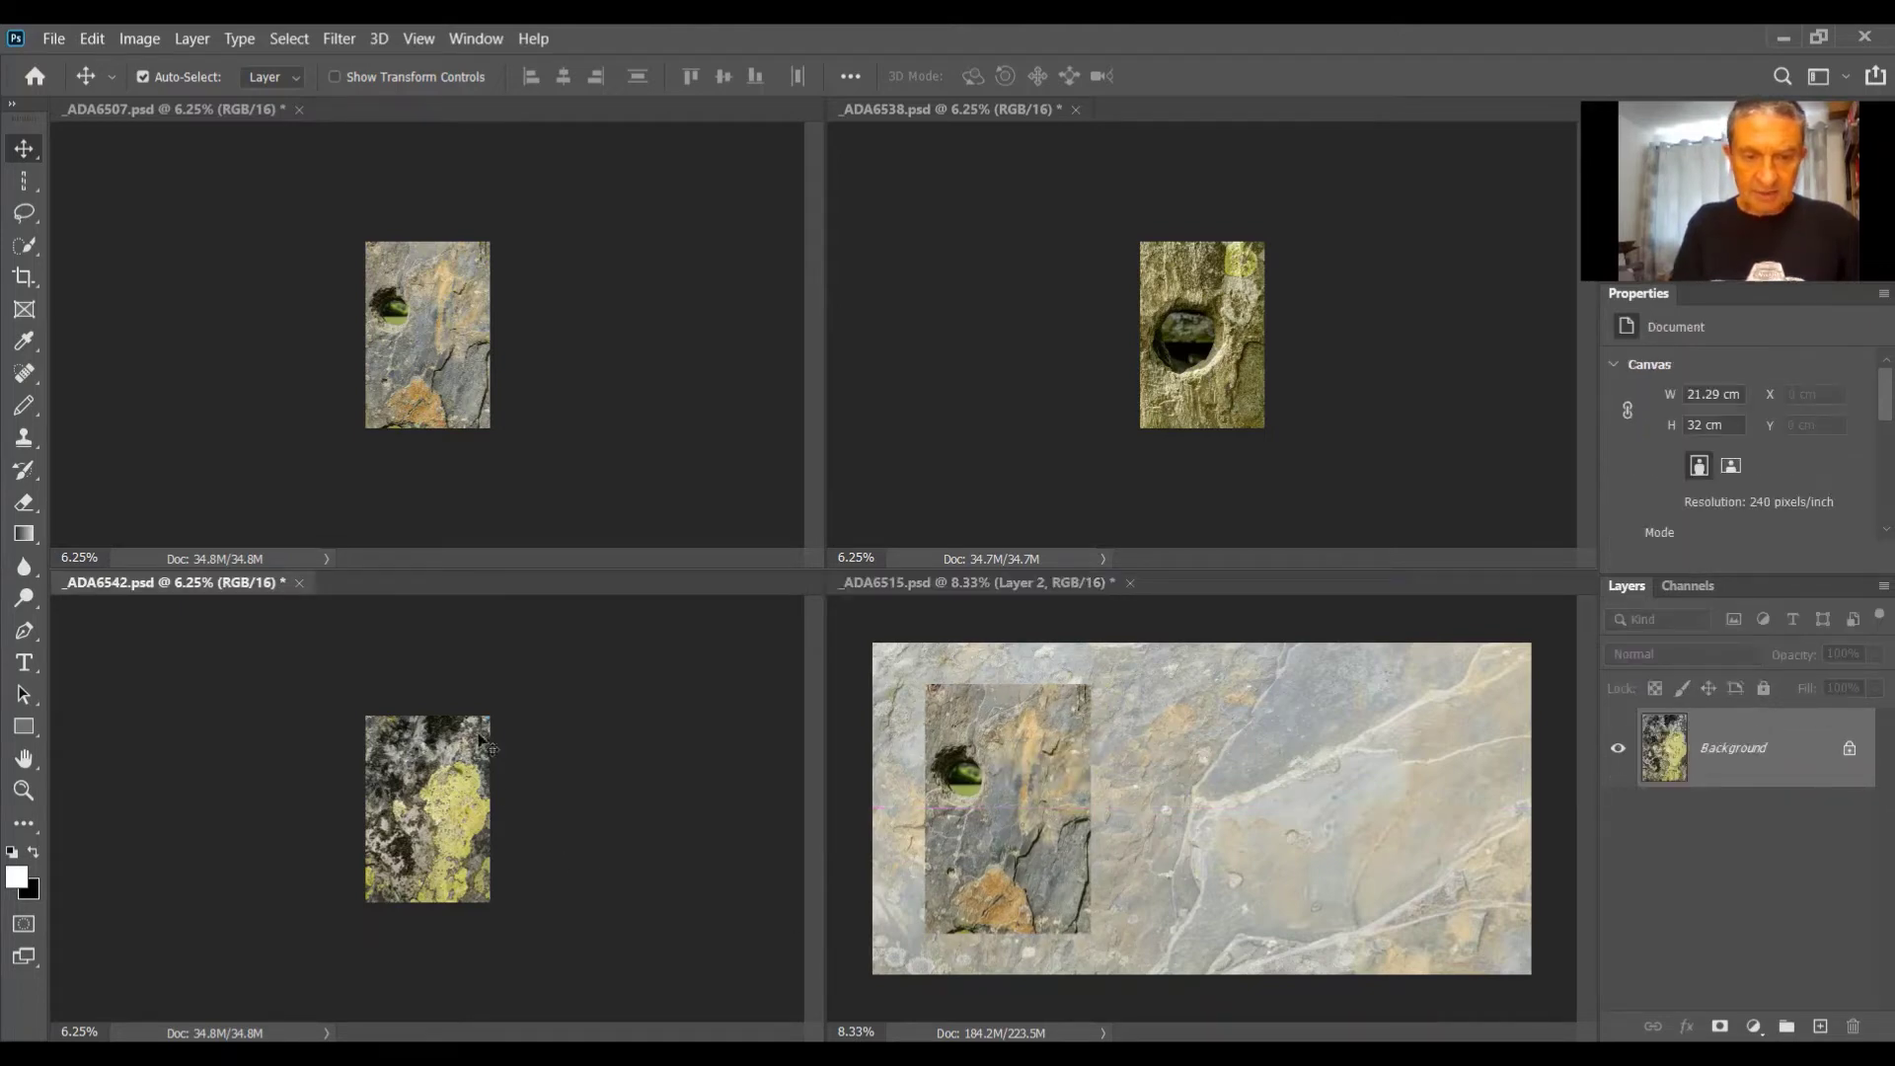
drag(457, 827, 1211, 798)
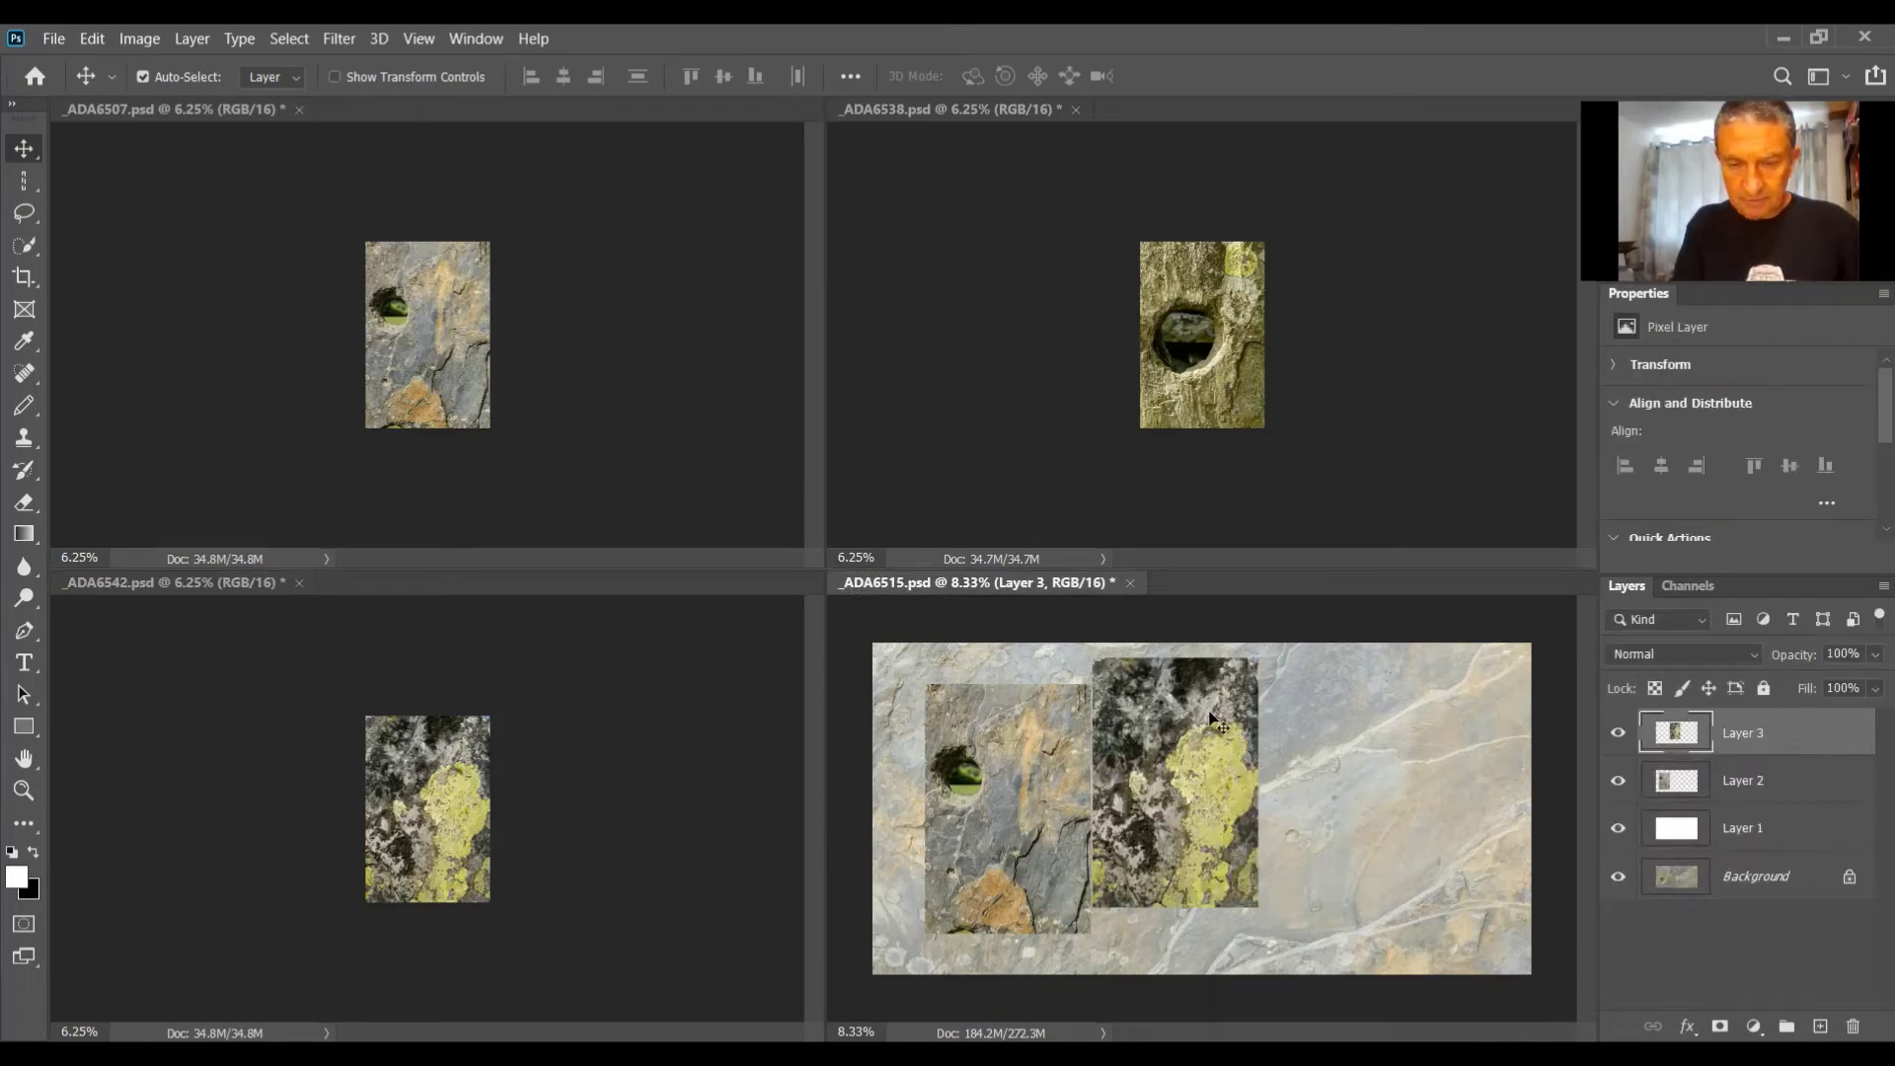
mouse_move(1196, 750)
mouse_down()
mouse_move(1224, 763)
mouse_move(1210, 770)
mouse_up()
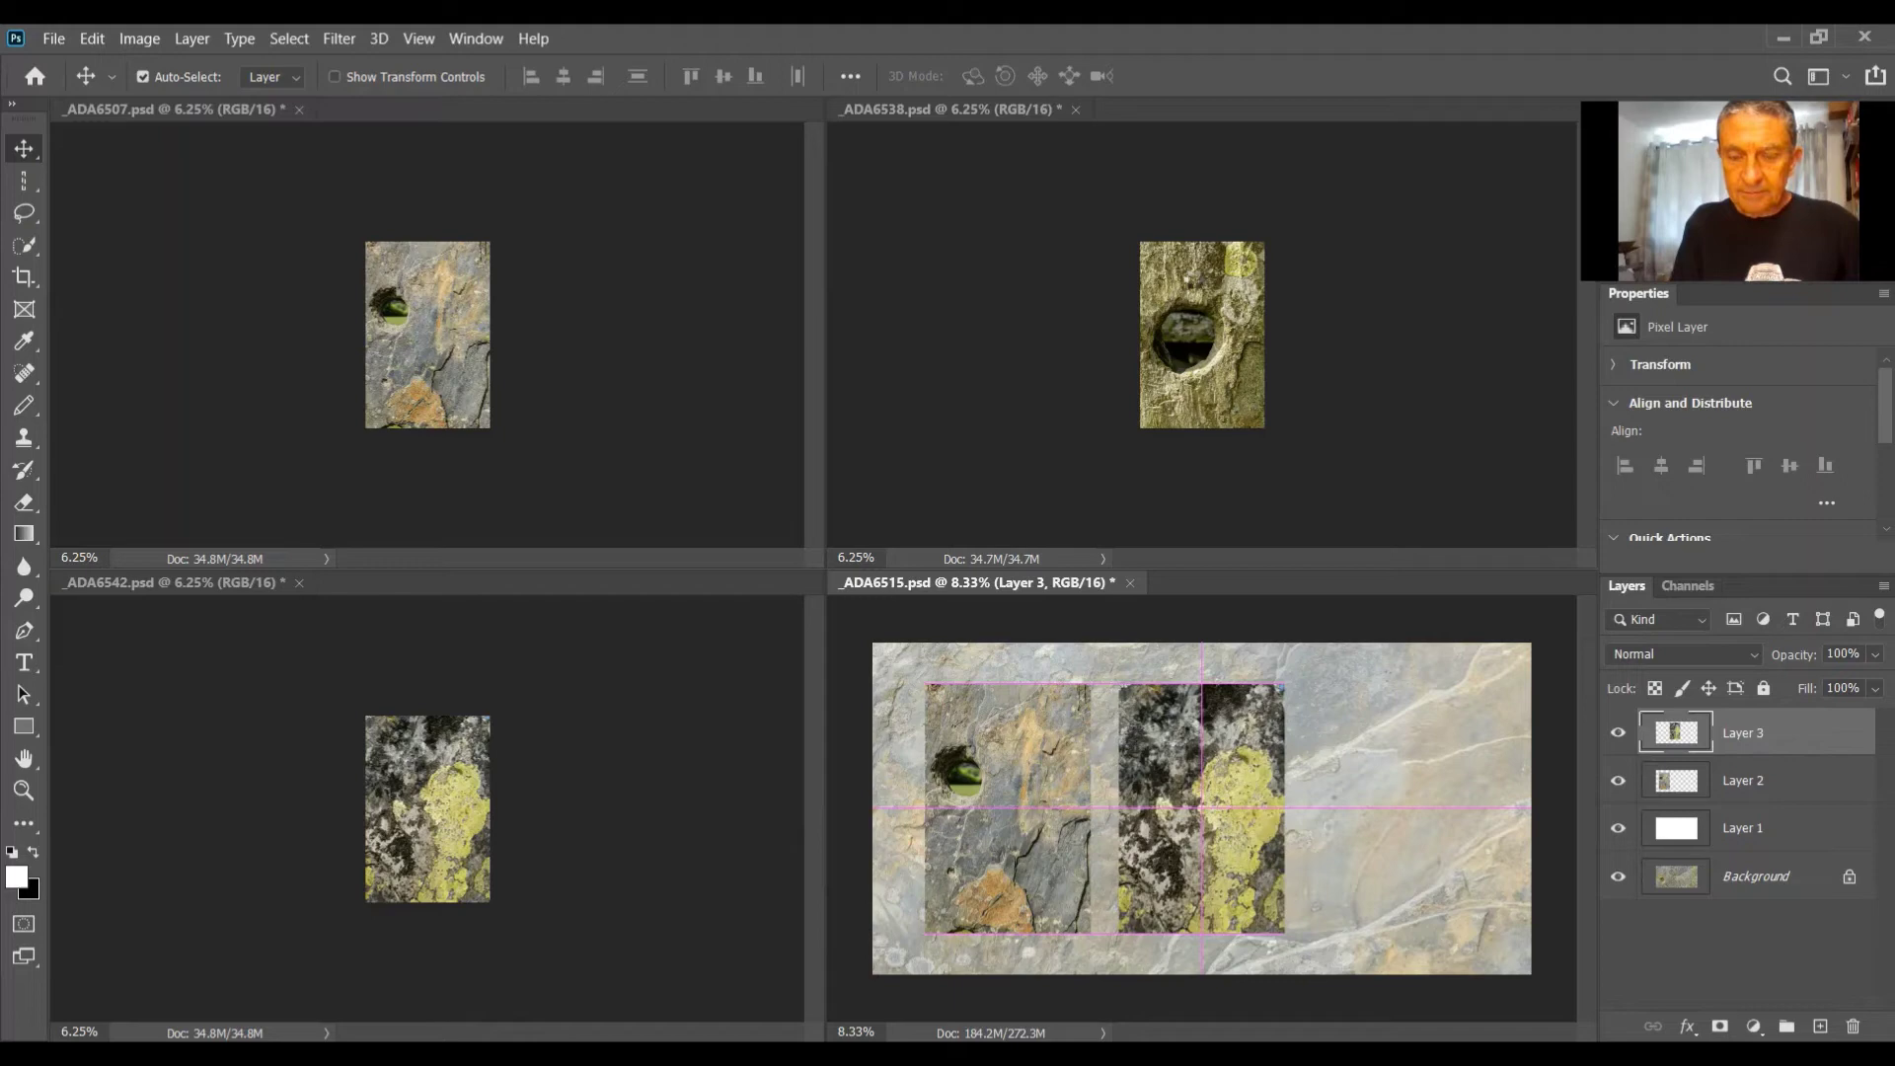
Step: Copy _ADA6538 in as the right panel and shift the left photo so the gaps are equal
click(1194, 285)
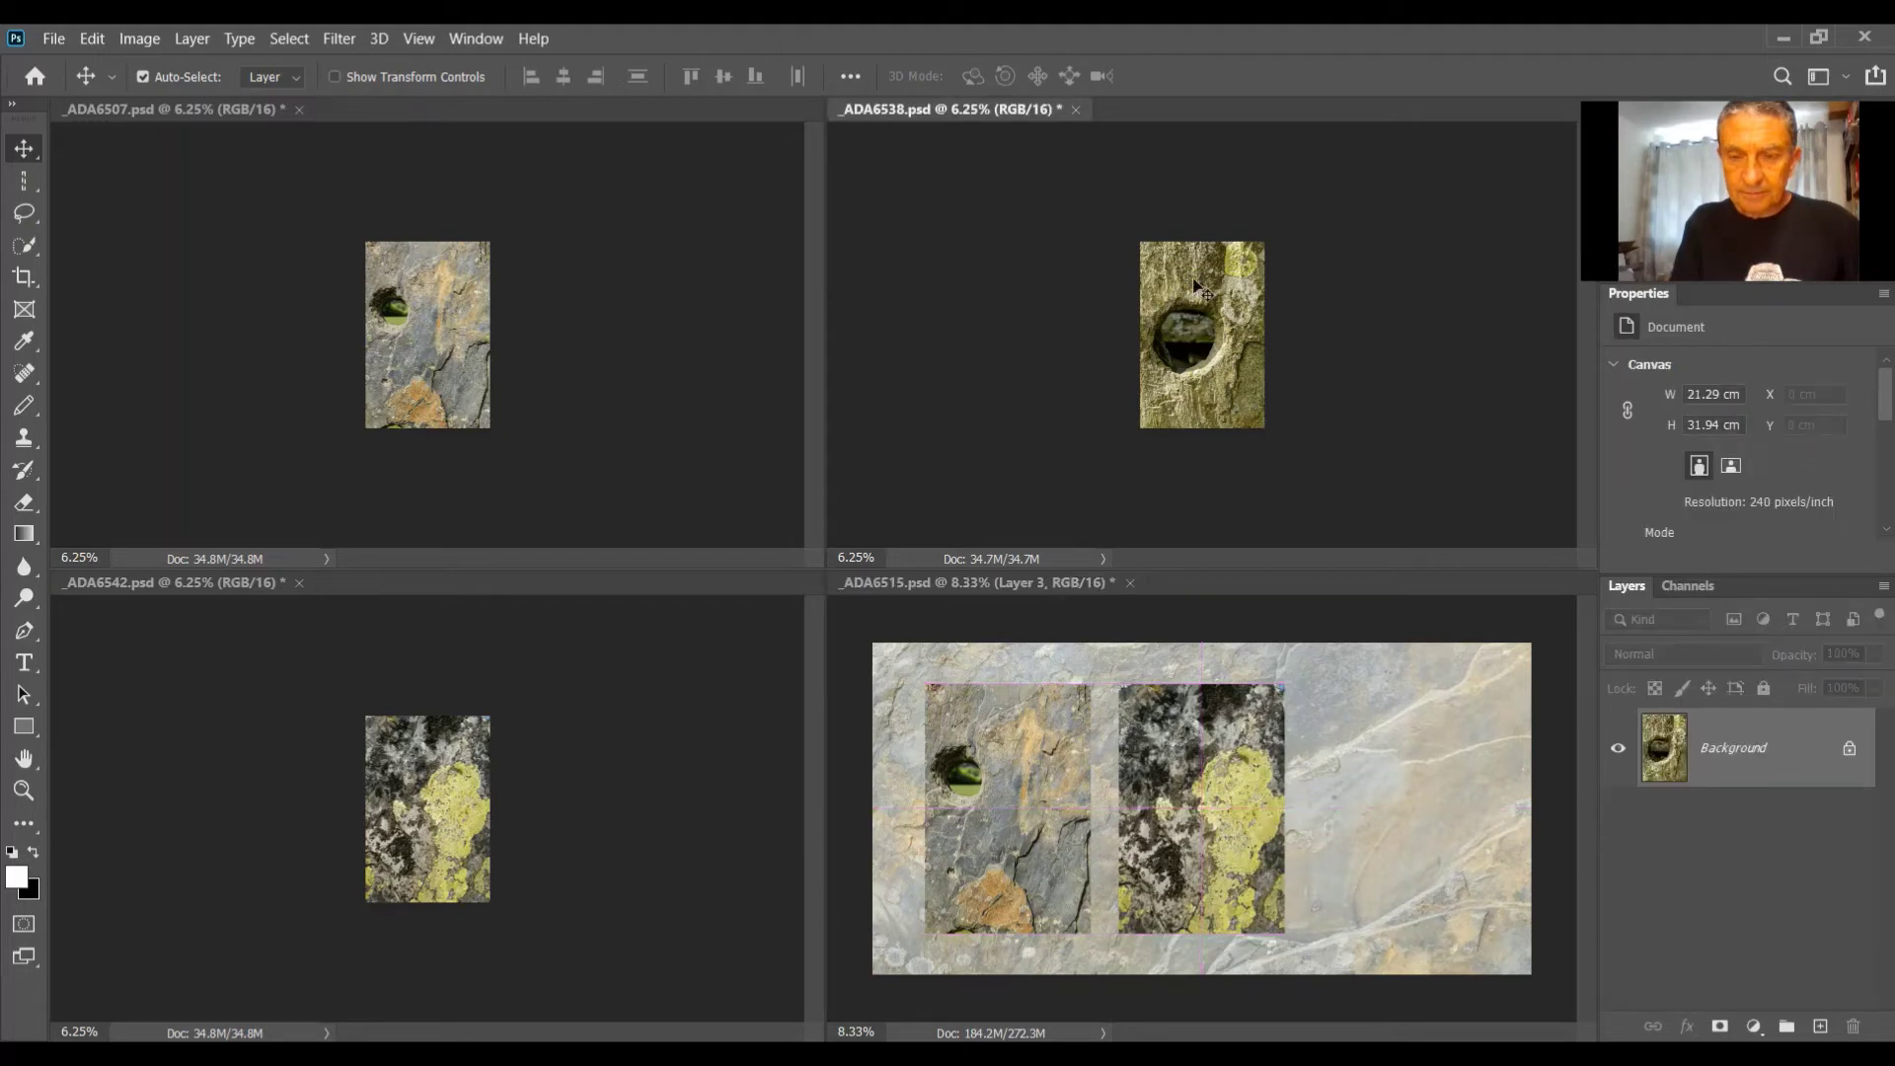
drag(1206, 282, 1404, 825)
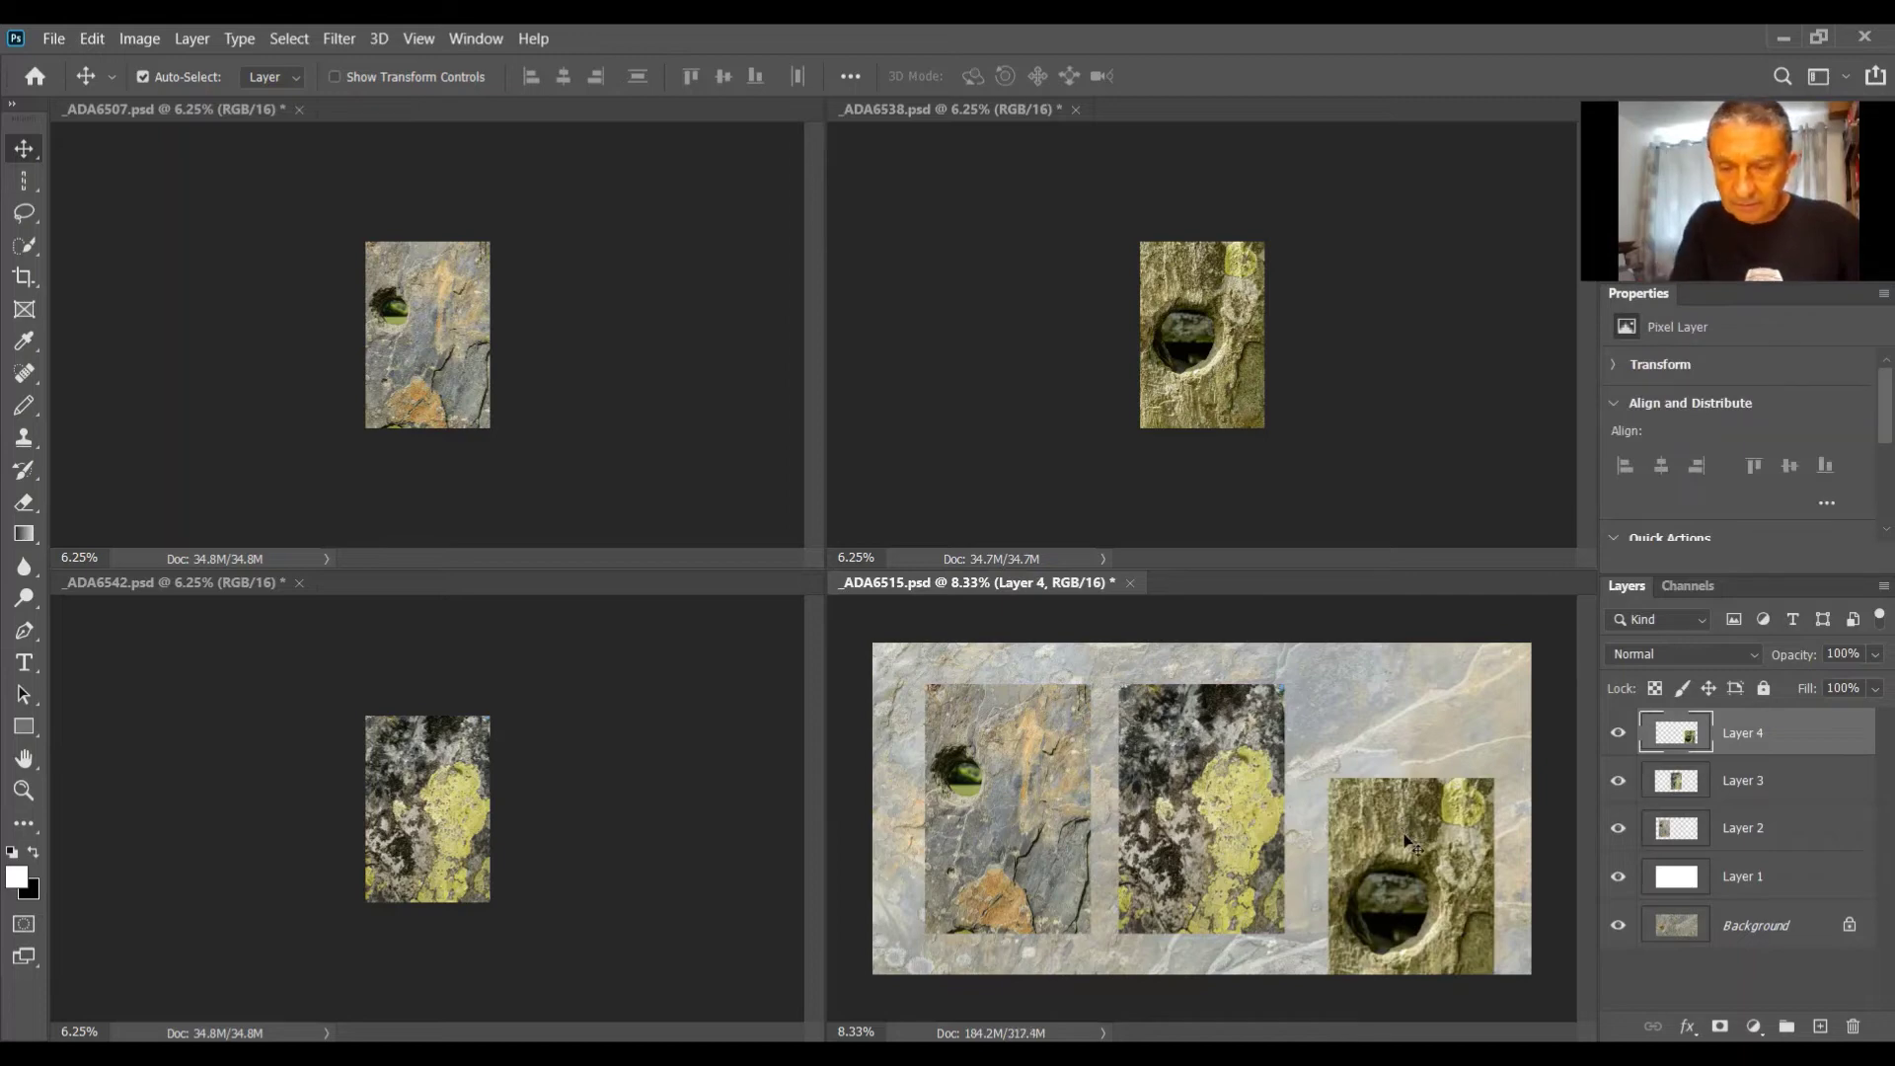
drag(1402, 837, 1404, 755)
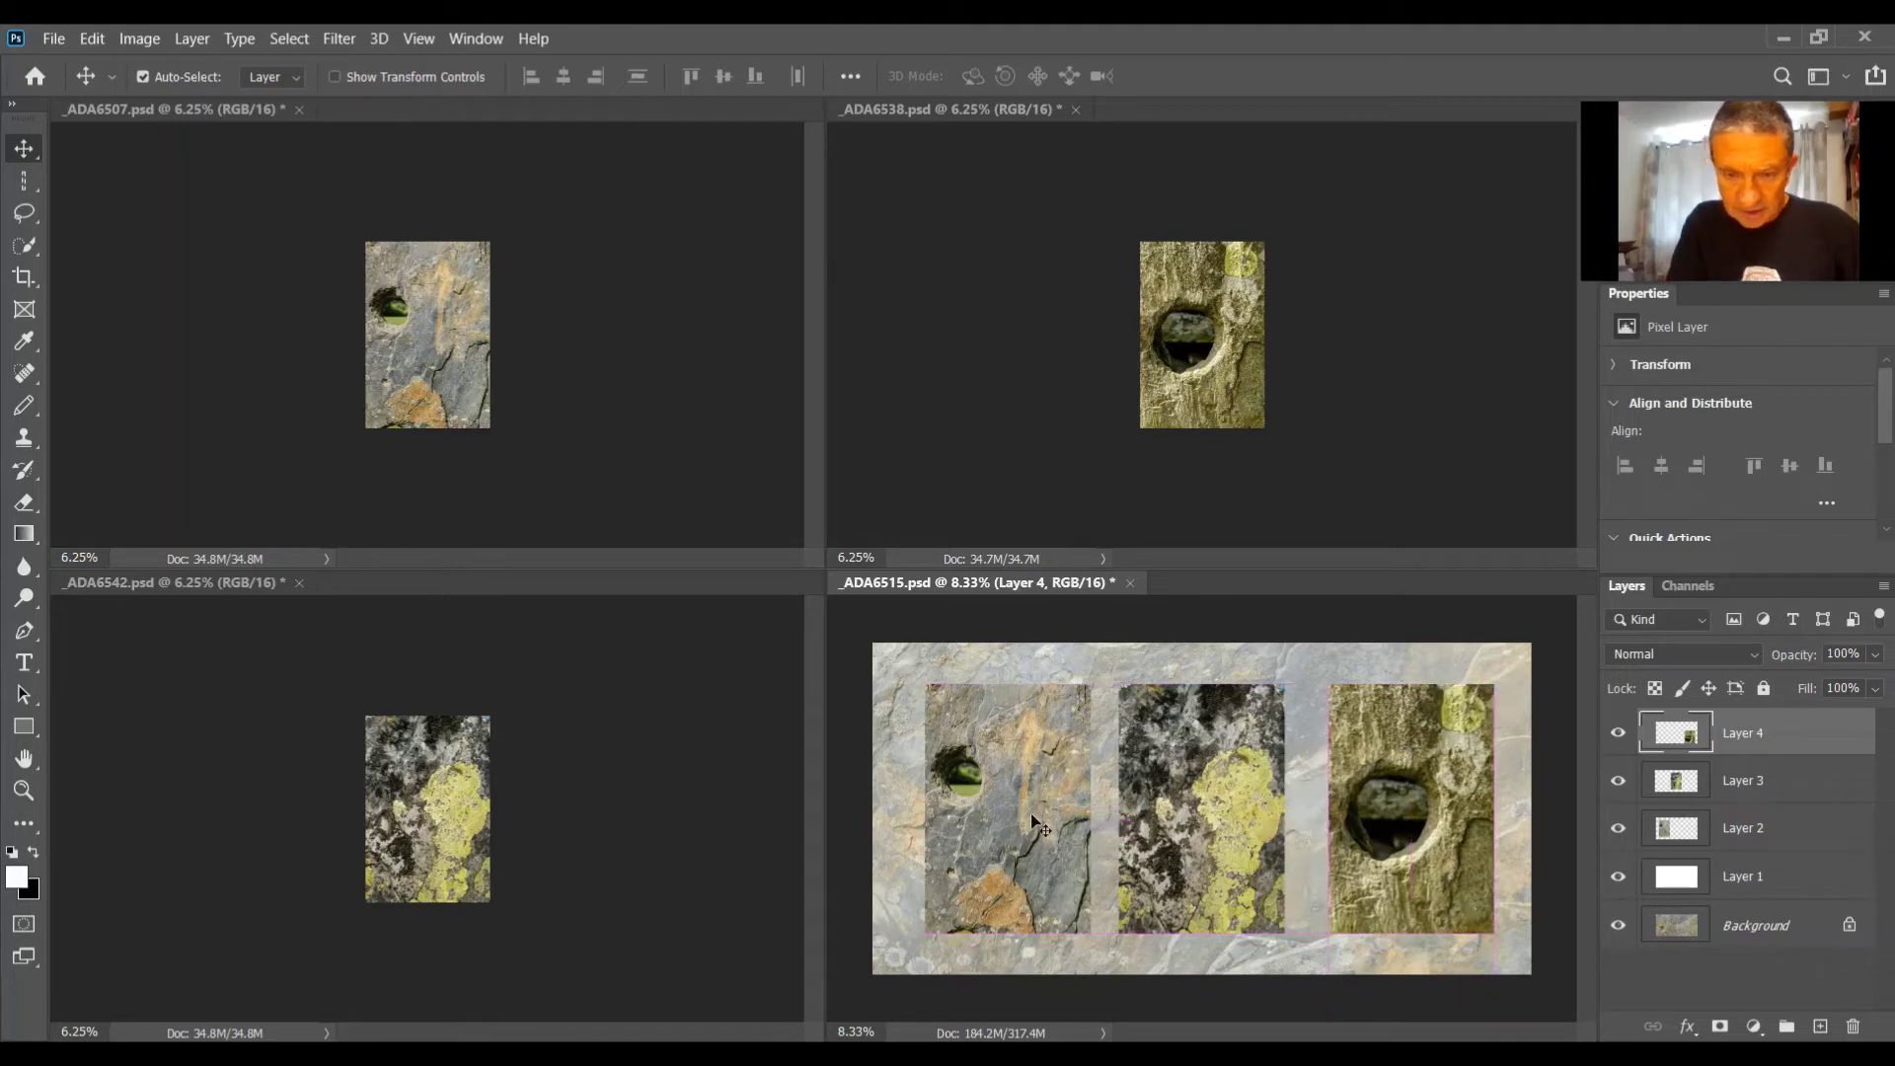
drag(1027, 809, 1013, 814)
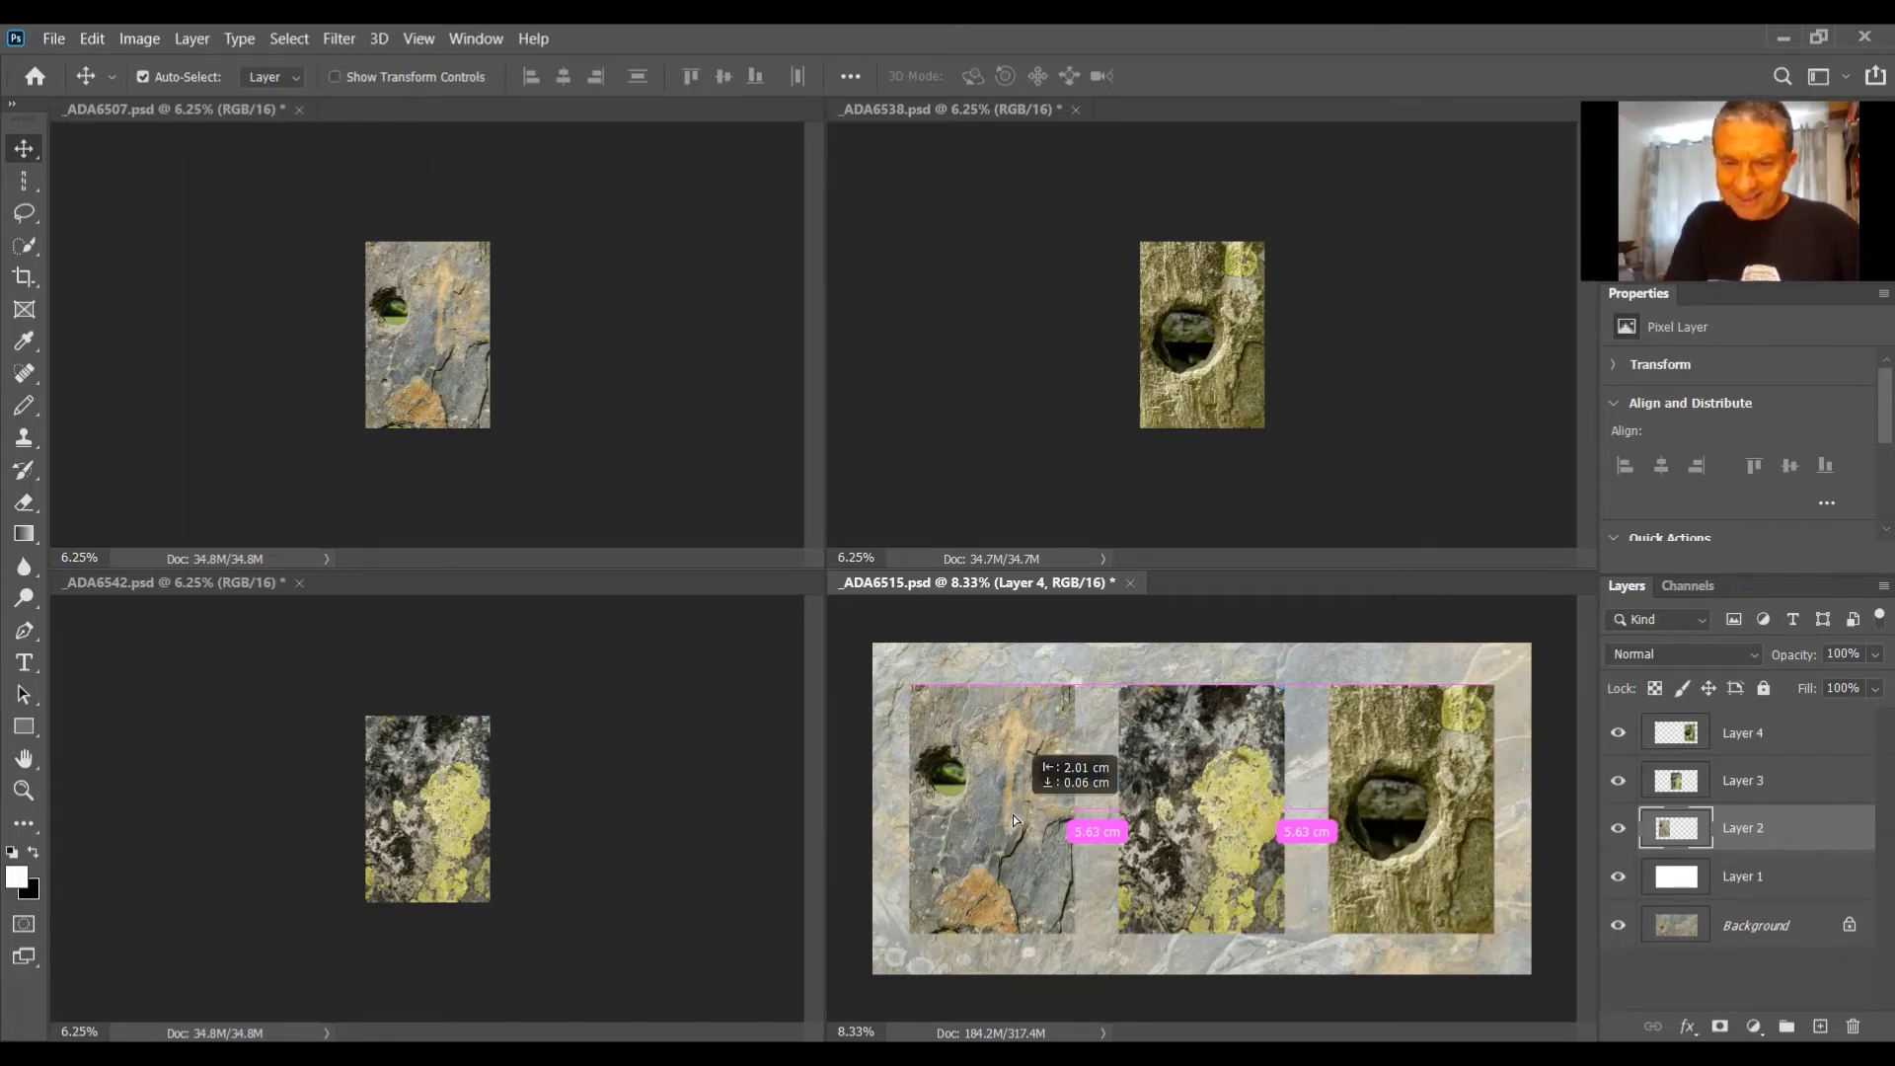
drag(1013, 814, 1012, 814)
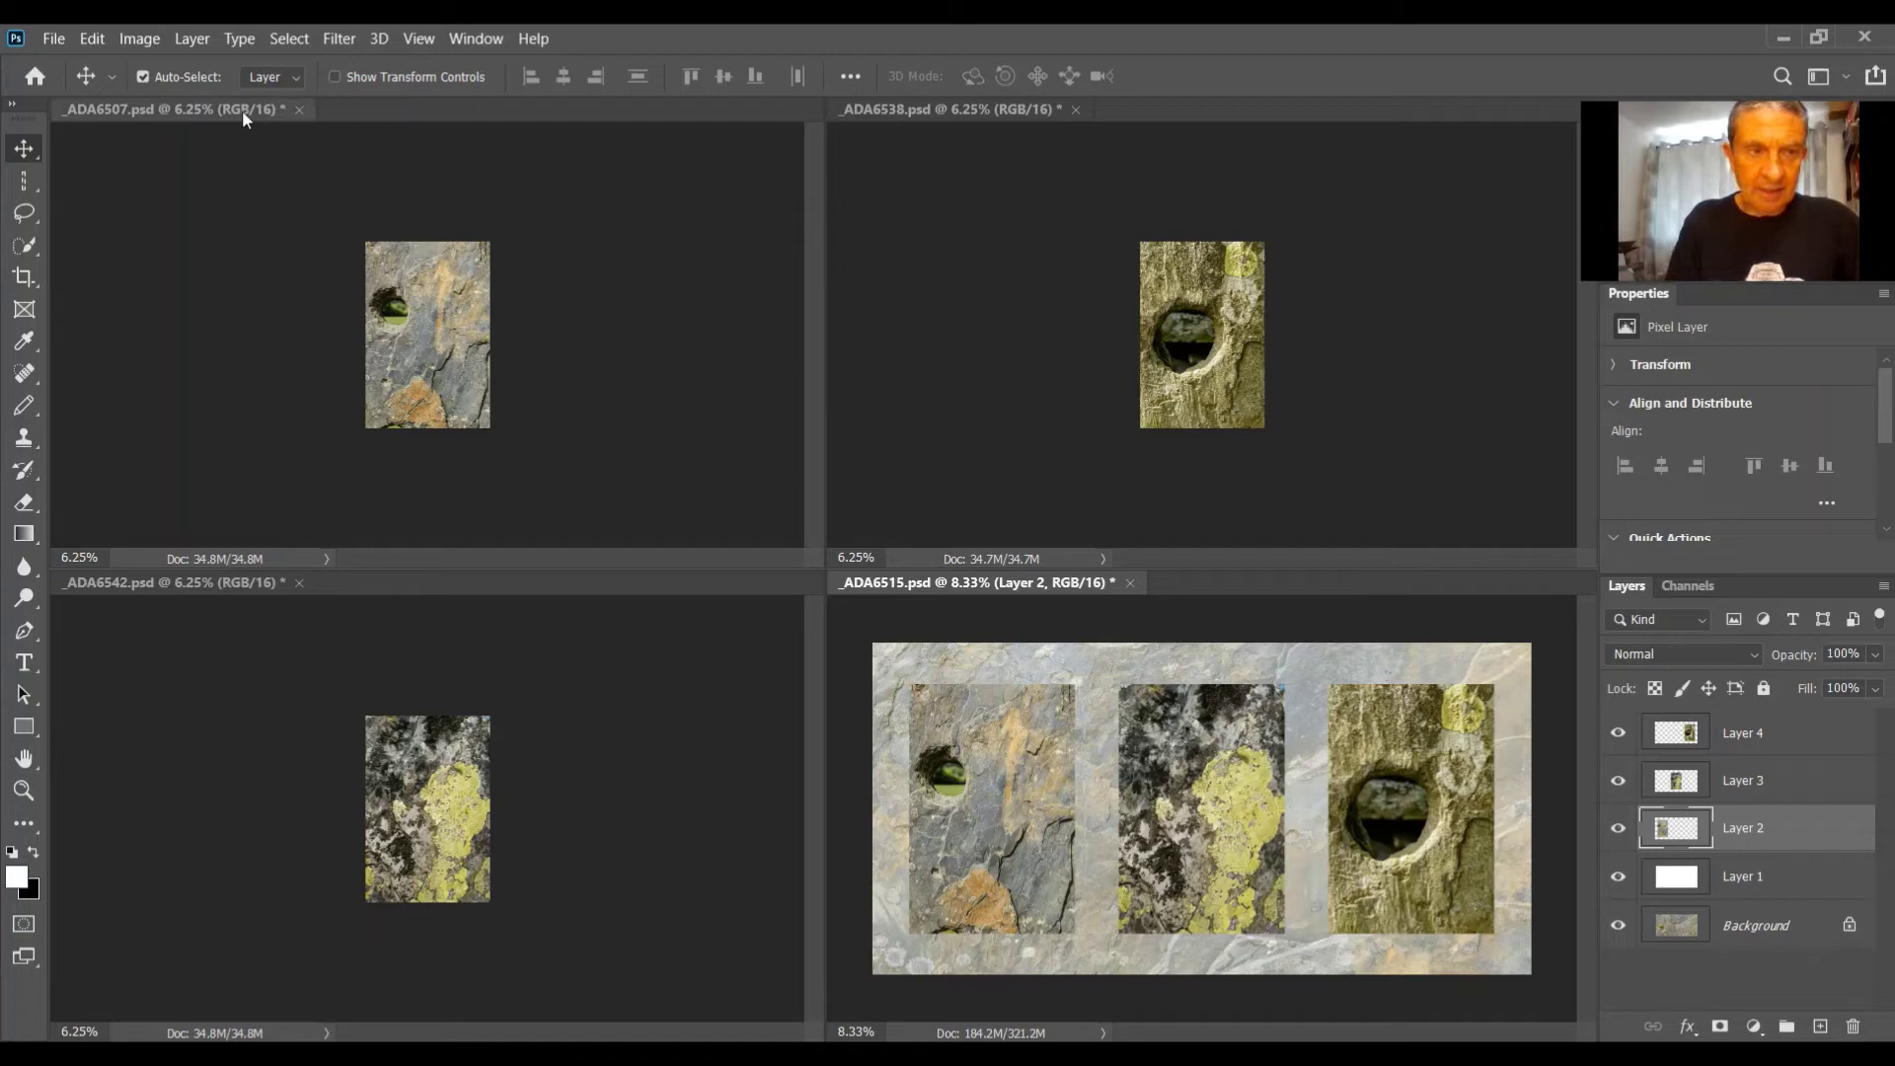
Step: Consolidate all documents to tabs, fit the triptych on screen, and make black the foreground colour
click(476, 39)
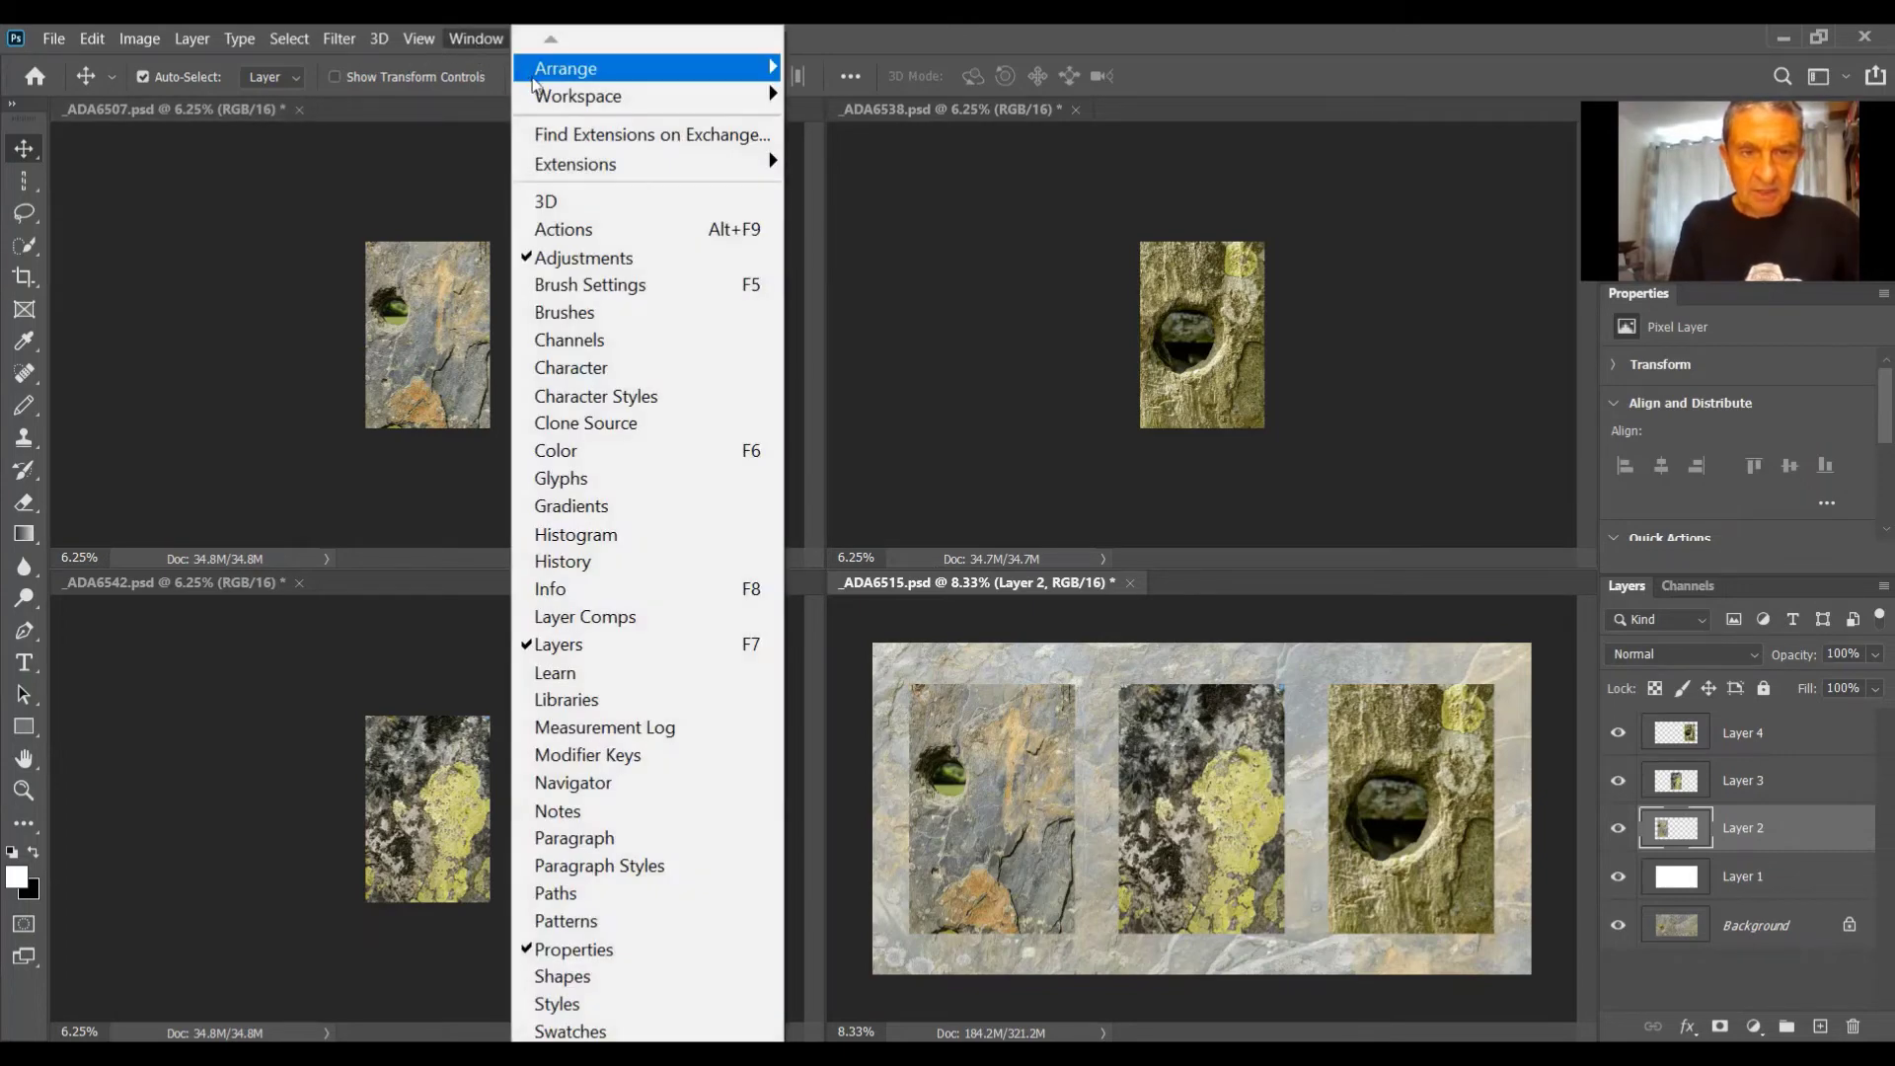
mouse_move(572, 68)
click(981, 317)
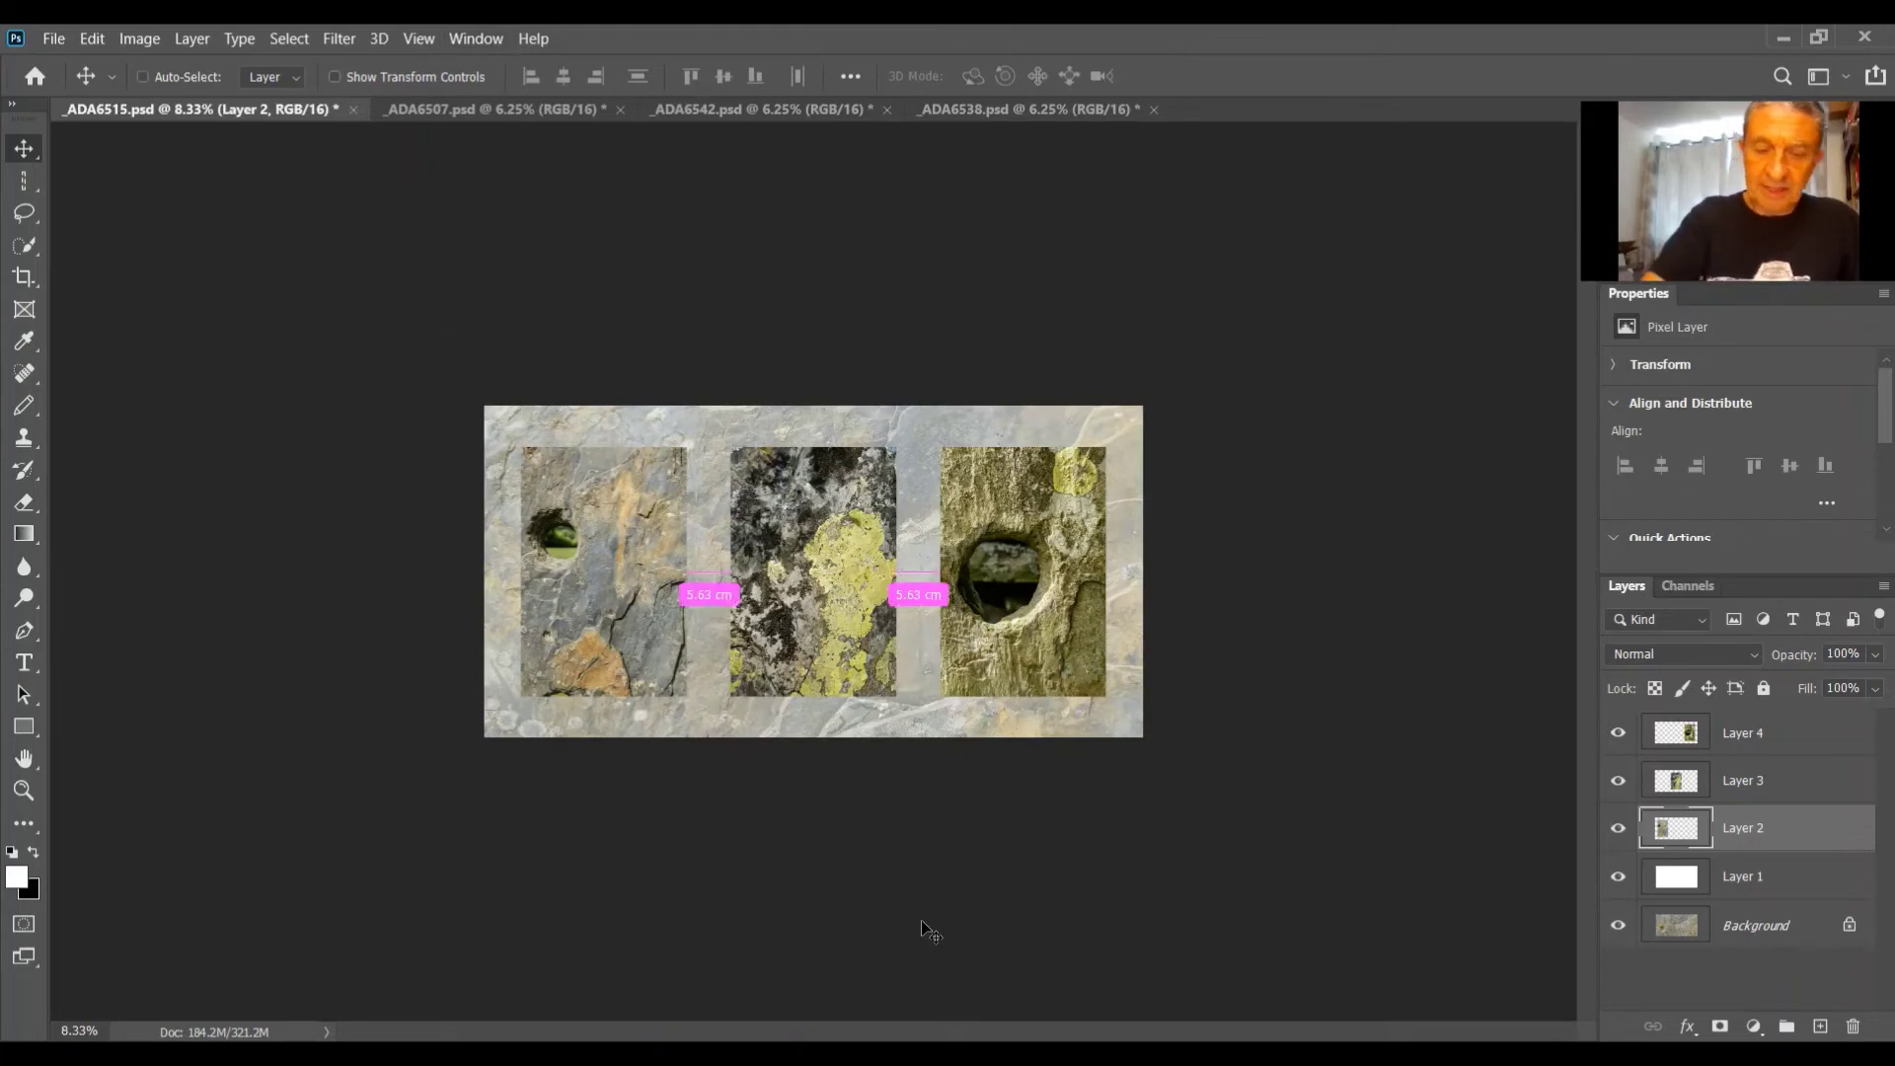
key(ctrl+0)
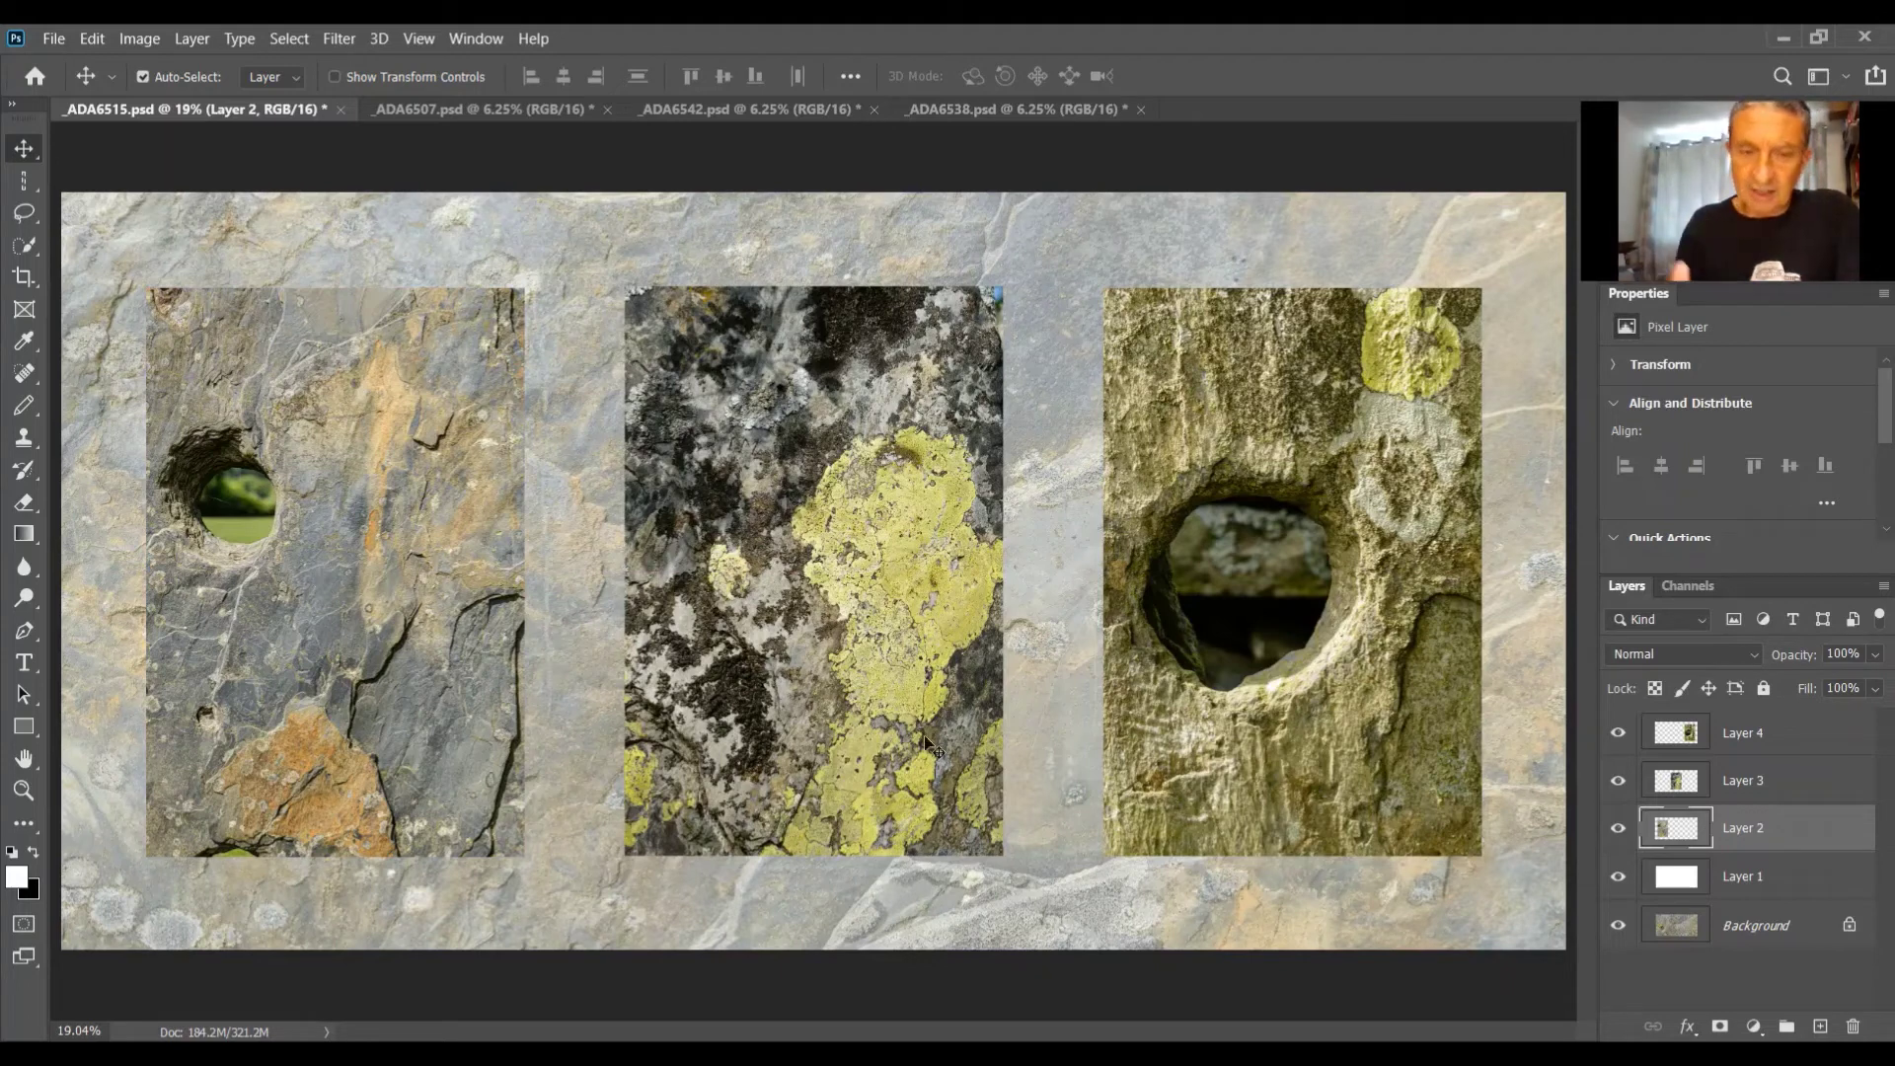
key(x)
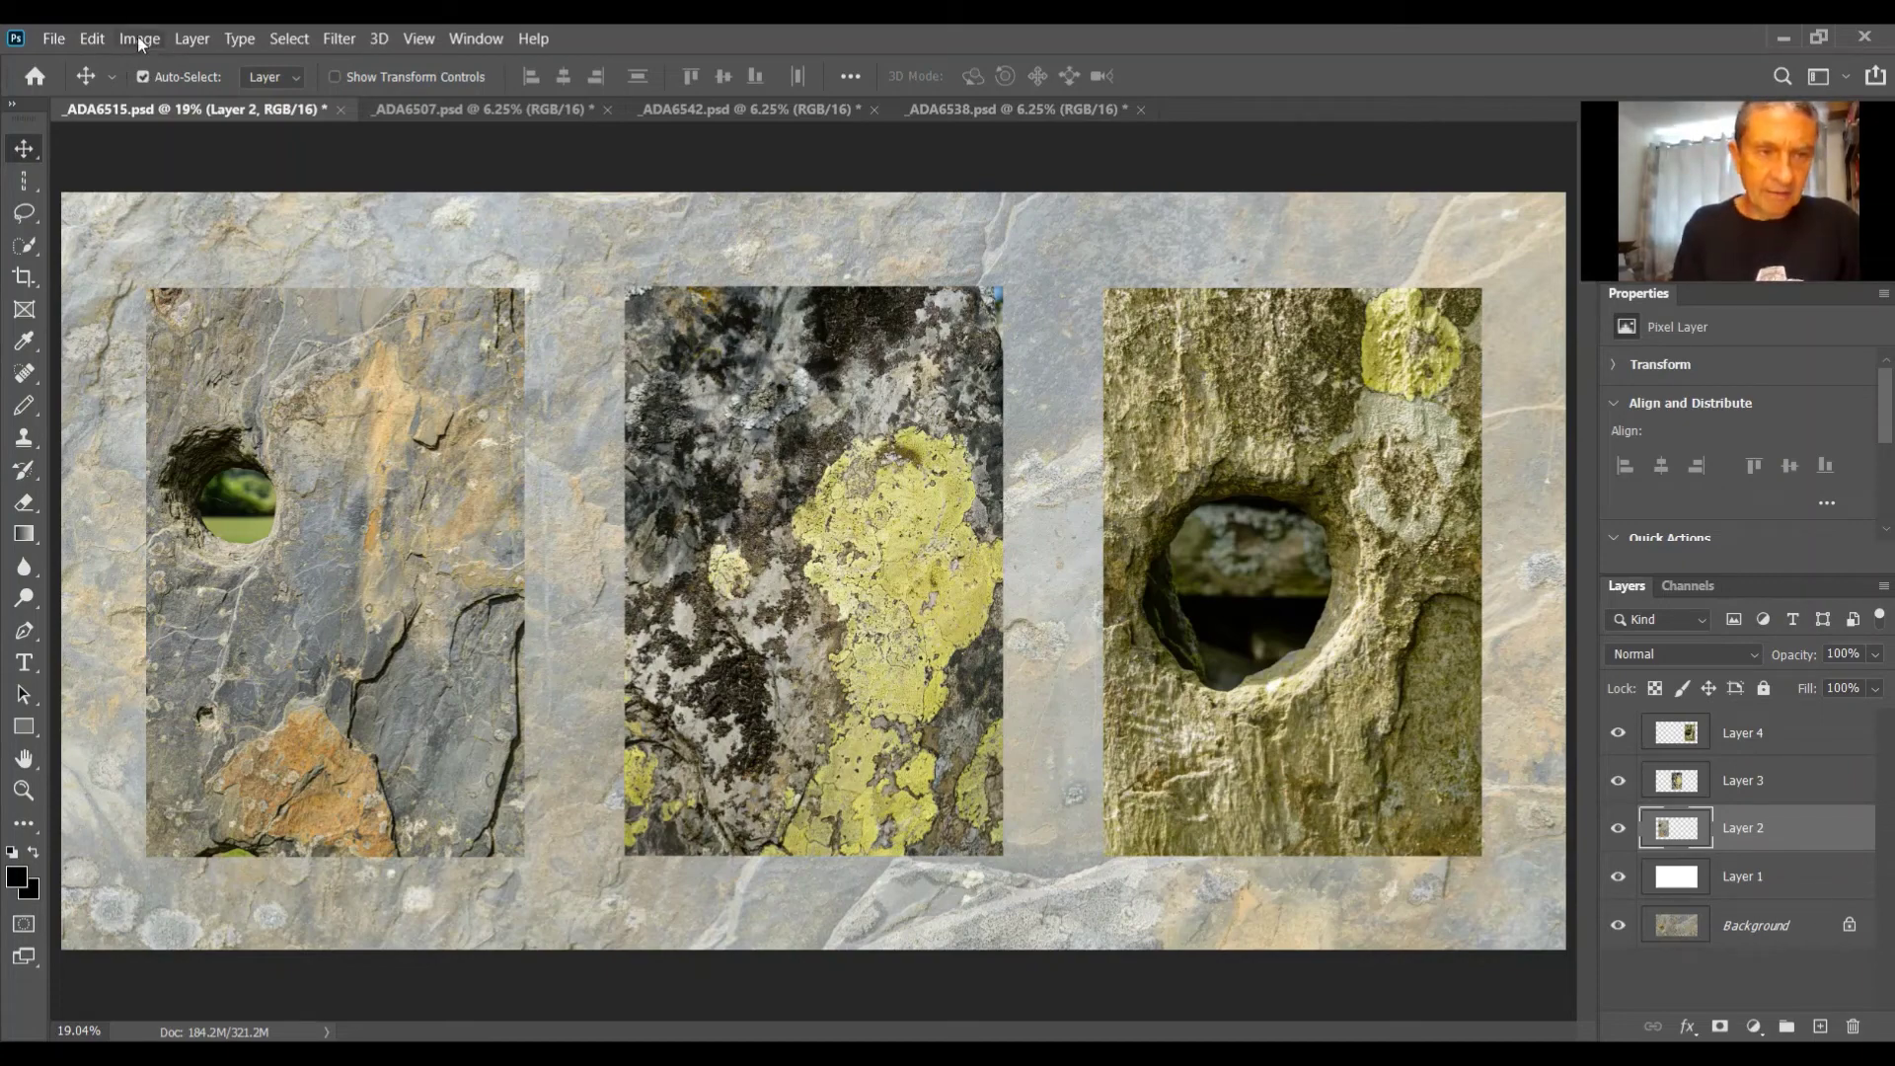
Step: Stroke the left photo with a 15 px black keyline inside its edge
click(91, 39)
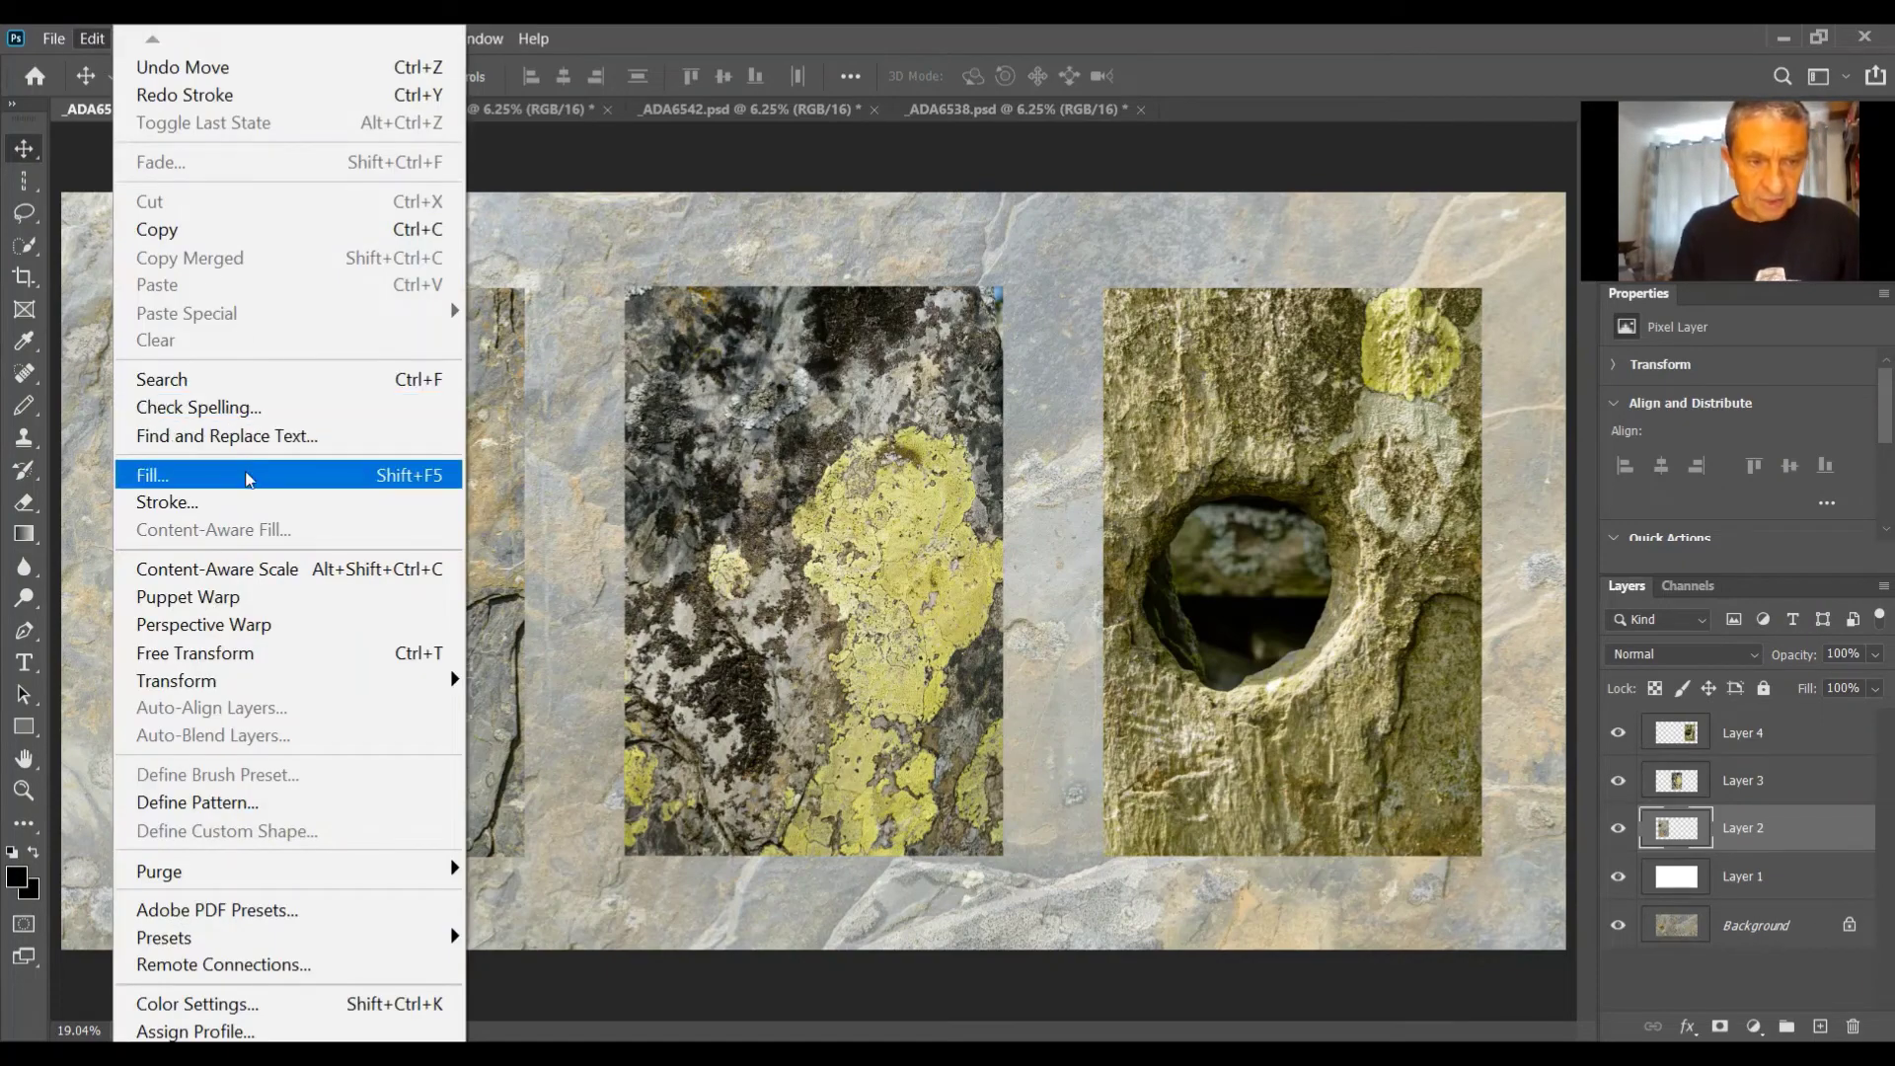
click(247, 508)
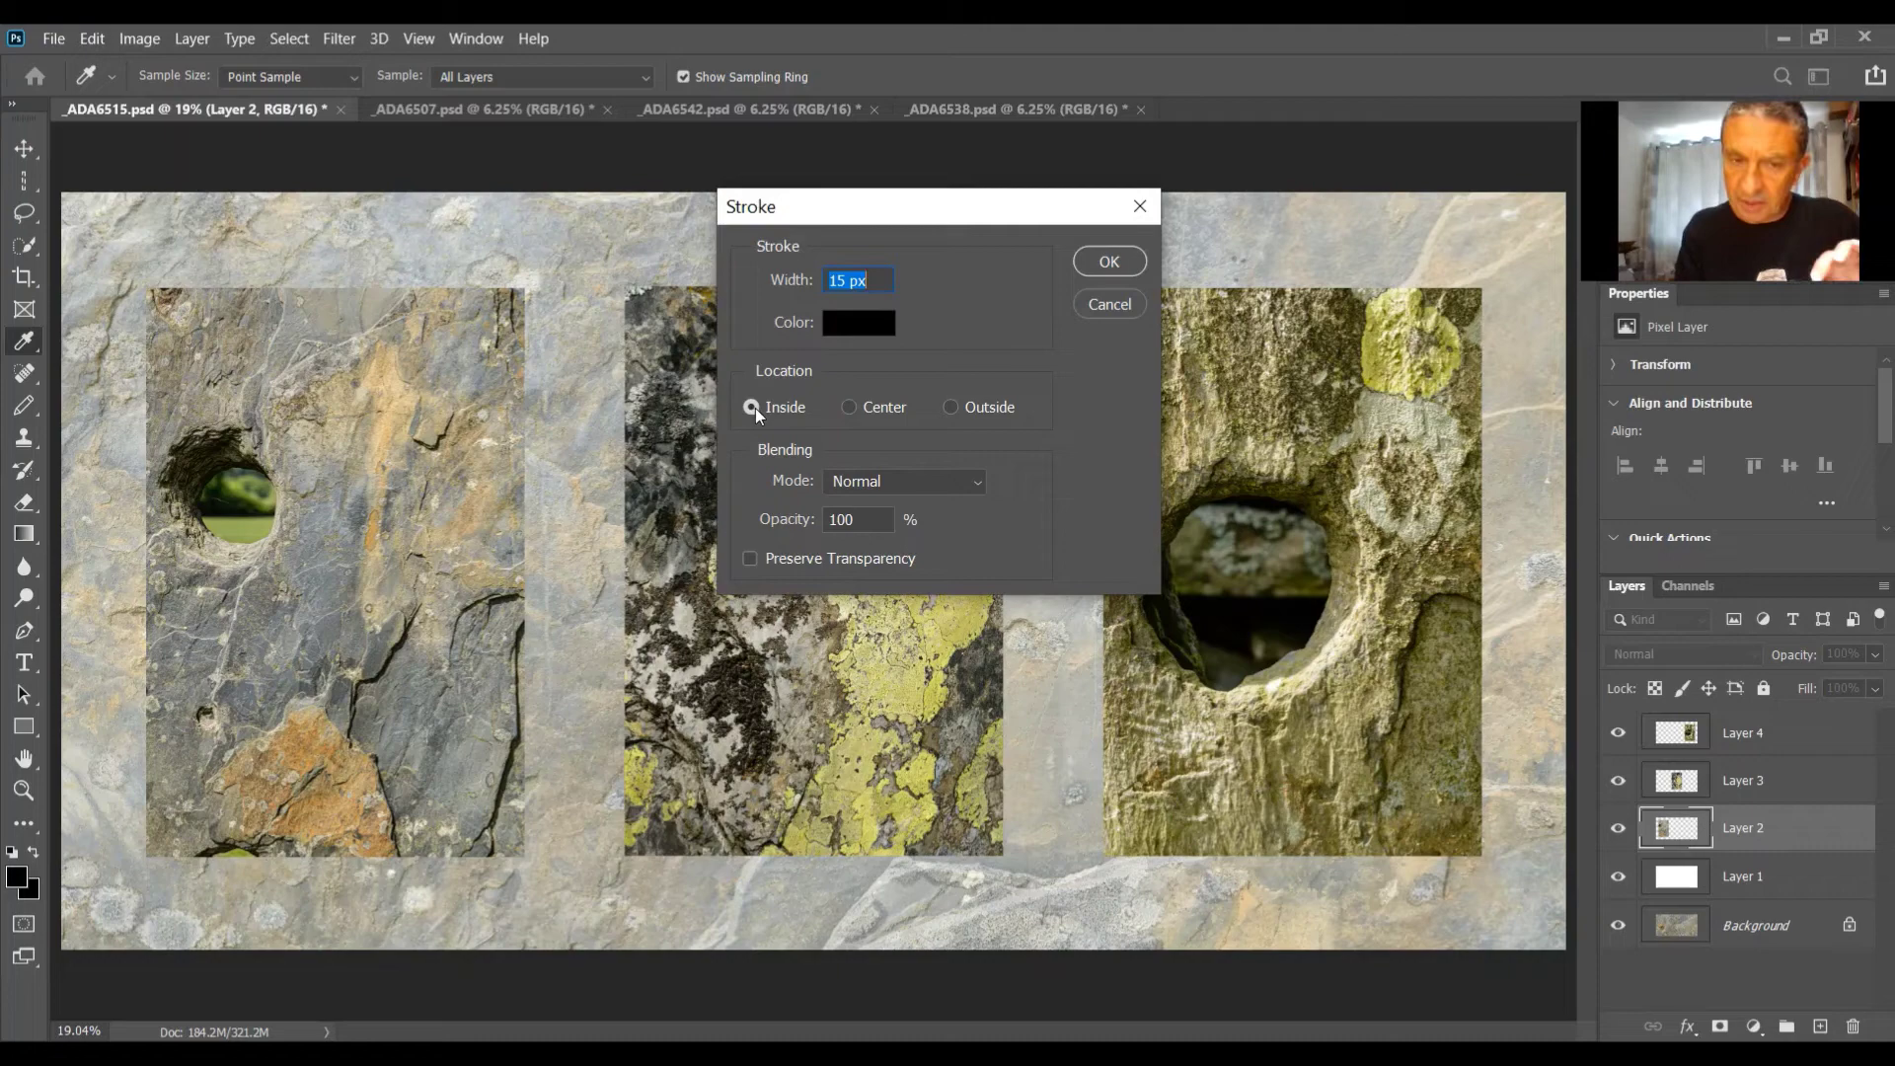
click(1109, 263)
key(v)
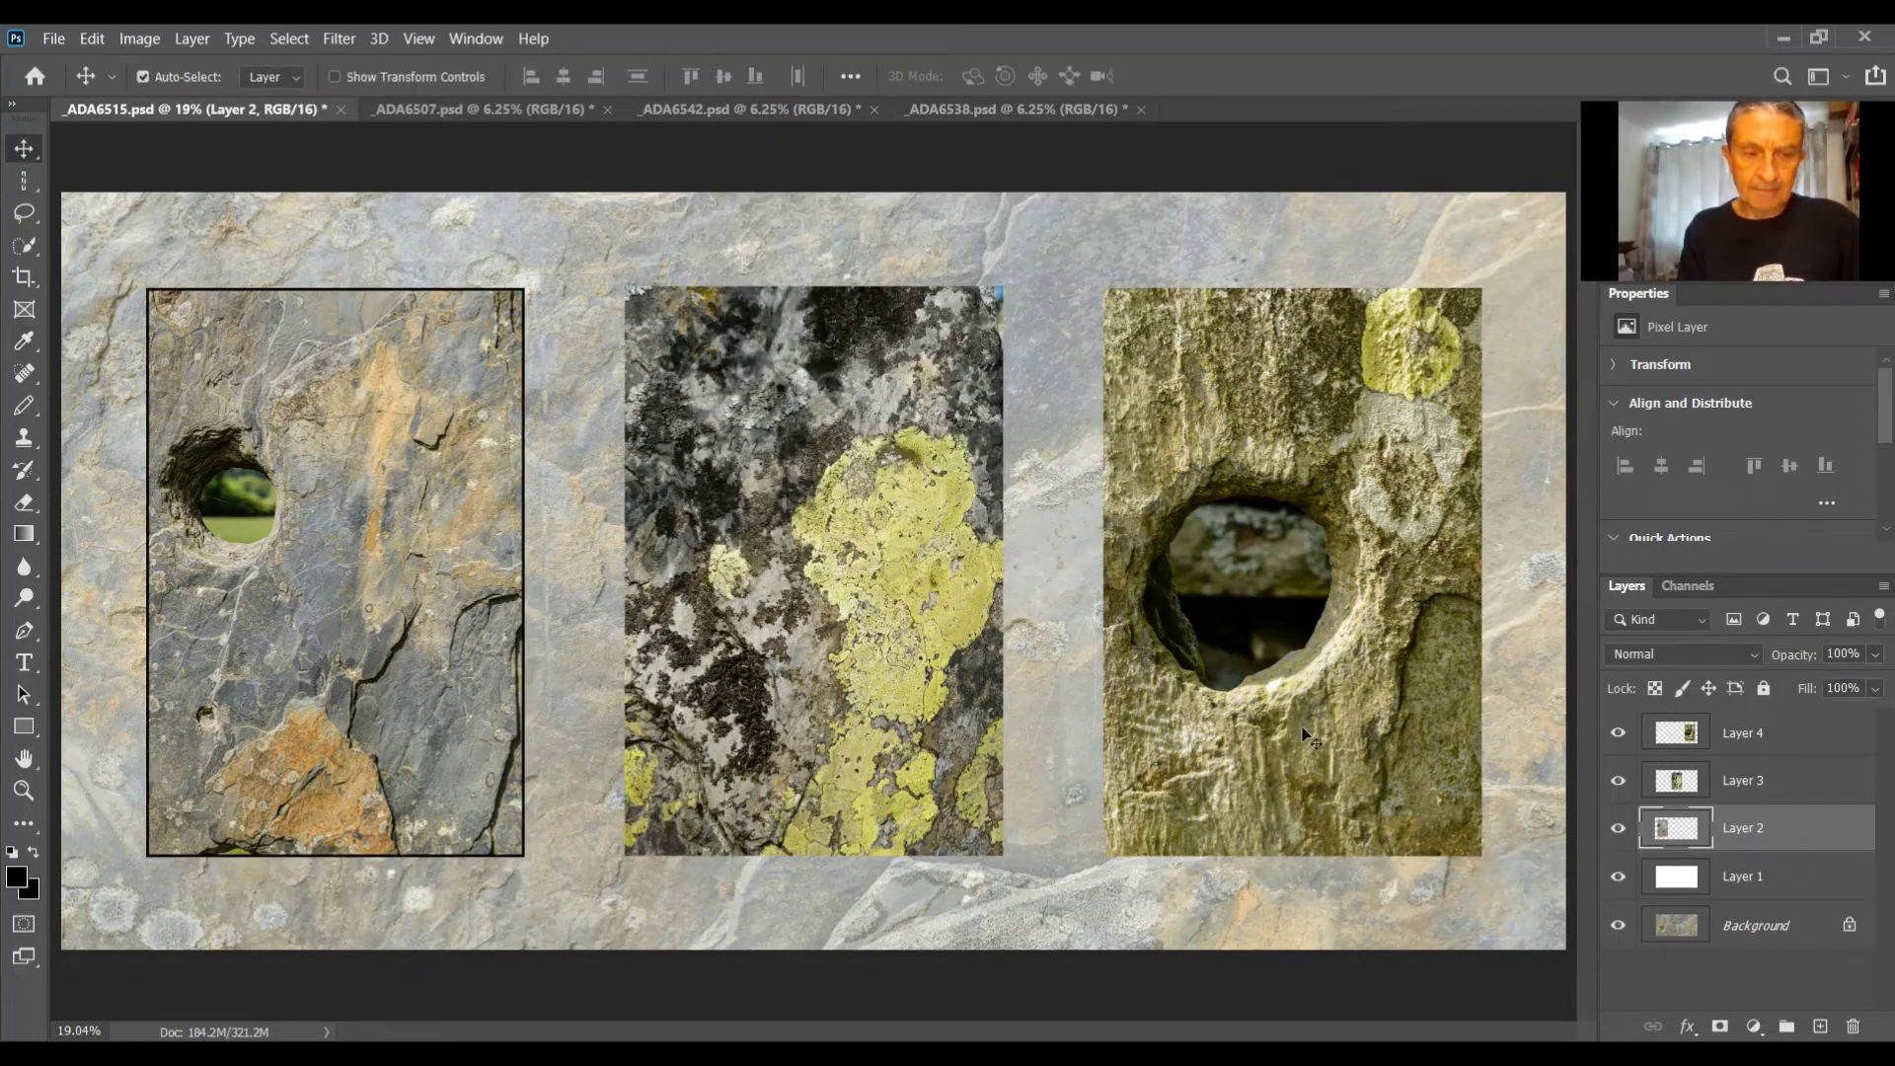
Step: Apply the same 15 px black inside keyline to the middle and right photos
click(1791, 783)
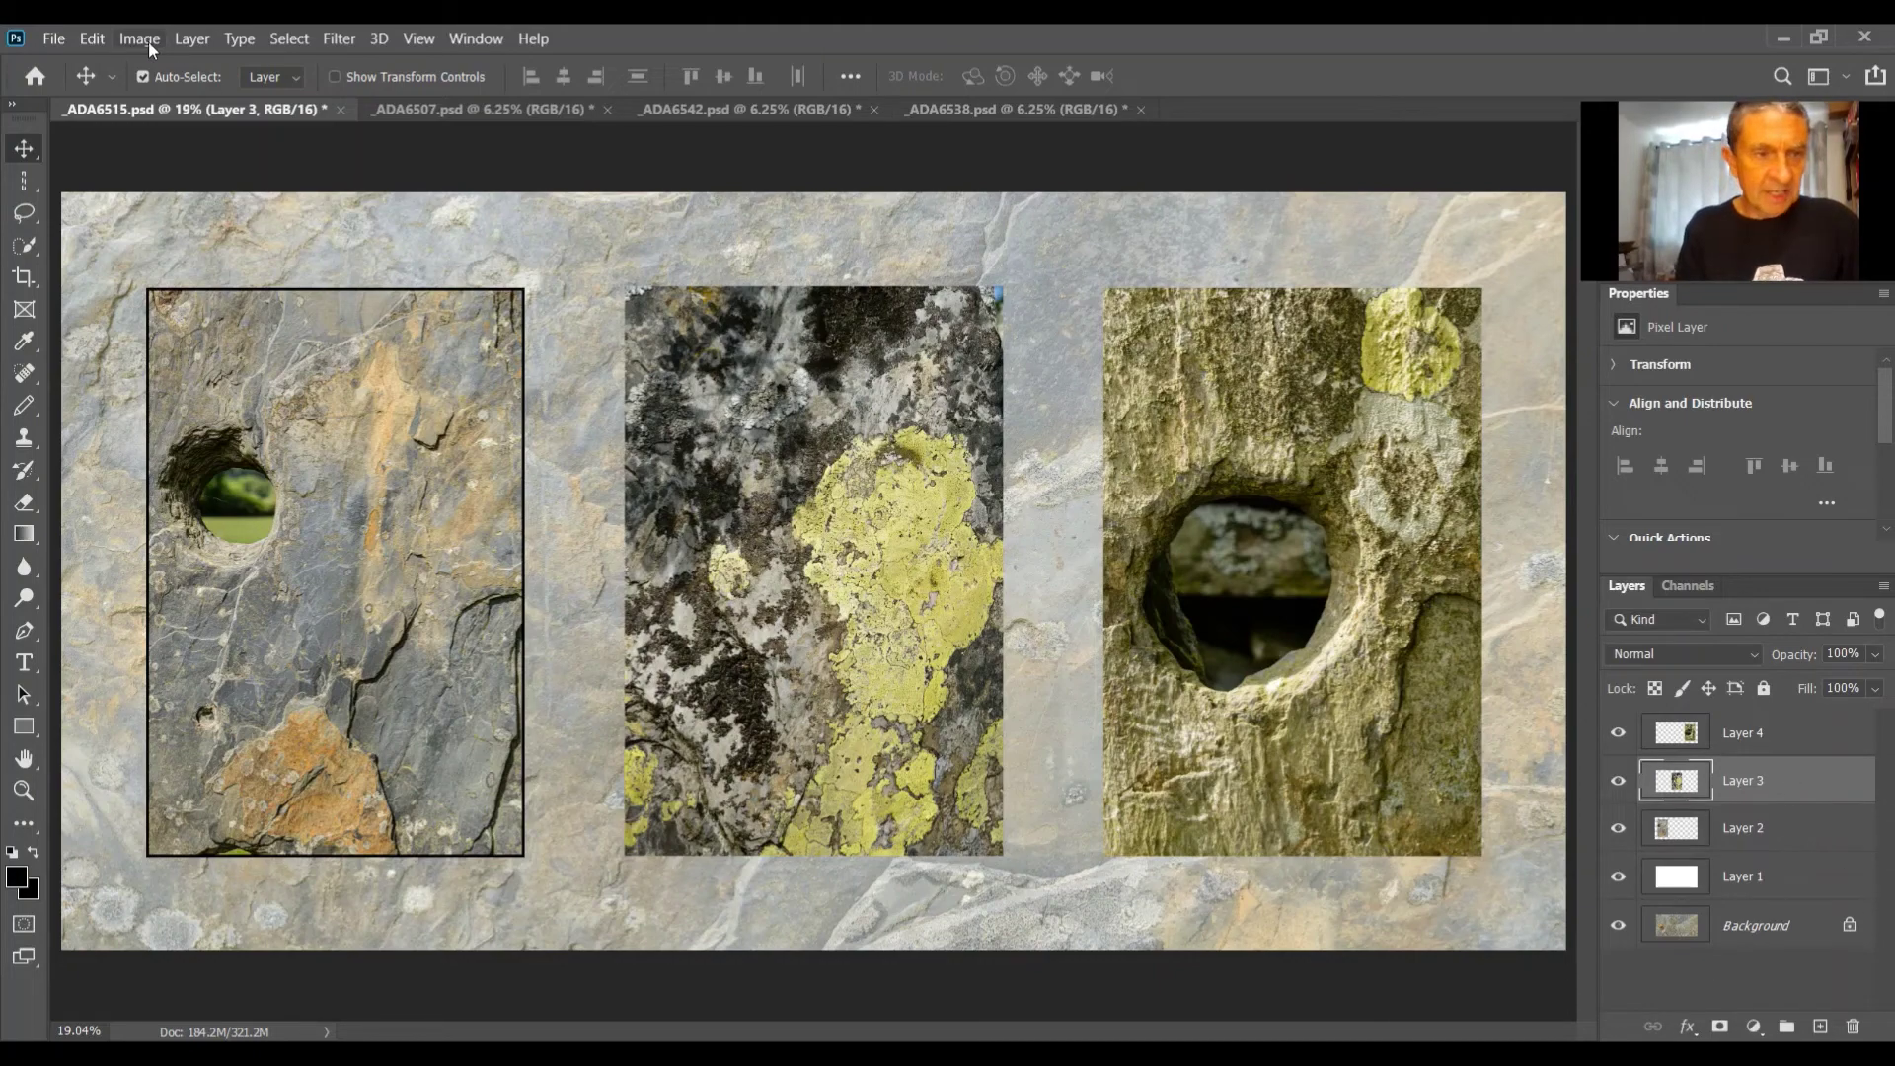
click(94, 38)
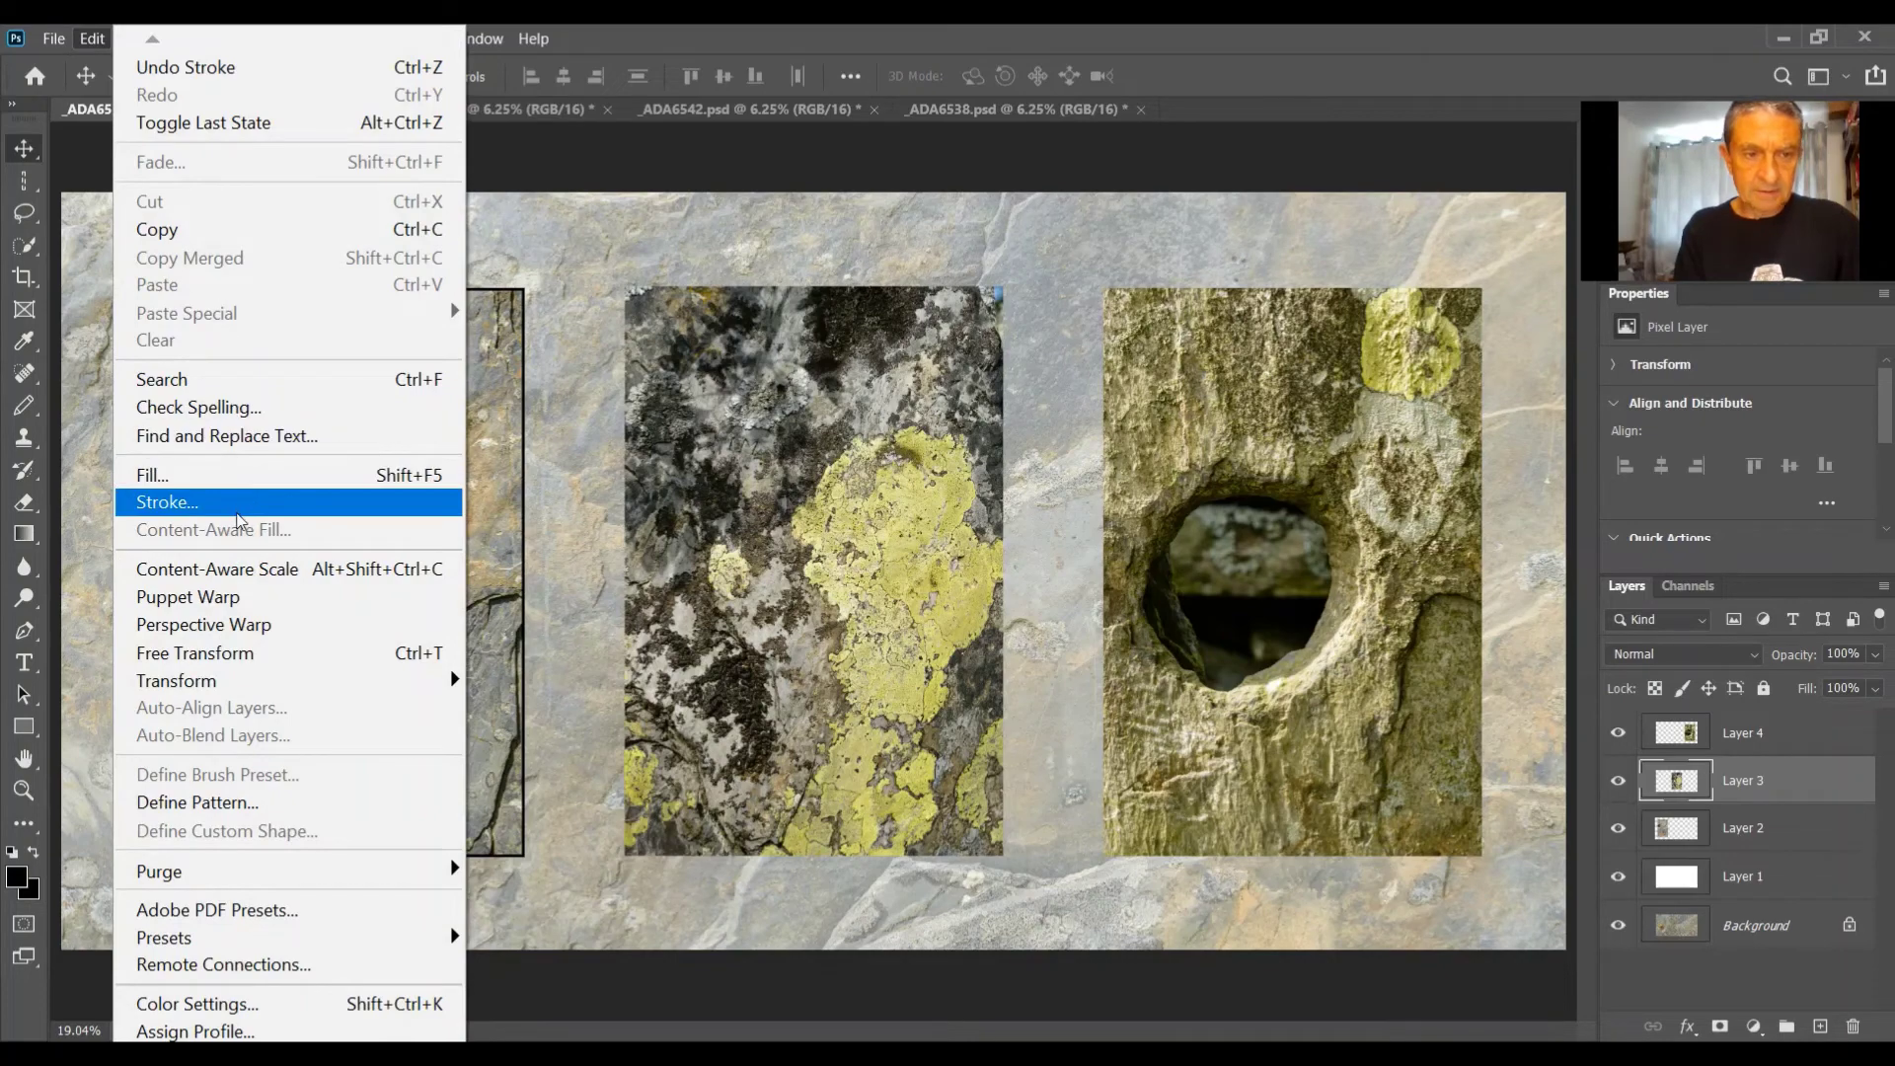
click(237, 504)
key(Return)
key(v)
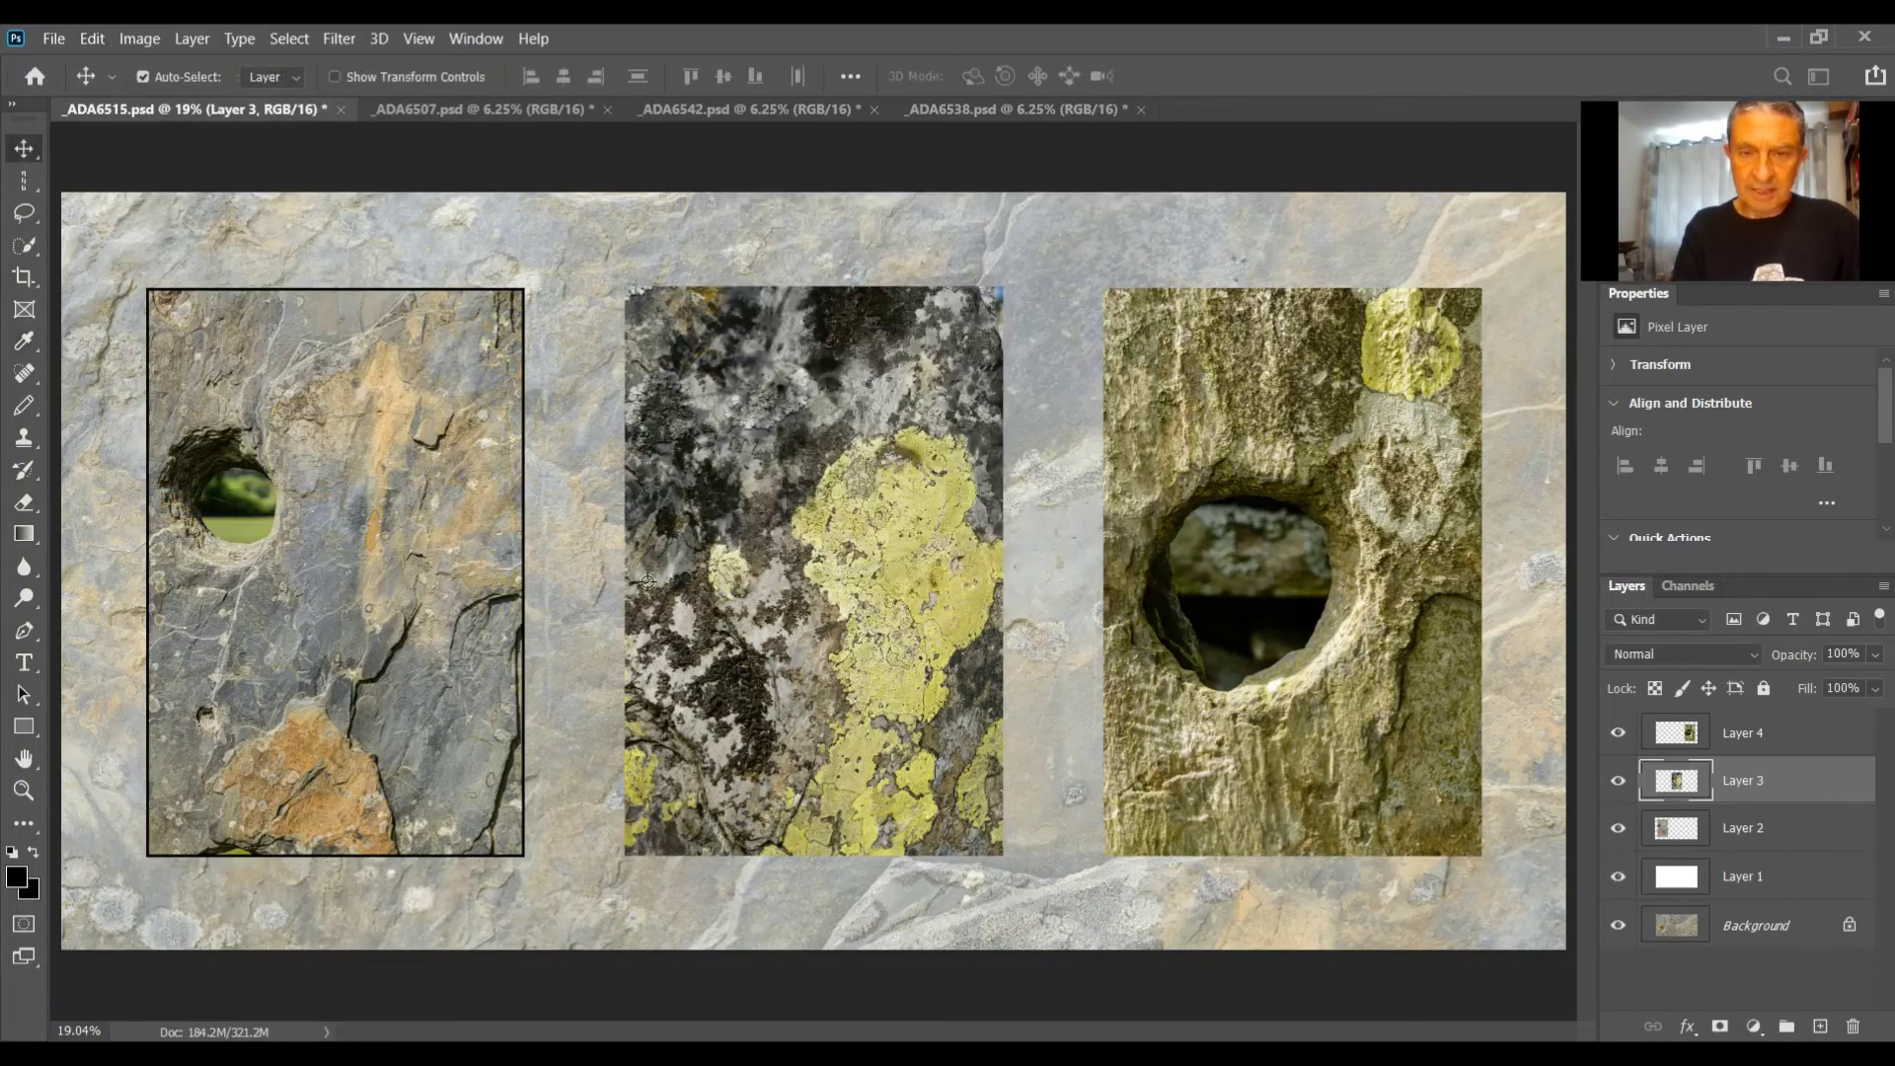
click(1799, 732)
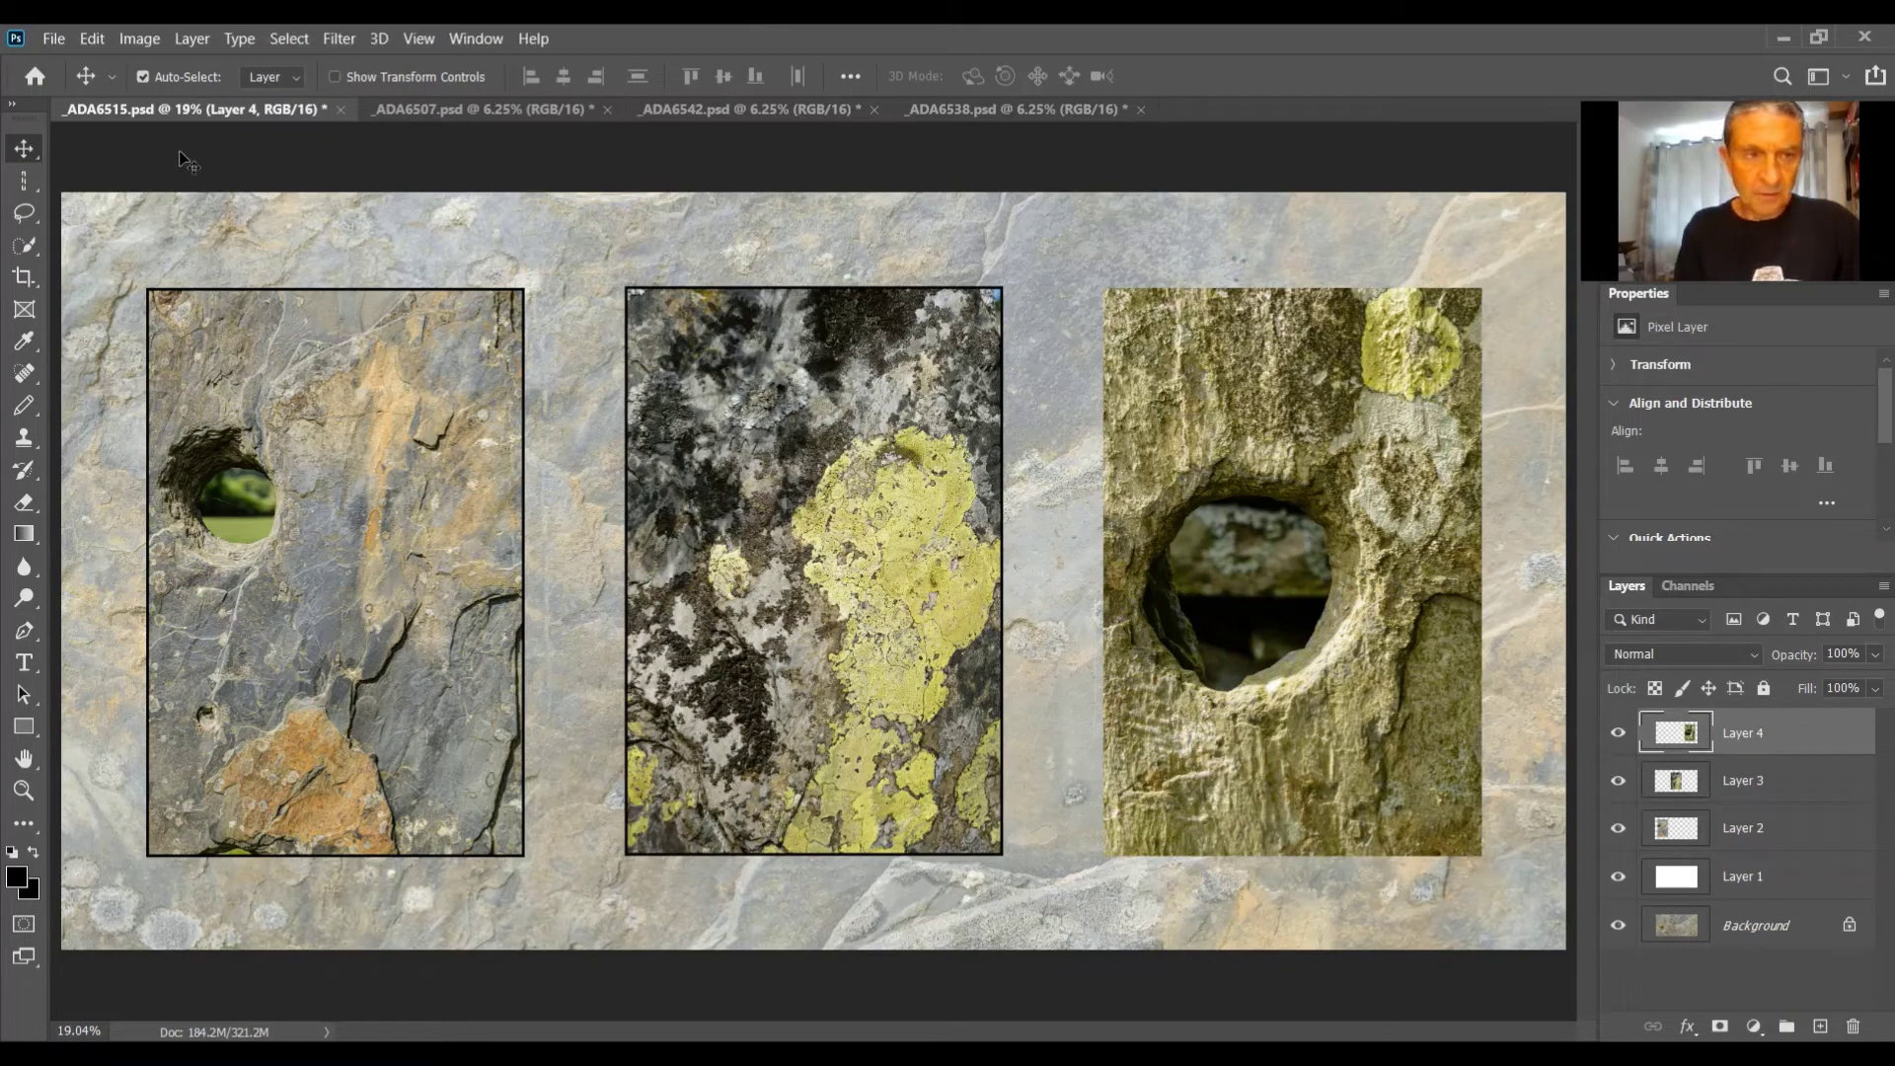
click(92, 38)
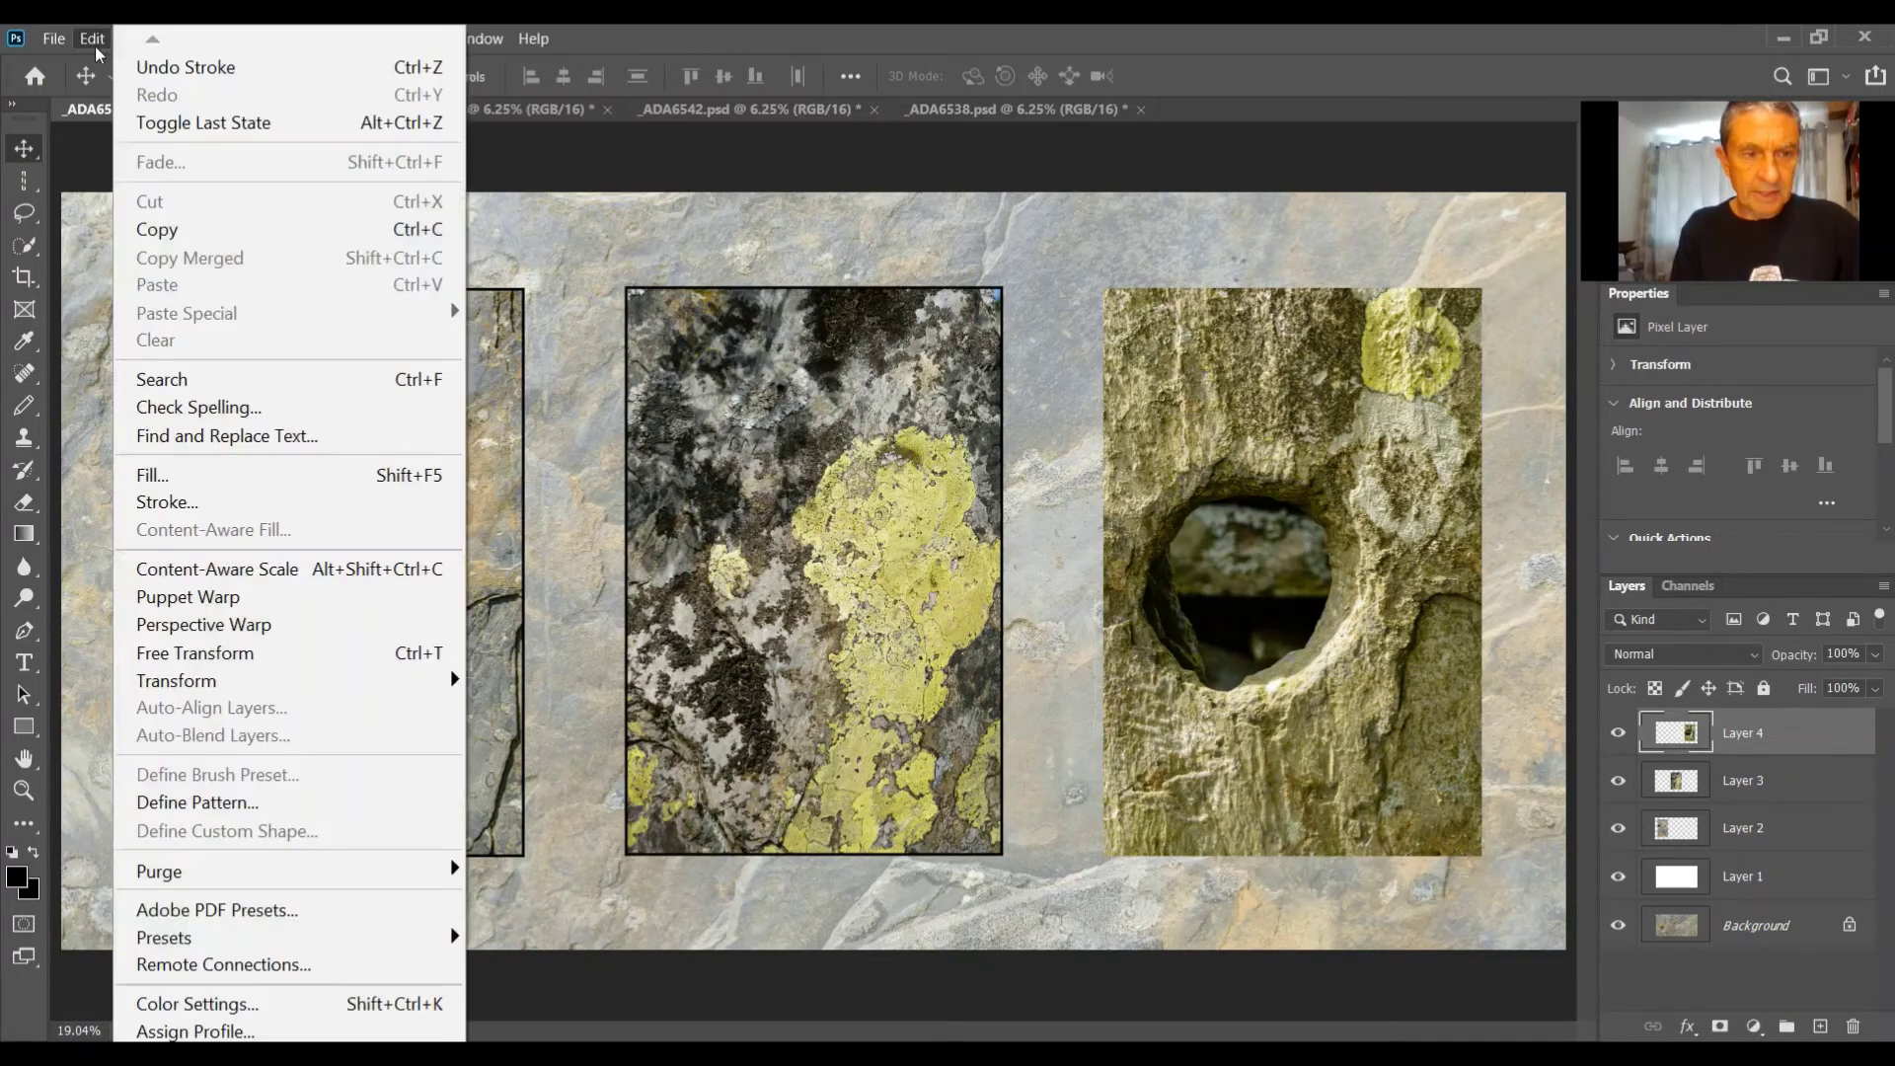
click(215, 500)
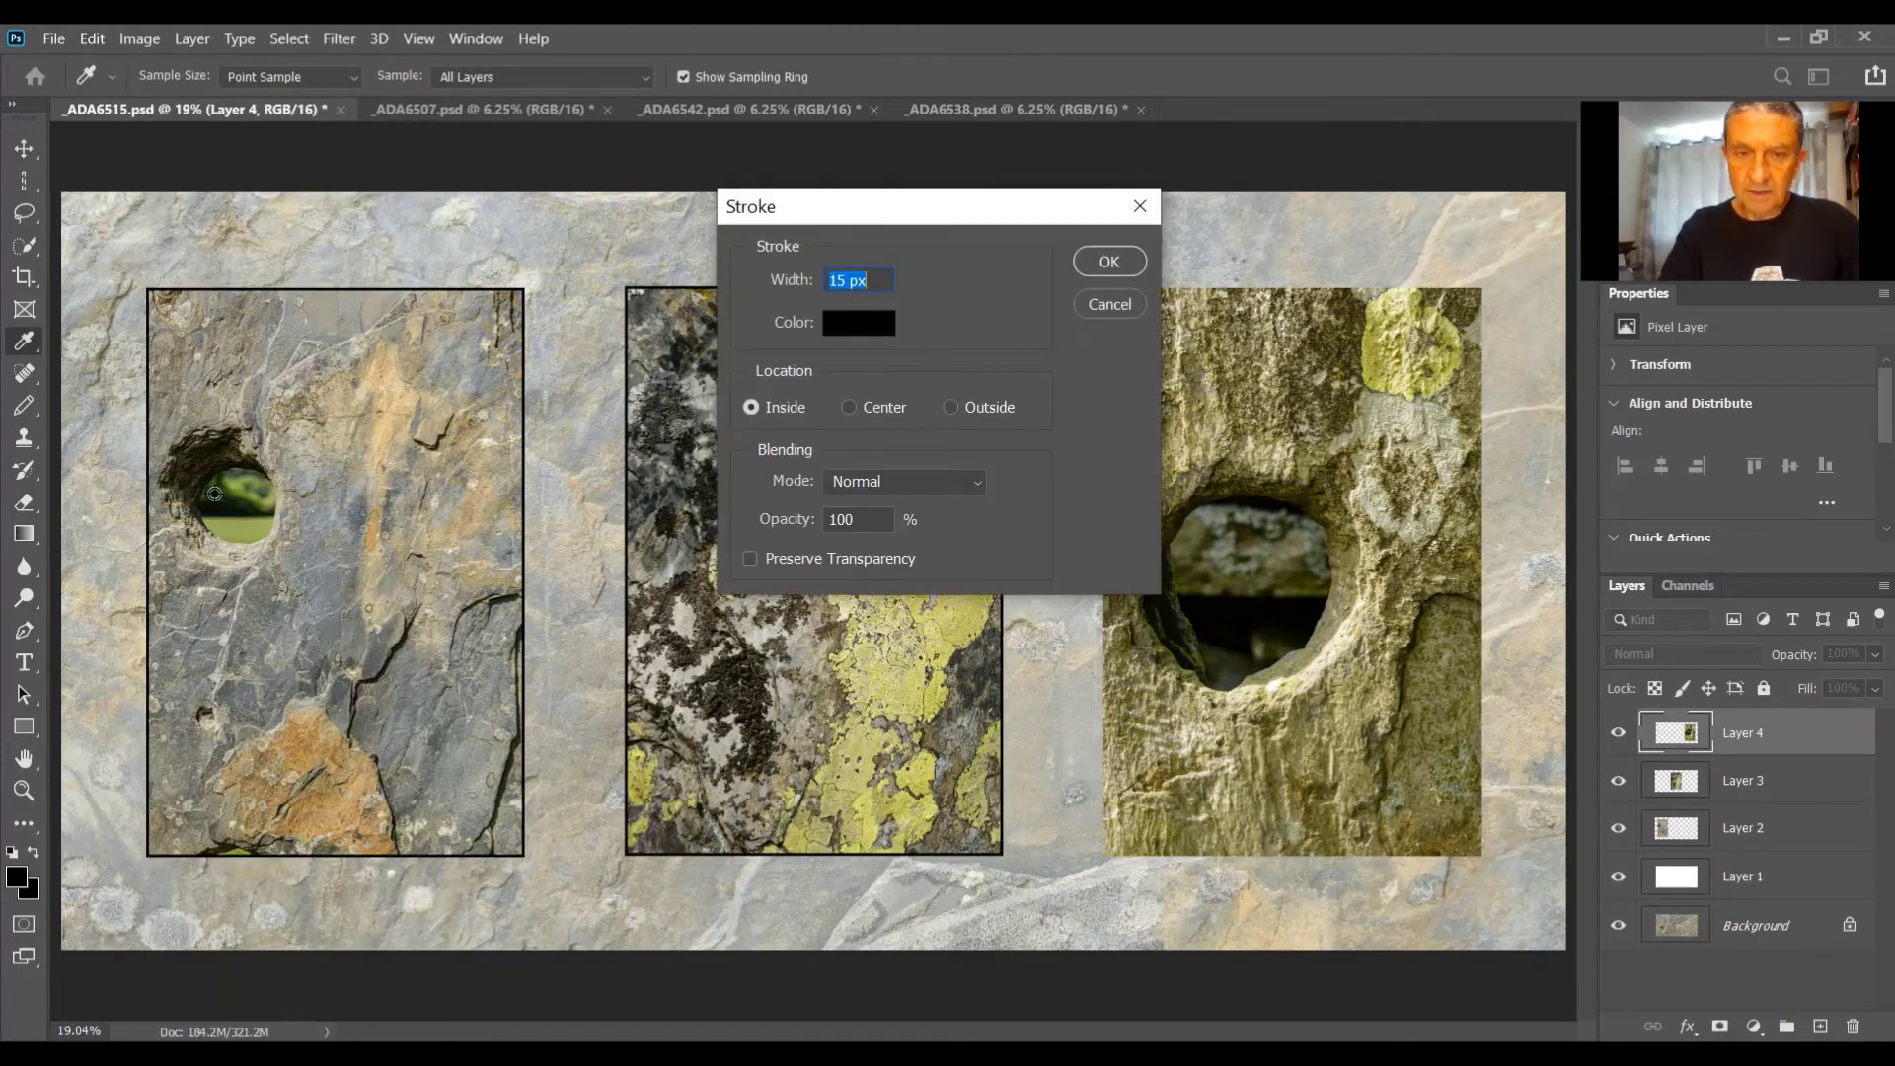
key(Return)
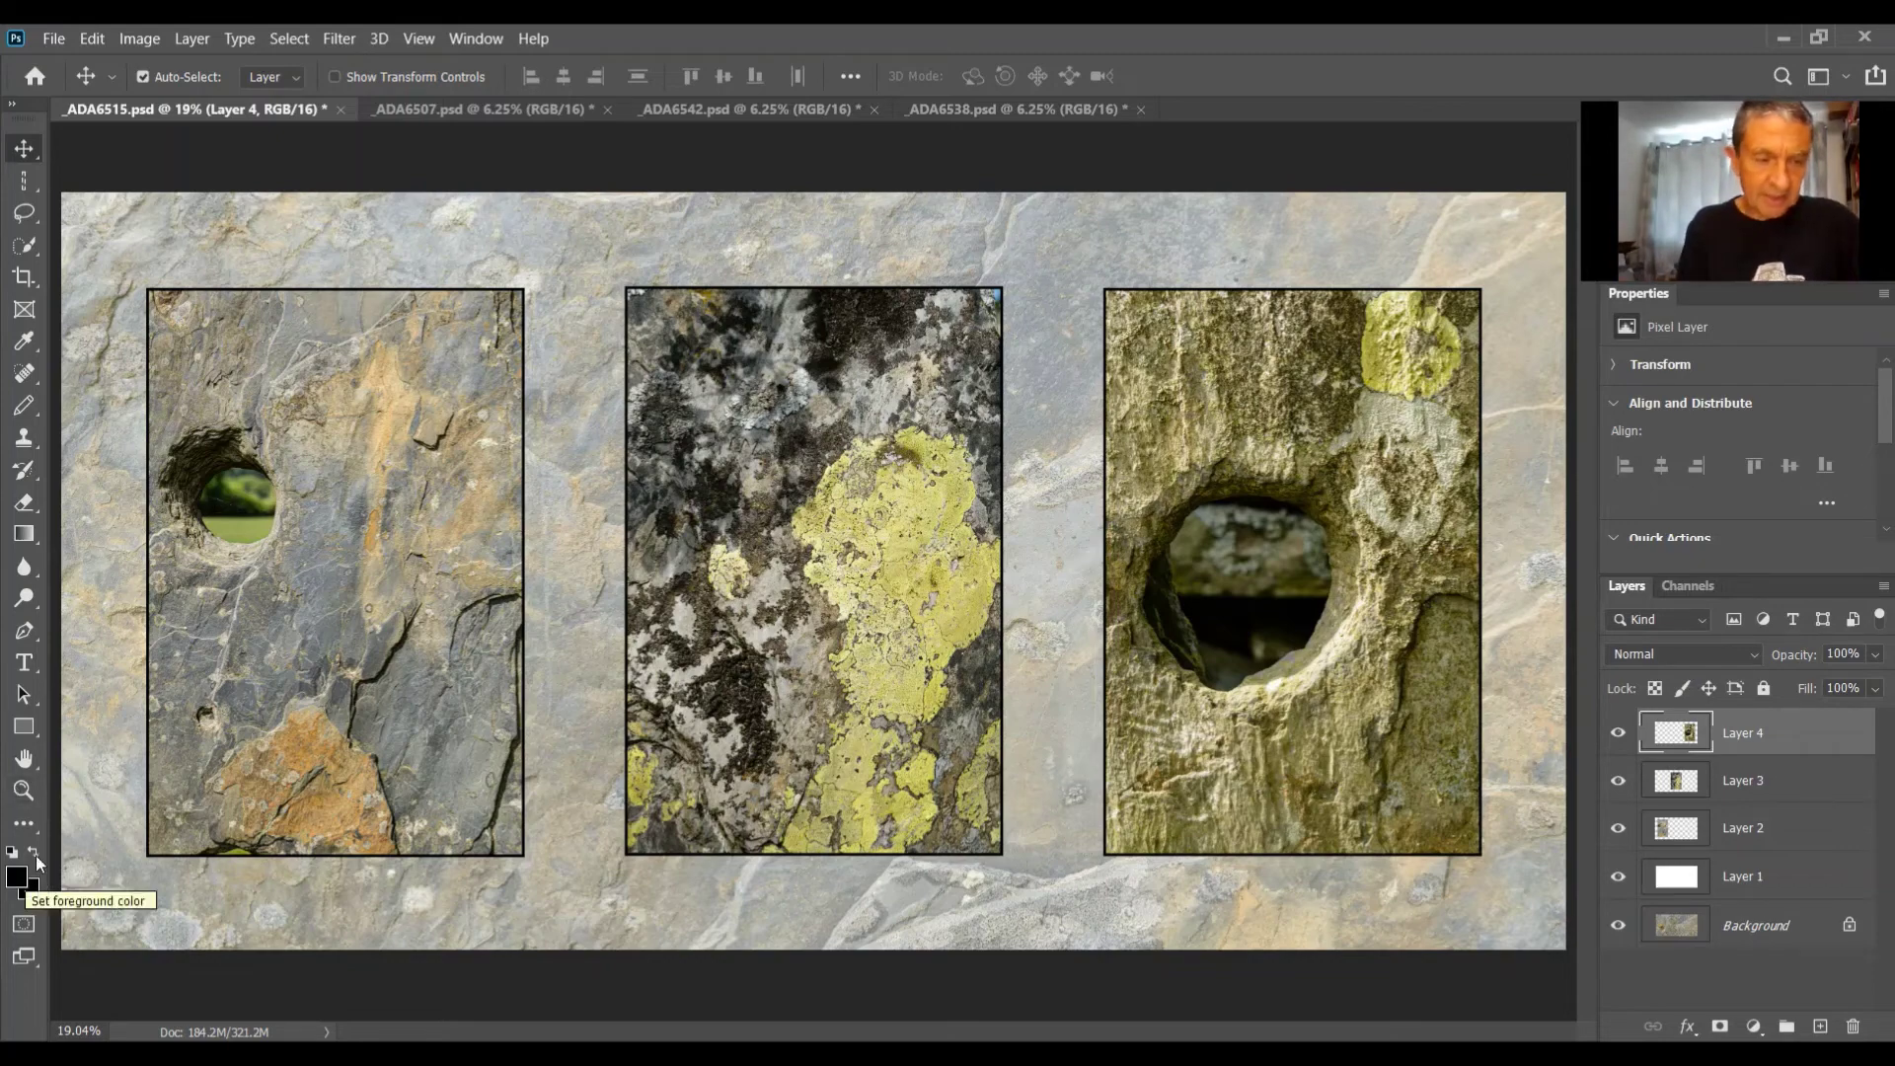
Step: Make white the foreground colour and stroke the right photo with a 30 px outside keyline
click(34, 853)
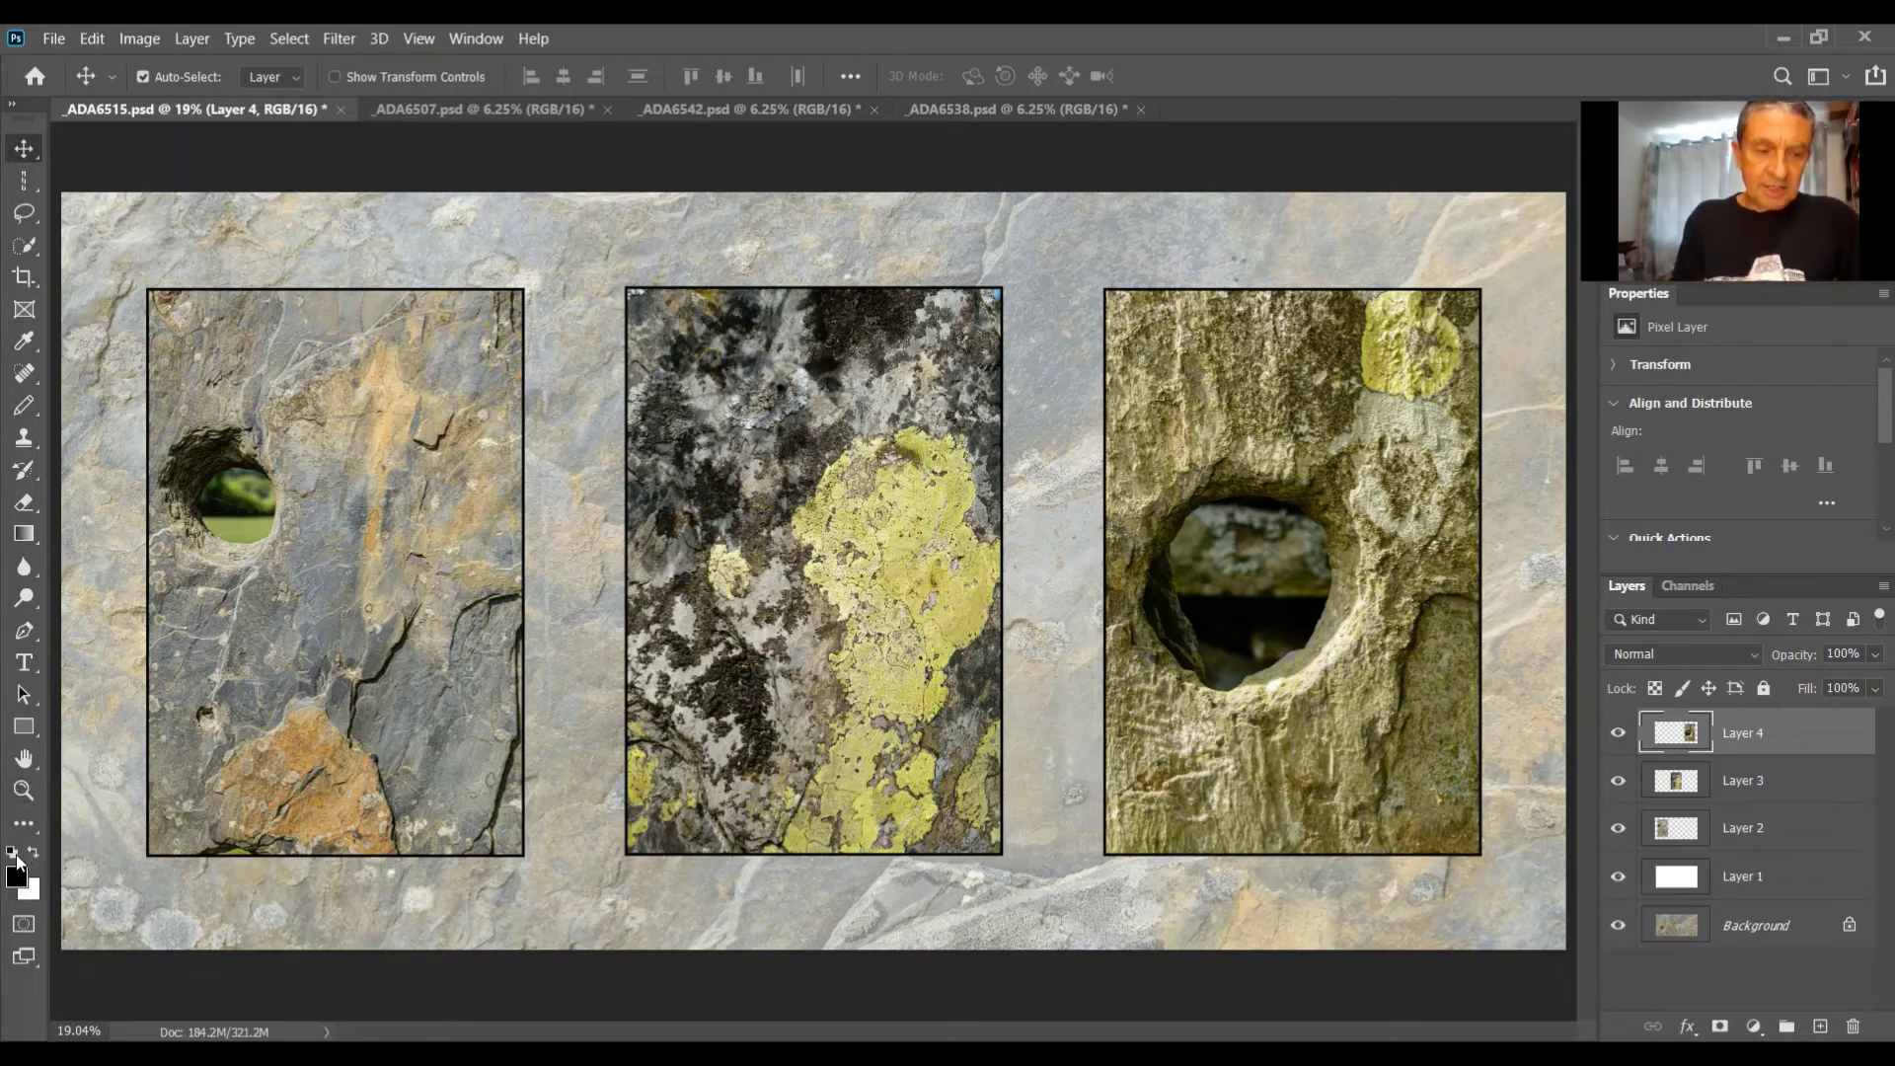
click(91, 40)
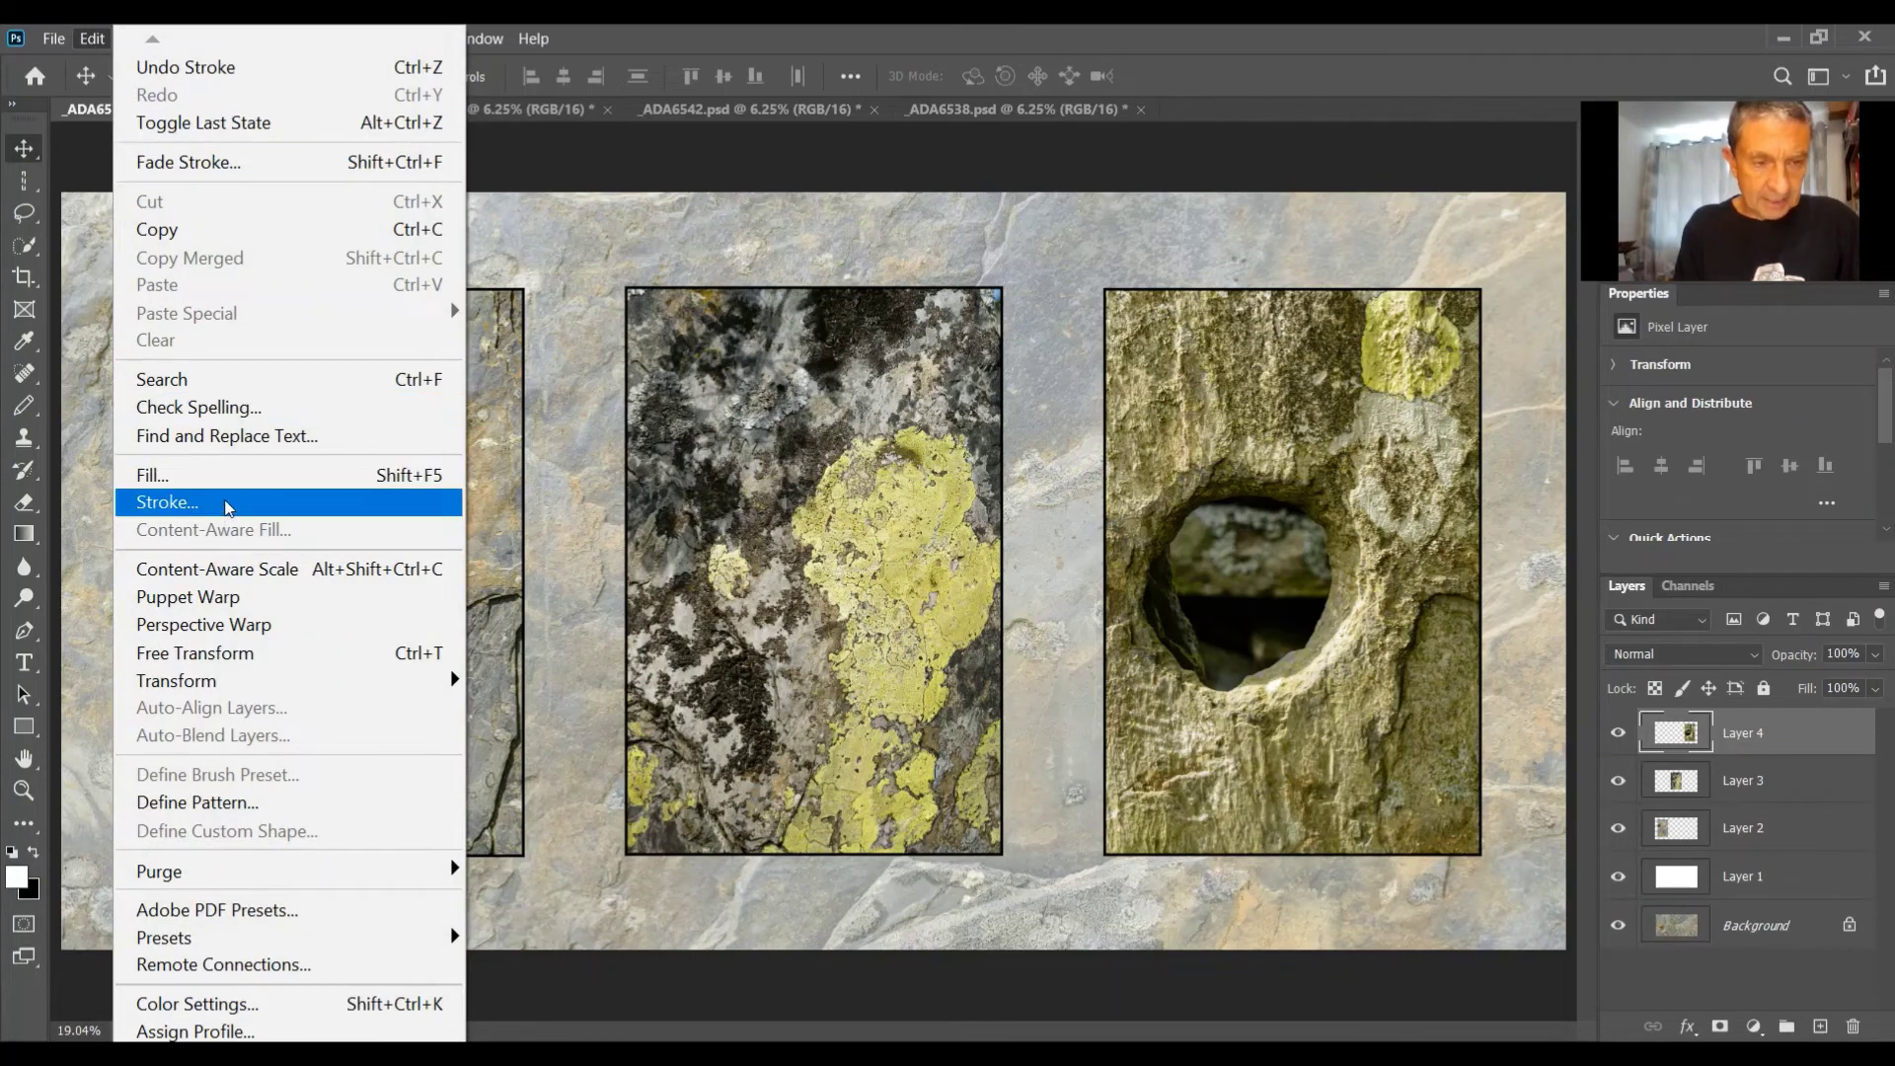
click(224, 503)
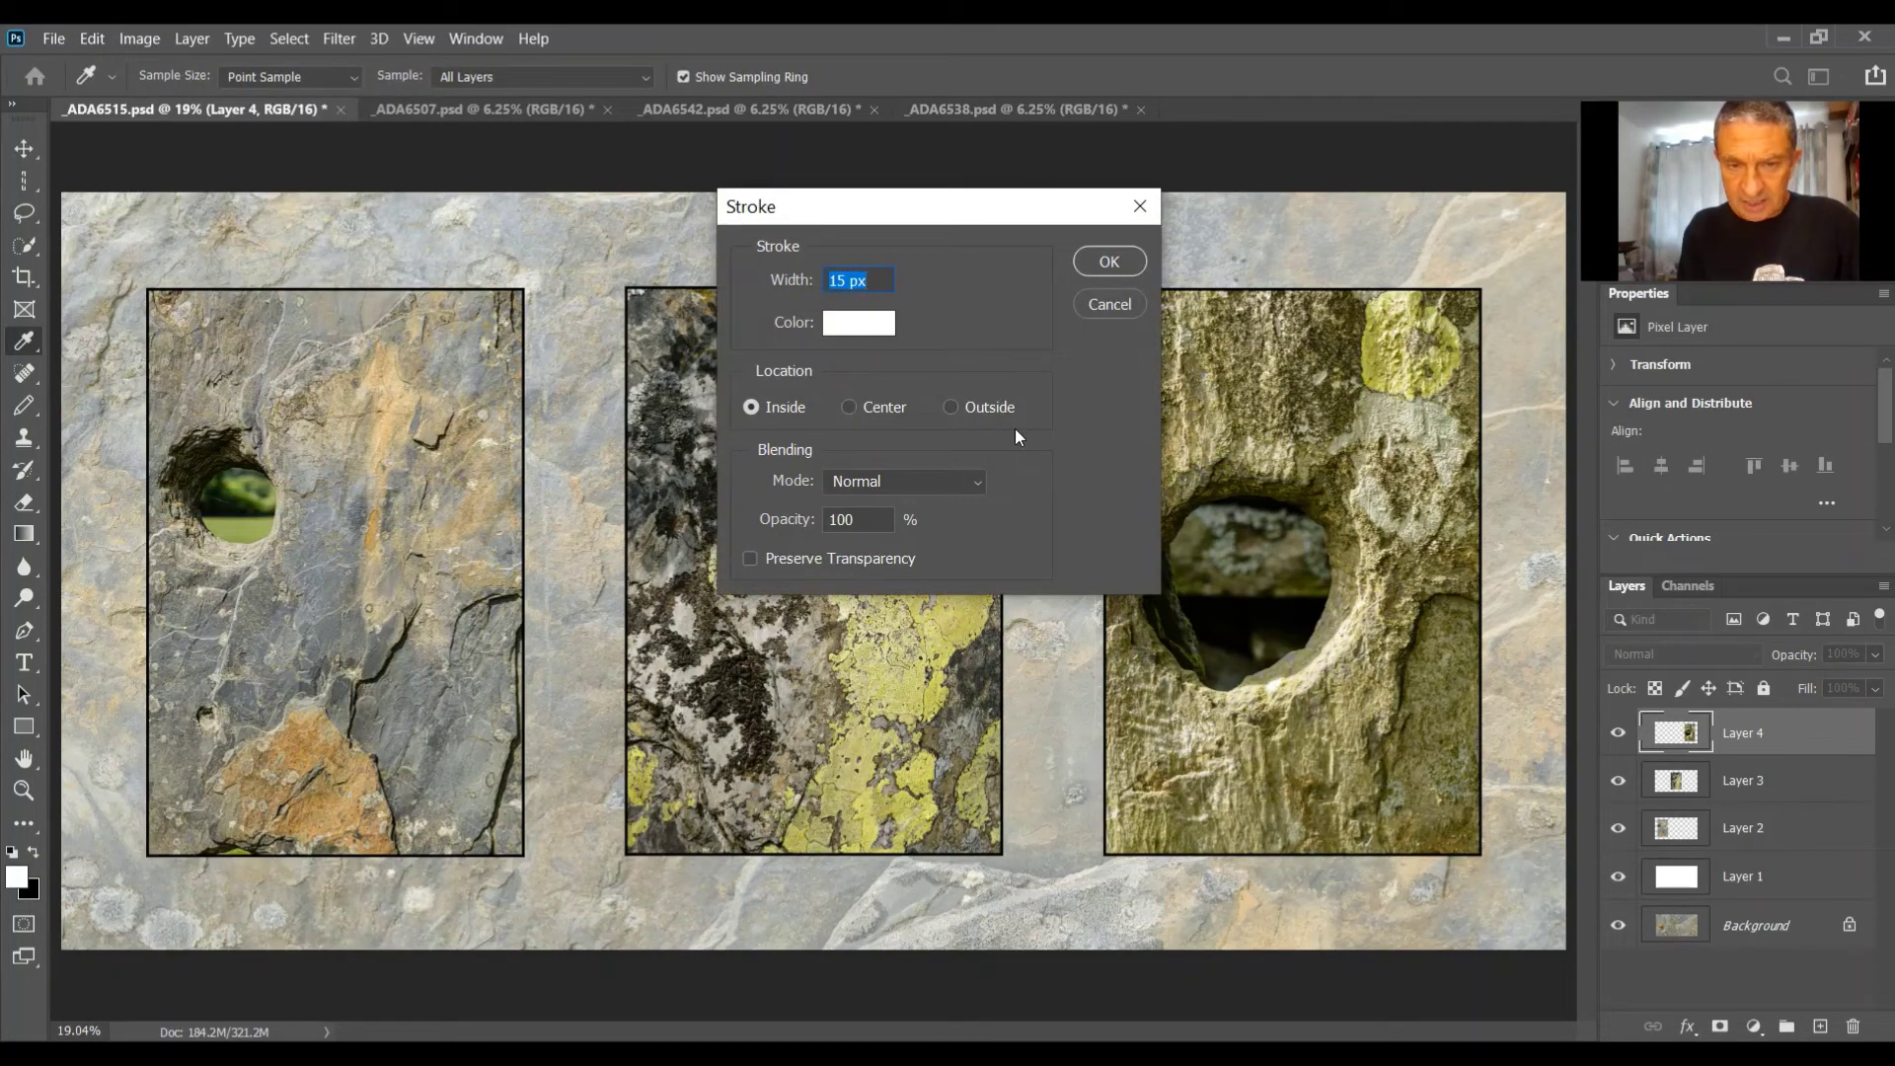
click(968, 406)
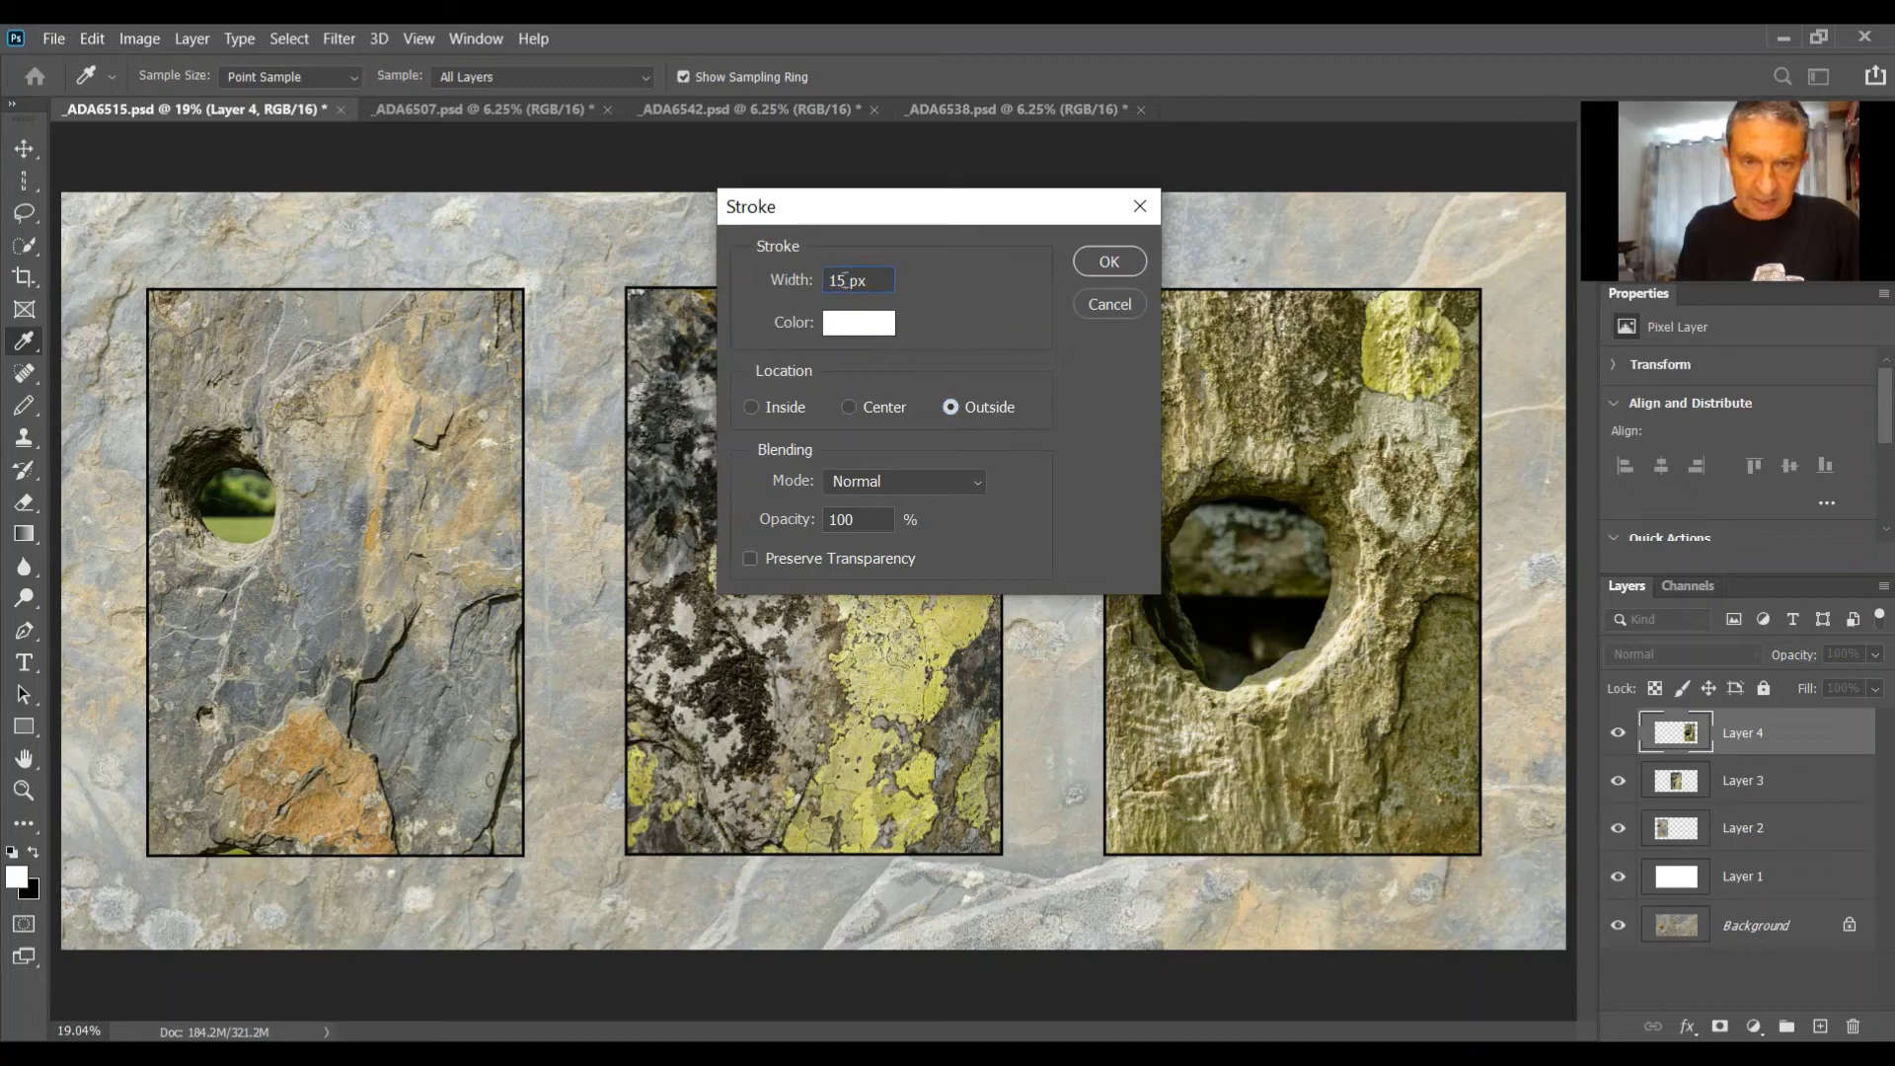
double_click(846, 280)
text(30)
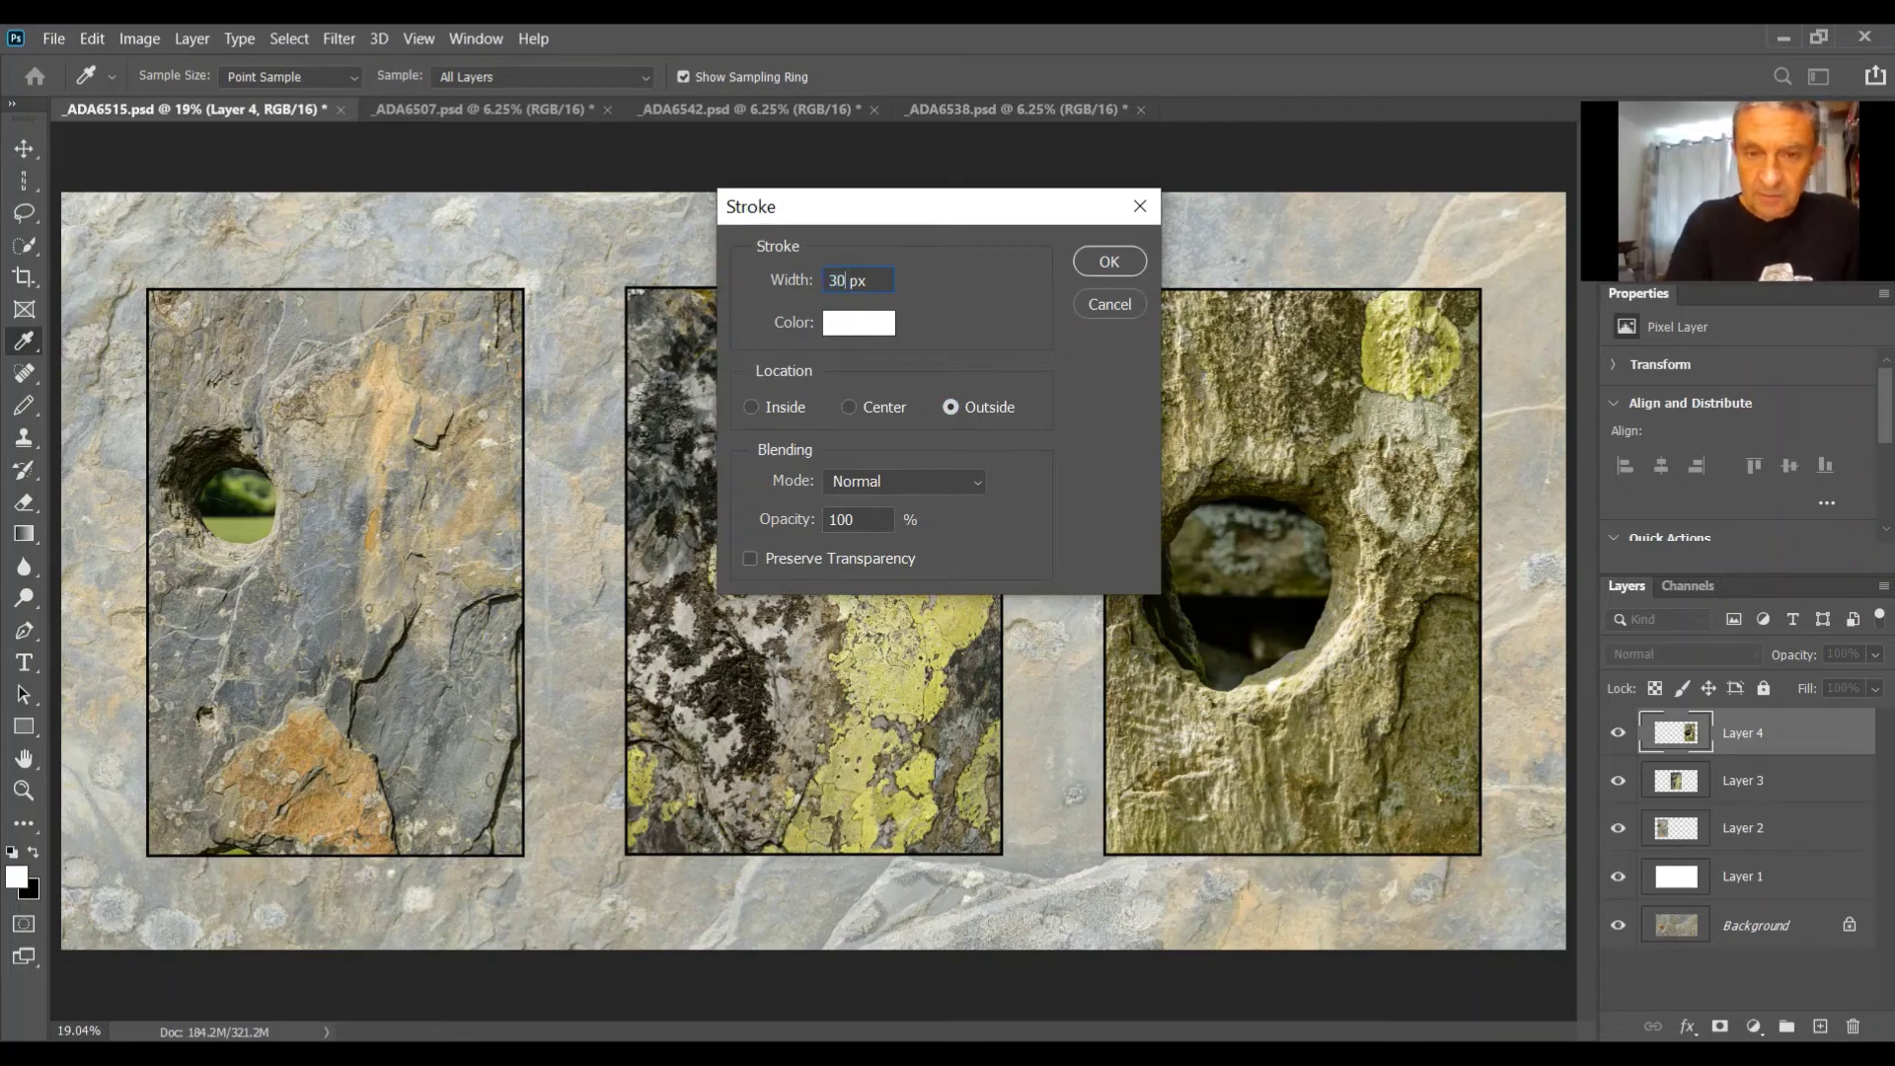
click(1107, 261)
key(v)
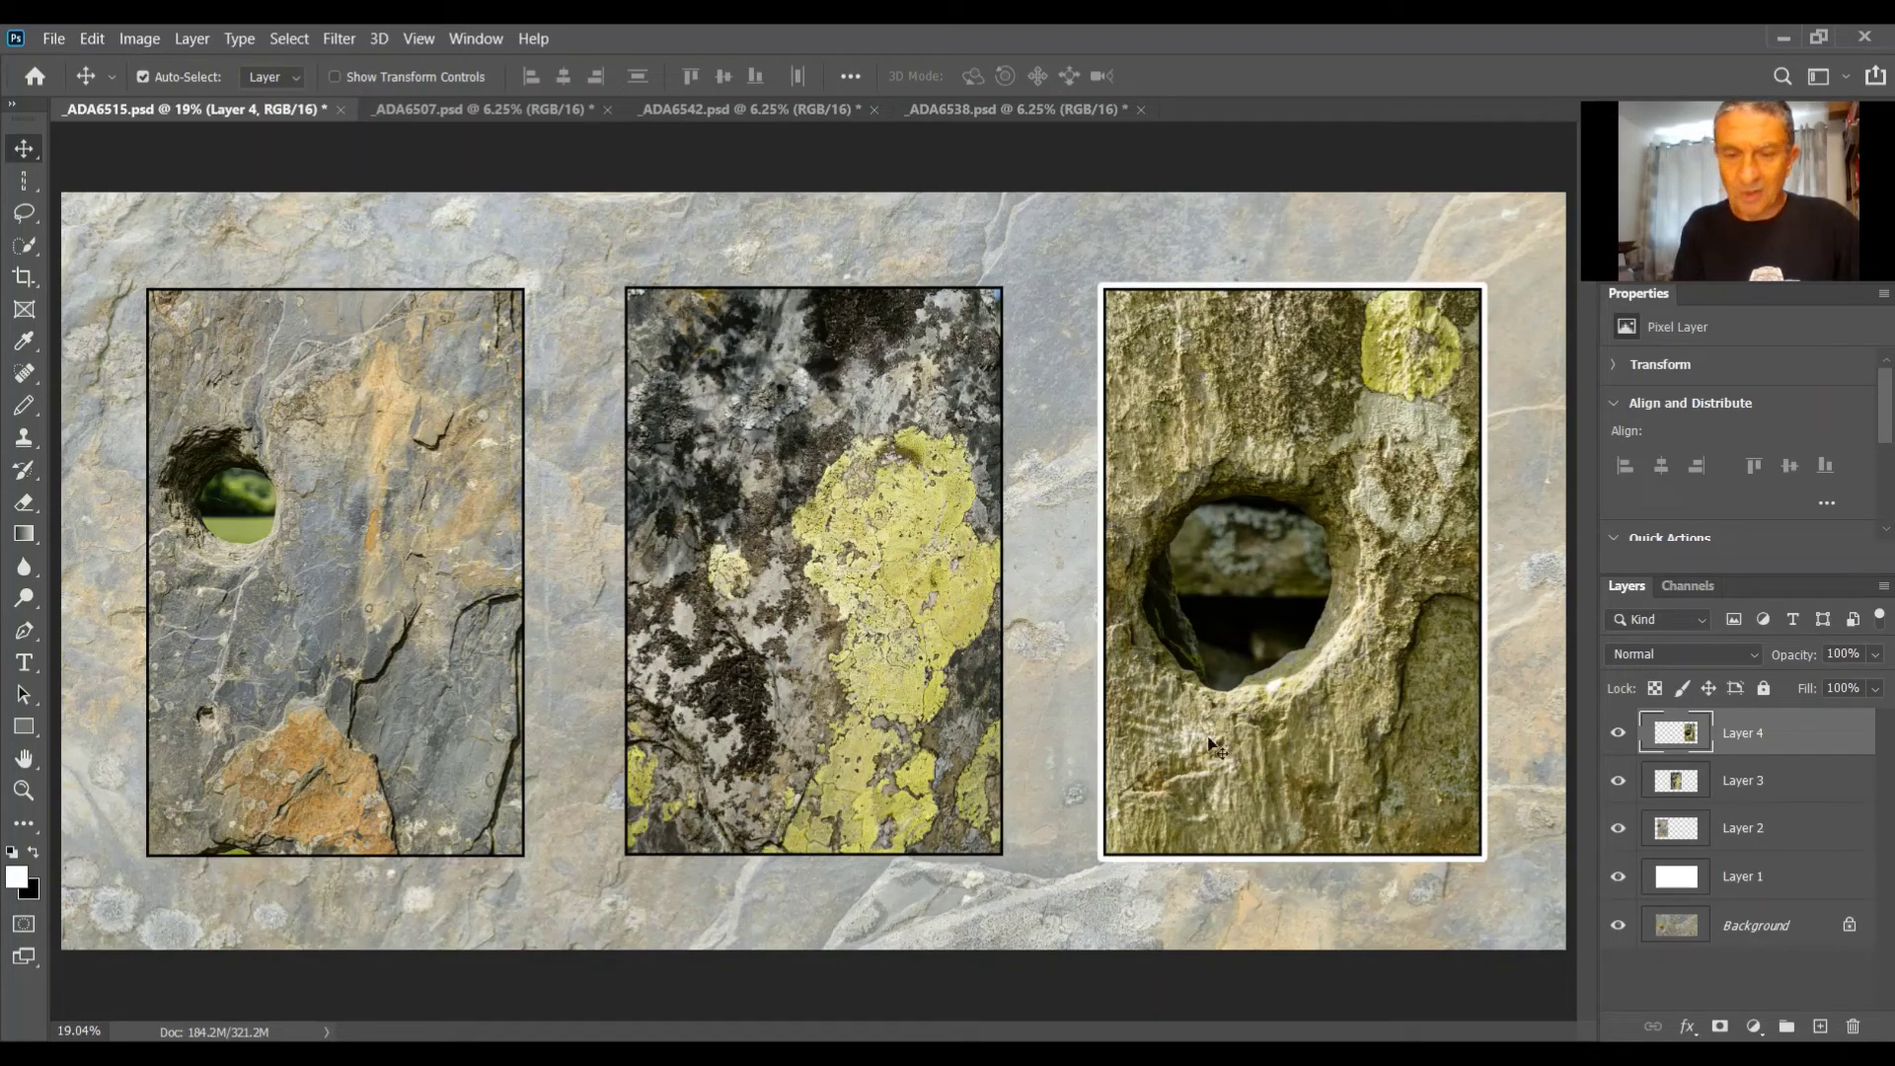
Step: Add the same 30 px white outside keyline to the middle (Layer 3) and left (Layer 2) photos
click(802, 617)
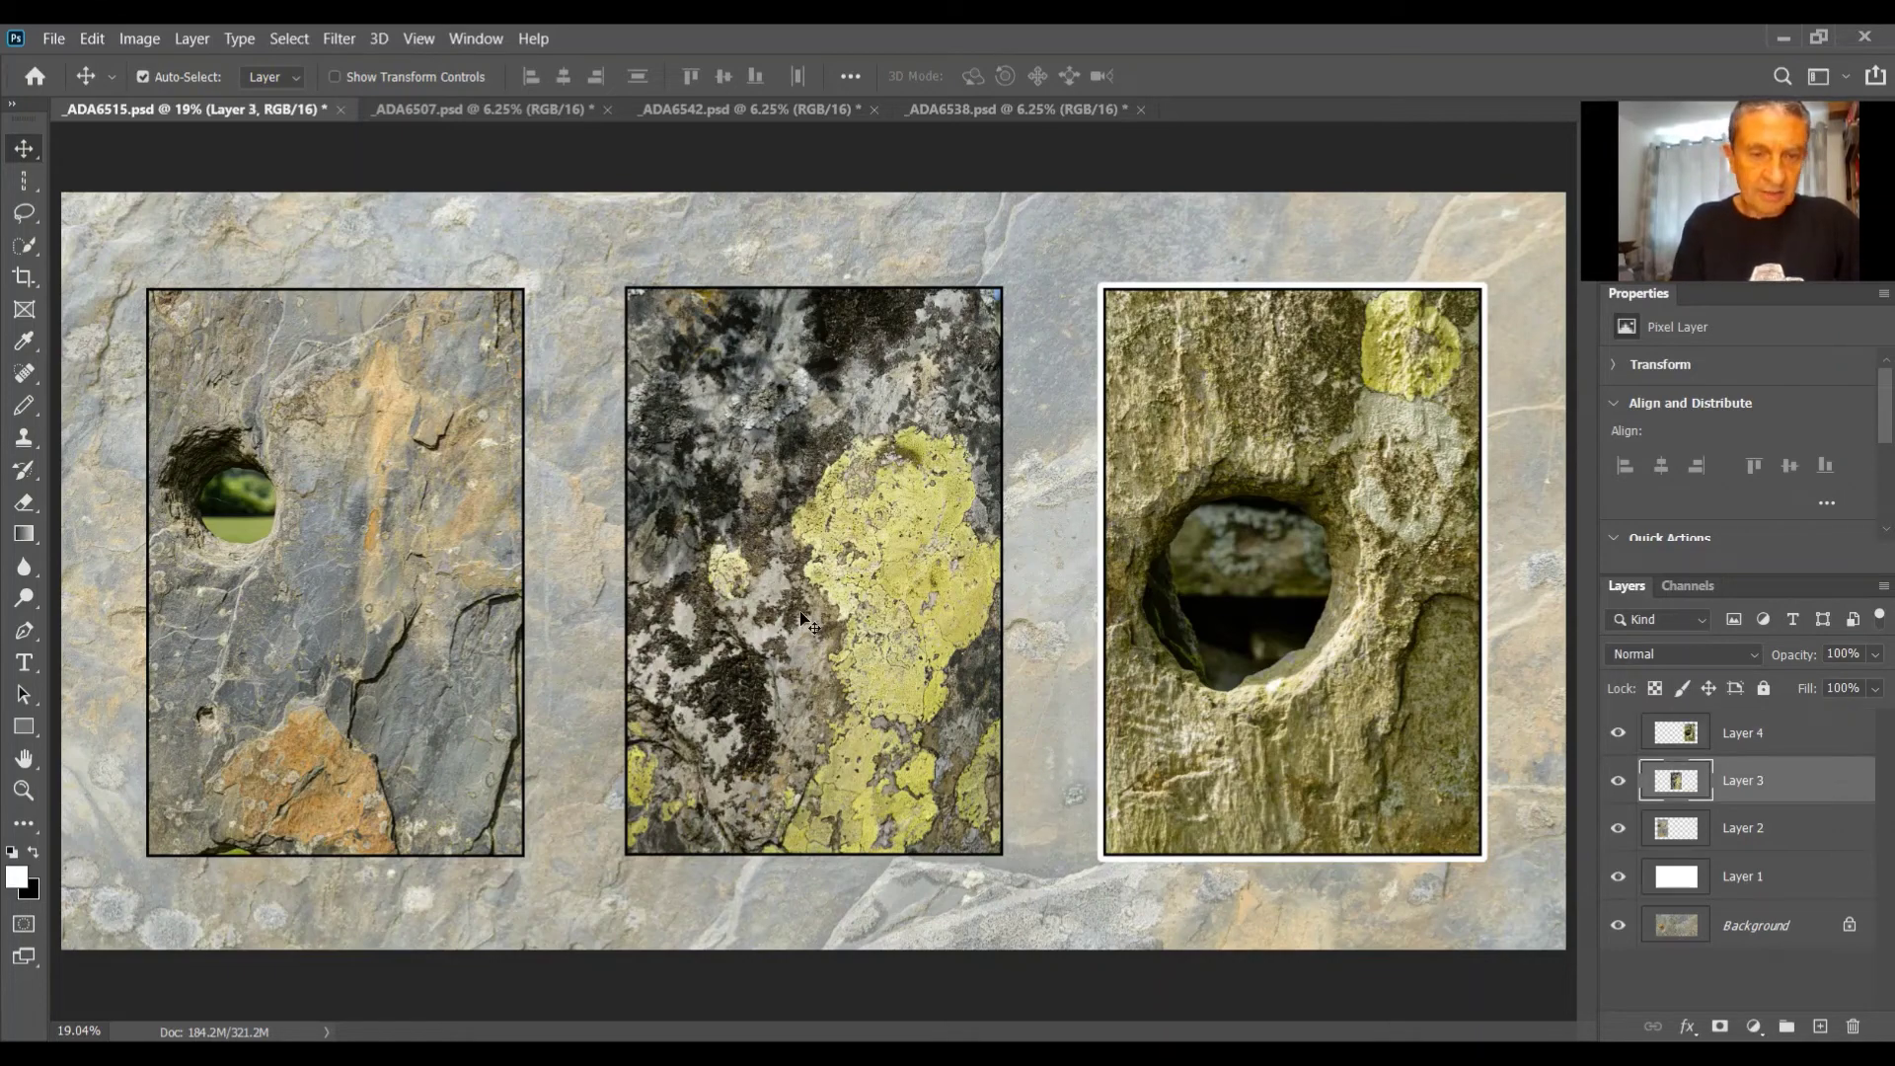
click(91, 43)
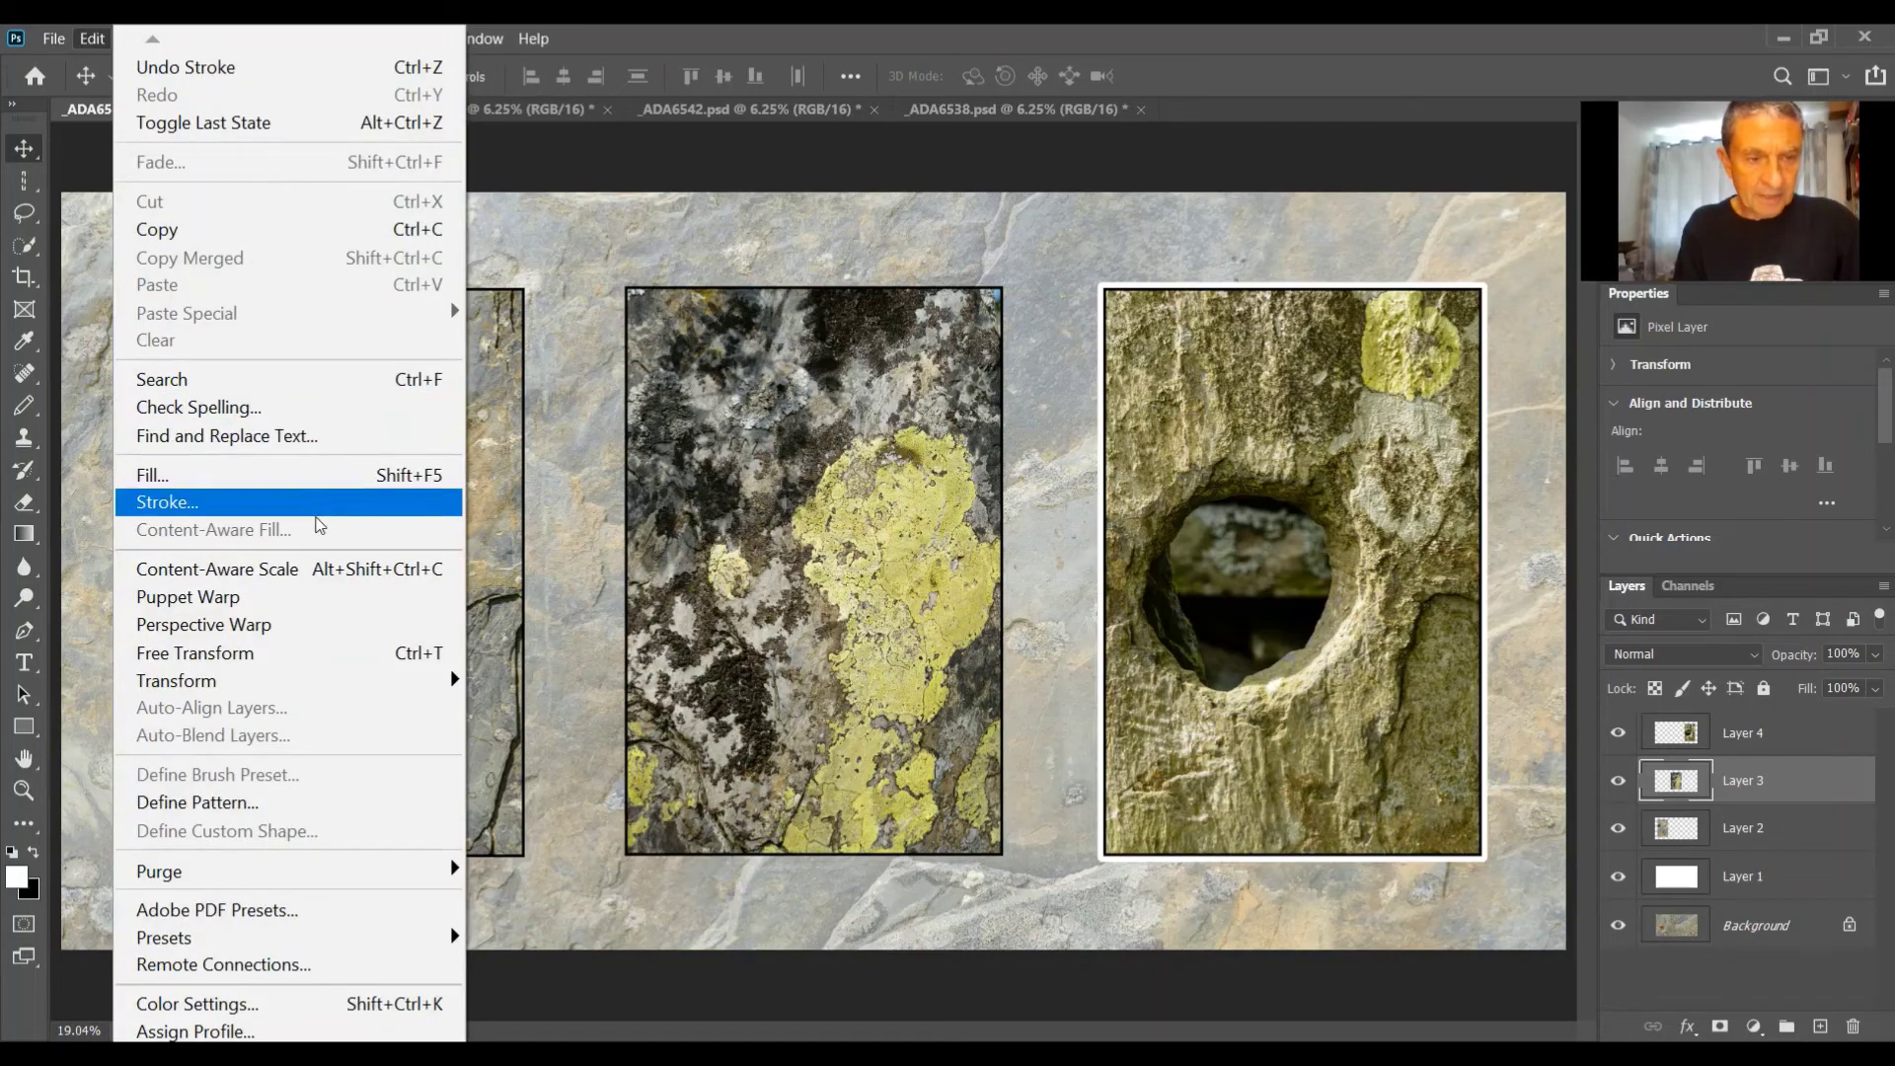
click(314, 502)
key(Return)
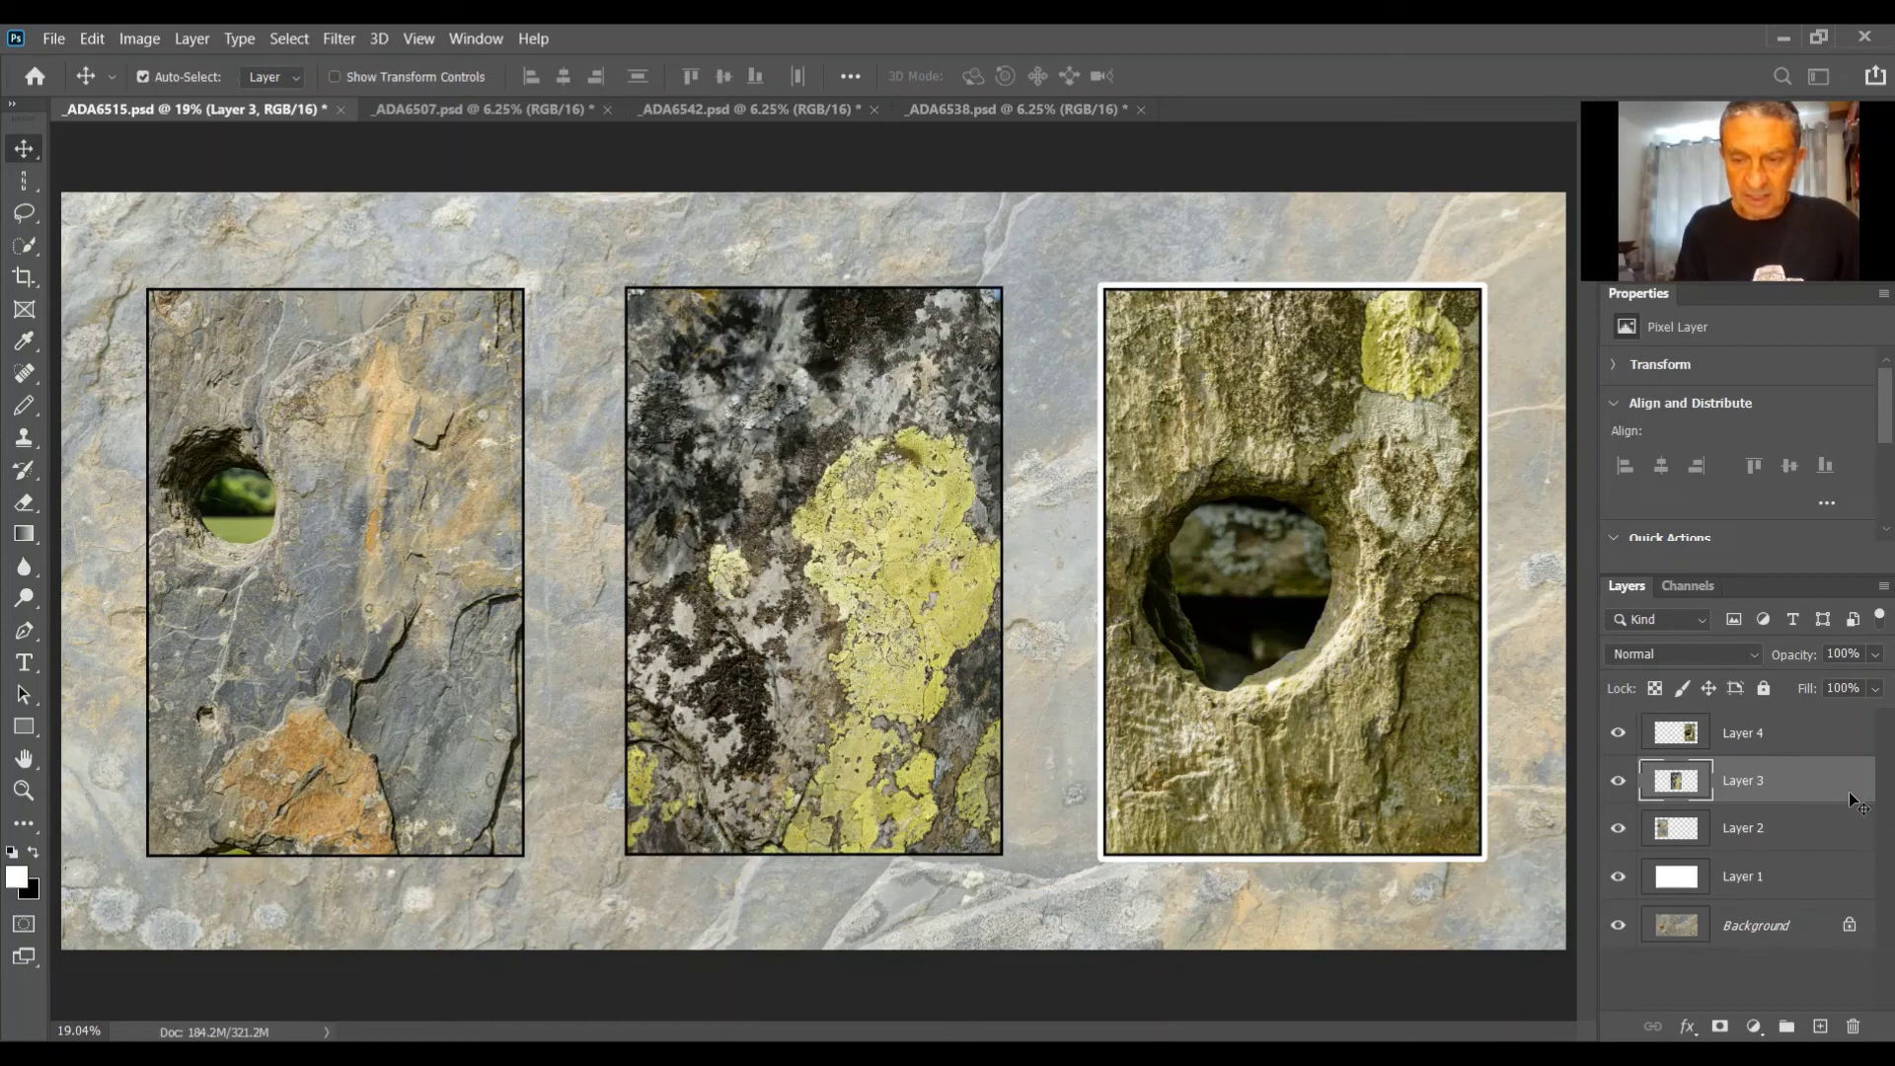
click(1783, 838)
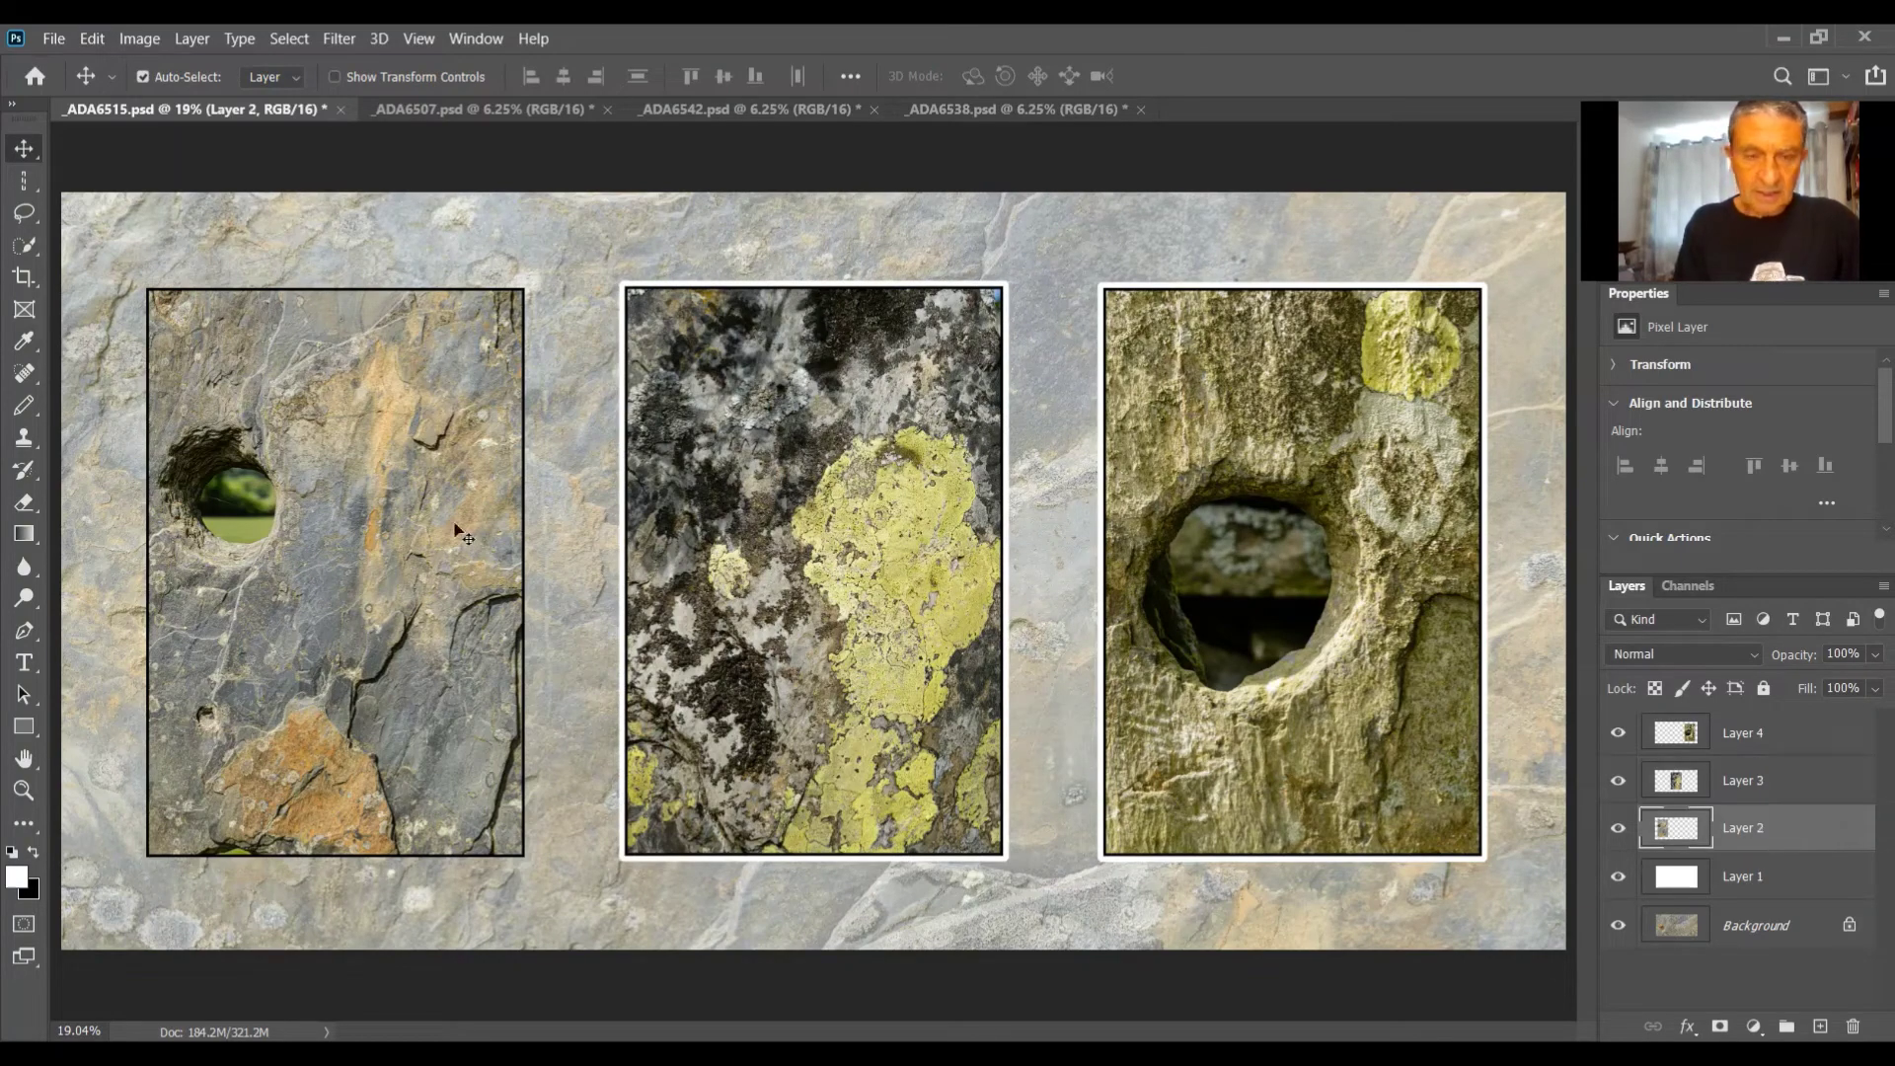
click(92, 39)
click(242, 504)
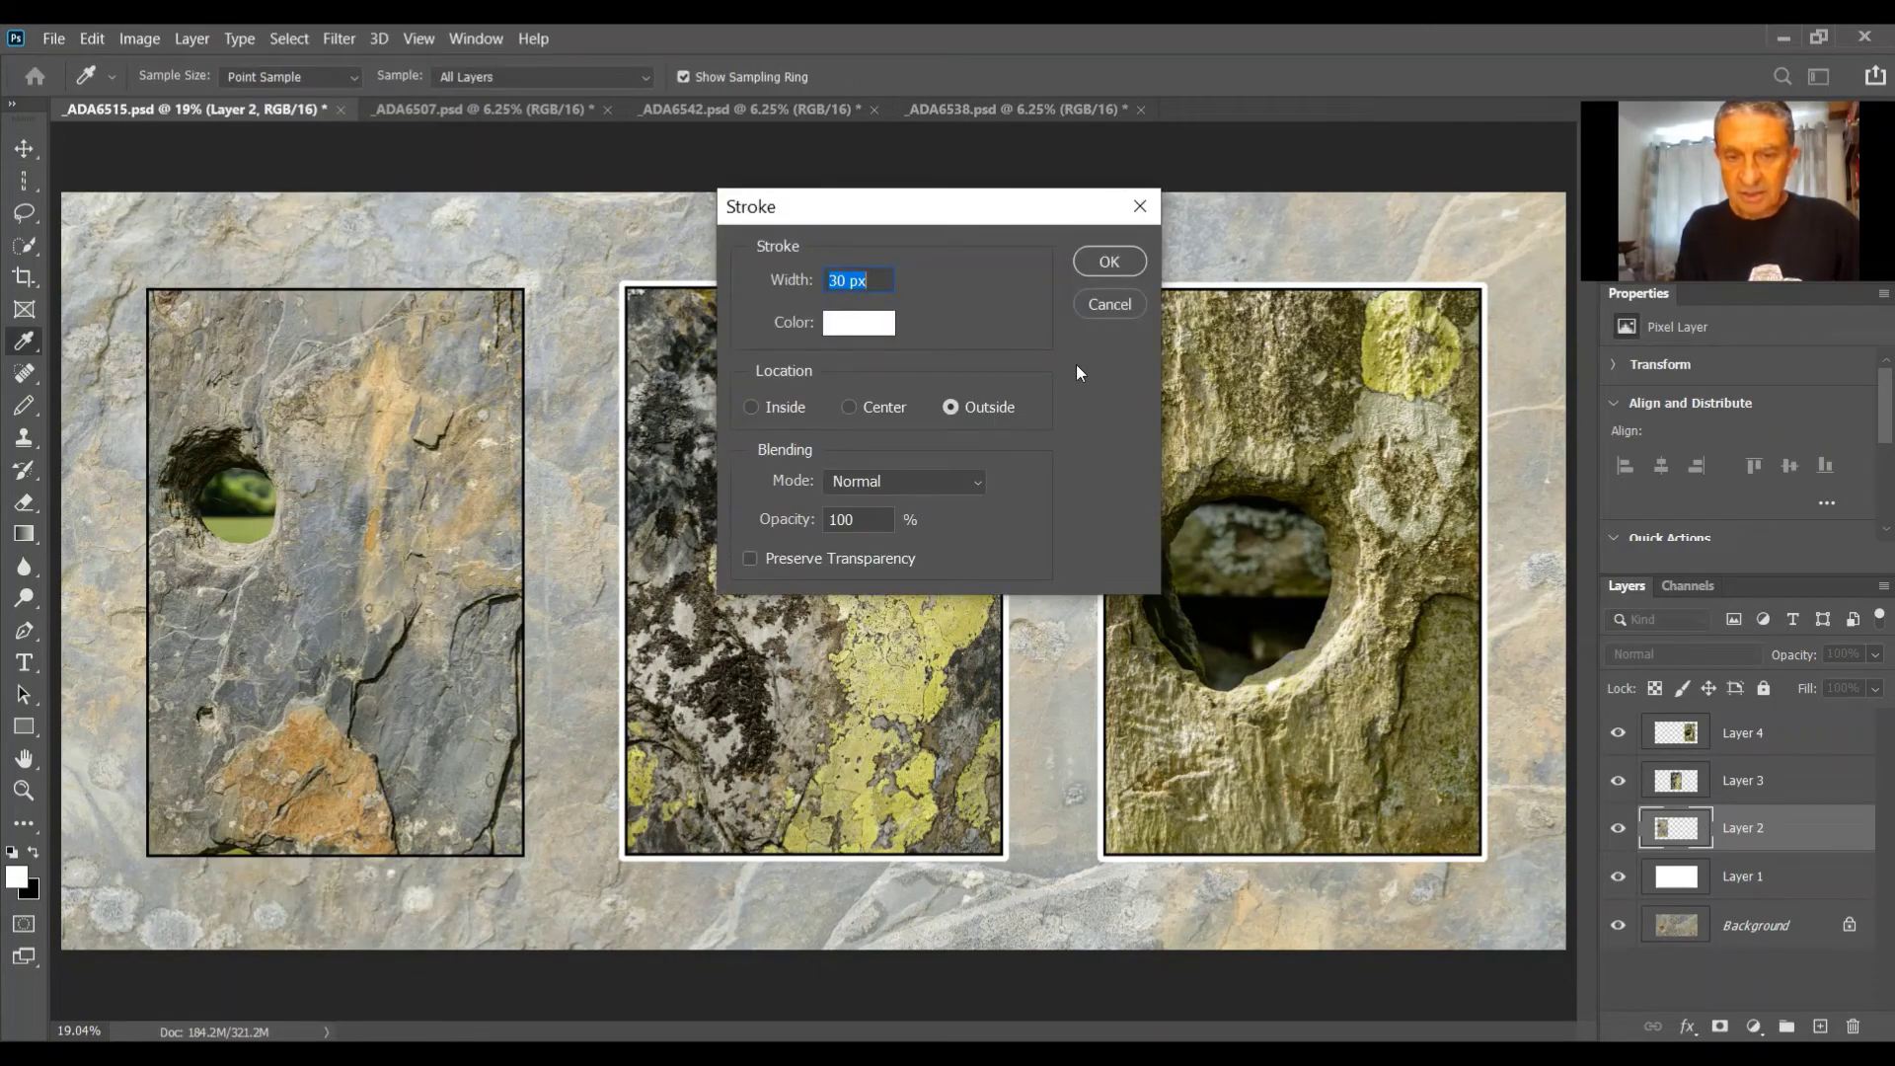
click(1109, 262)
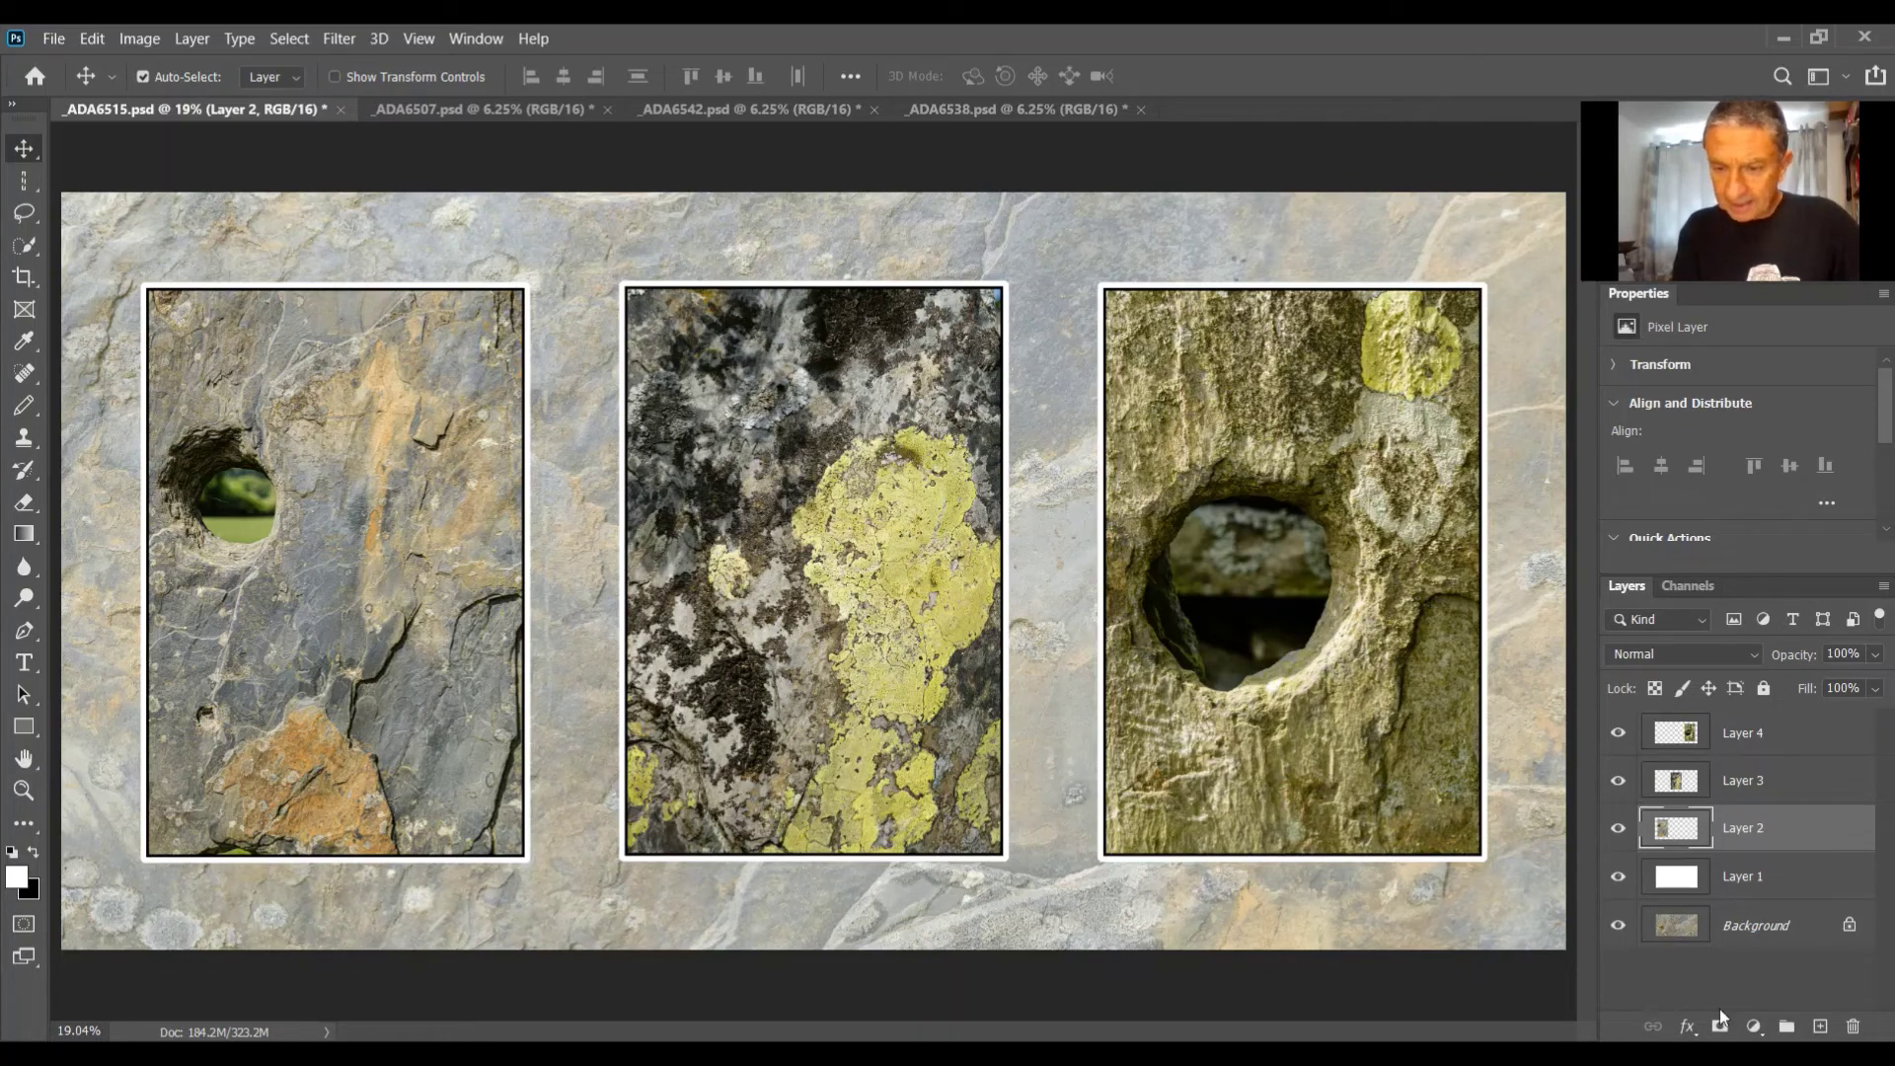
Step: Add a Drop Shadow to Layer 2 with 141° angle, 200 px distance and 100 px size
click(1686, 1027)
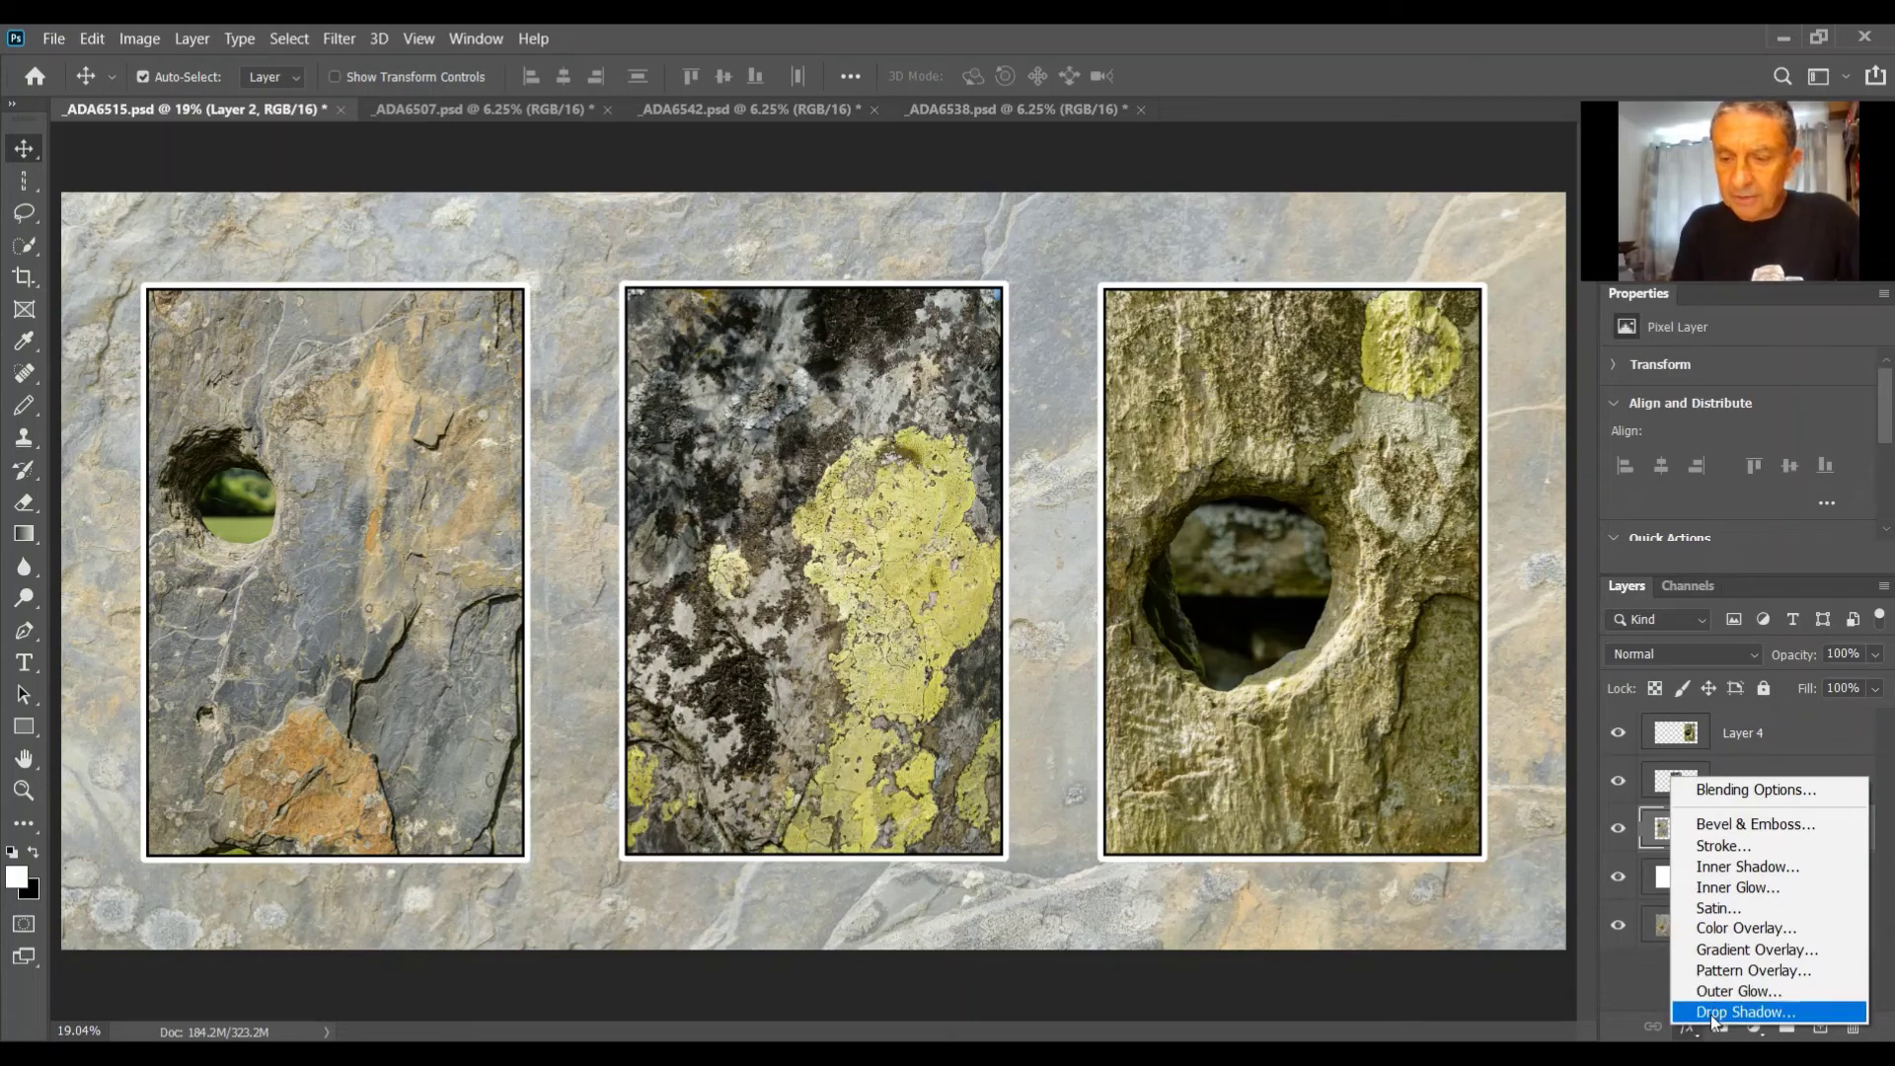
click(1714, 1013)
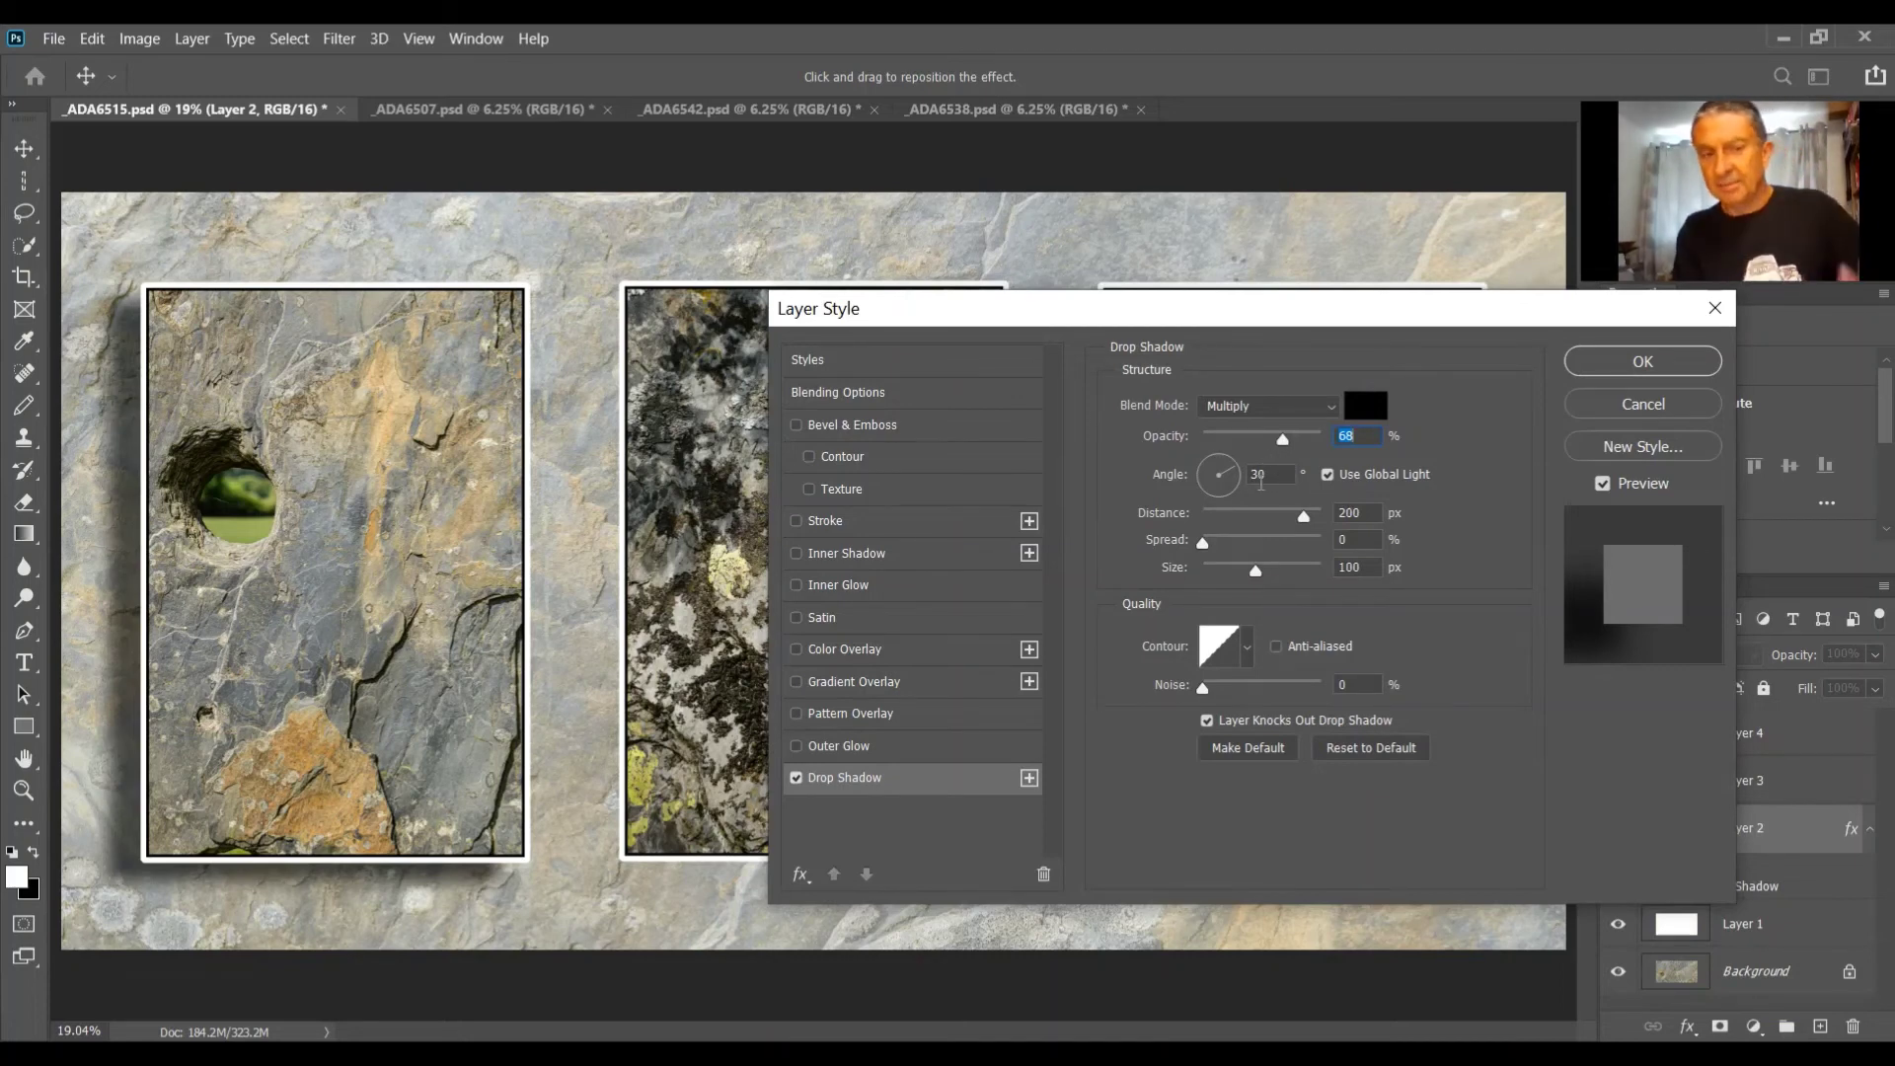
drag(1210, 486, 1206, 466)
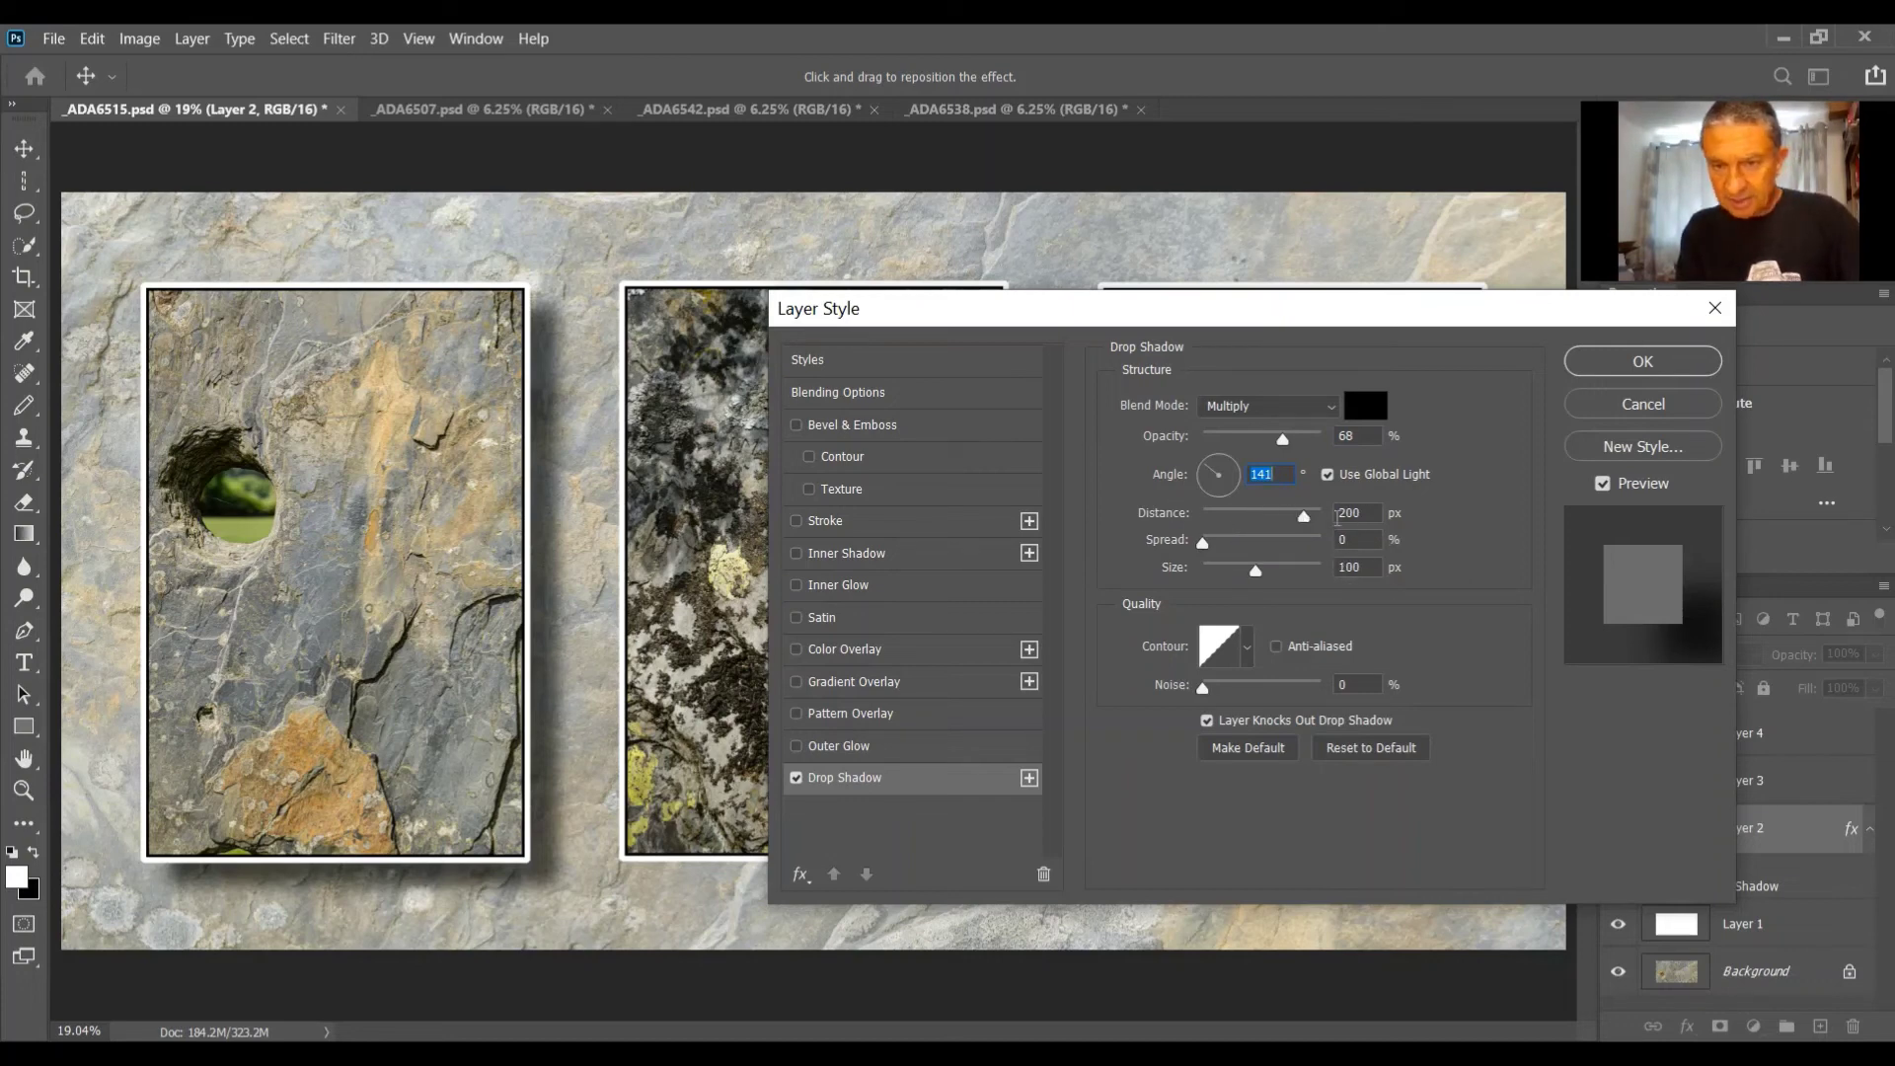
mouse_move(1304, 517)
mouse_down()
mouse_move(1242, 521)
mouse_move(1333, 523)
mouse_move(1300, 525)
mouse_up()
click(1348, 516)
text(200)
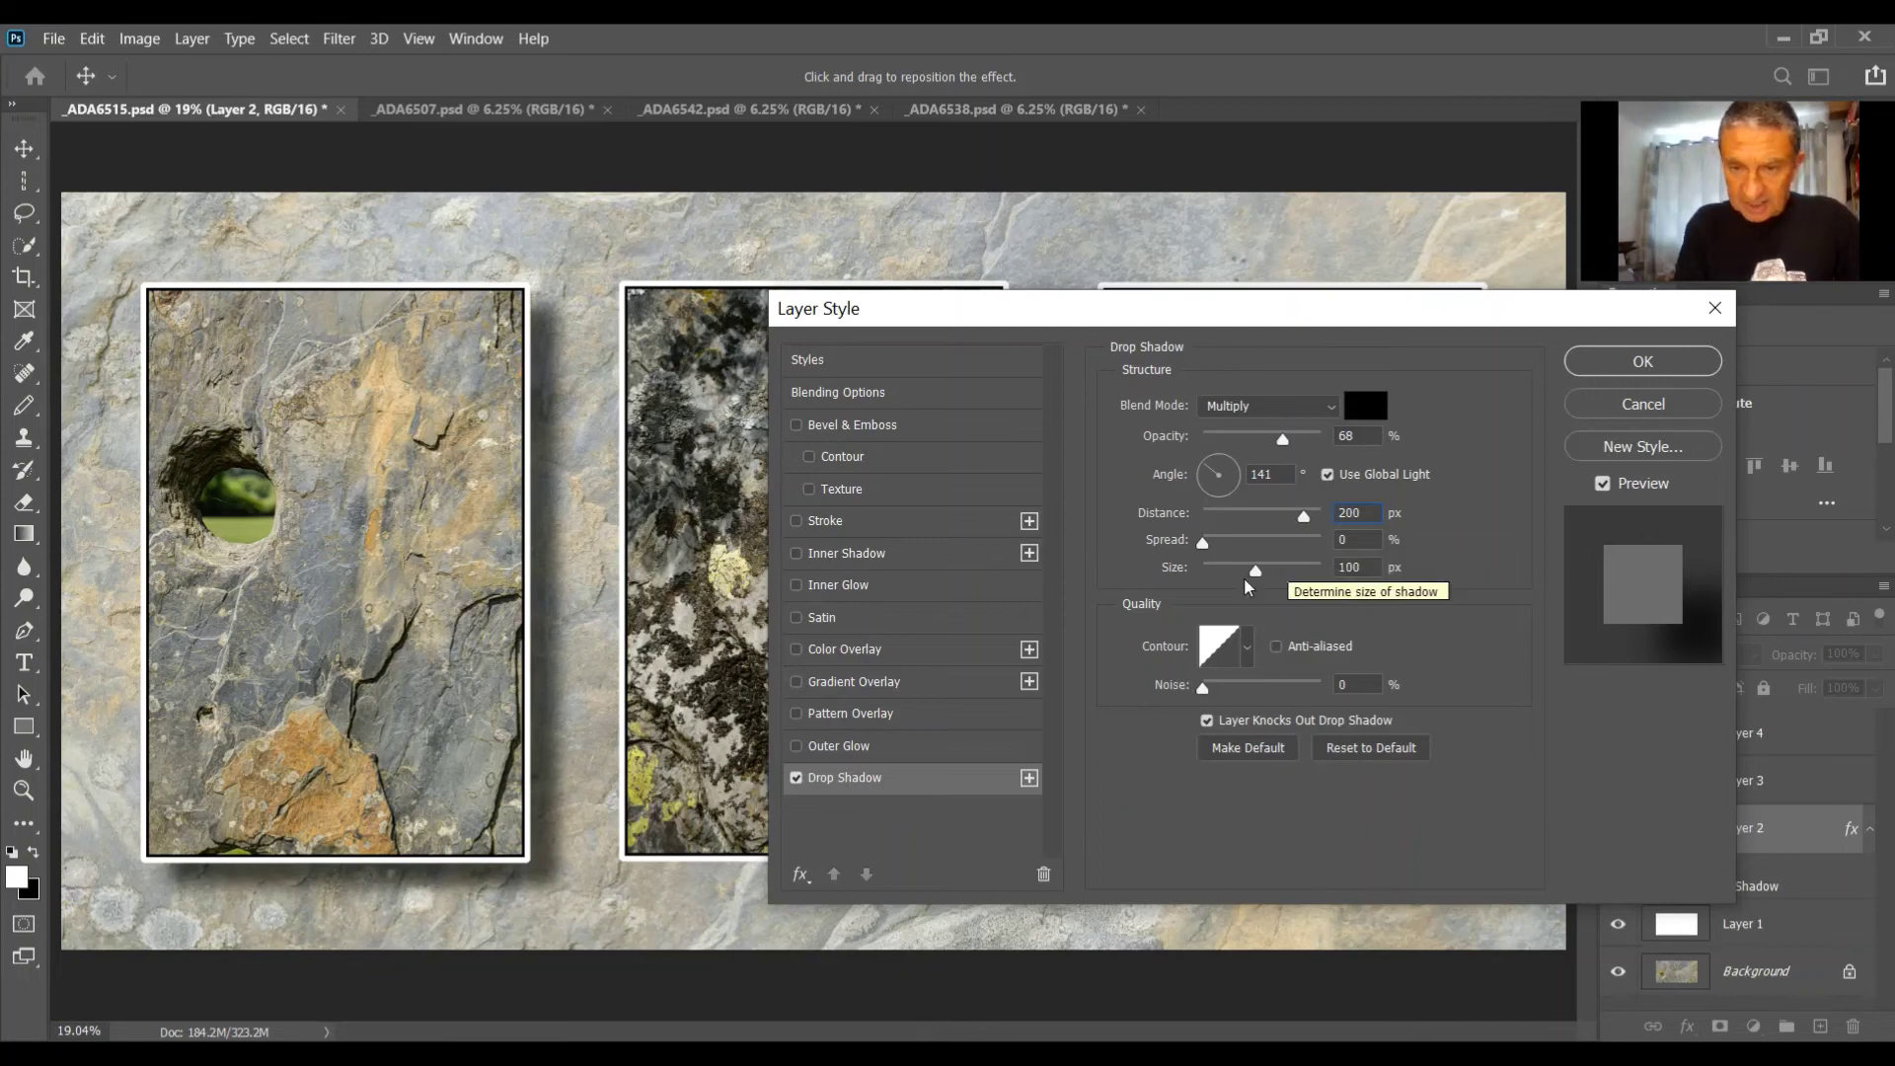
mouse_move(1255, 571)
mouse_down()
mouse_move(1198, 577)
mouse_move(1347, 591)
mouse_move(1253, 575)
mouse_up()
text(100)
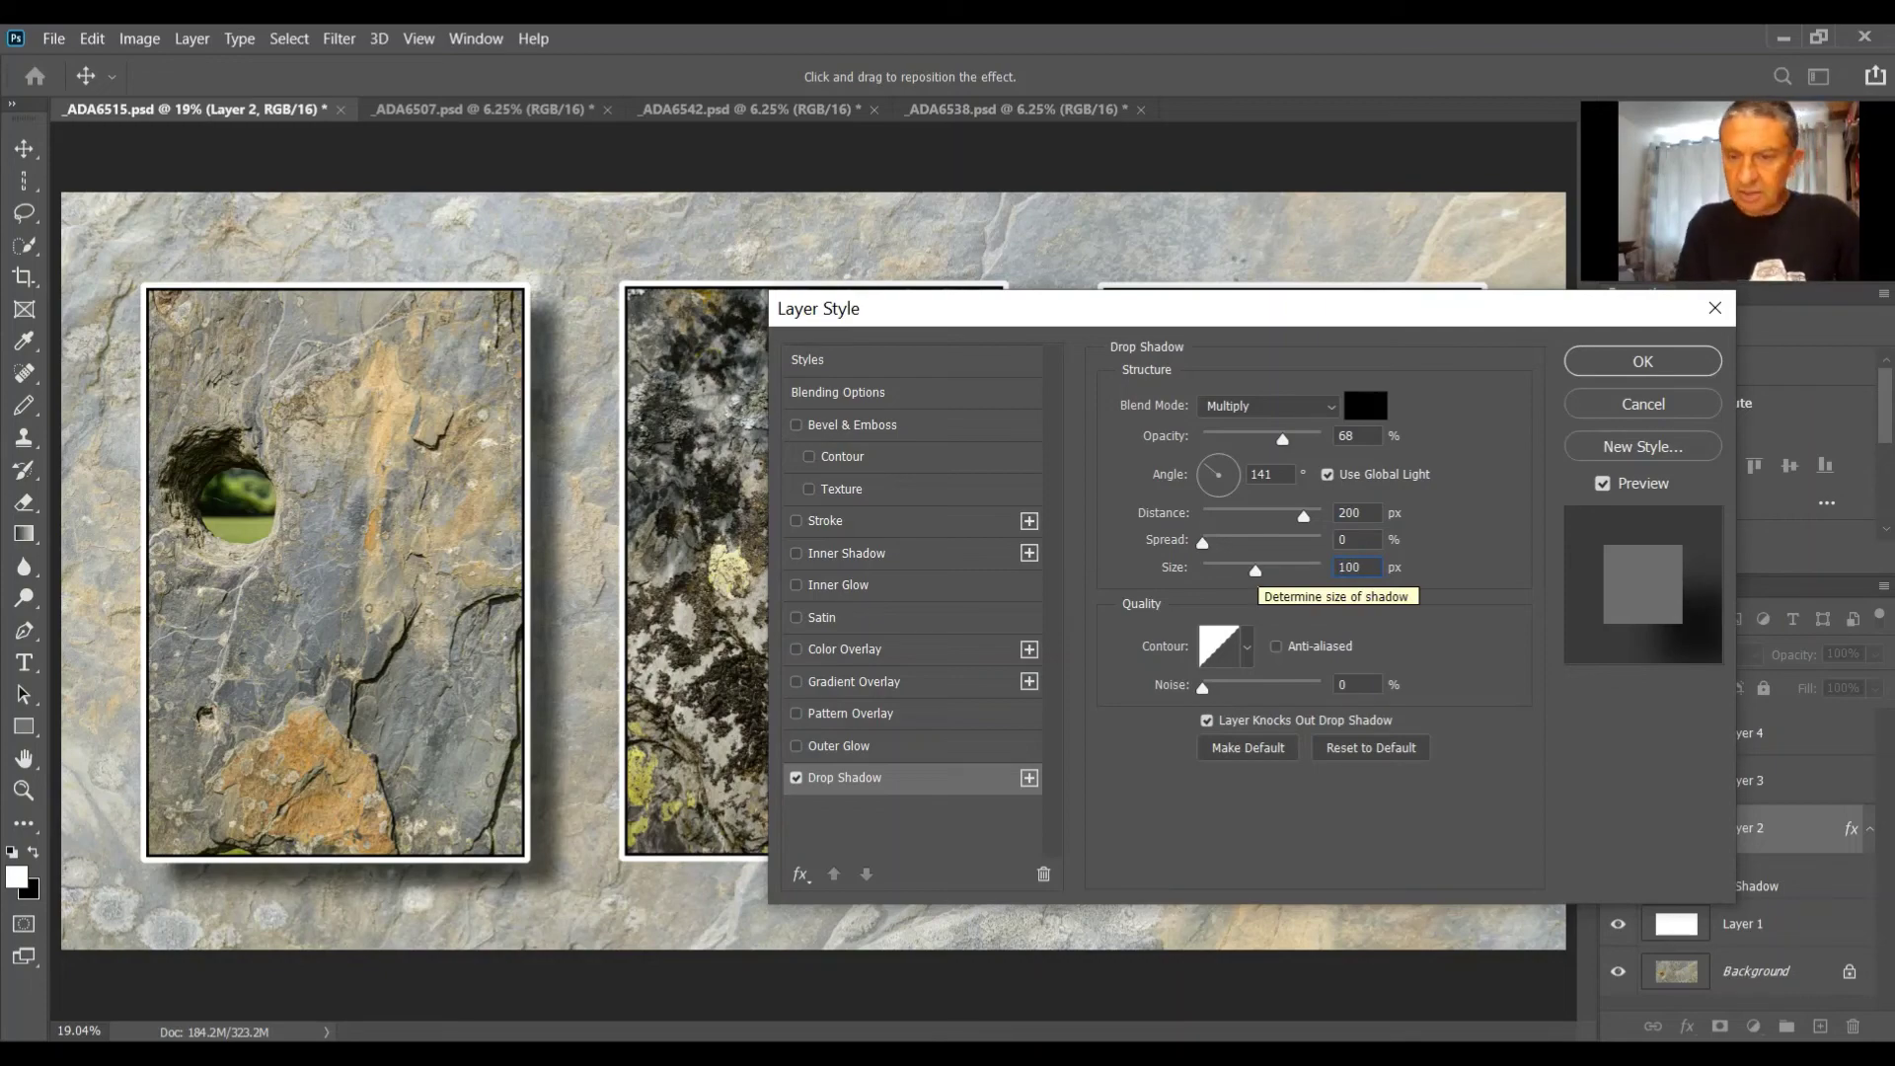
click(1655, 363)
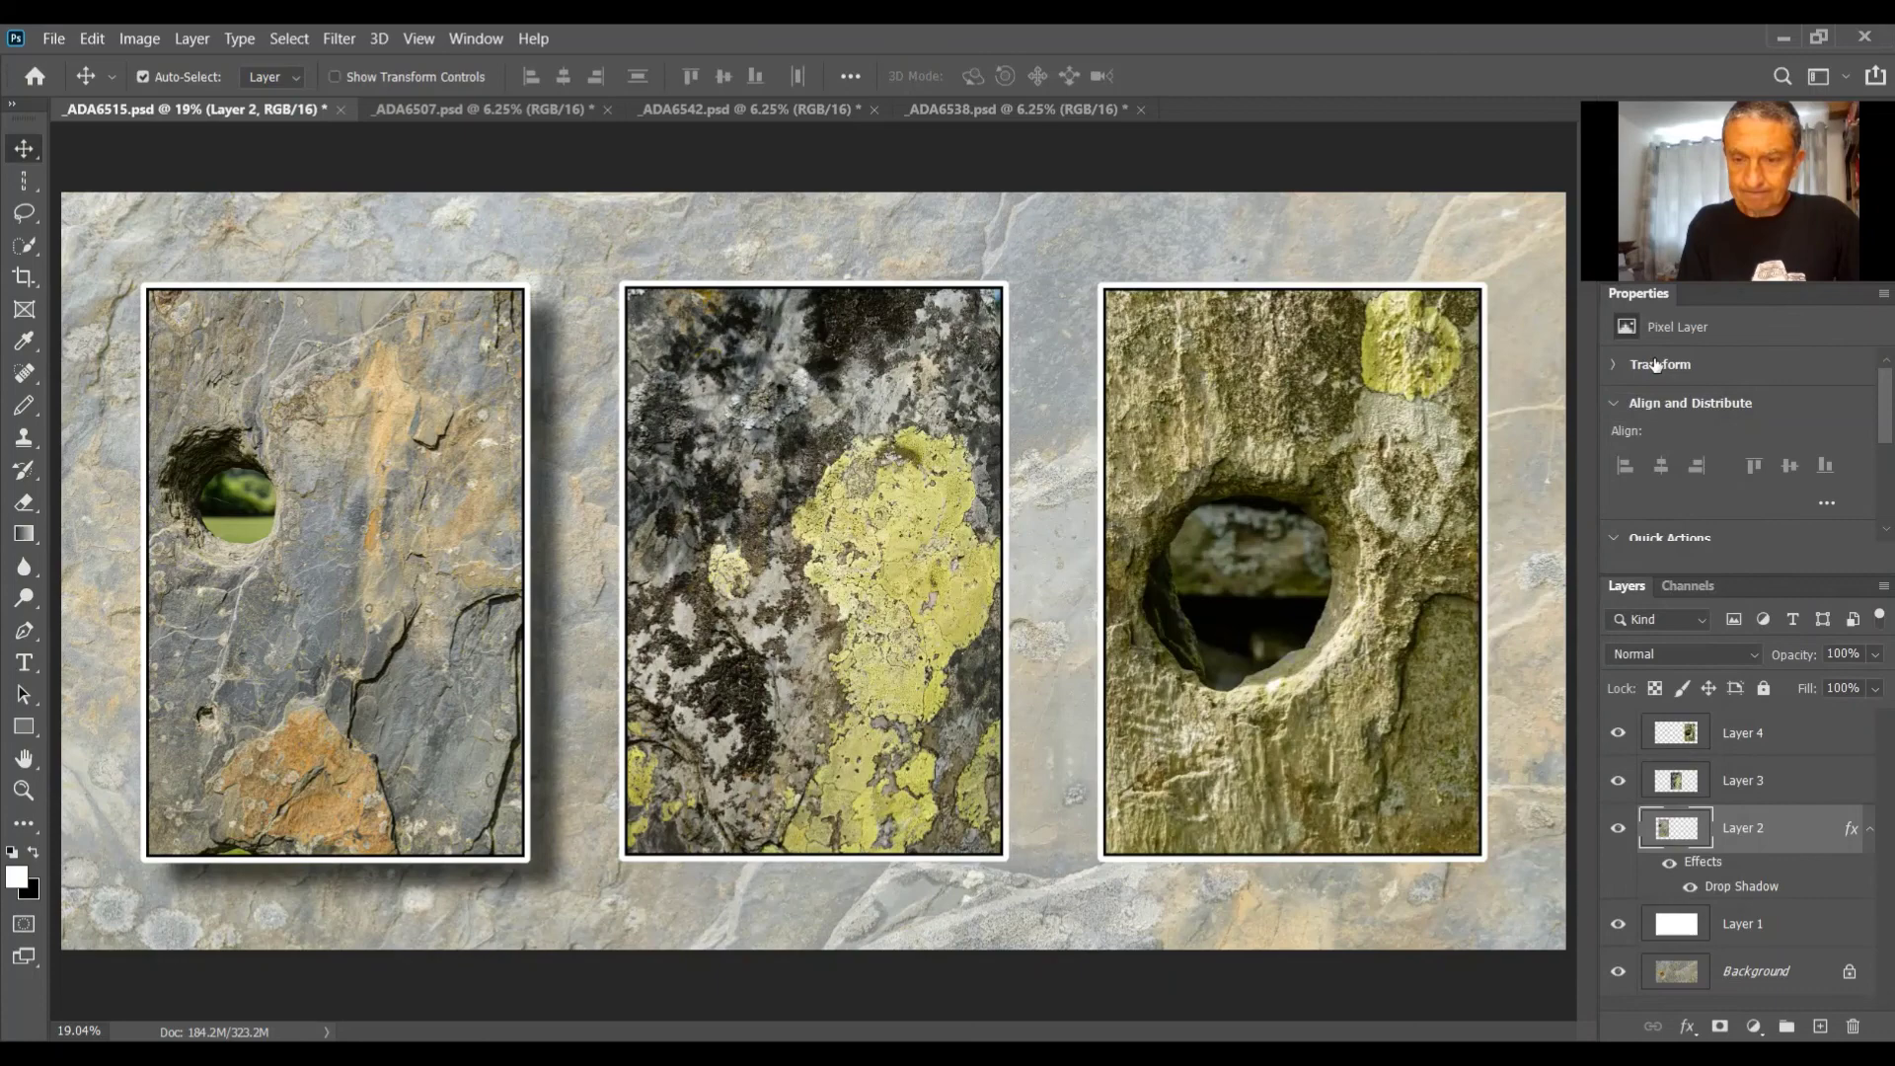
Step: Apply the same 68% Drop Shadow settings to Layer 3 and Layer 4
click(1755, 781)
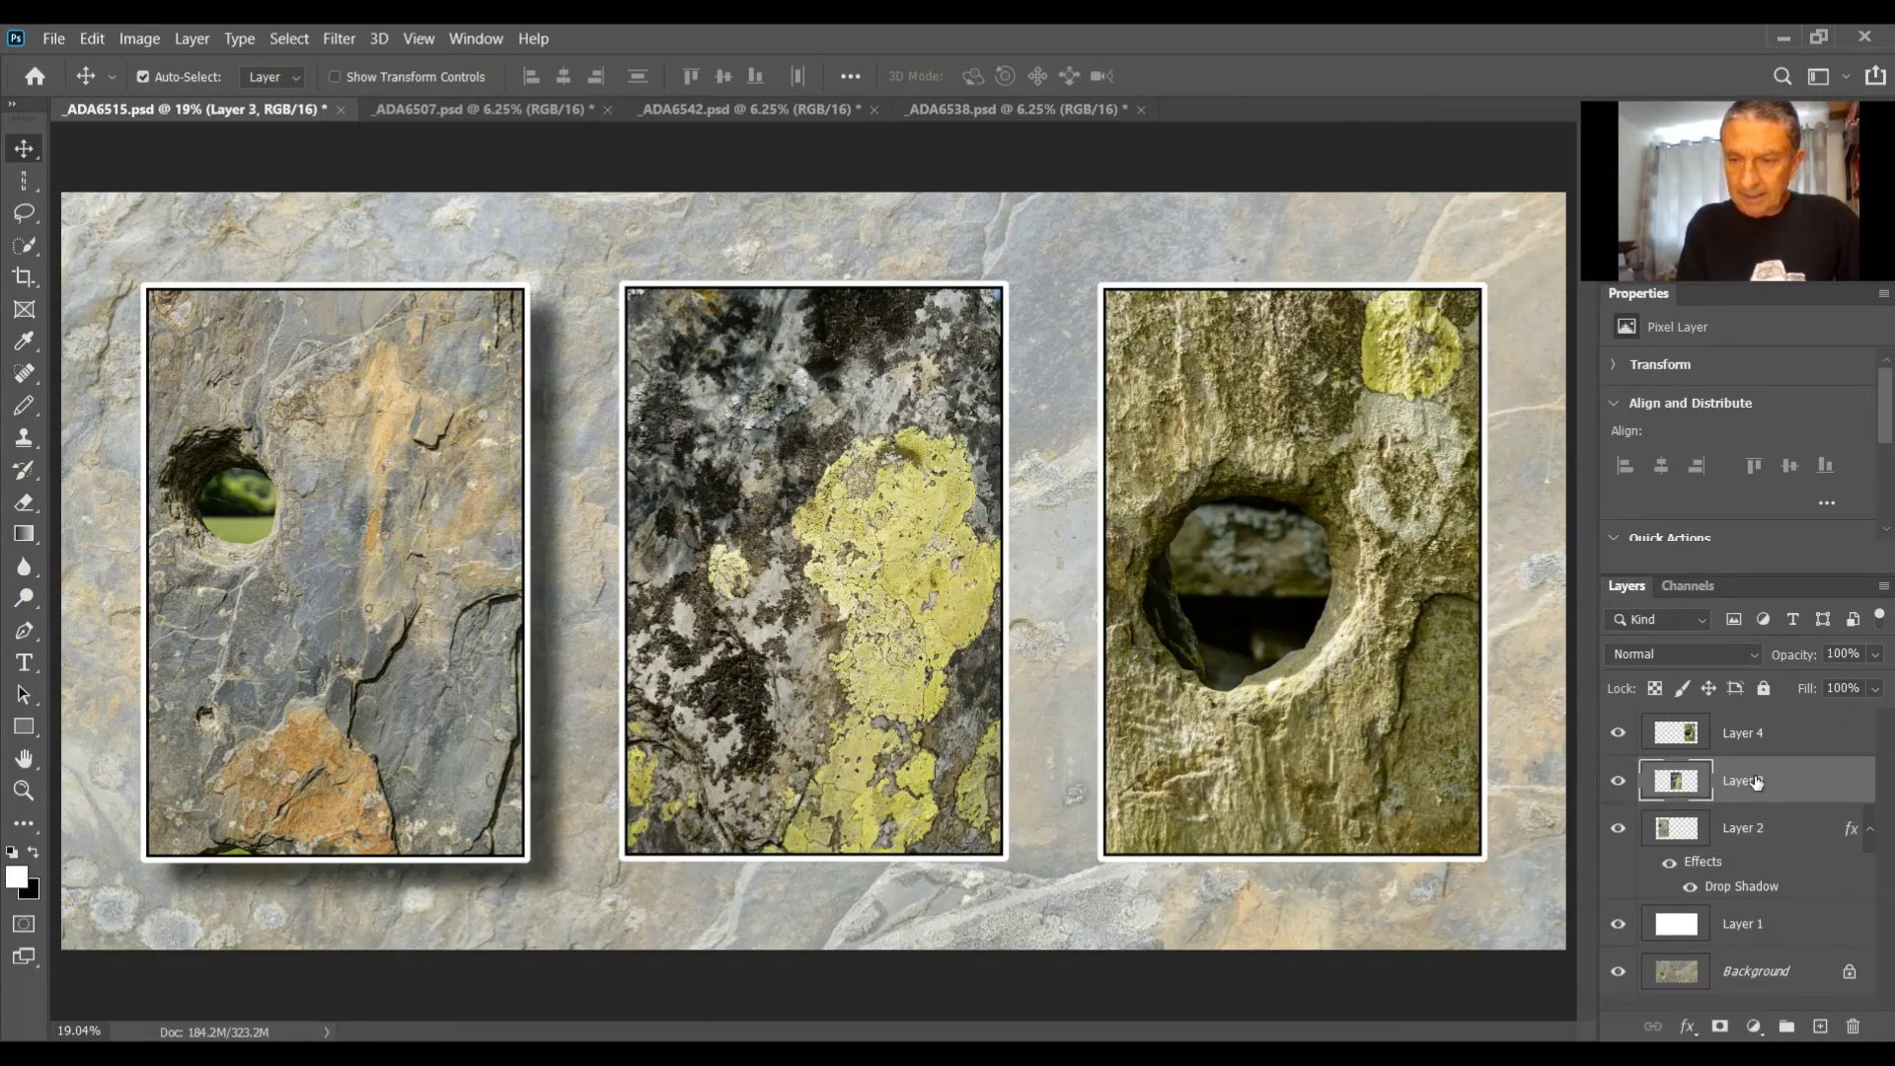
click(1688, 1027)
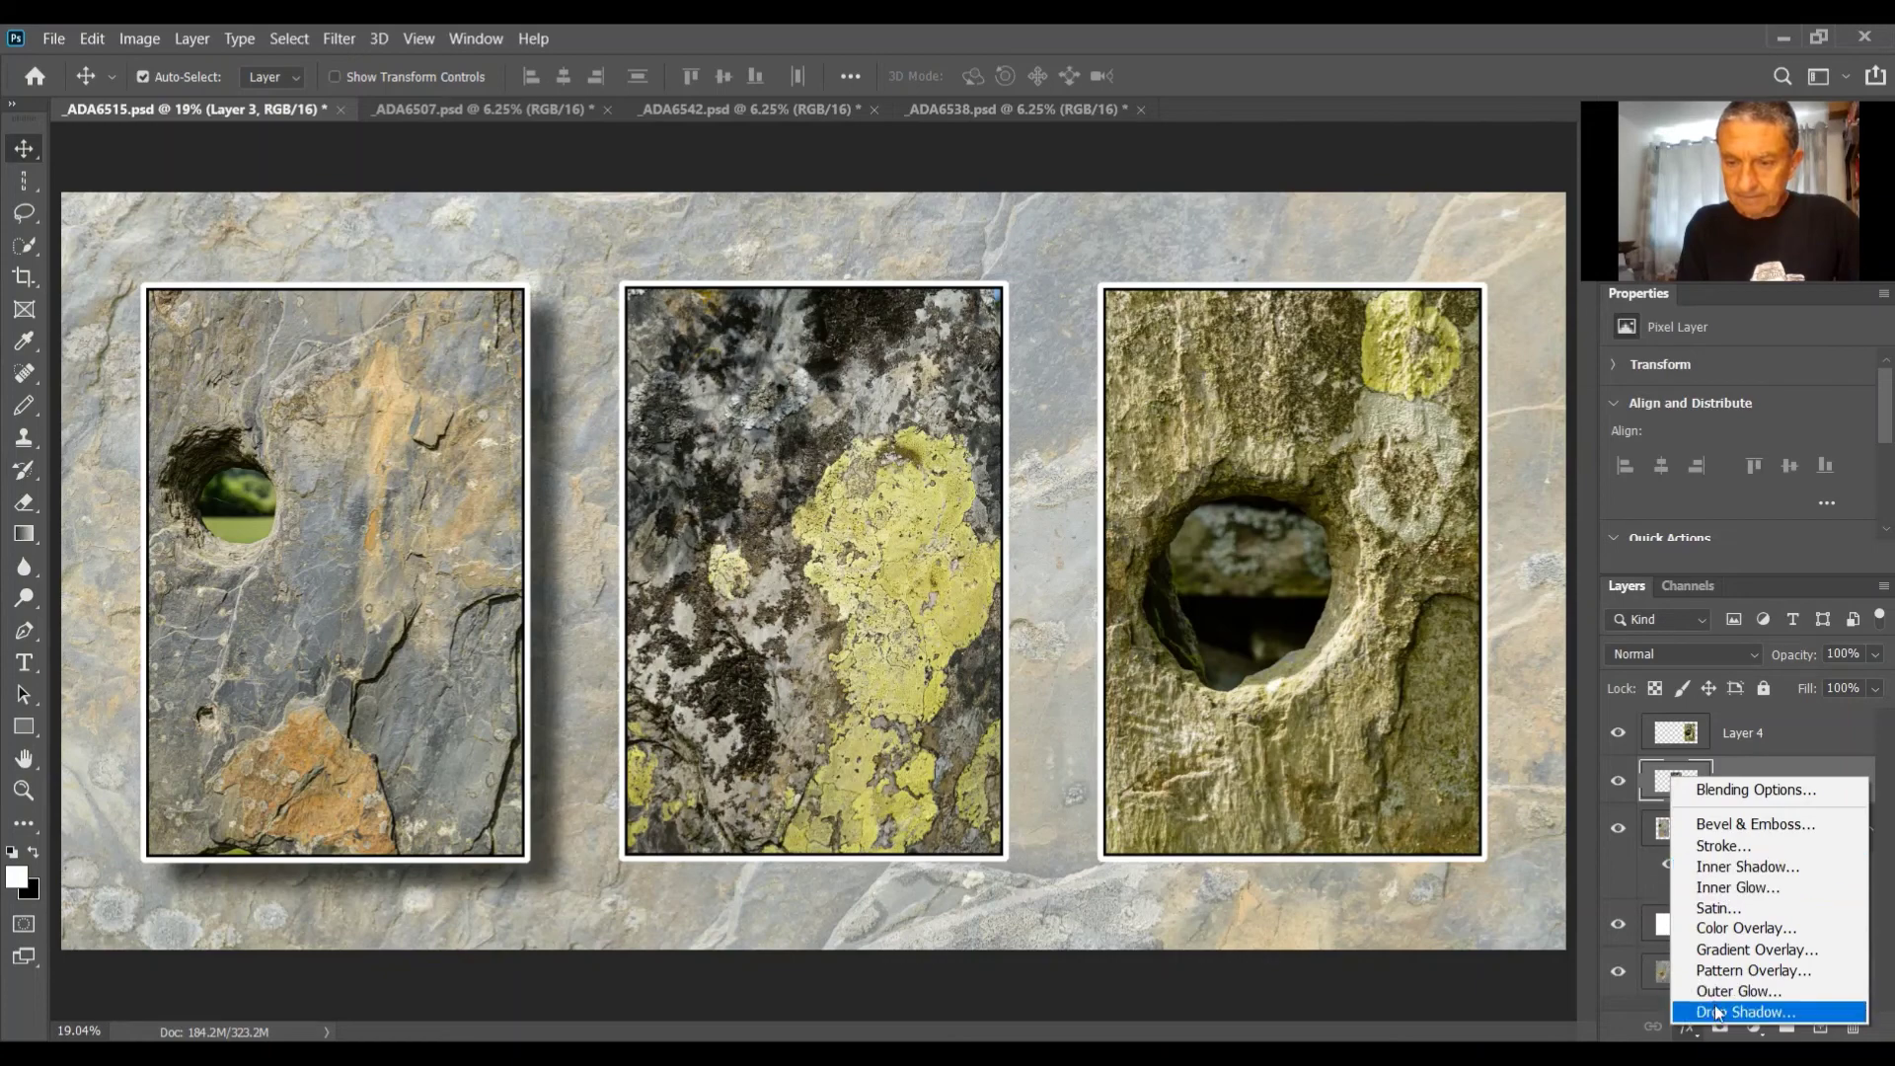
click(1719, 1016)
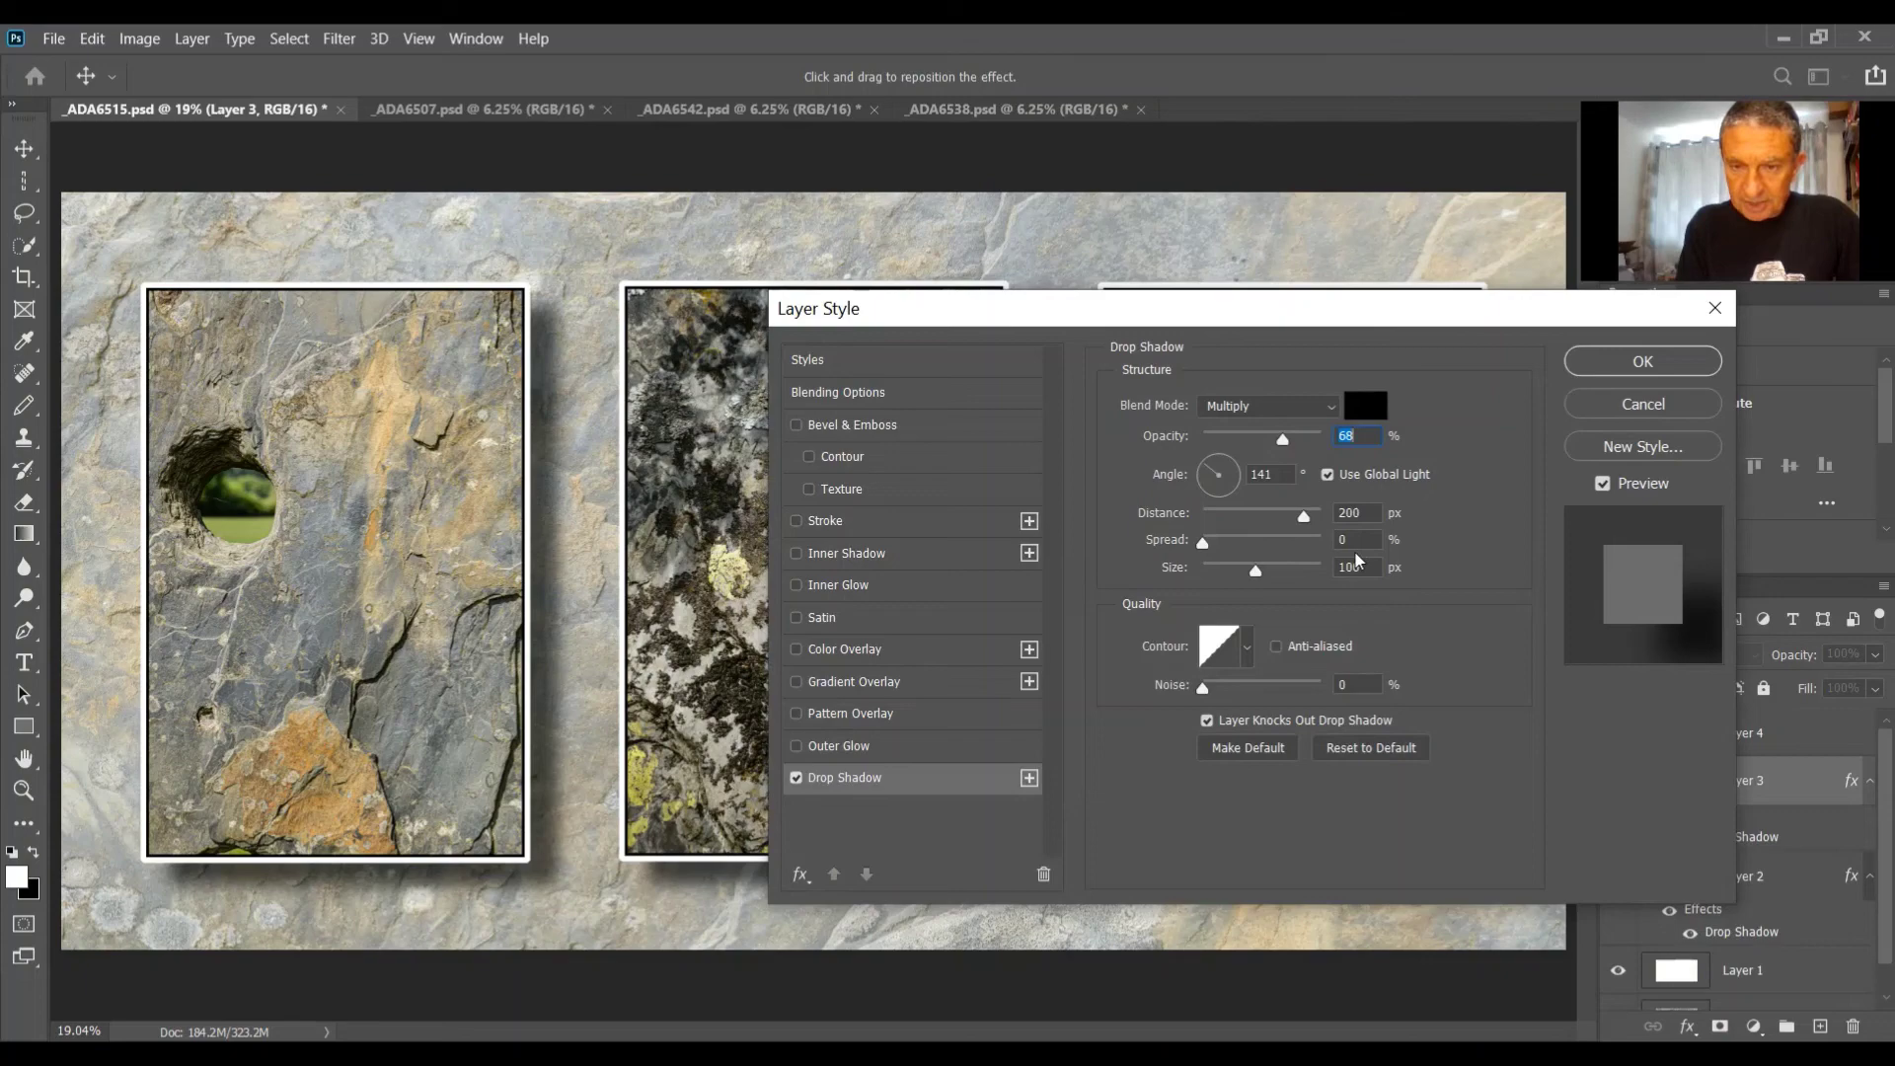
click(1646, 363)
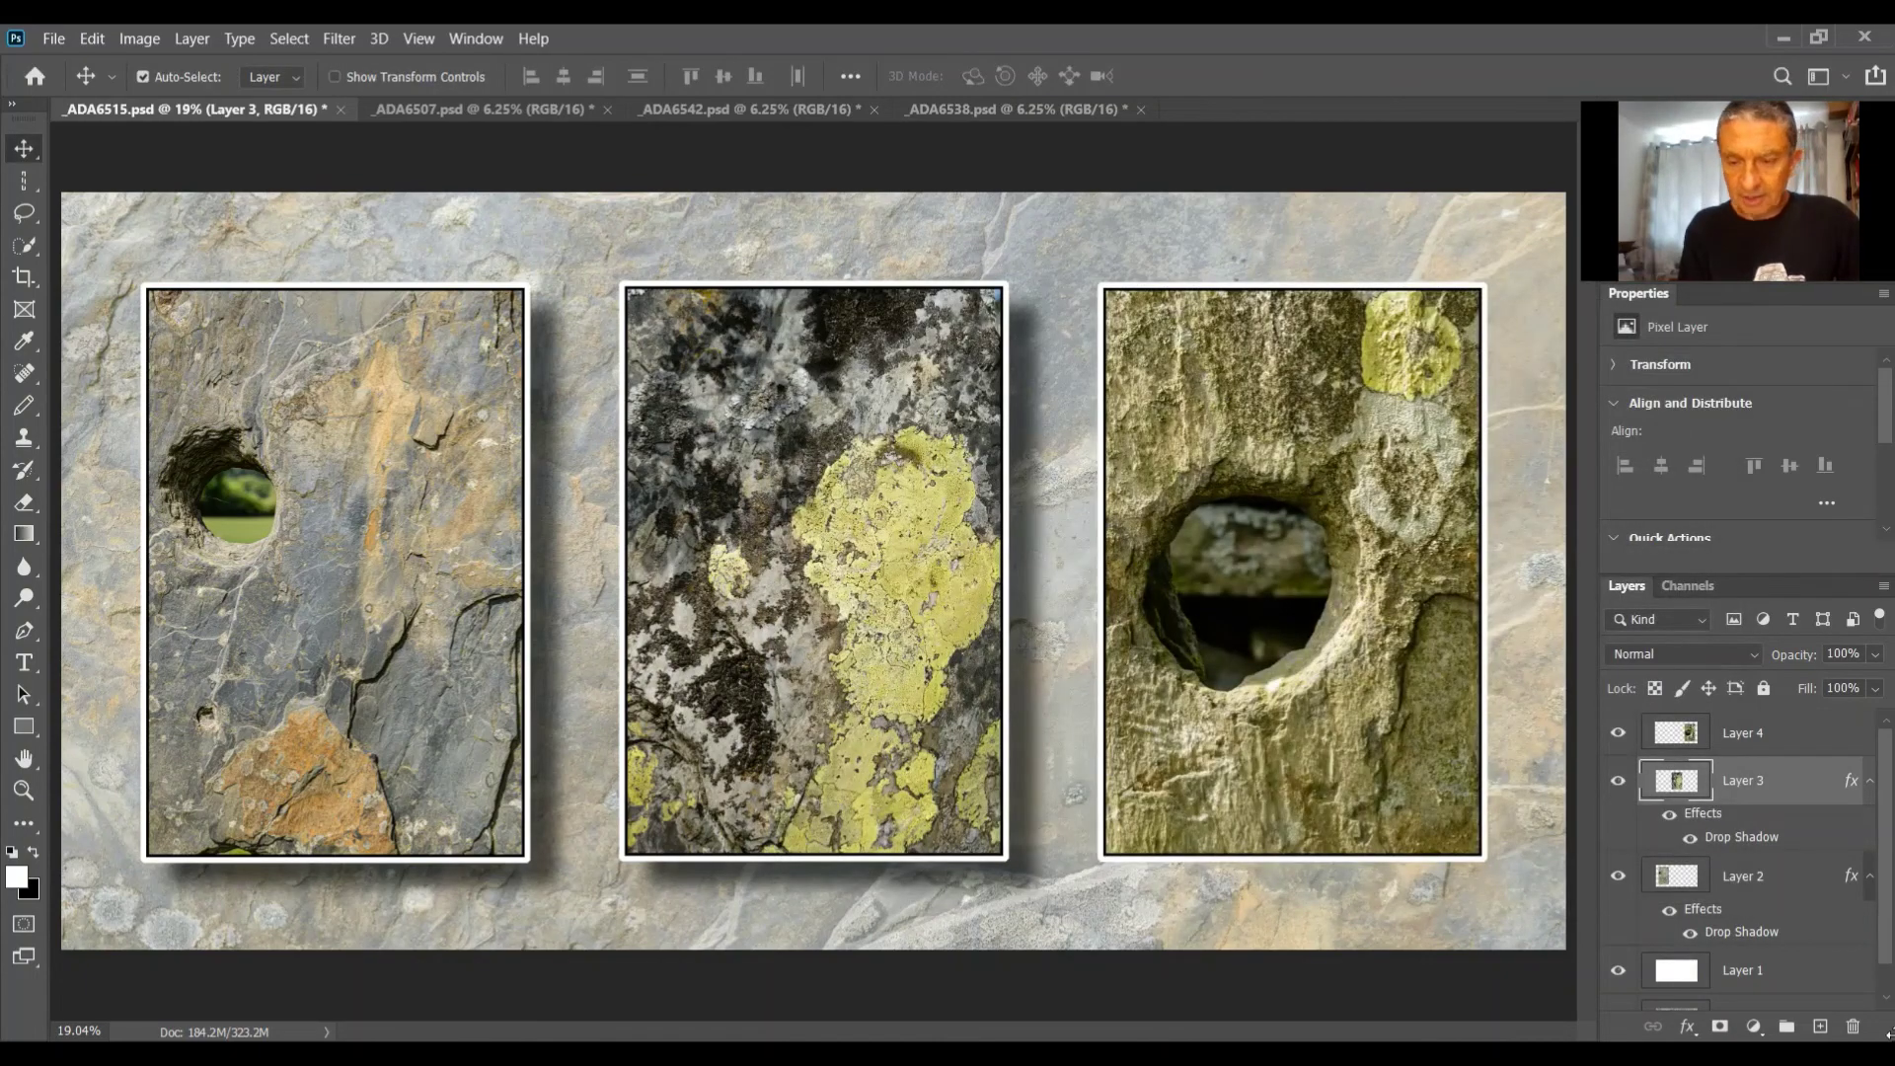
click(1772, 735)
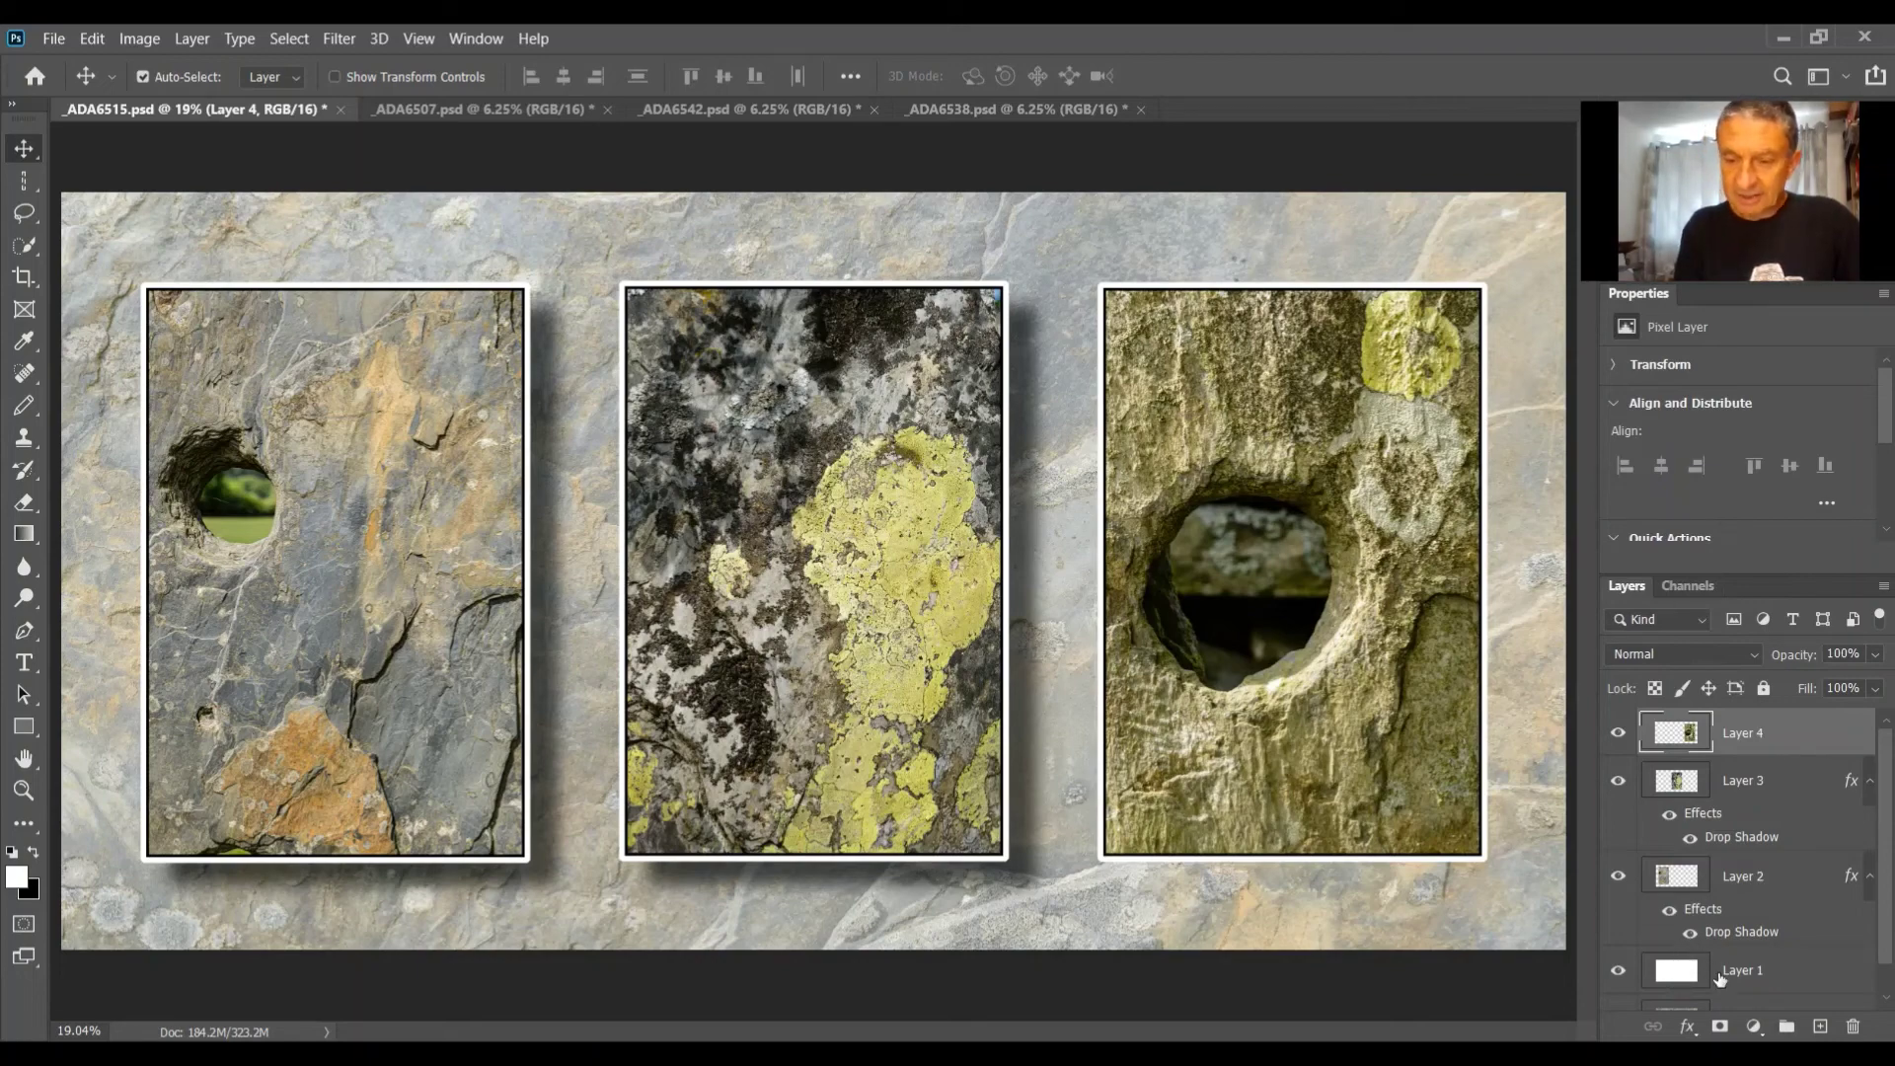
click(1691, 1026)
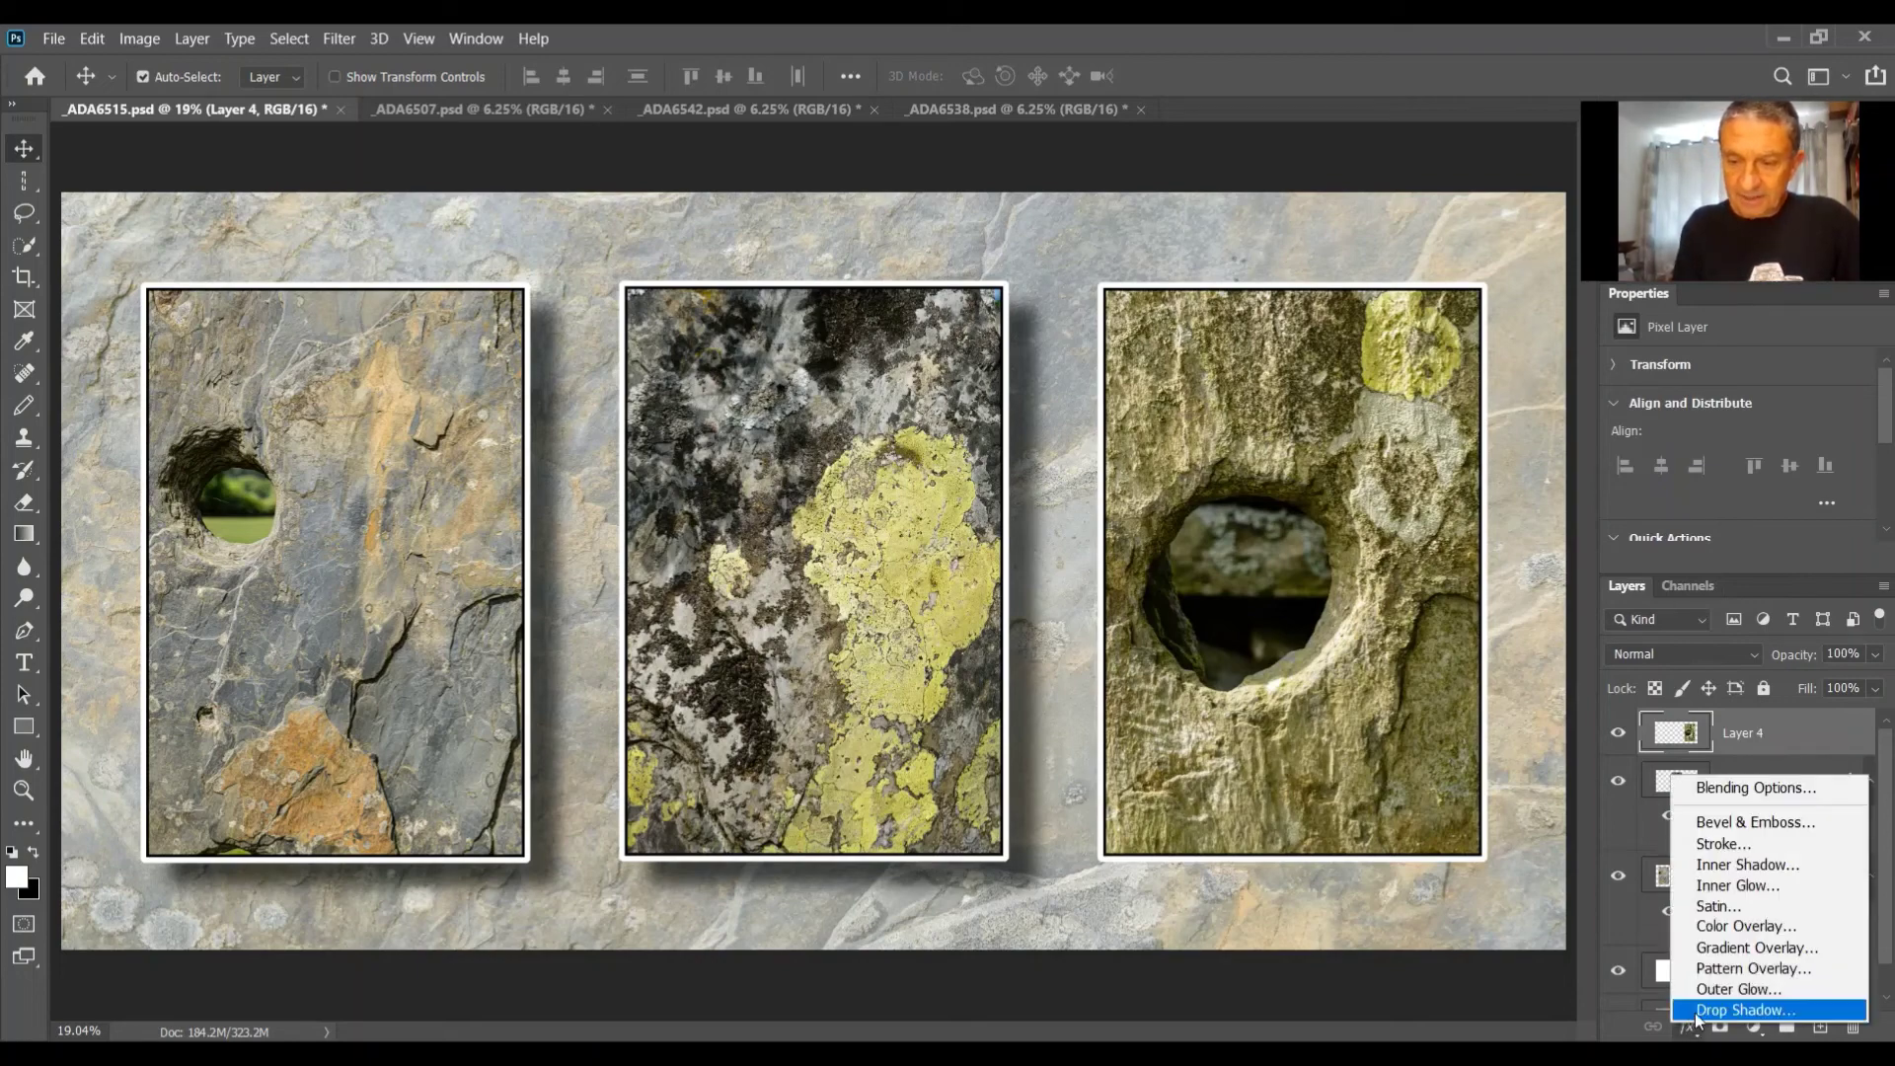
click(1696, 1013)
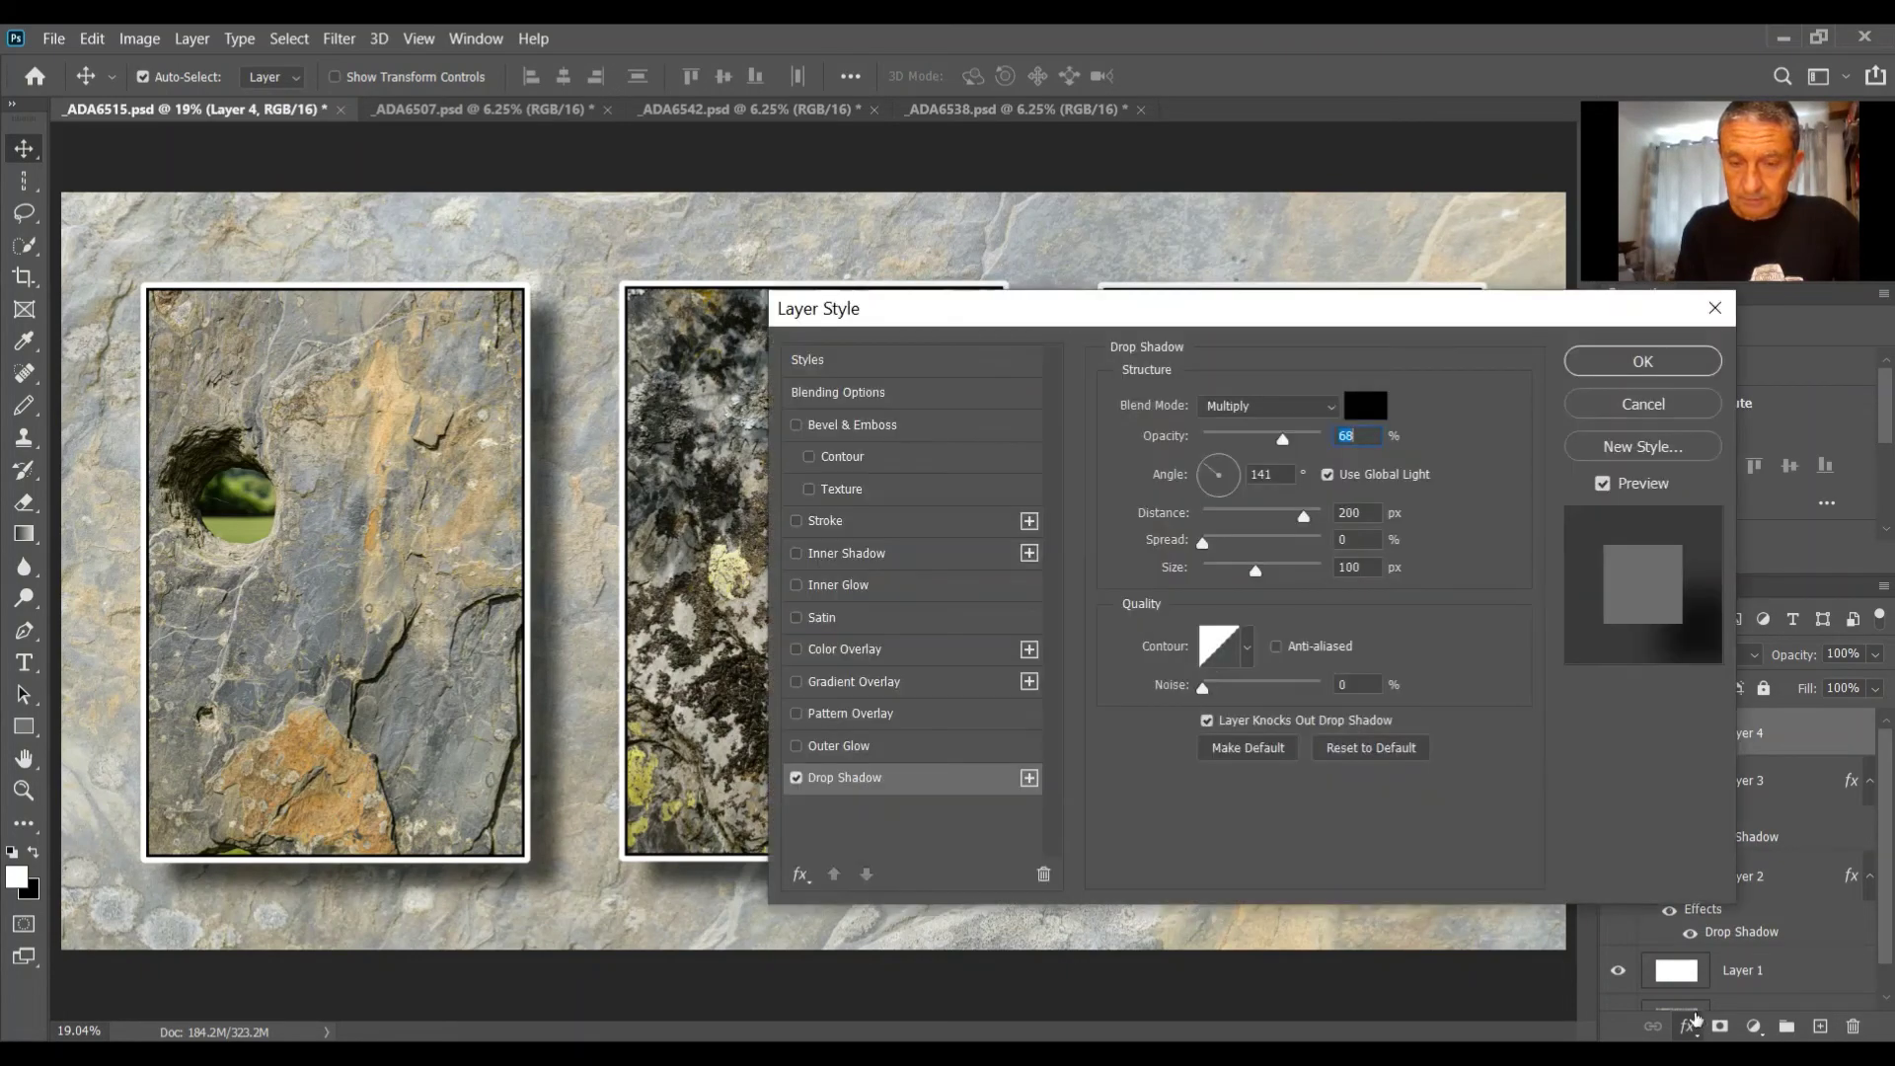
click(1658, 363)
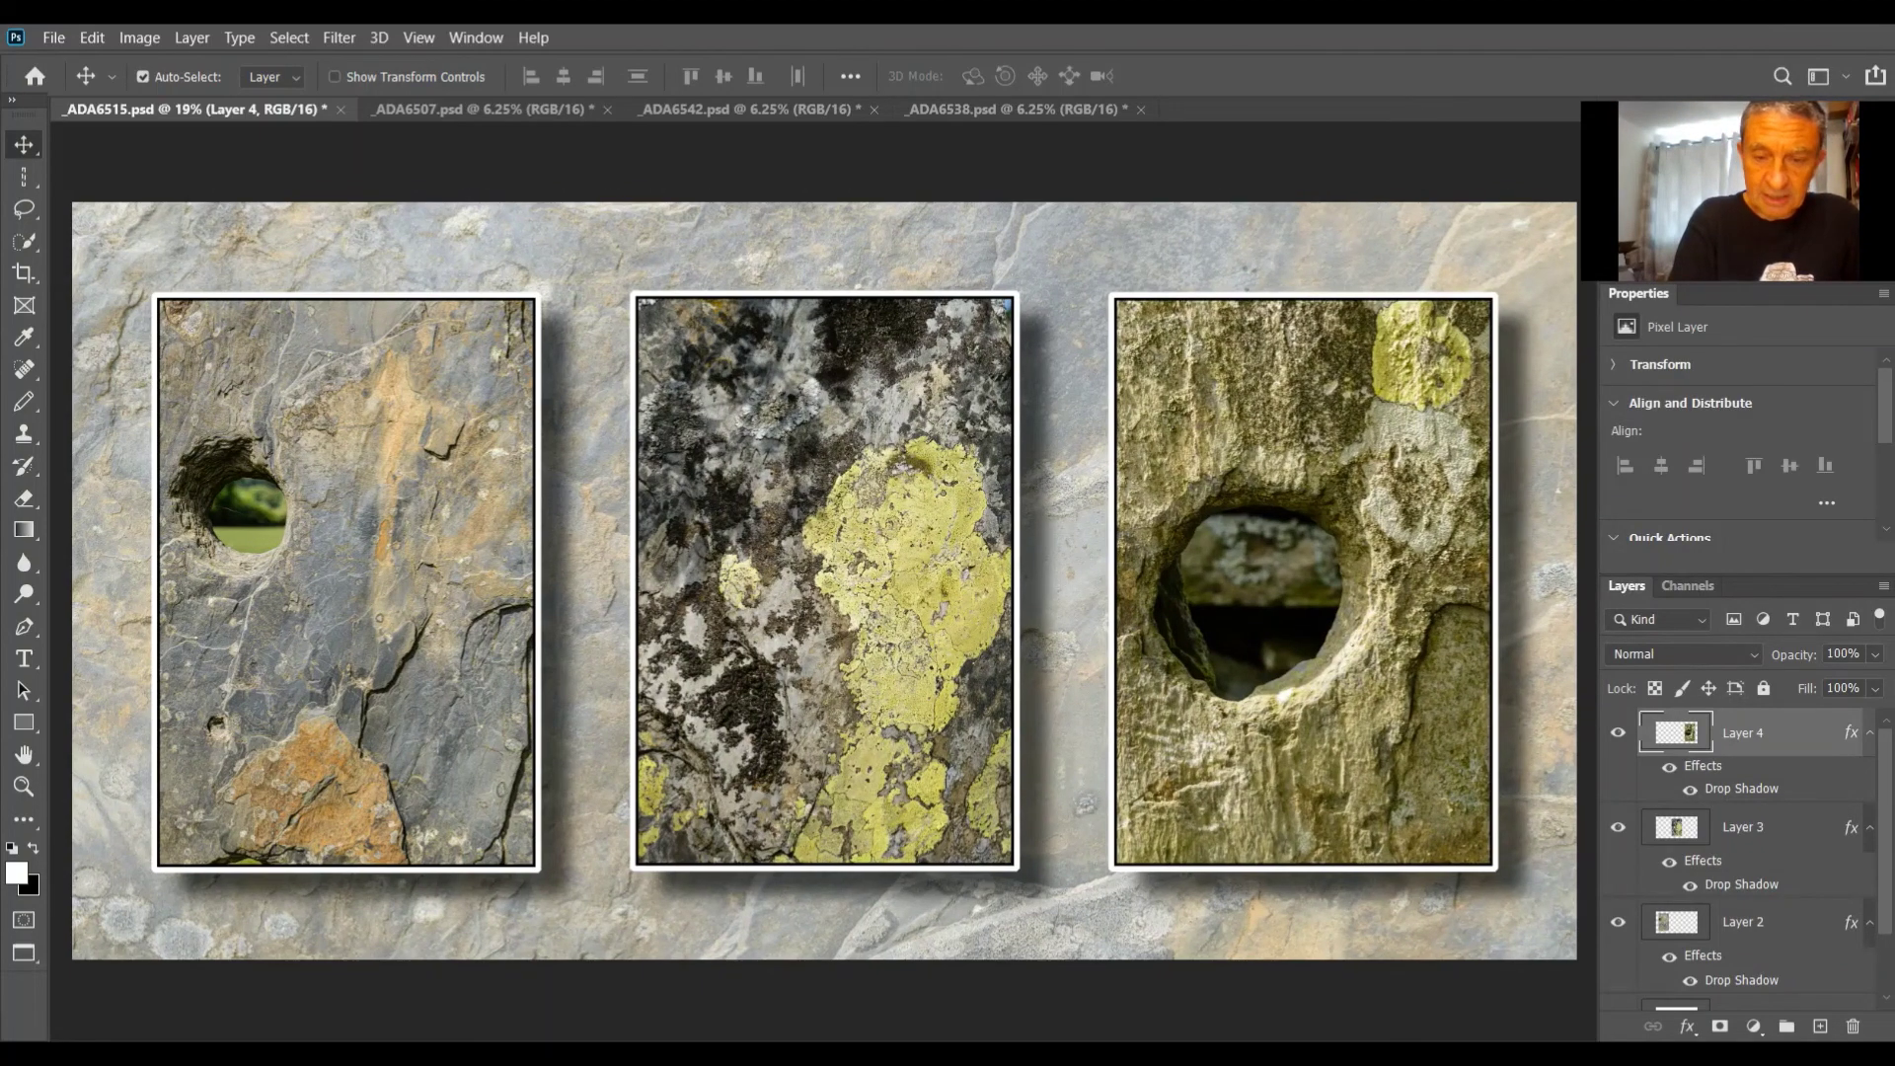
Step: Switch to Full Screen Mode to view the finished triptych on black
key(f)
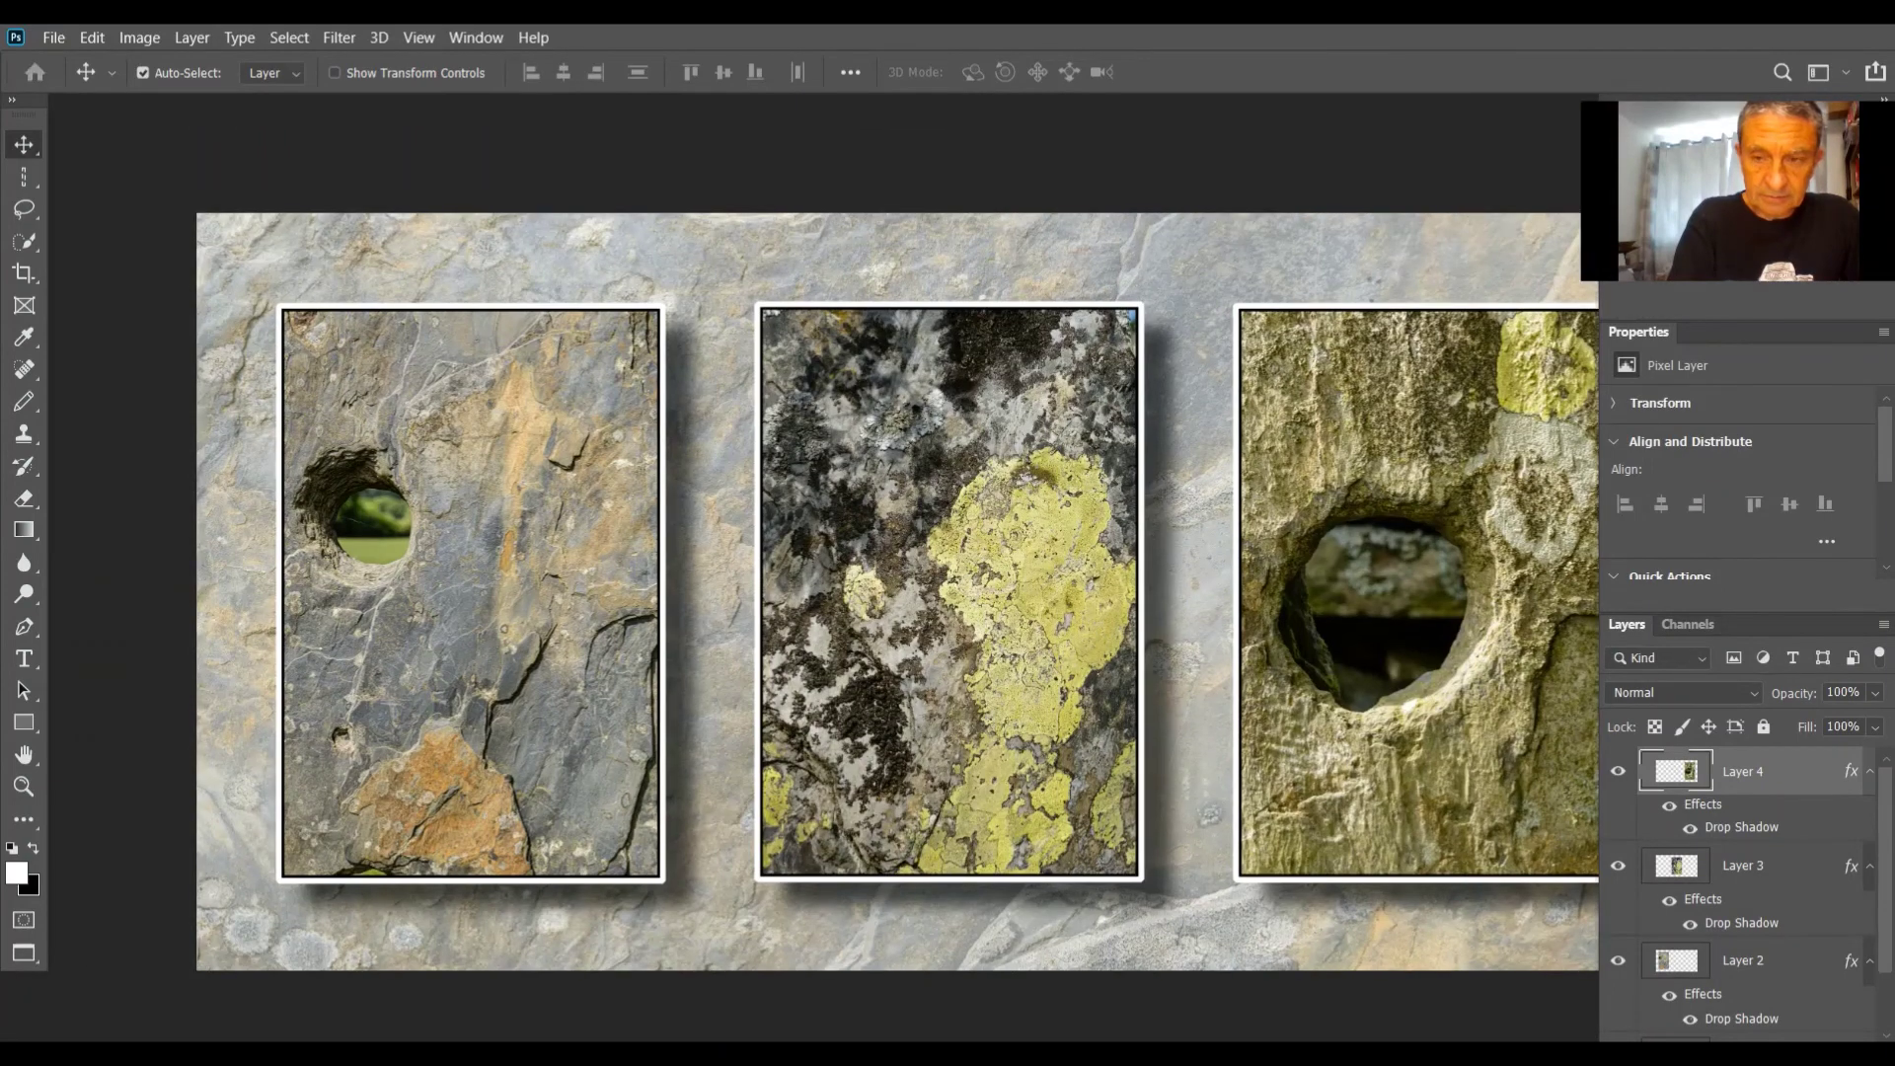